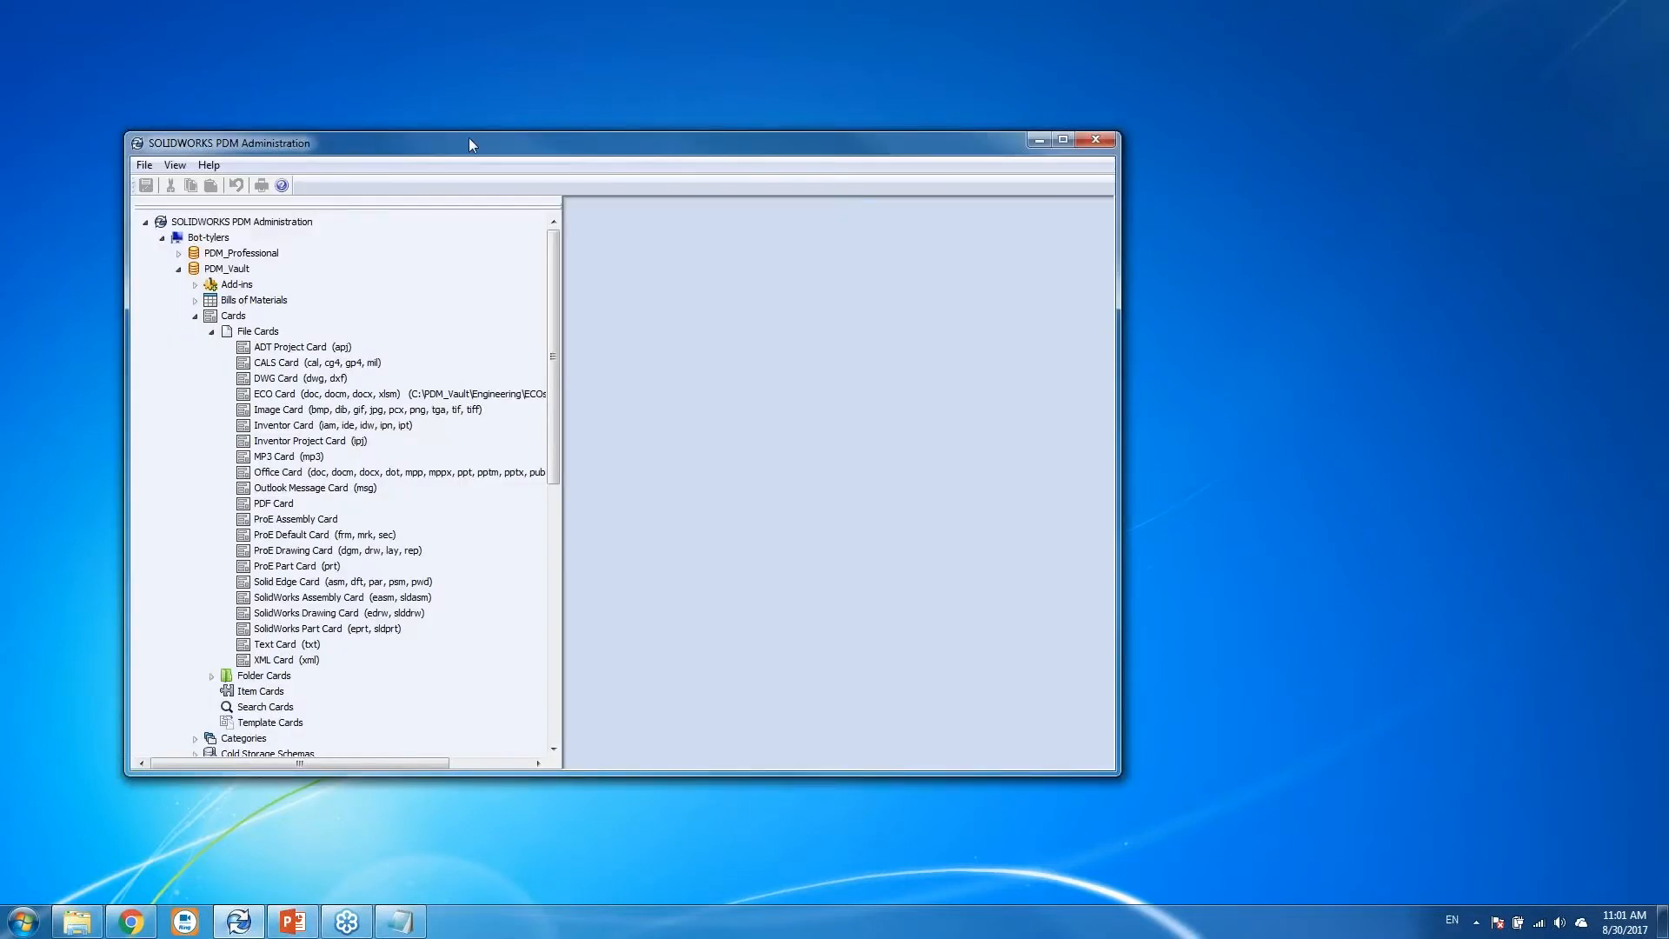
Try to open the Office Card among PDM_Vault's file cards, and restart the administration tool.
left_click_drag(473, 149, 615, 101)
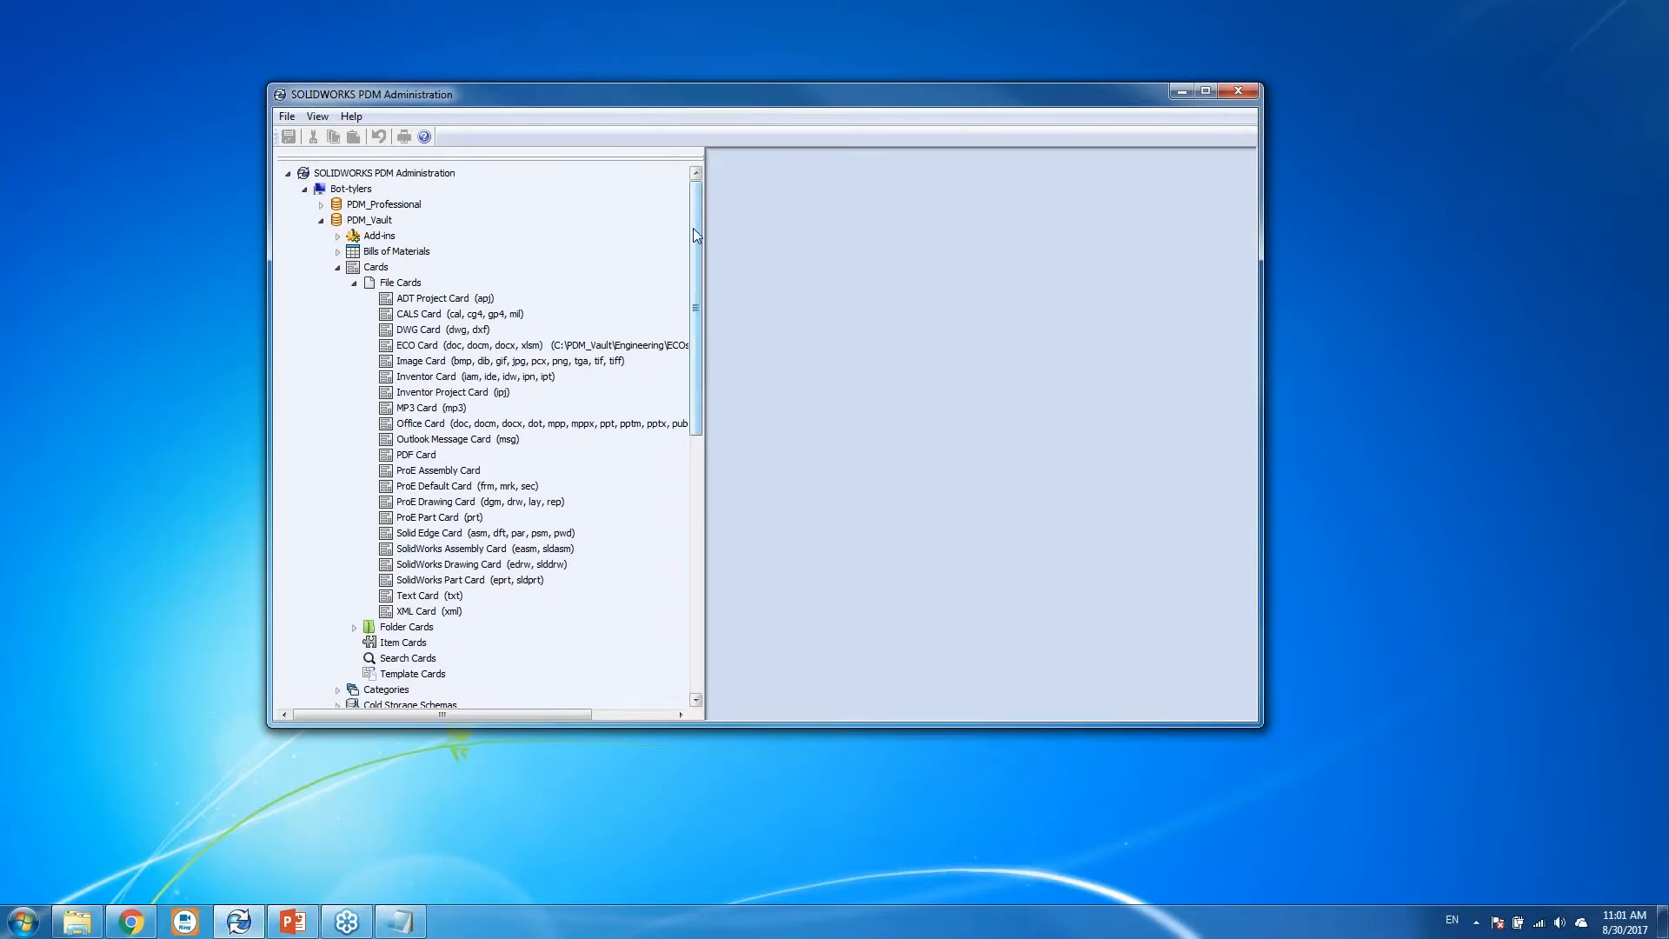
left_click(381, 222)
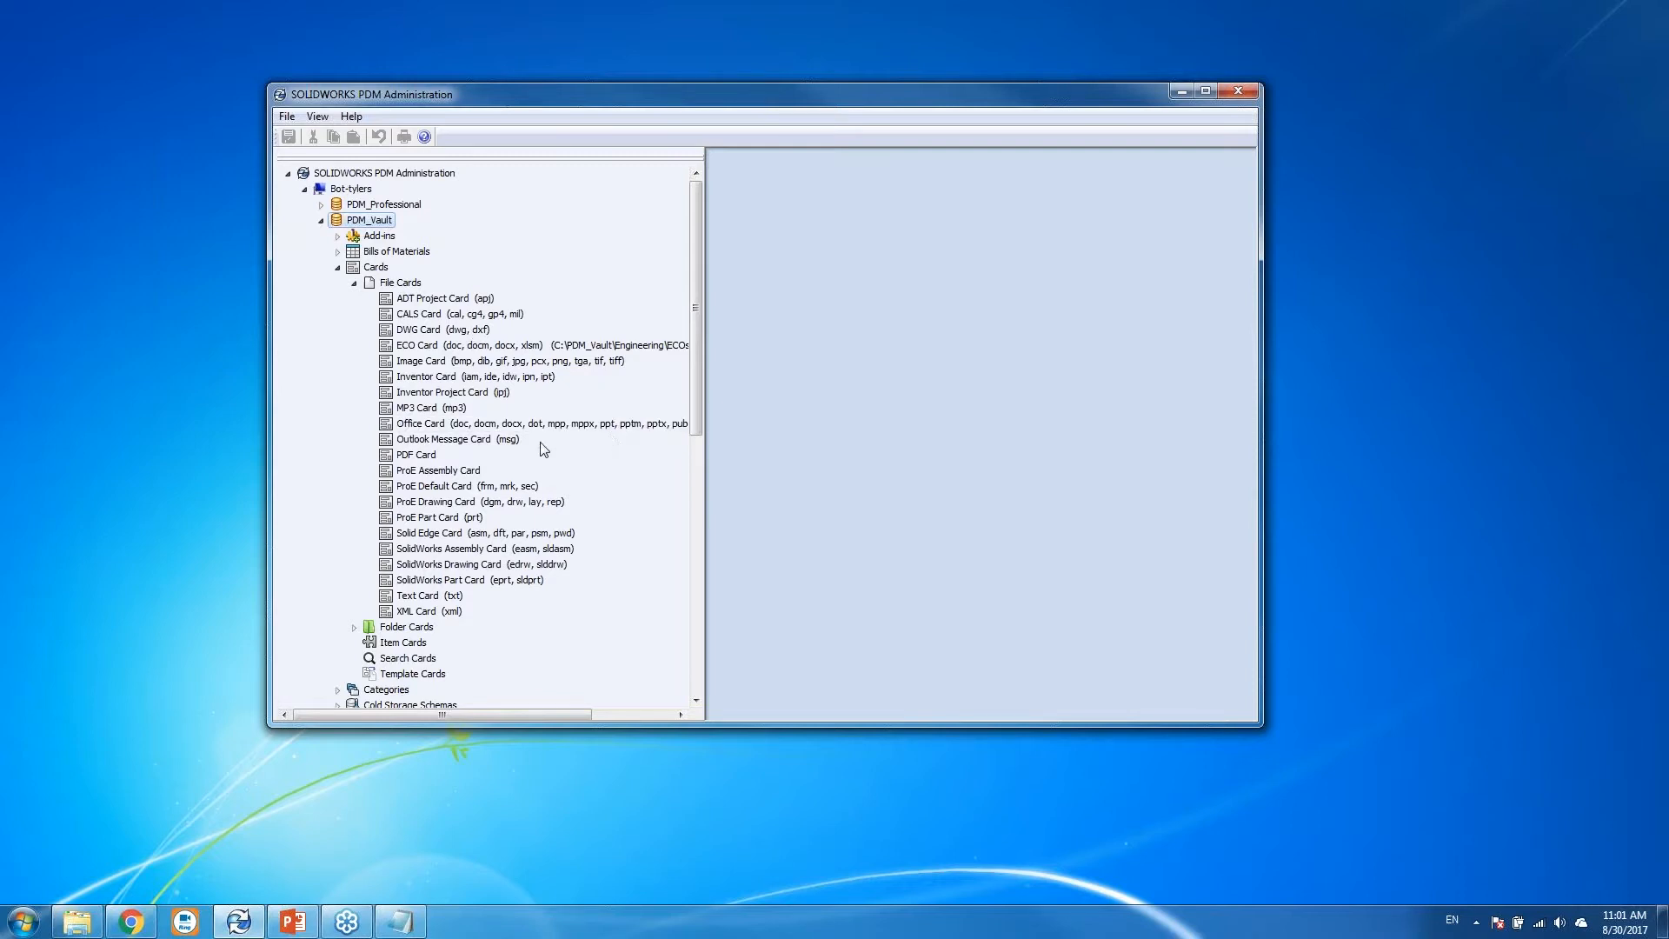
double_click(485, 424)
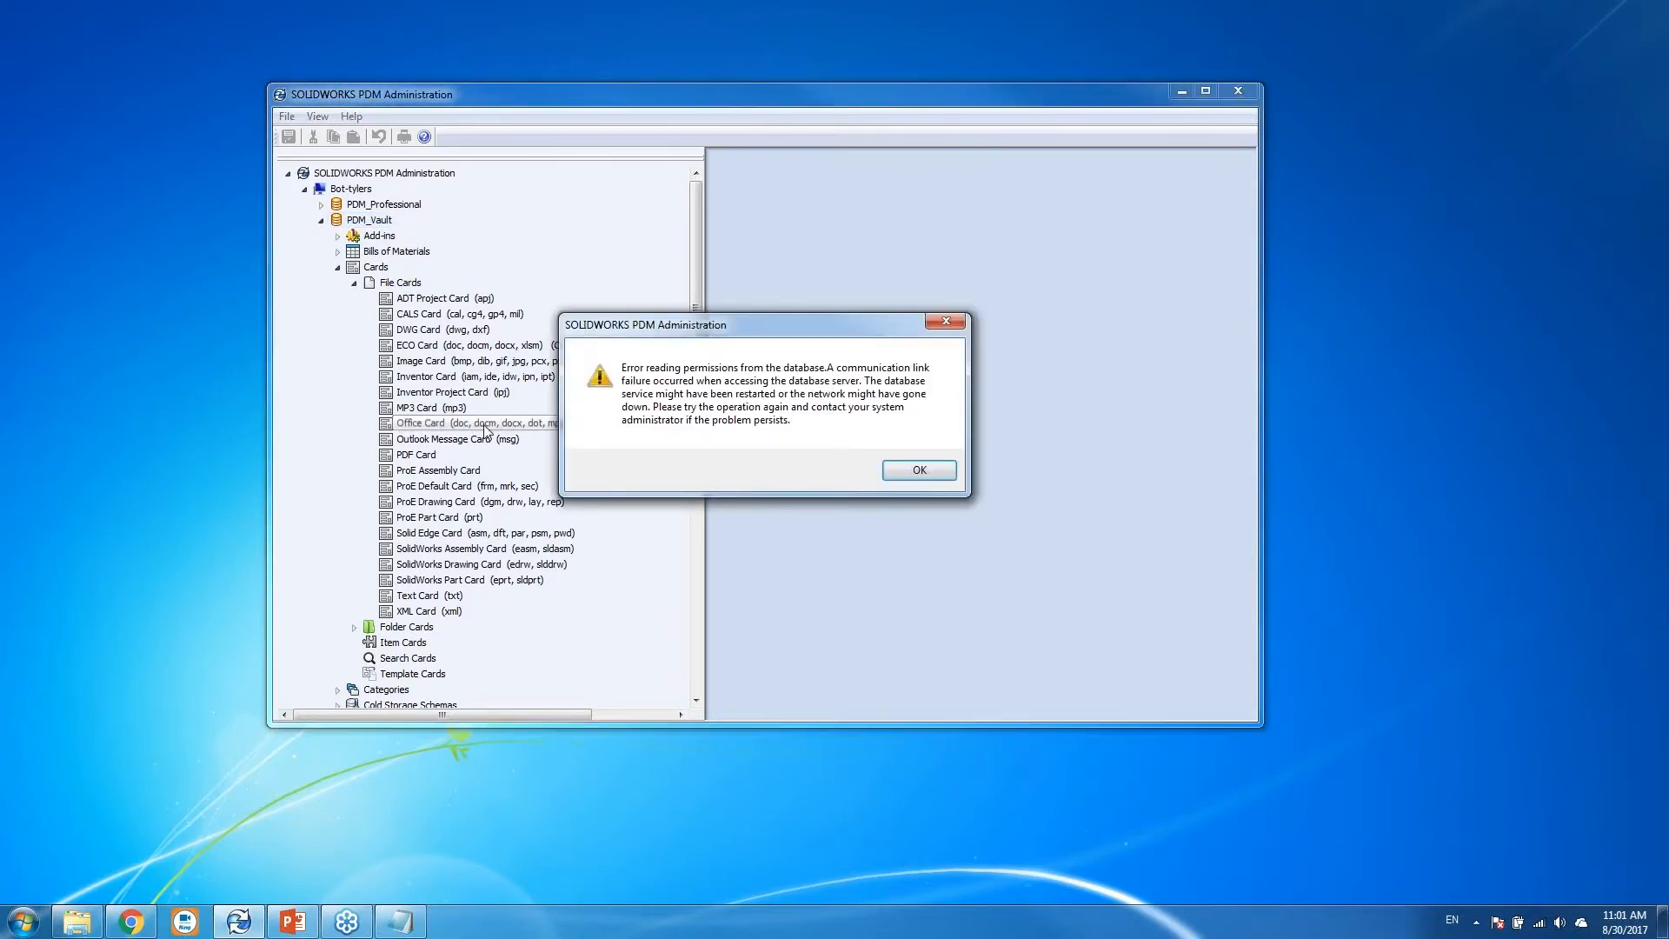
left_click(918, 469)
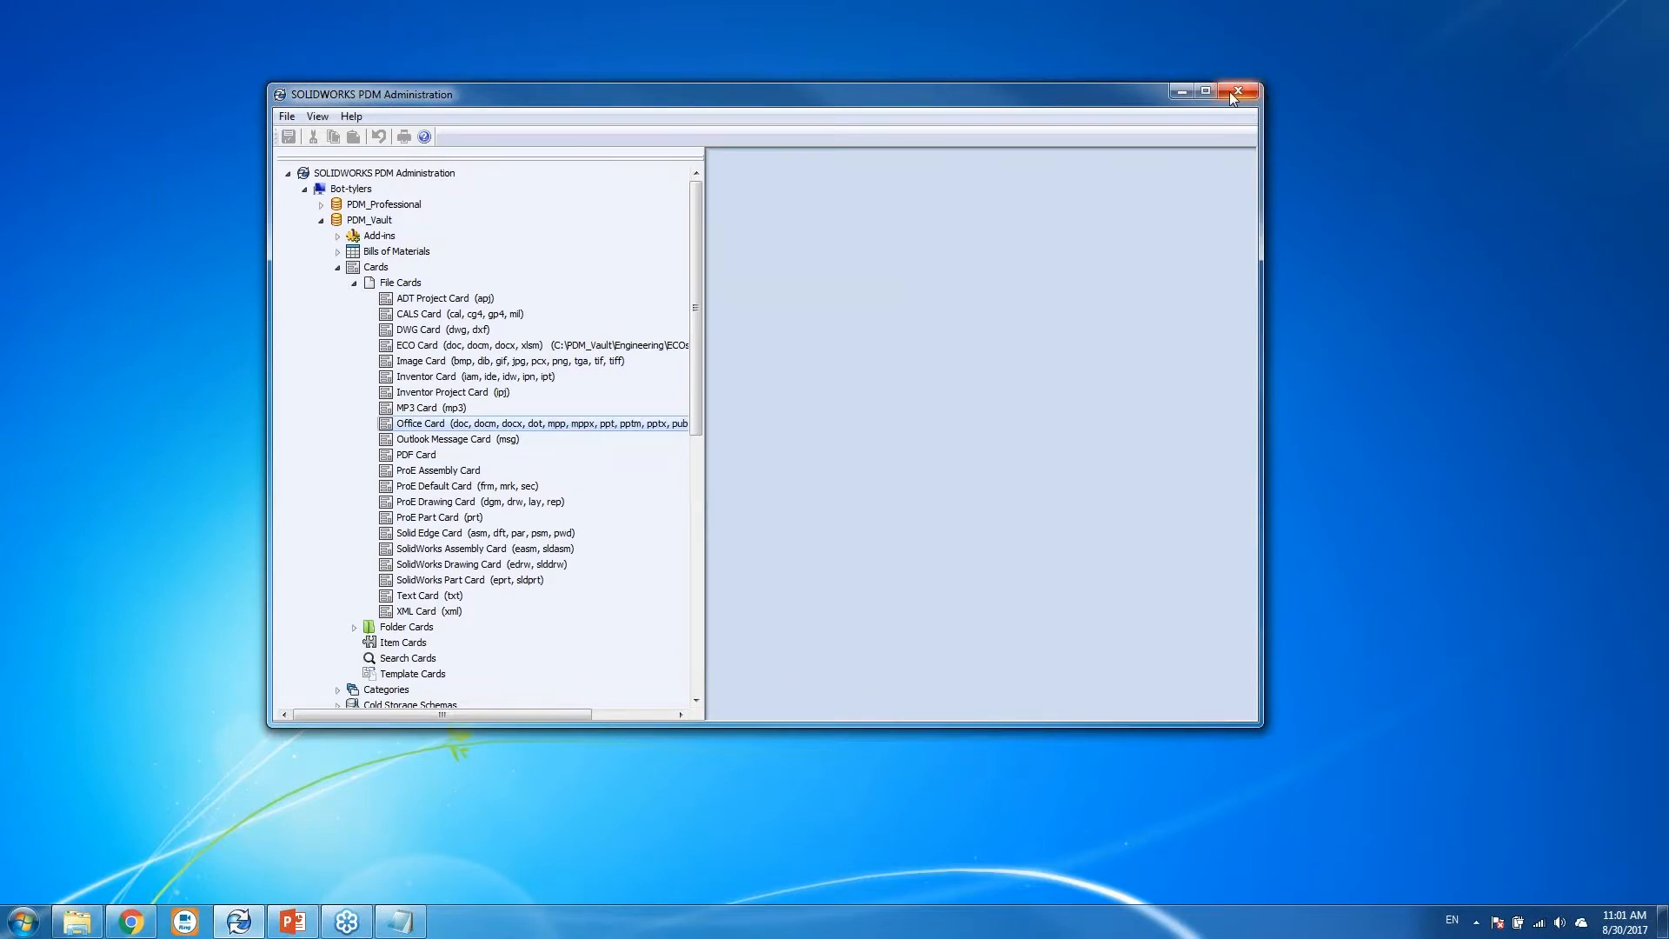
left_click(1233, 98)
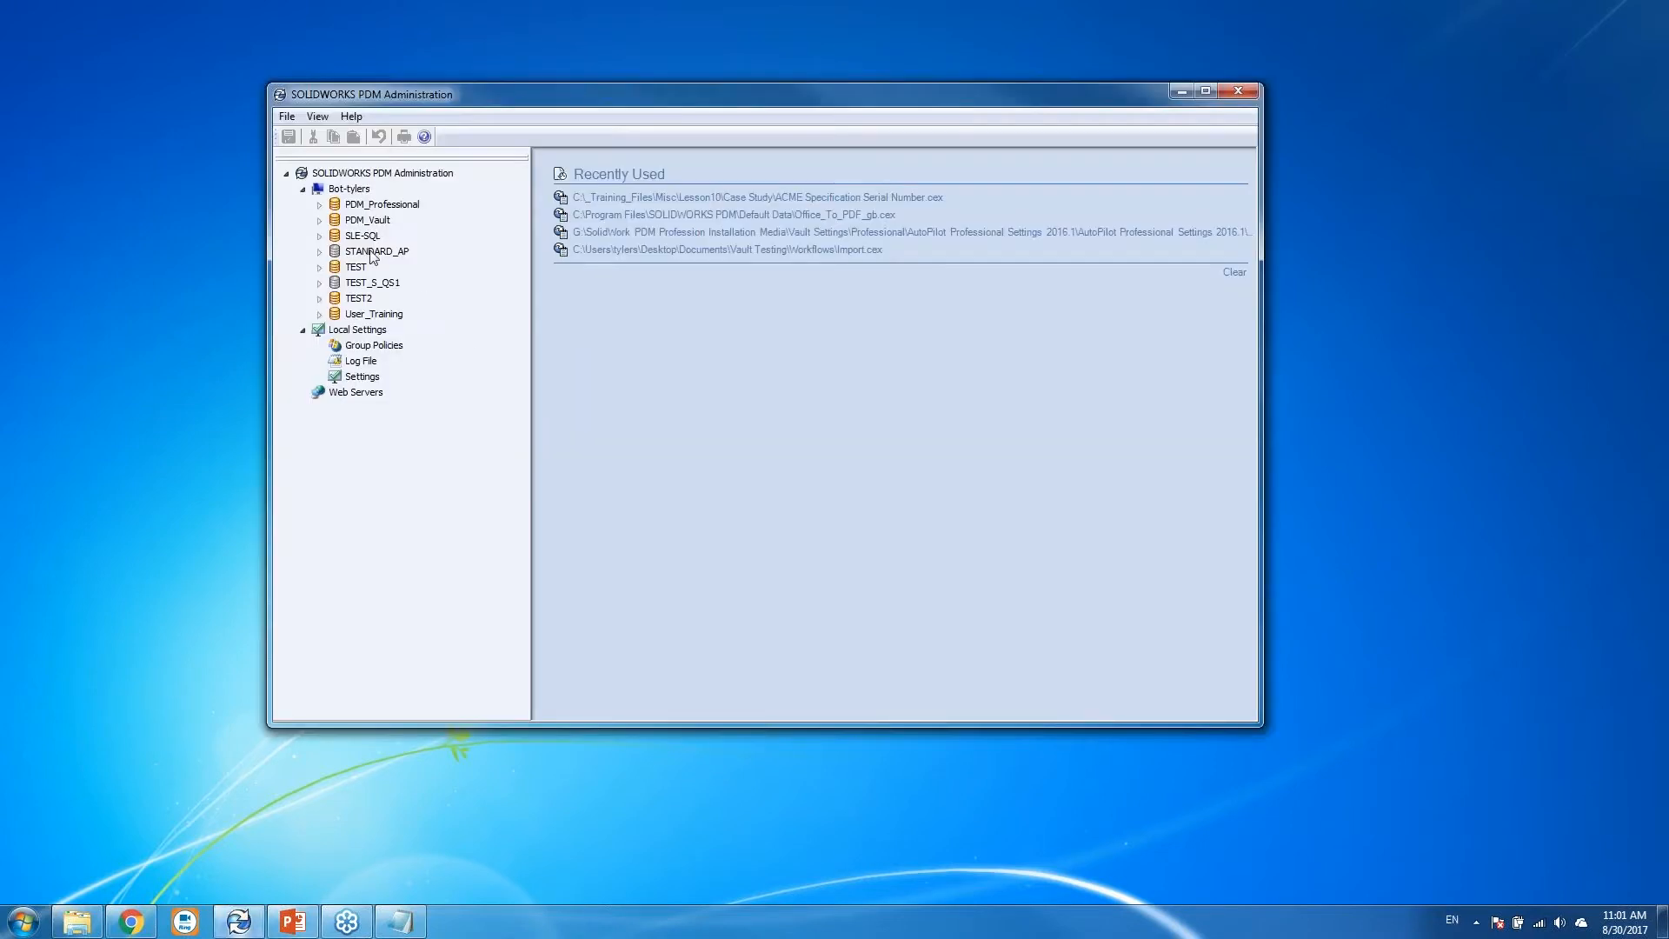
Open PDM_Vault's Office Card in the Card Editor and view its Specification tab layout.
left_click(321, 221)
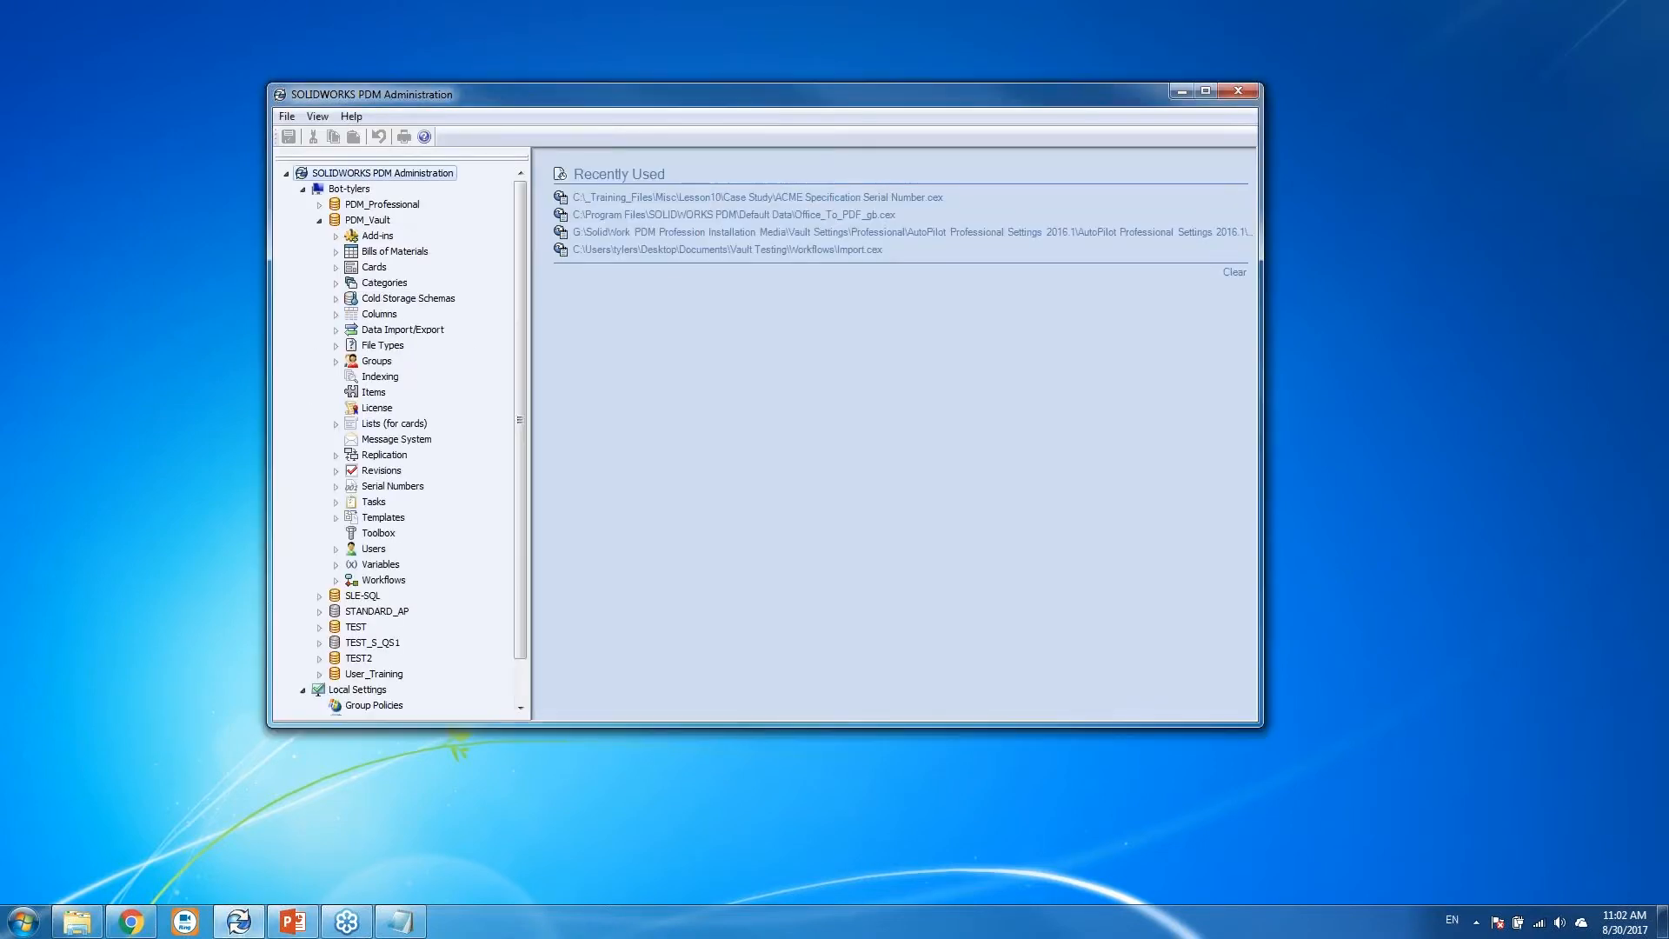
left_click(337, 267)
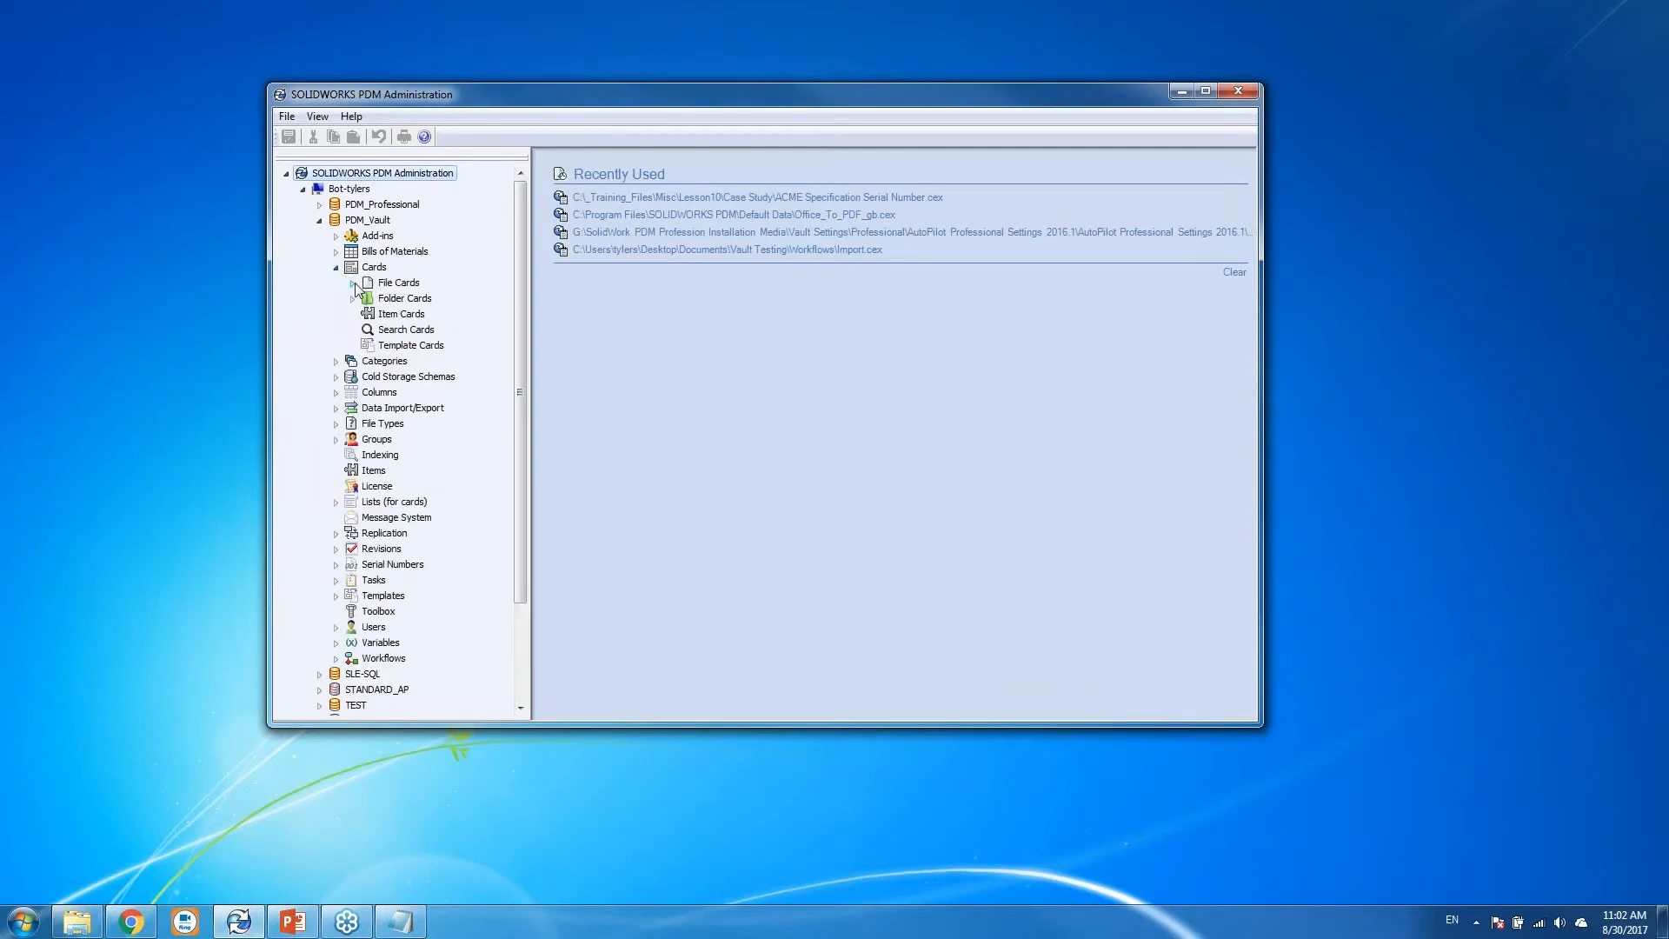
left_click(353, 283)
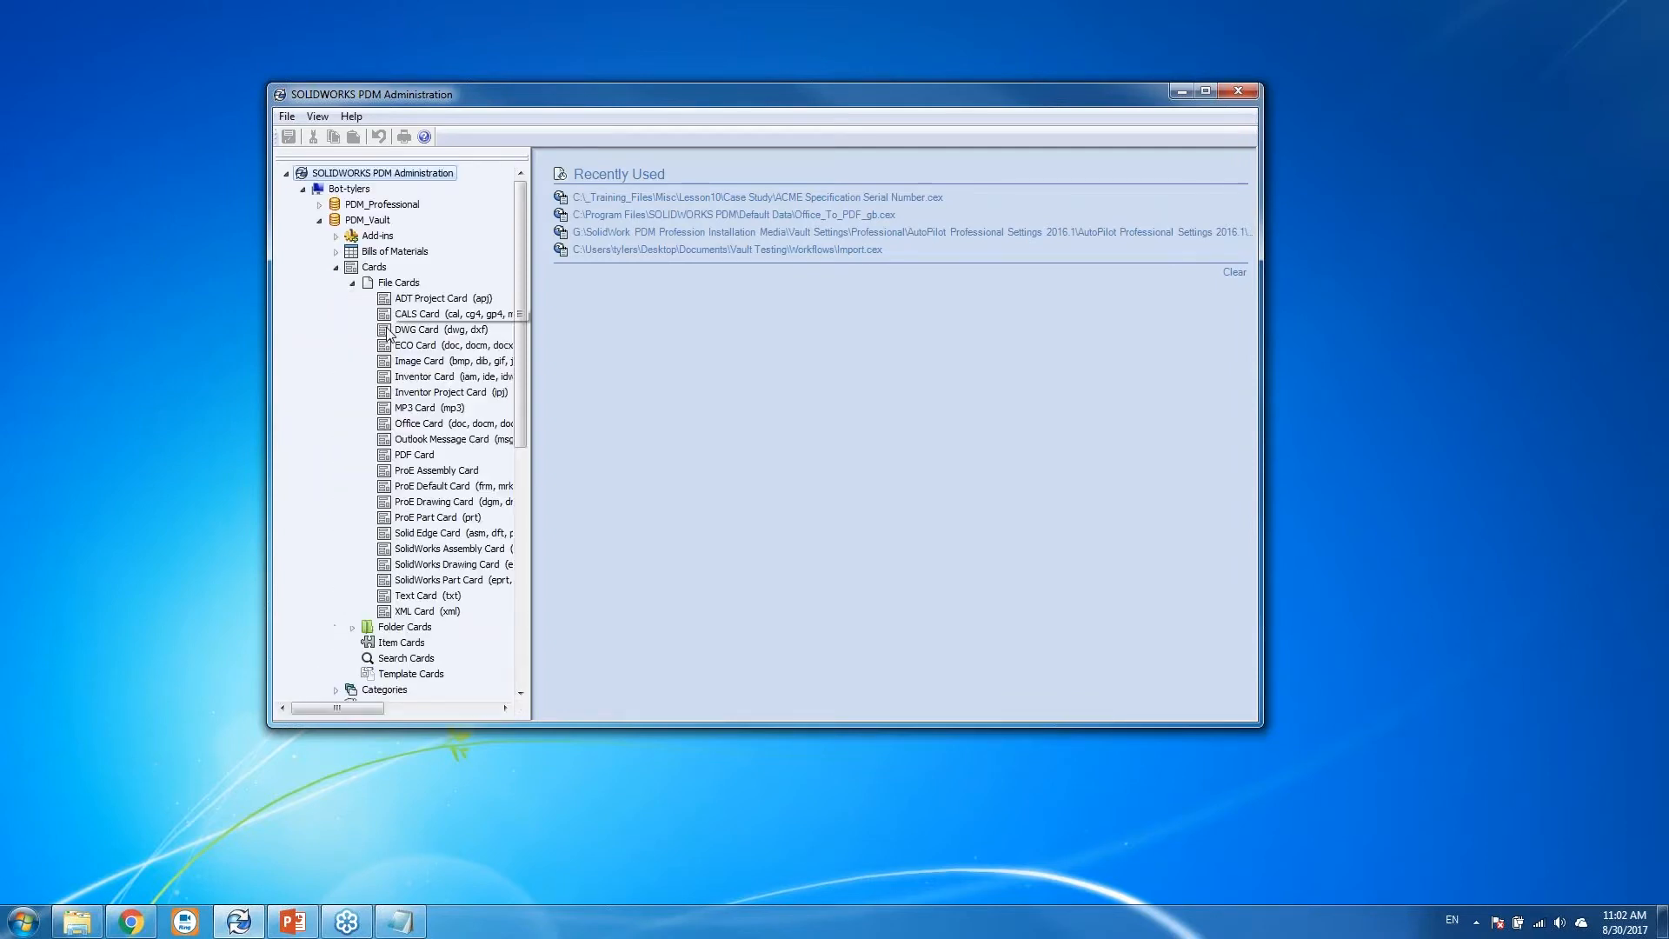
double_click(434, 424)
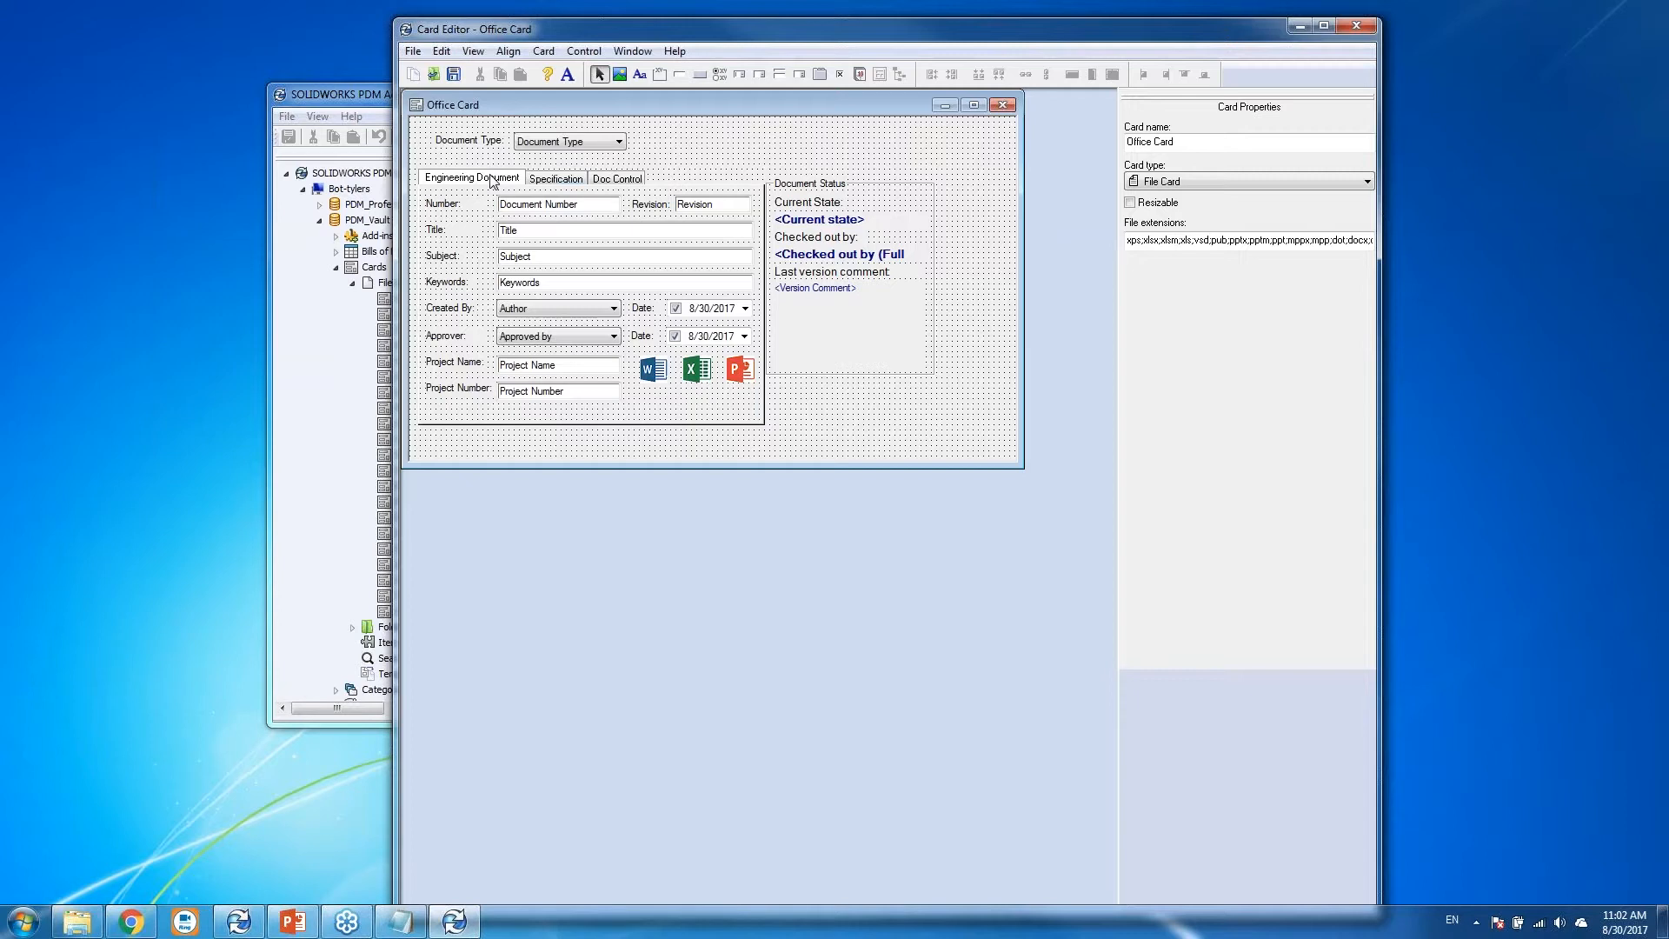
left_click(557, 179)
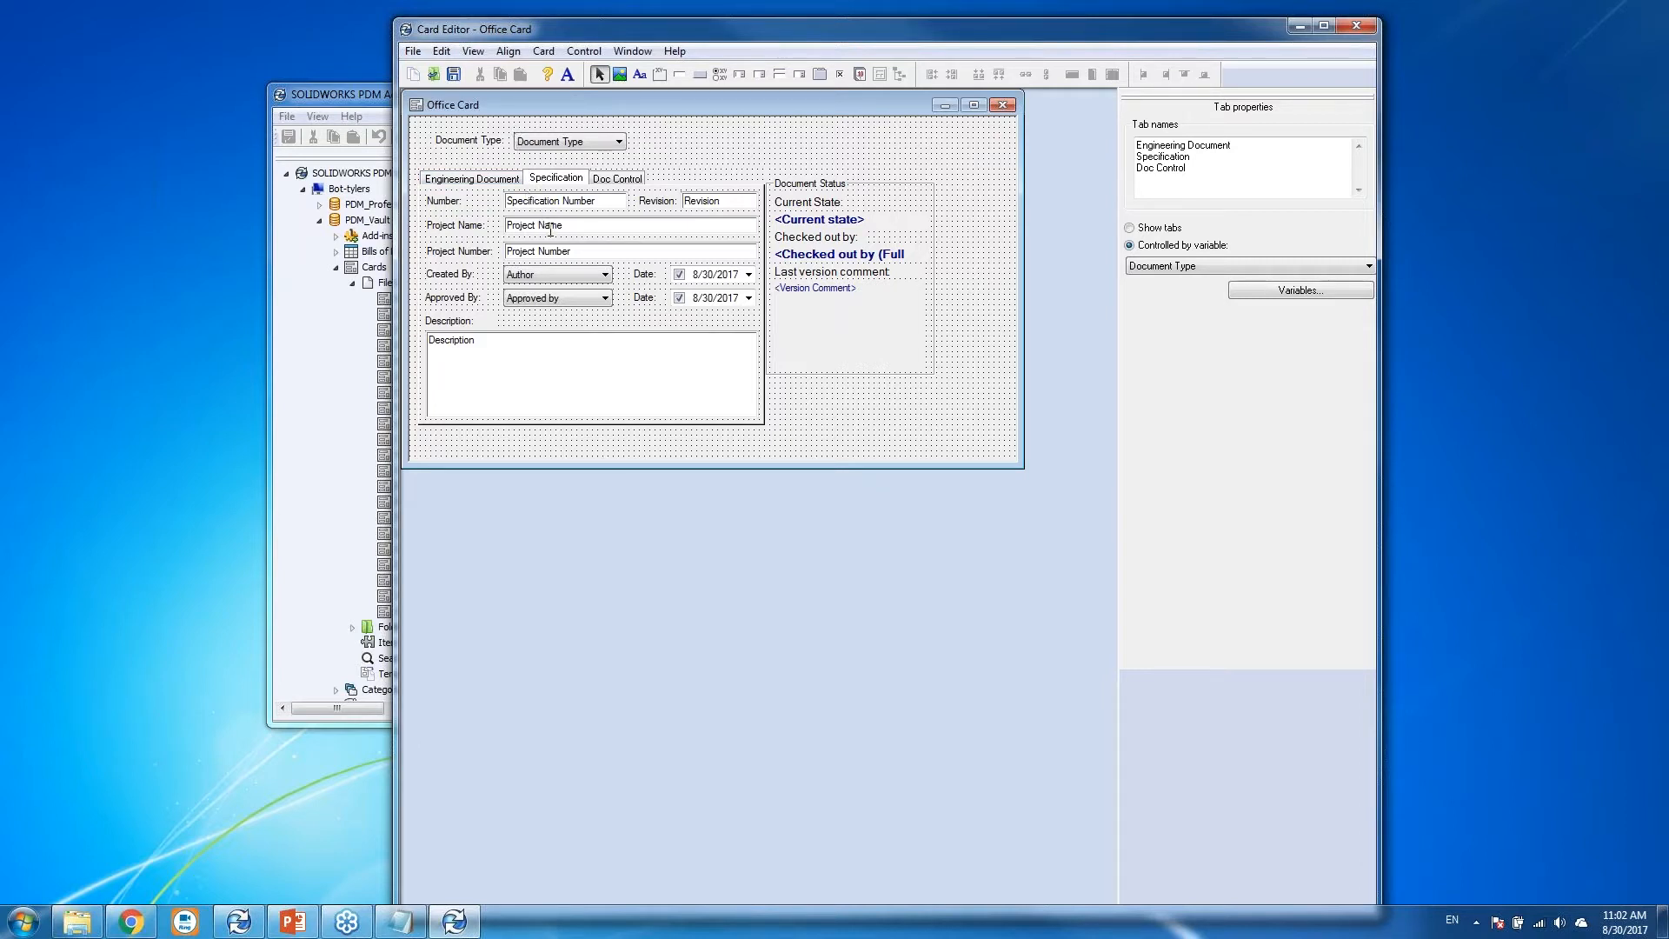
Open the ECO Card from PDM_Vault's file cards and position it over the Office Card for comparison.
left_click(361, 97)
left_click_drag(357, 98, 204, 224)
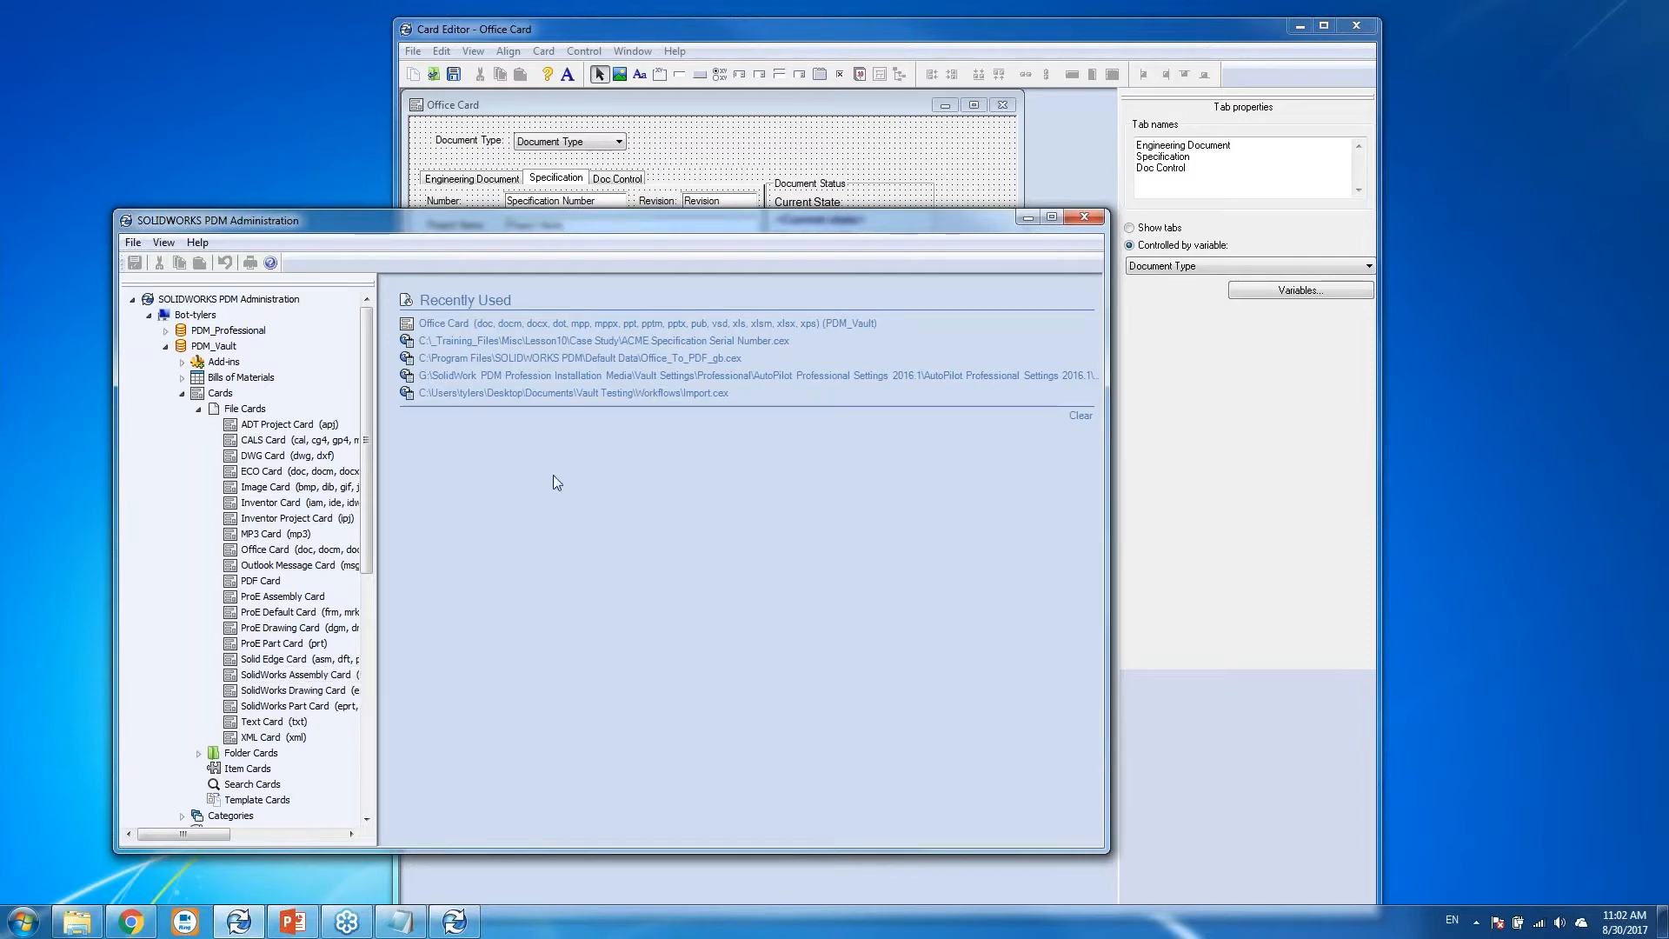
left_click_drag(375, 486, 550, 489)
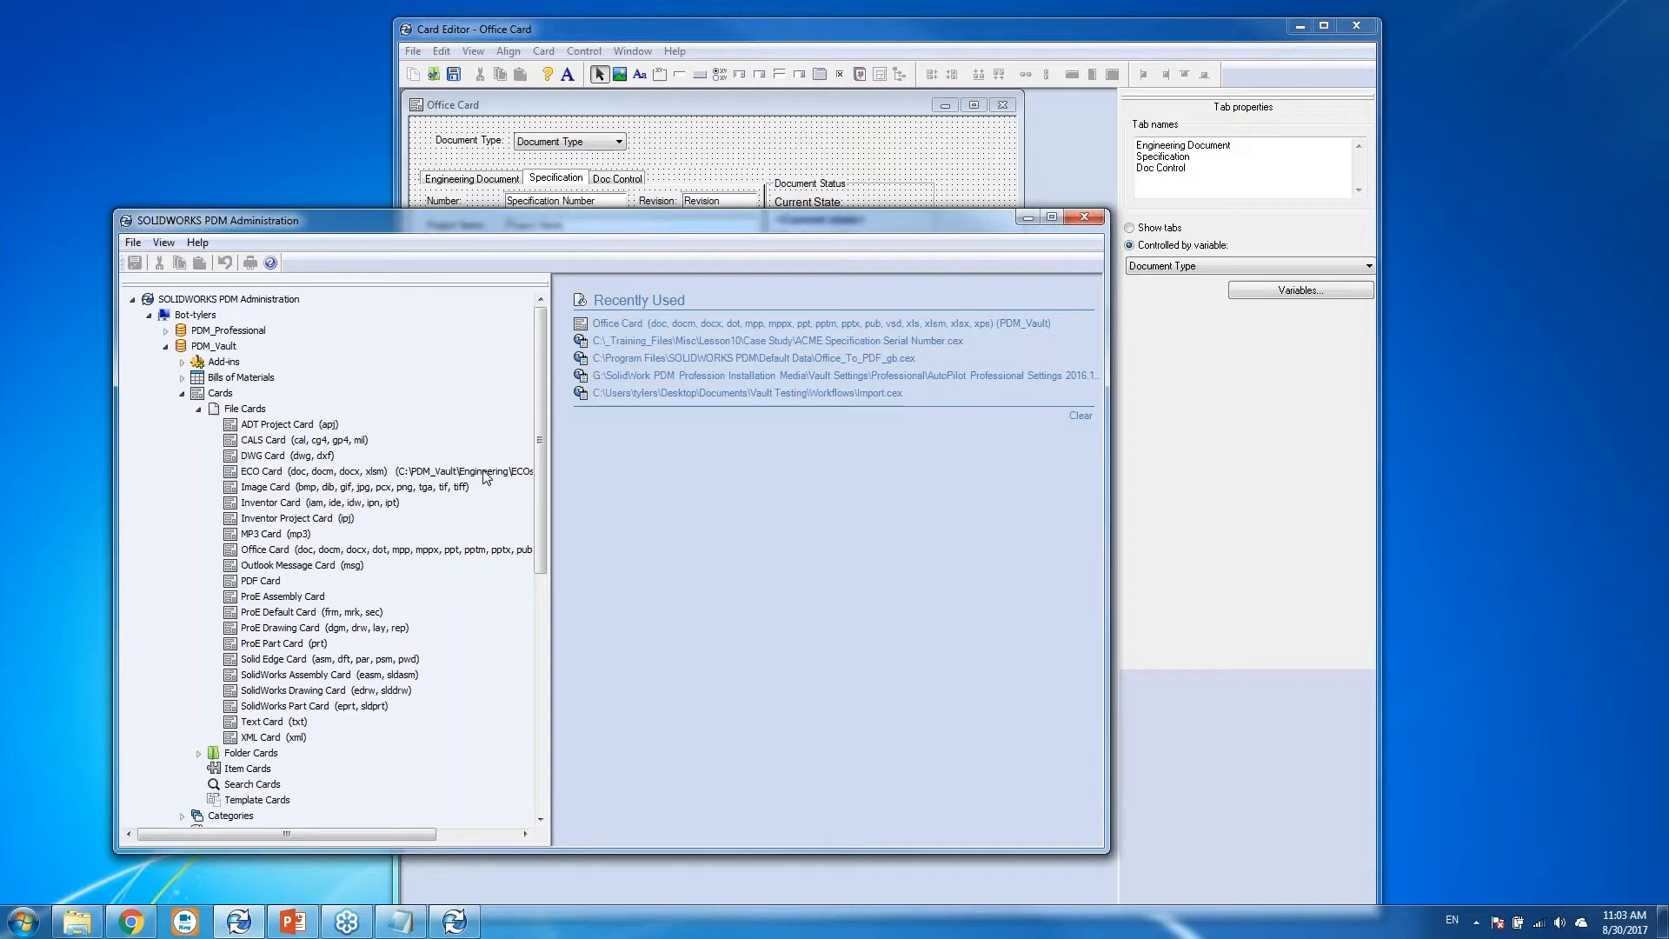
double_click(292, 473)
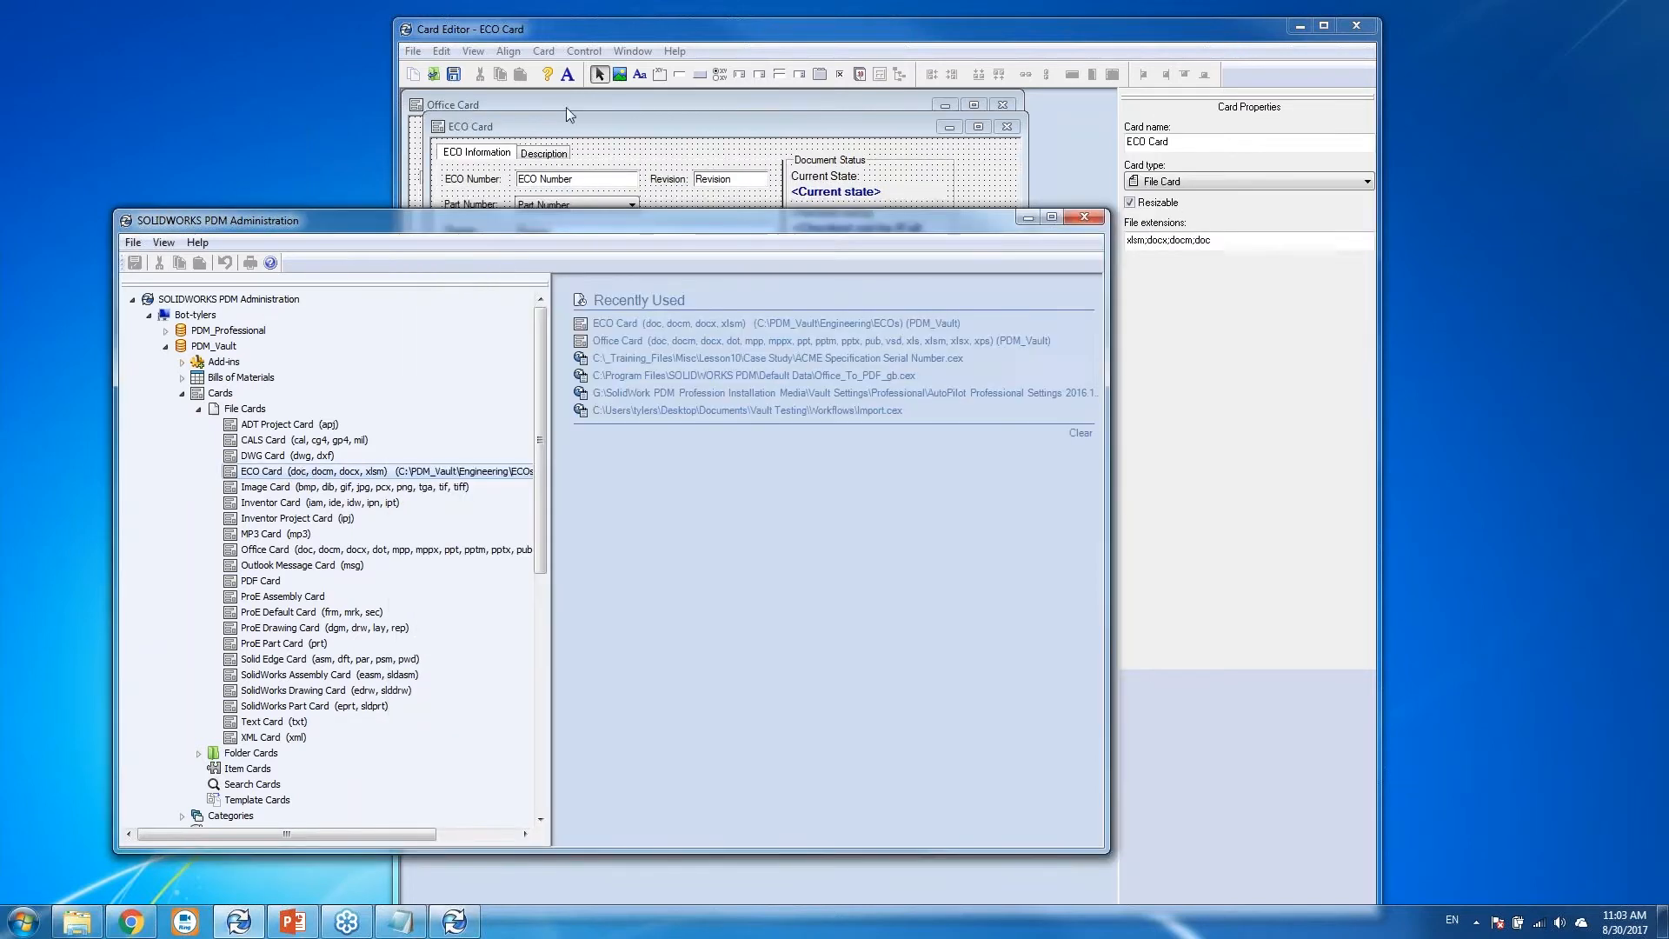
left_click(571, 132)
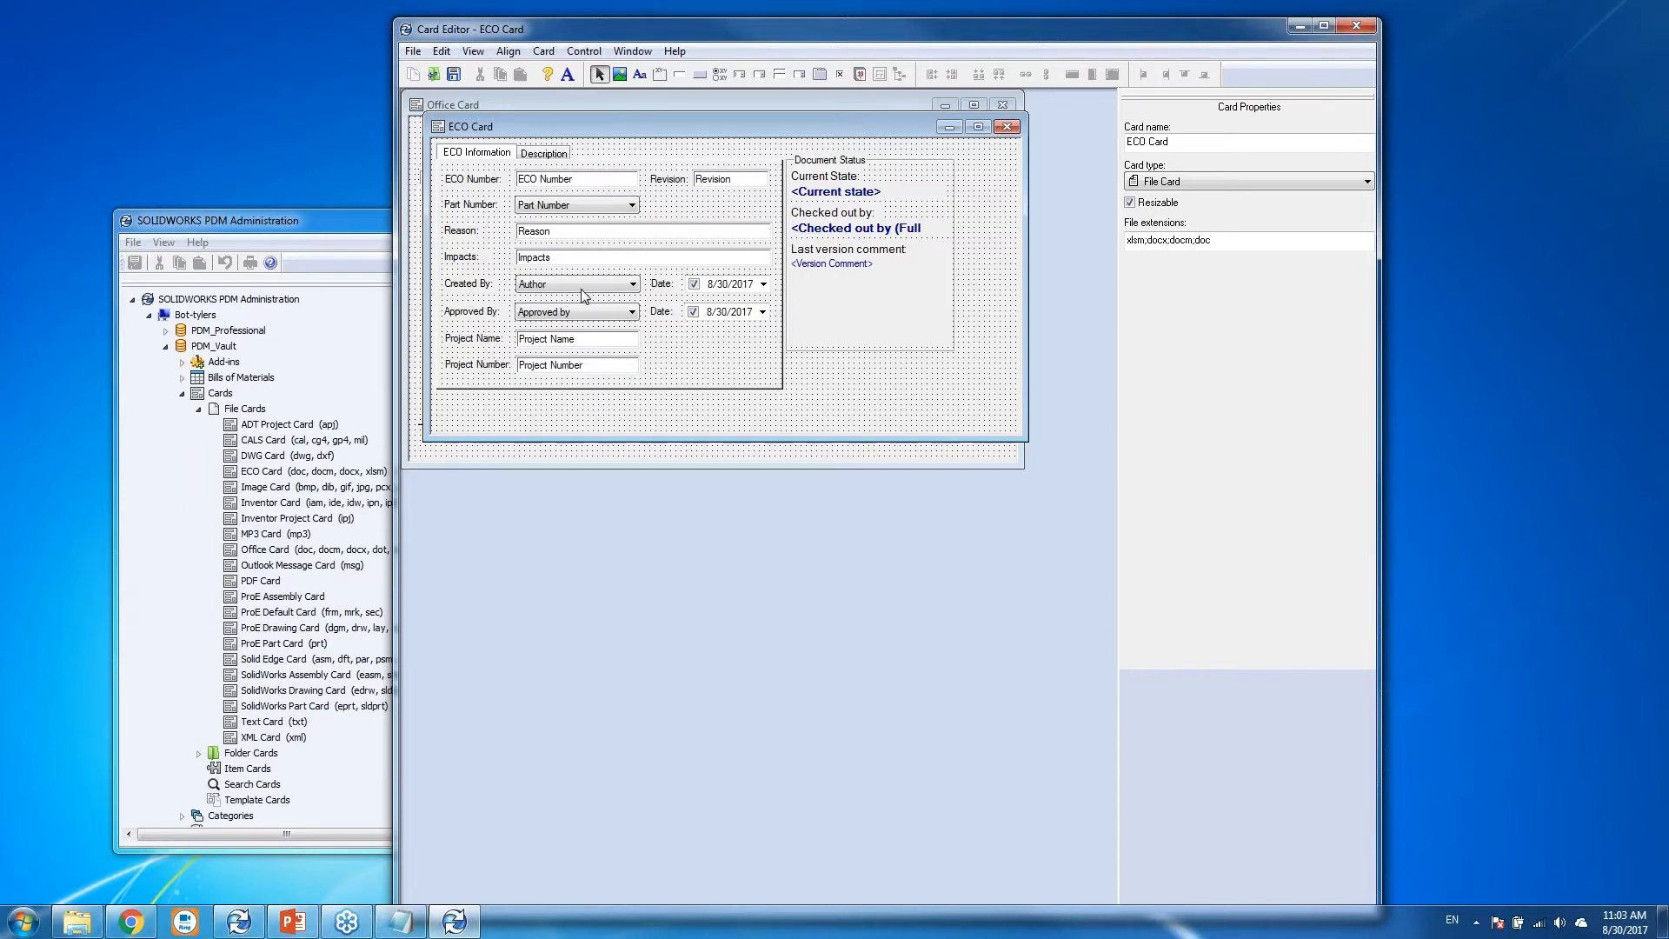
left_click_drag(529, 124, 651, 326)
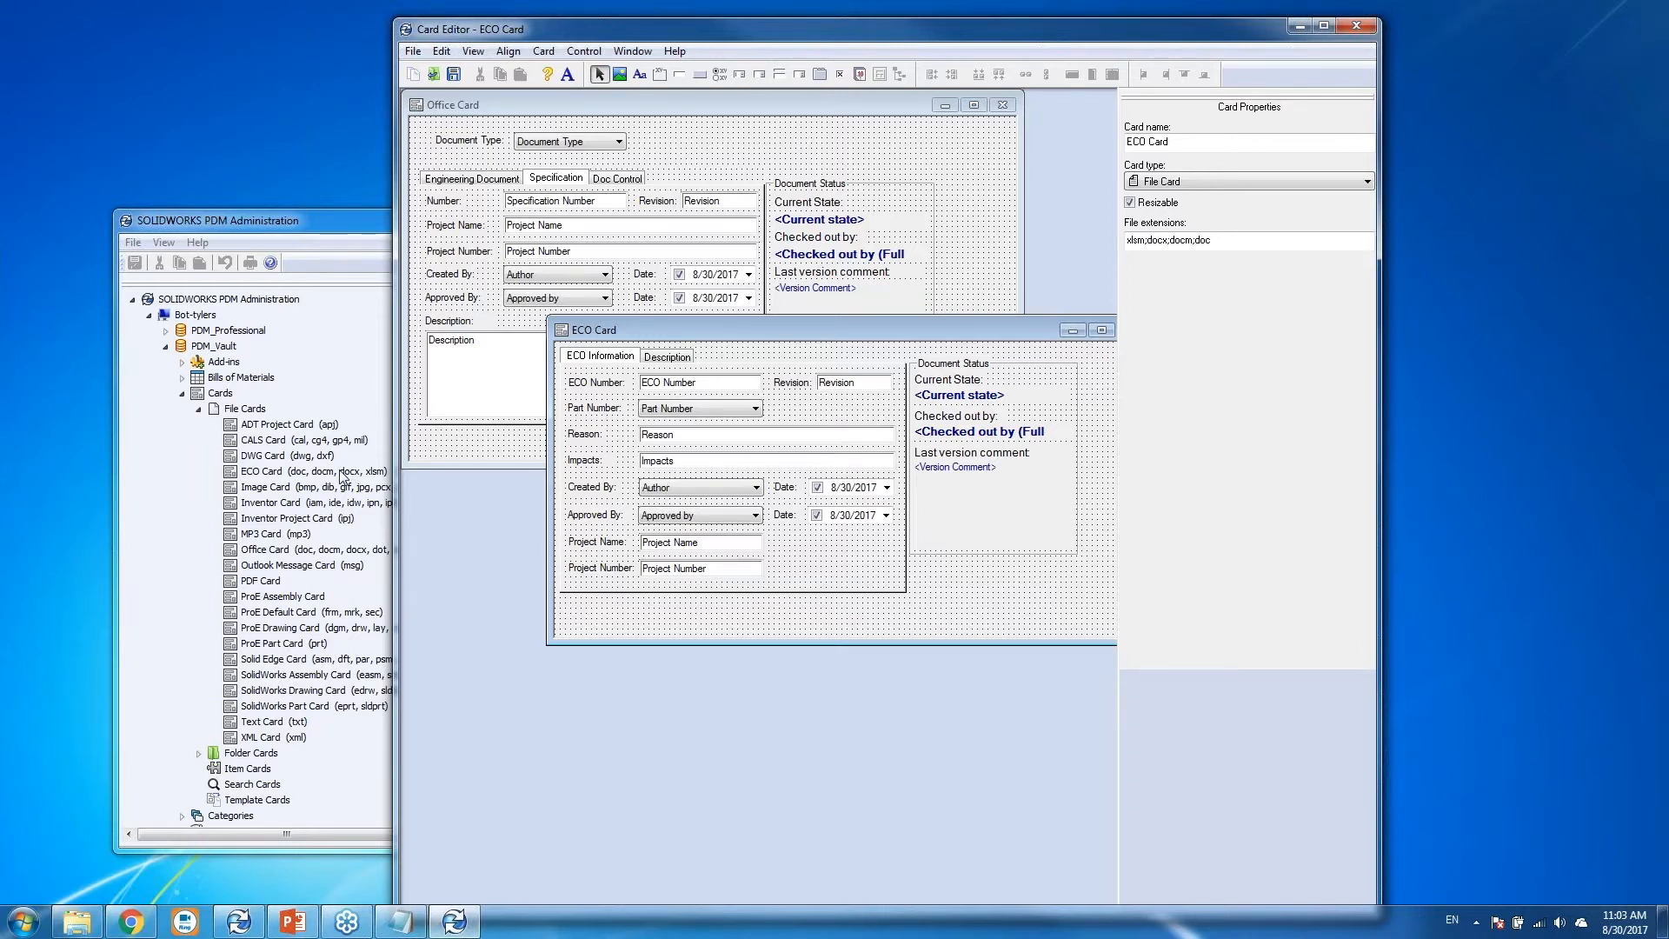
left_click_drag(658, 340, 549, 249)
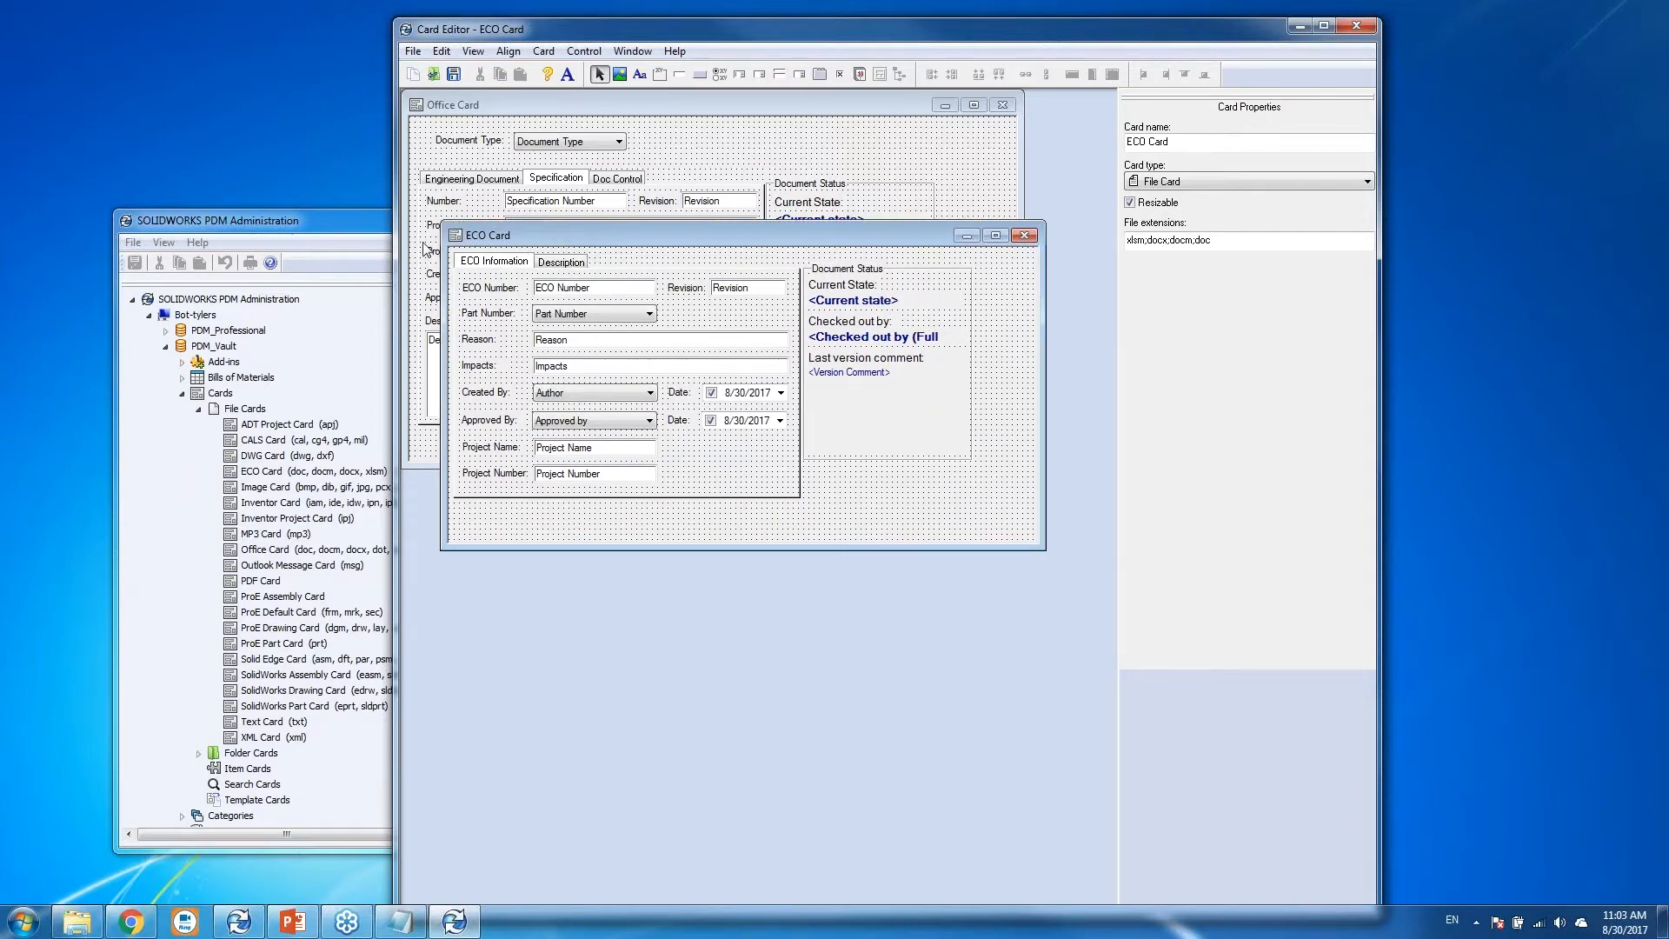
Review the conditions in the properties of PDM_Vault's Office Documents workflow.
left_click_drag(305, 216, 266, 84)
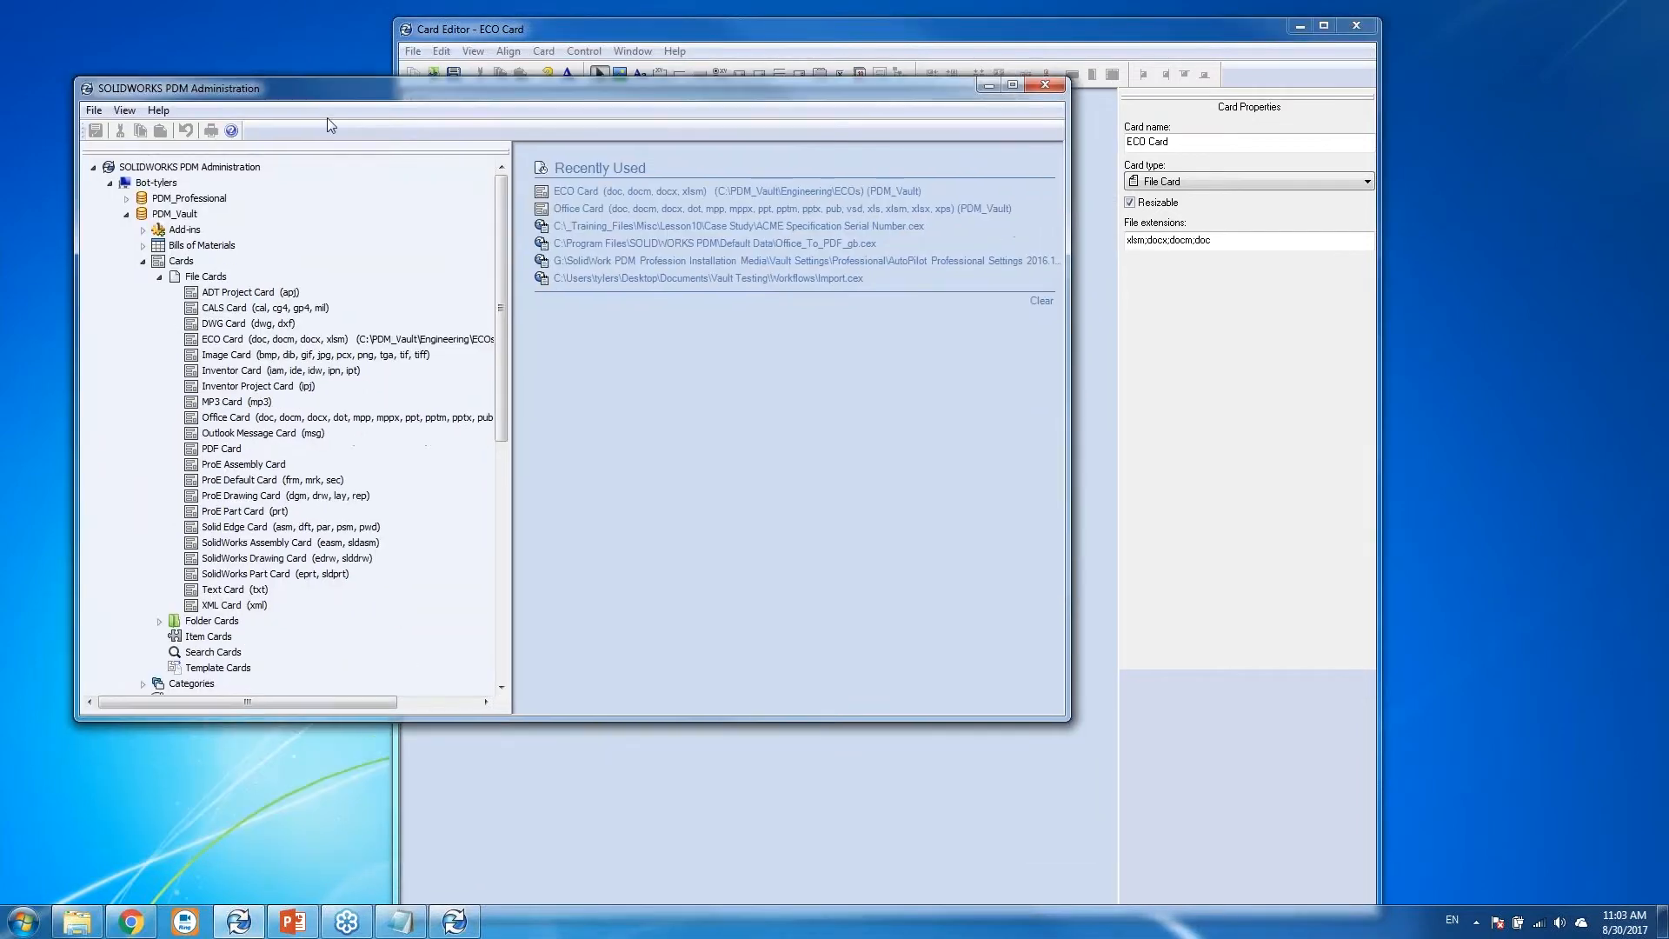
left_click_drag(501, 304, 506, 492)
left_click(145, 574)
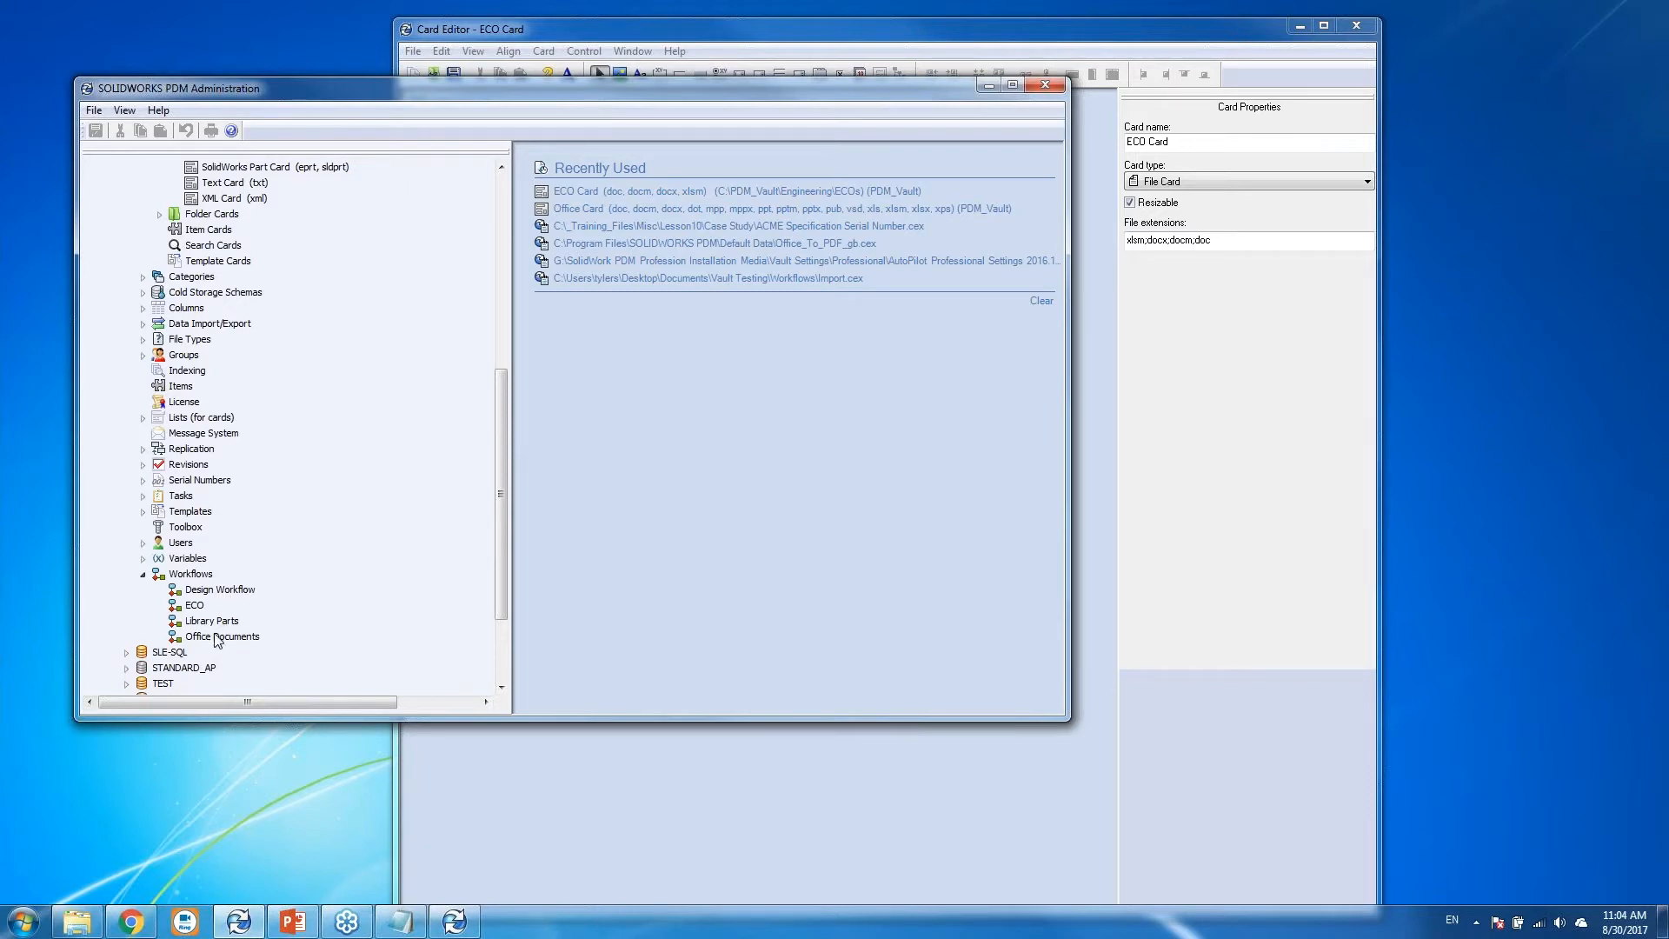
right_click(217, 641)
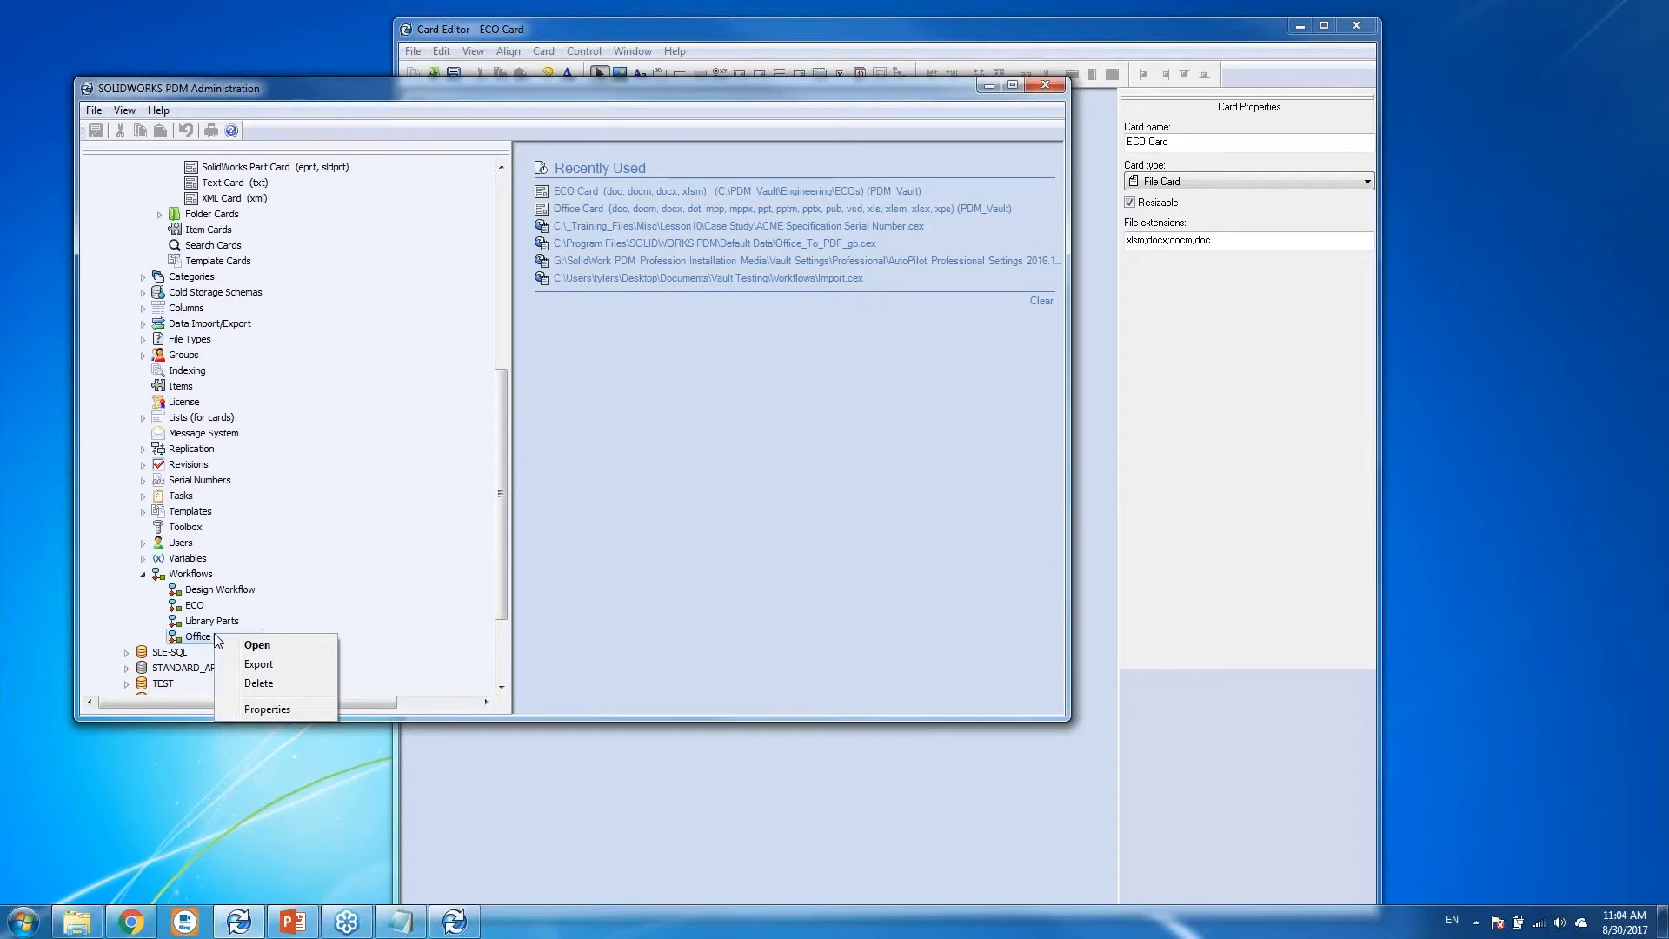
left_click(281, 710)
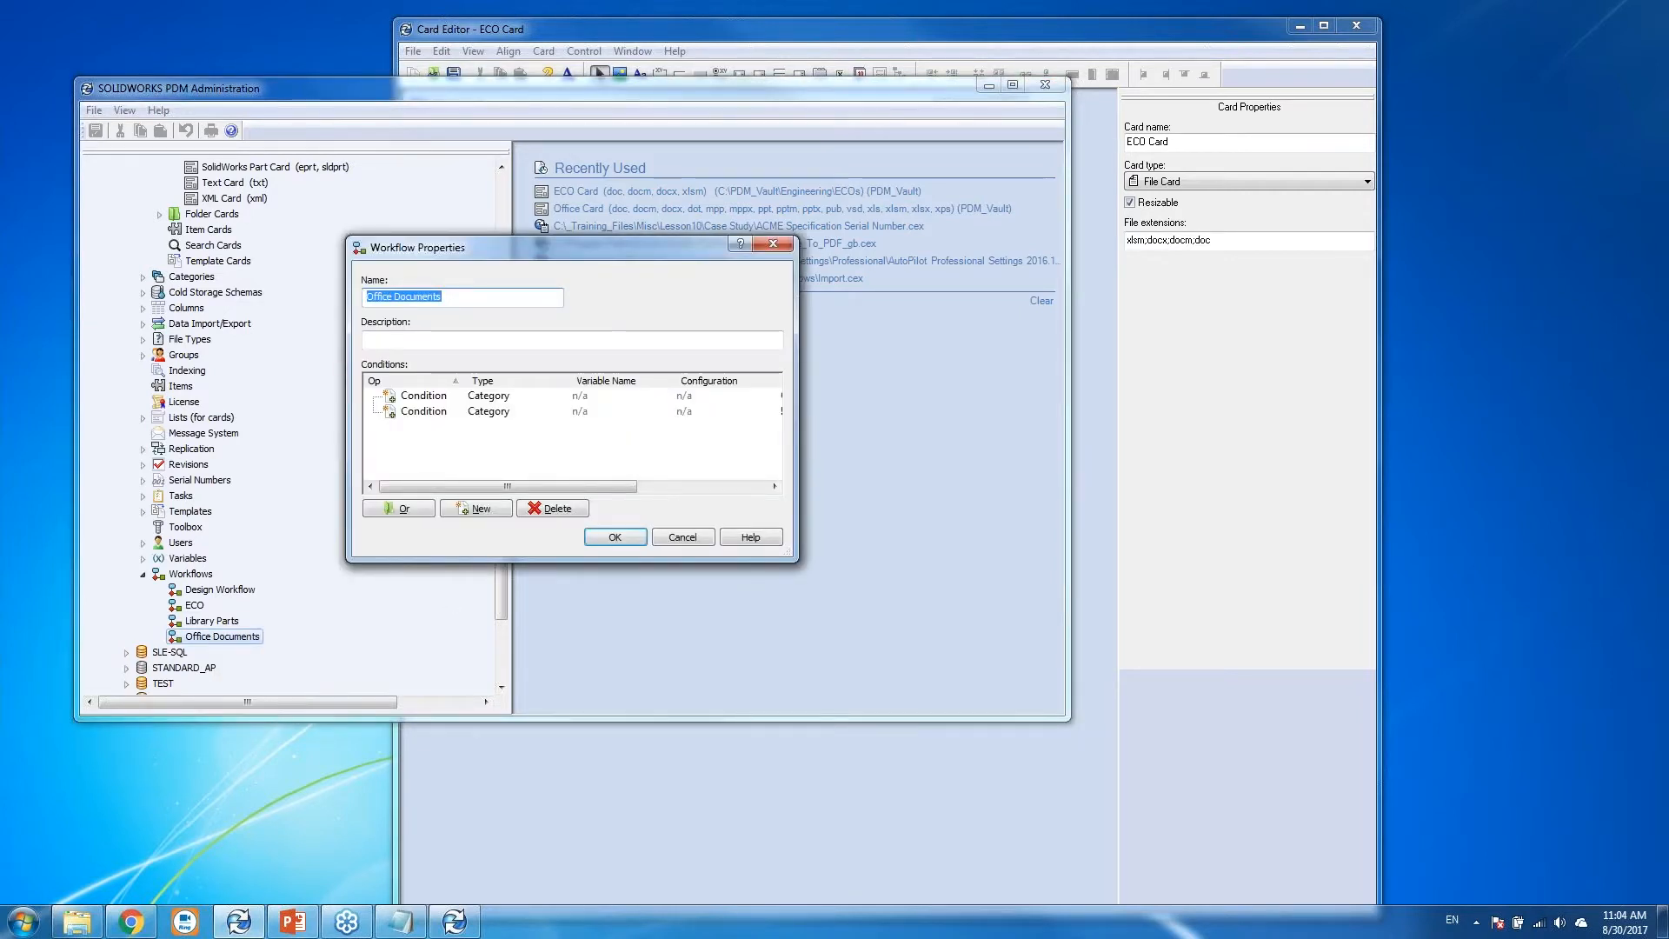
left_click_drag(793, 416, 964, 415)
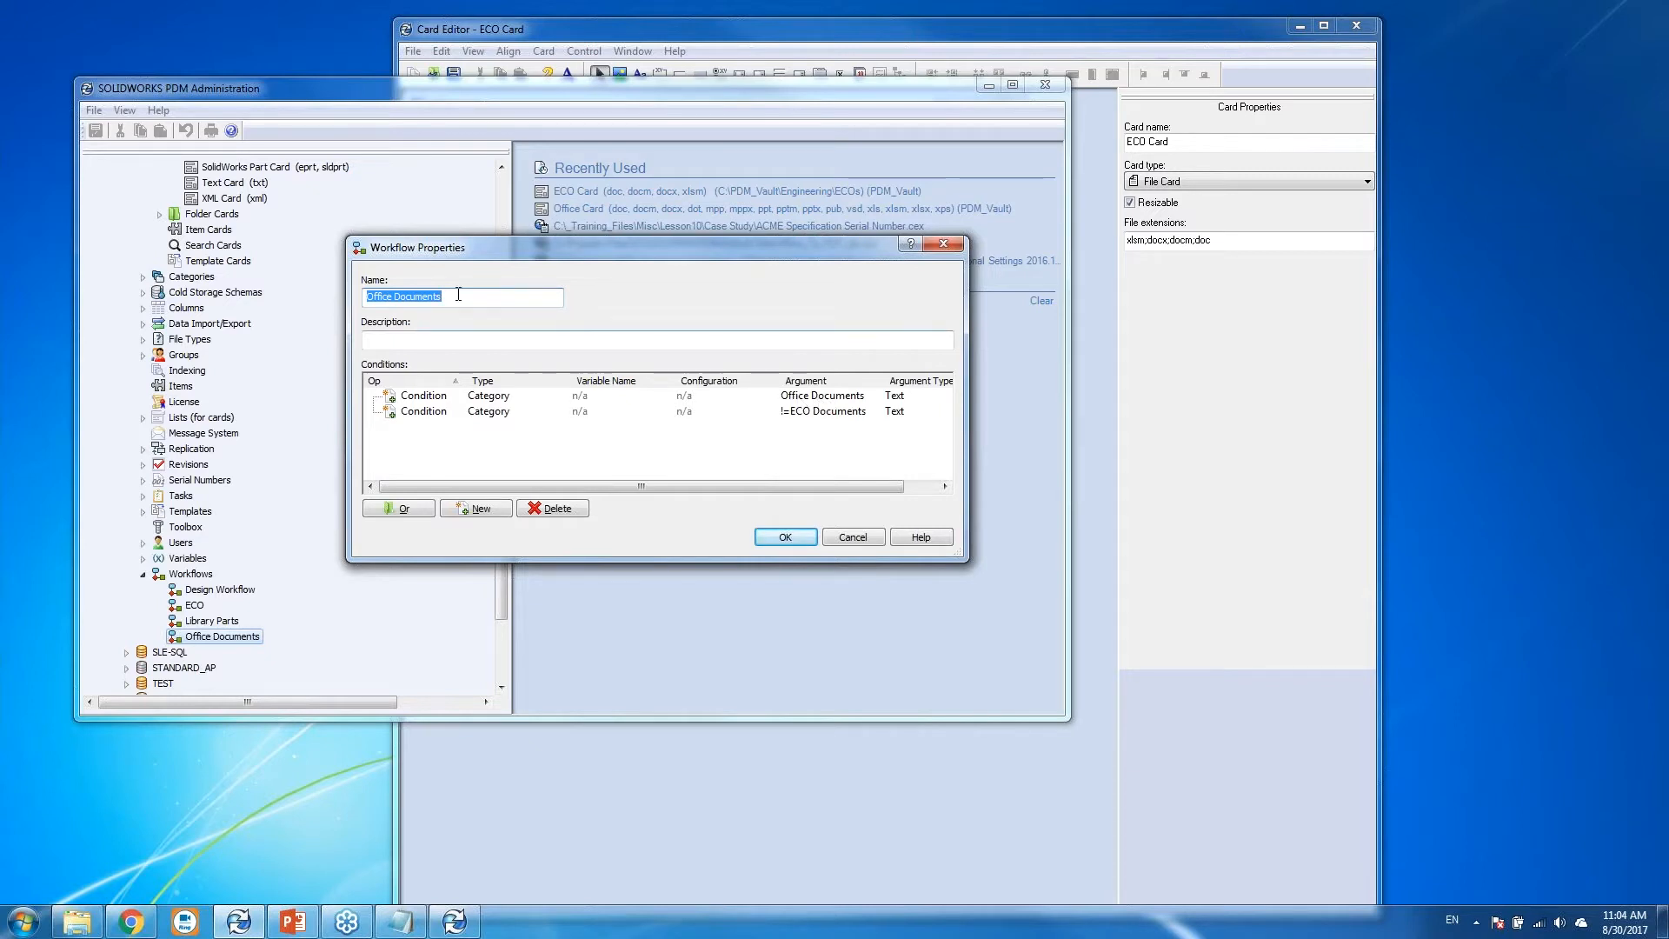
left_click(782, 537)
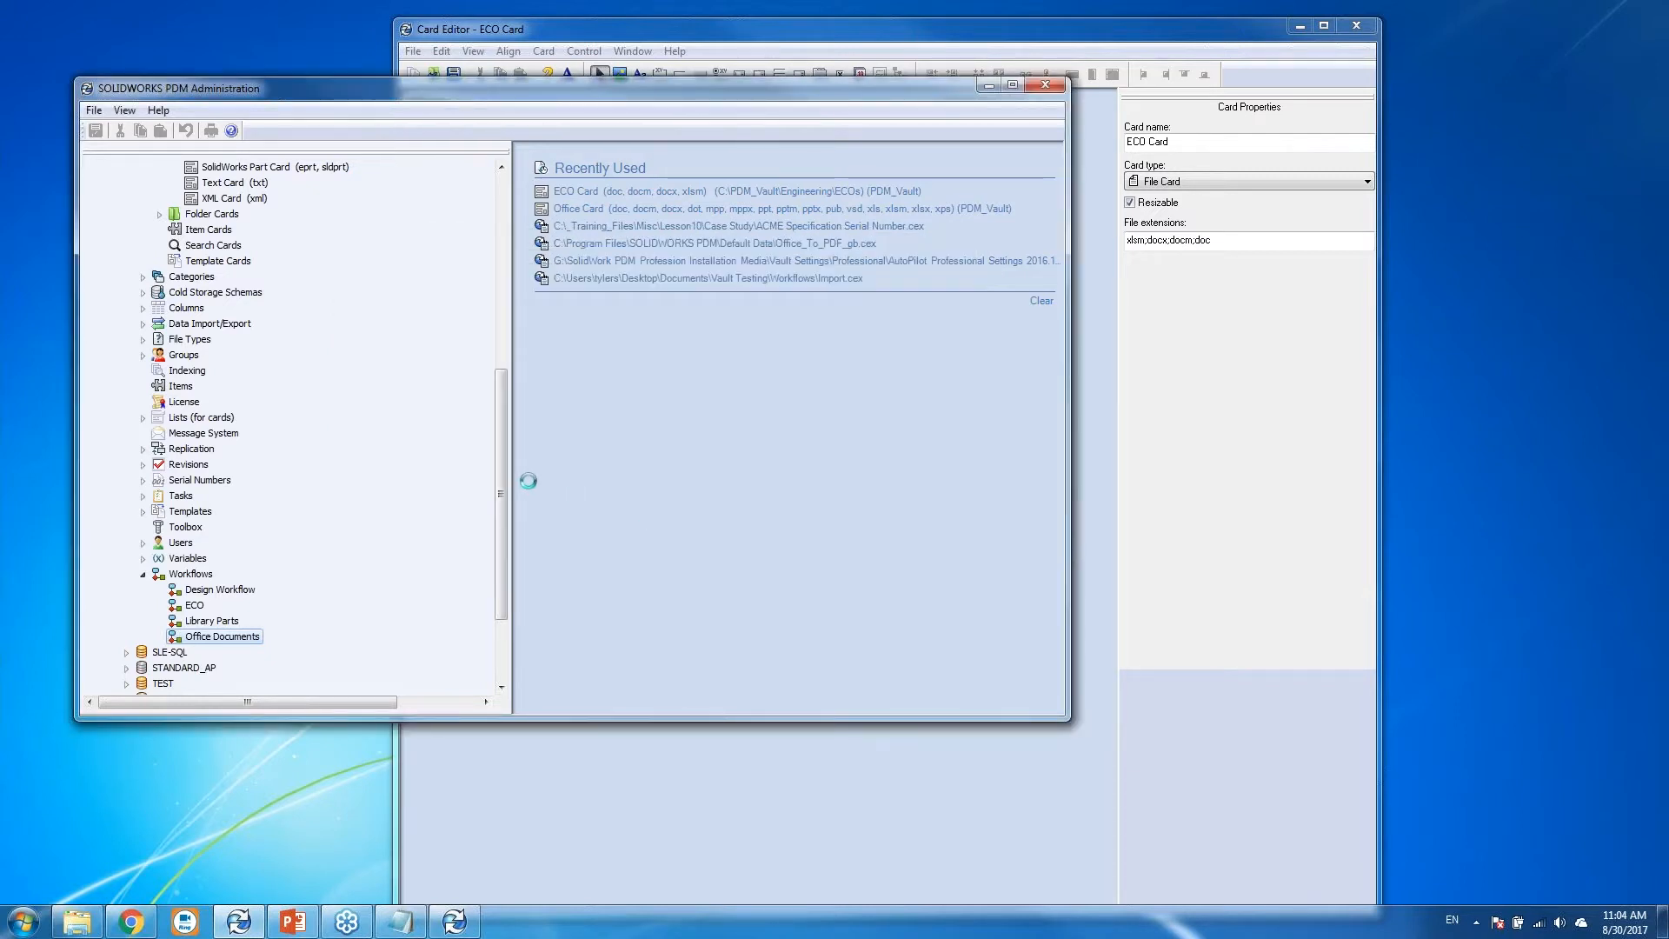
Review the conditions of the Office Documents category, including those grouped under OR.
left_click_drag(501, 444, 504, 284)
left_click(143, 636)
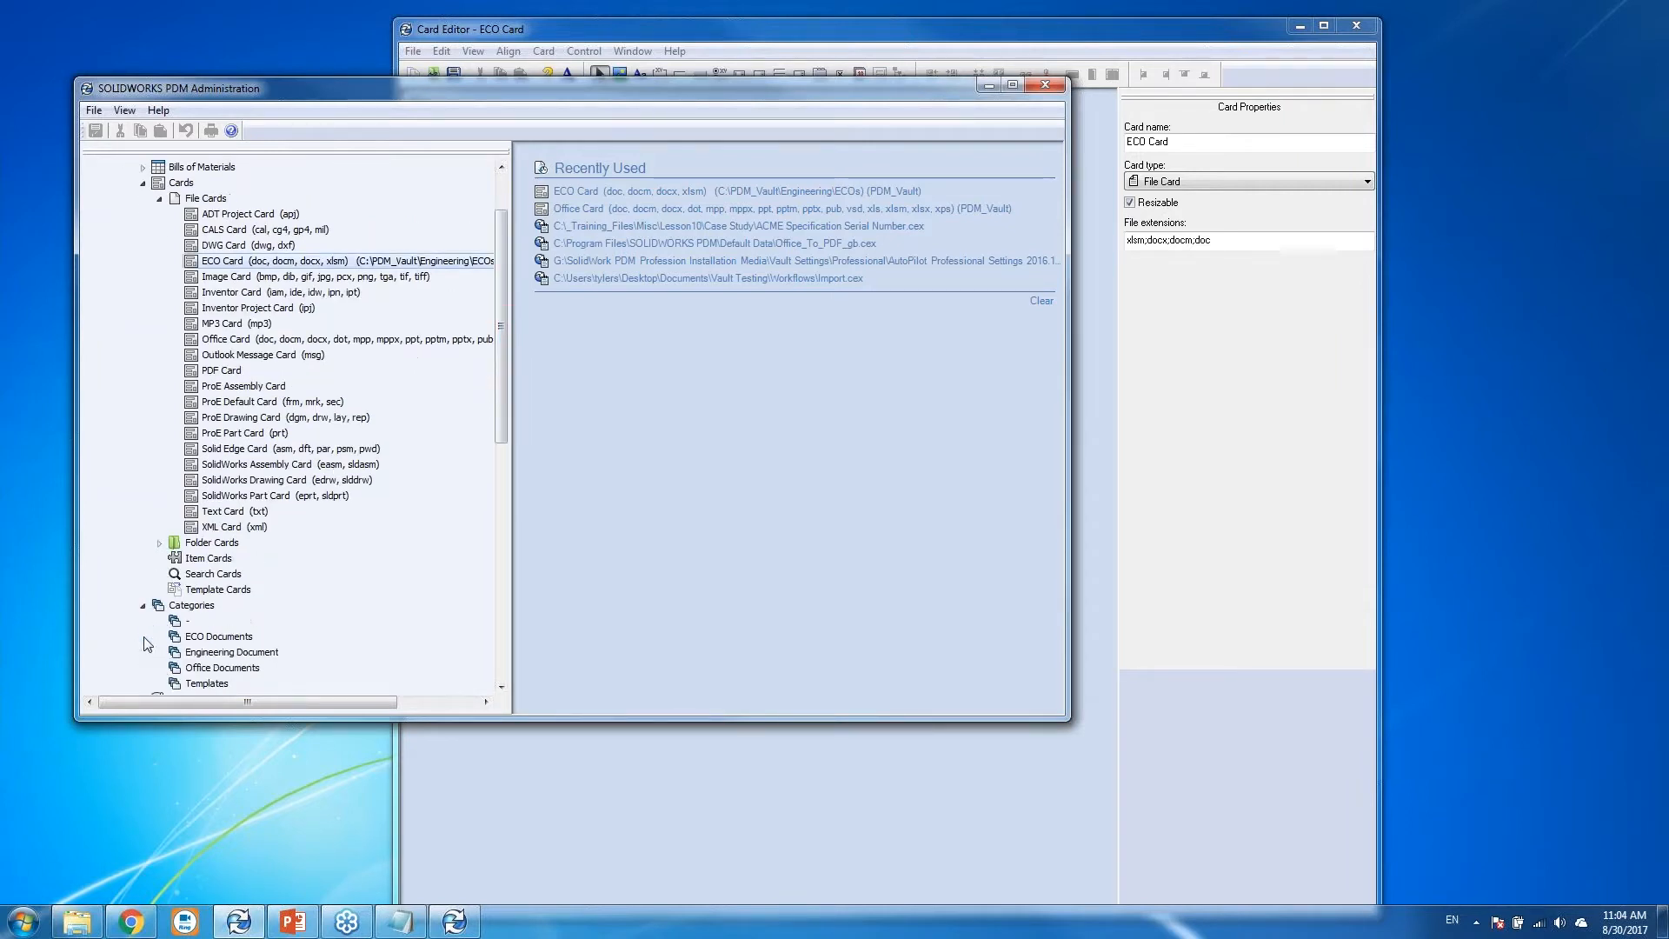
double_click(222, 668)
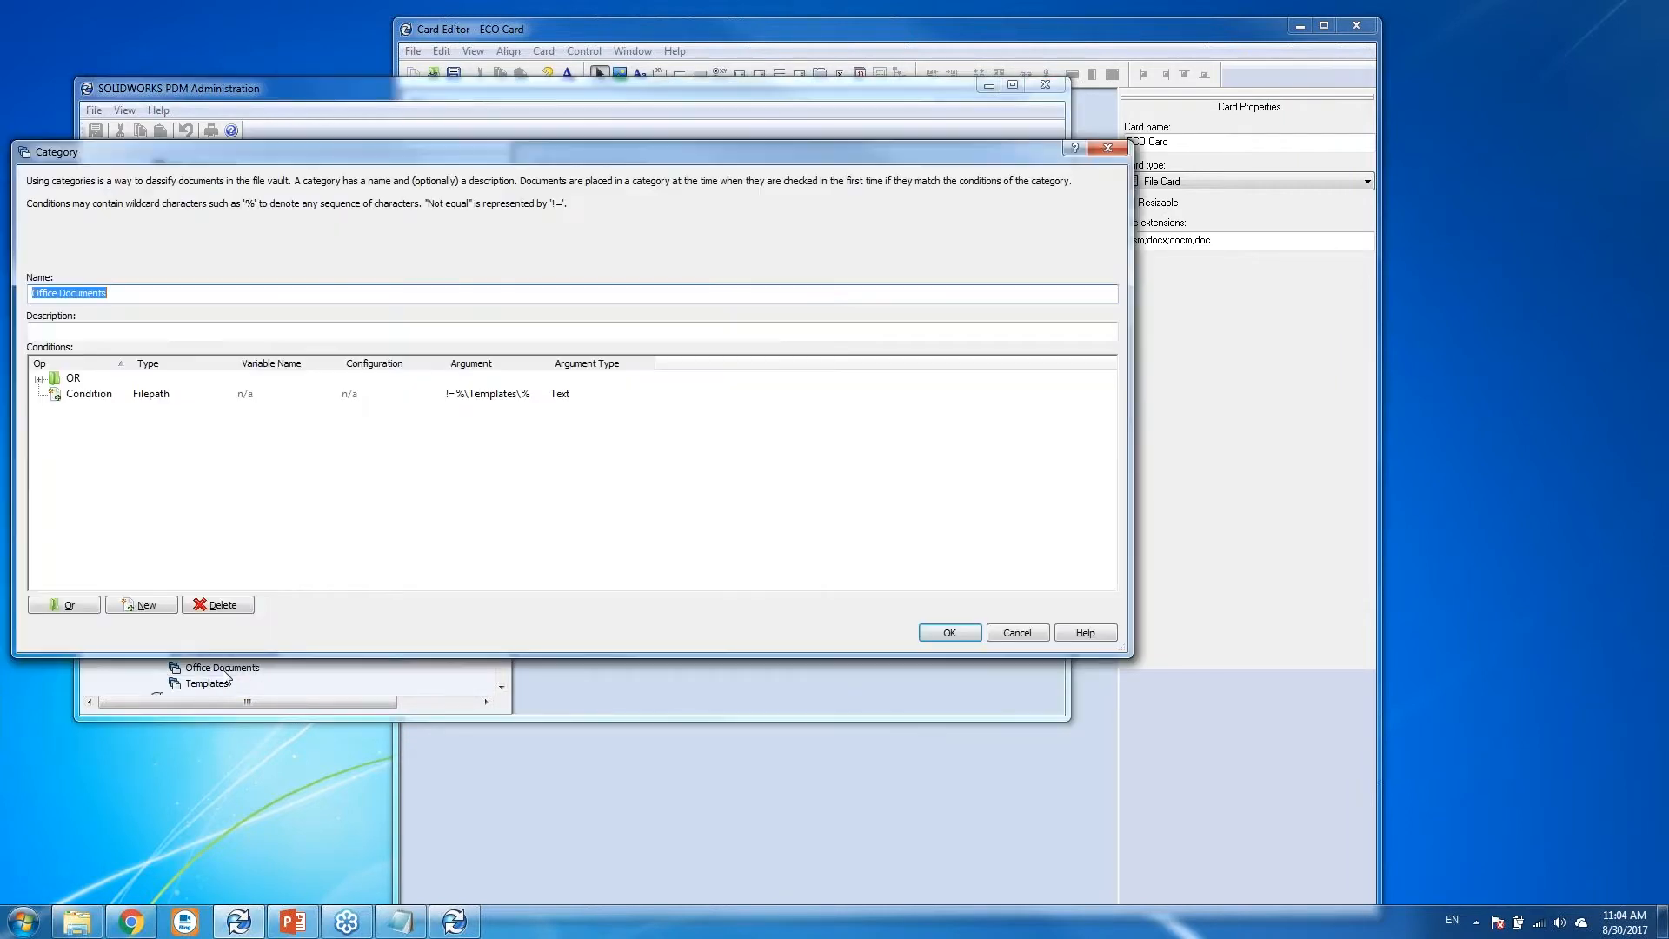
left_click(38, 379)
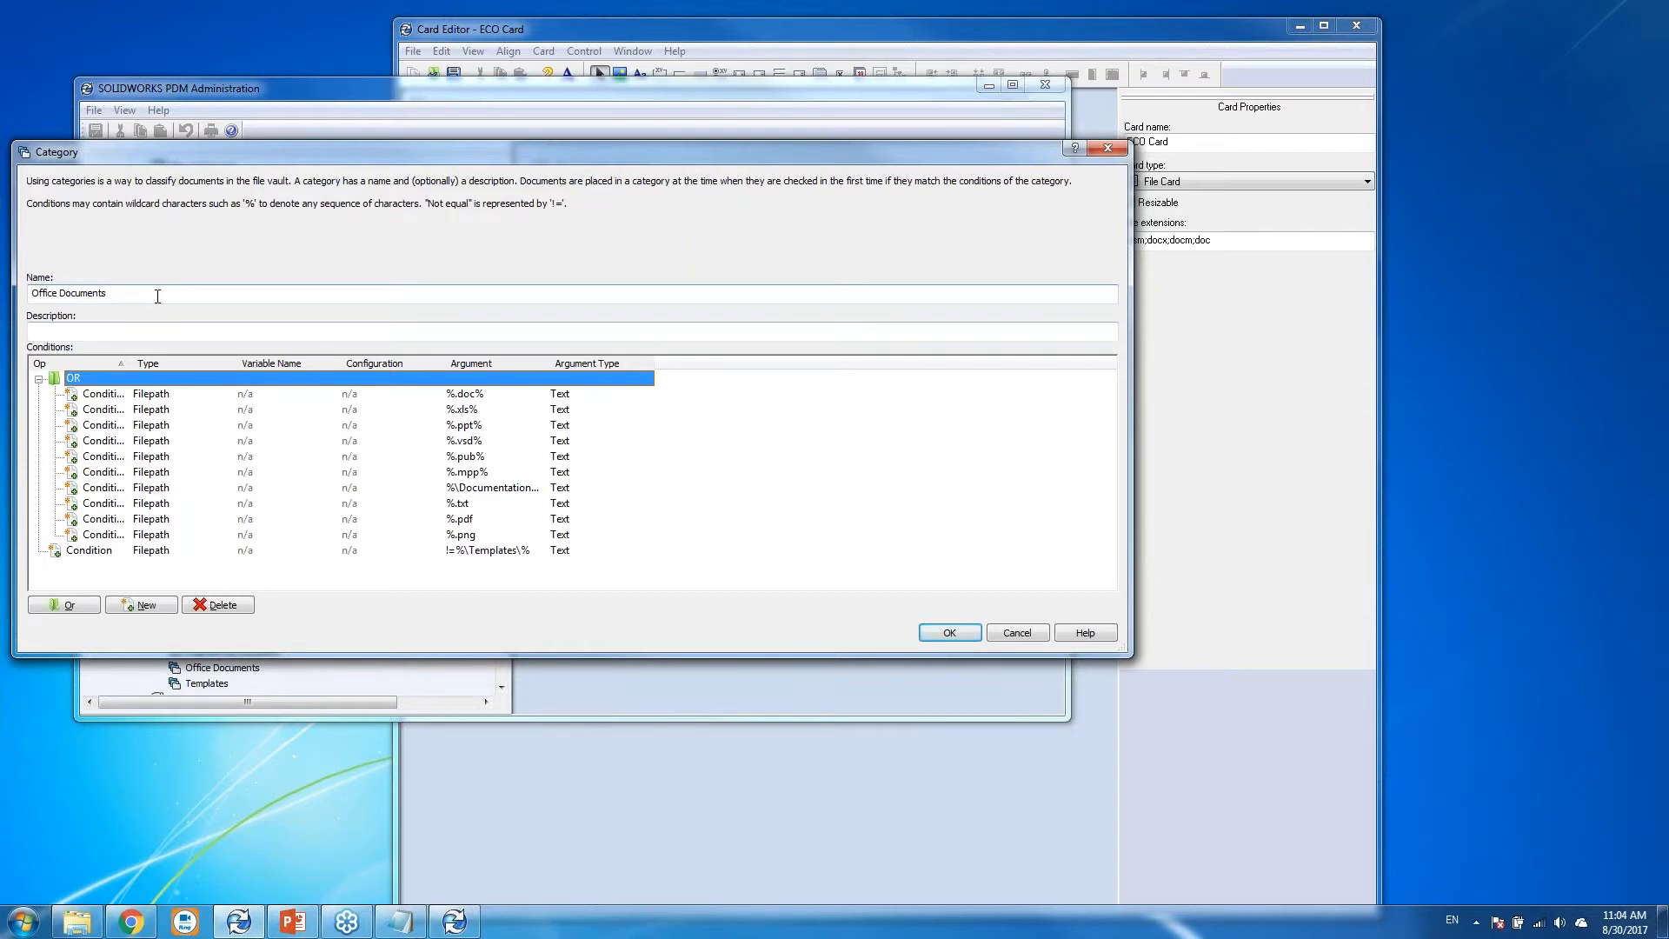
left_click(949, 632)
Clear the Recently Used list in the administration tool.
left_click_drag(501, 331, 489, 550)
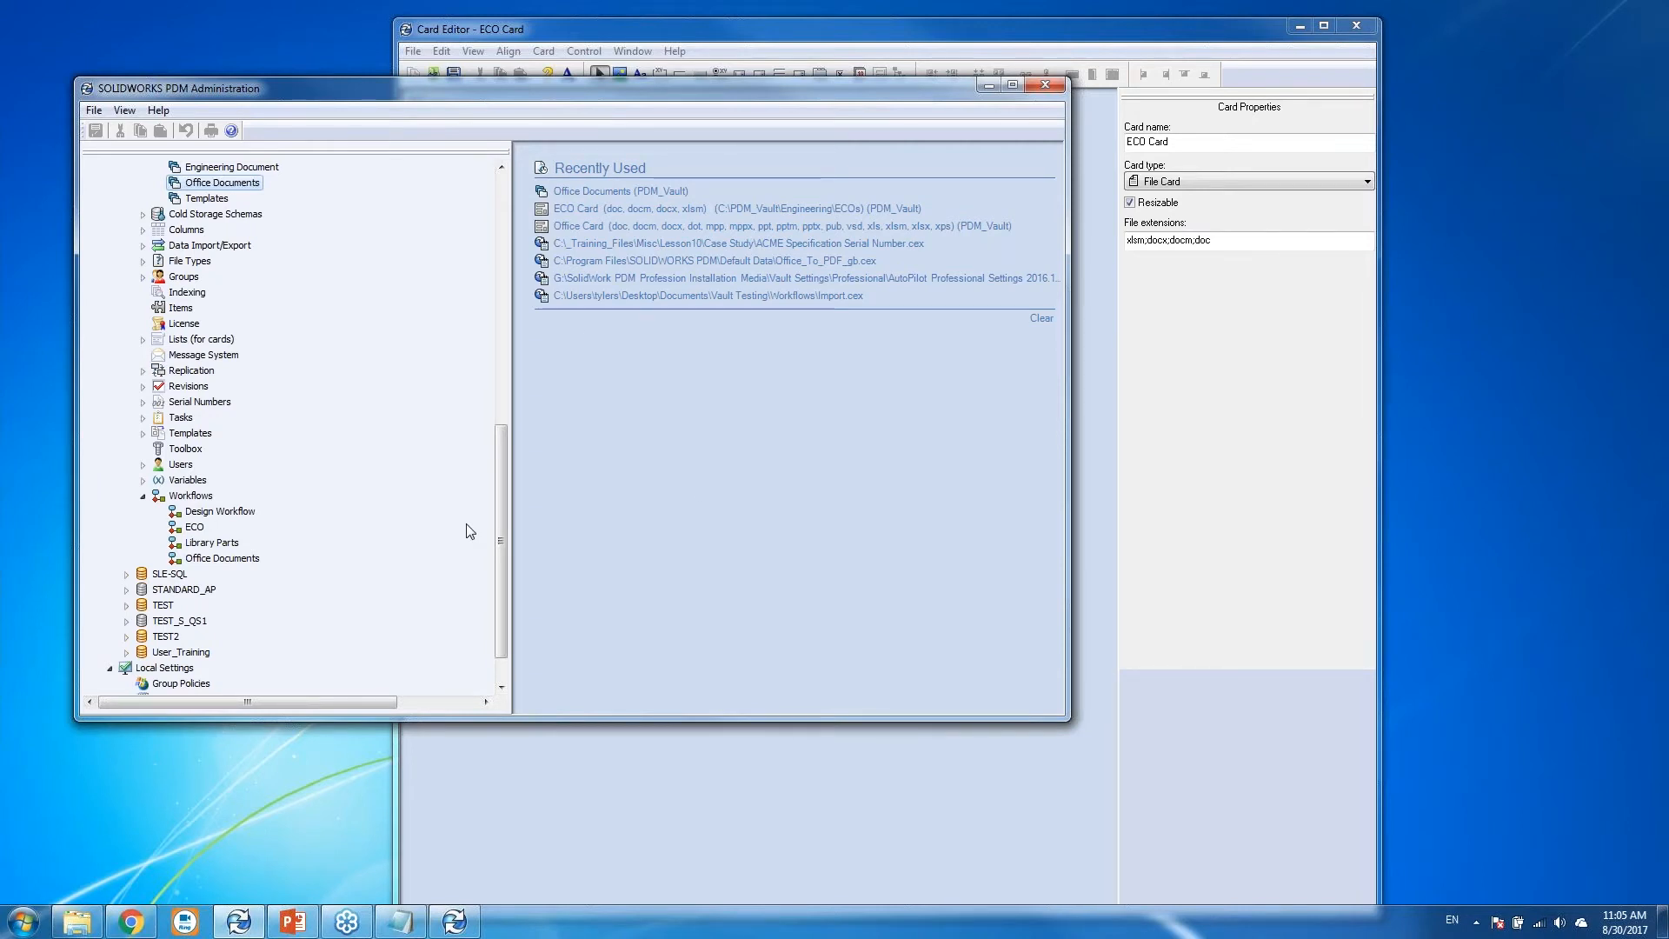
left_click(1042, 318)
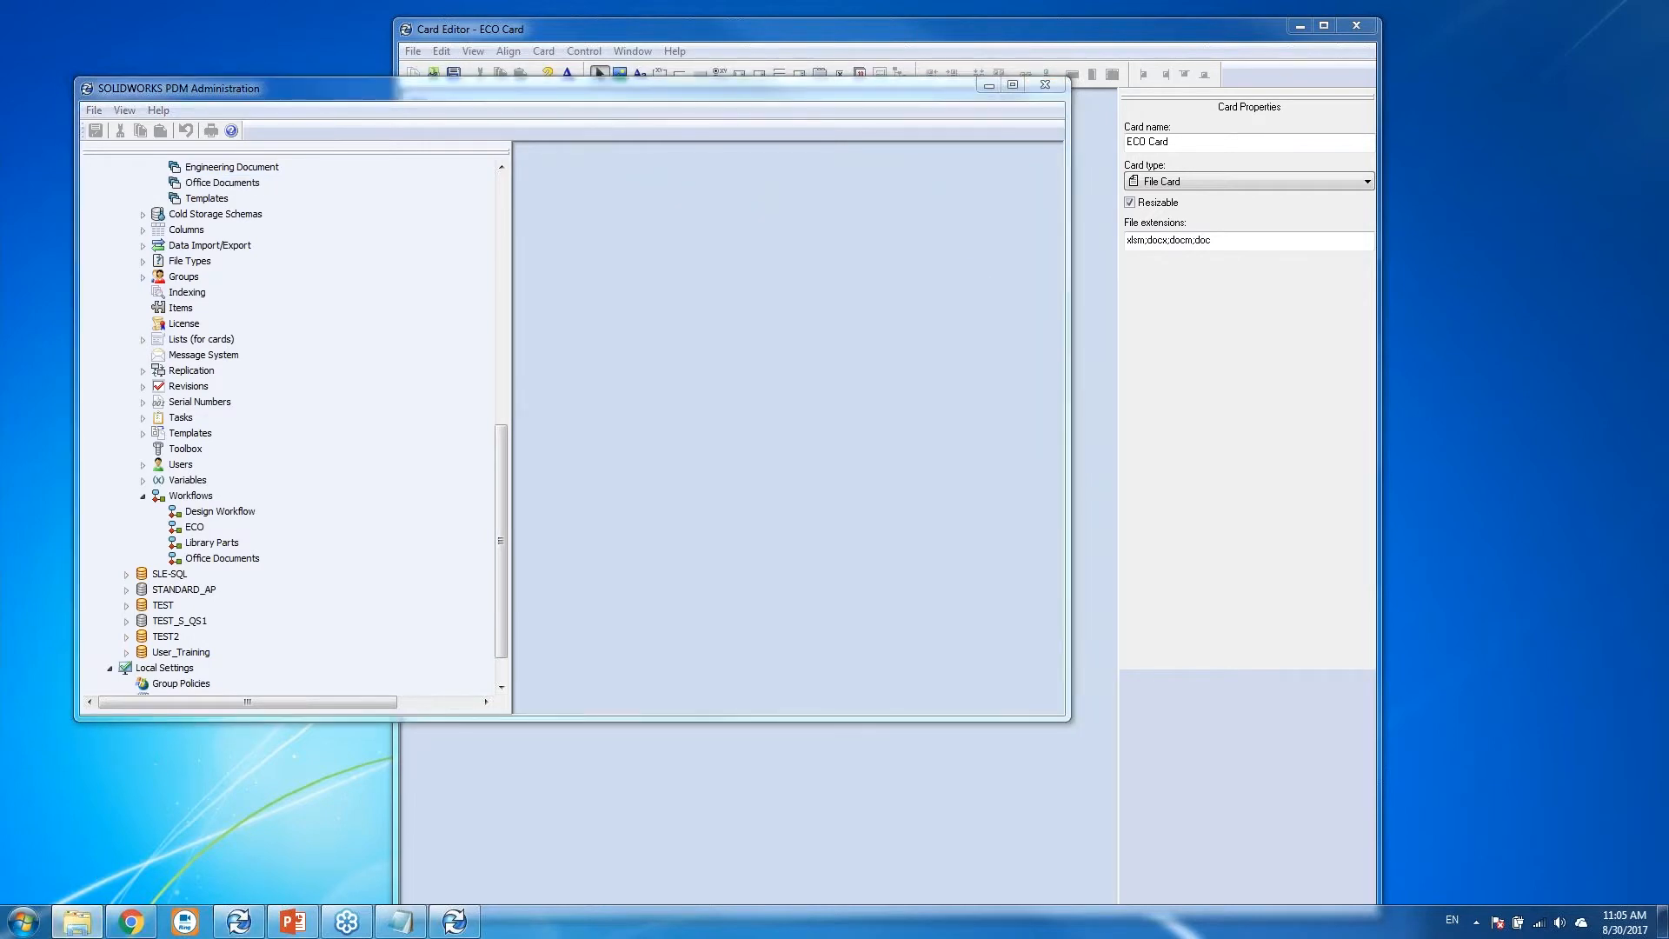
Switch to the PDM_Vault file view and examine the data card of SPEC-00026.xlsm in Engineering\Specification.
left_click_drag(1668, 263, 694, 148)
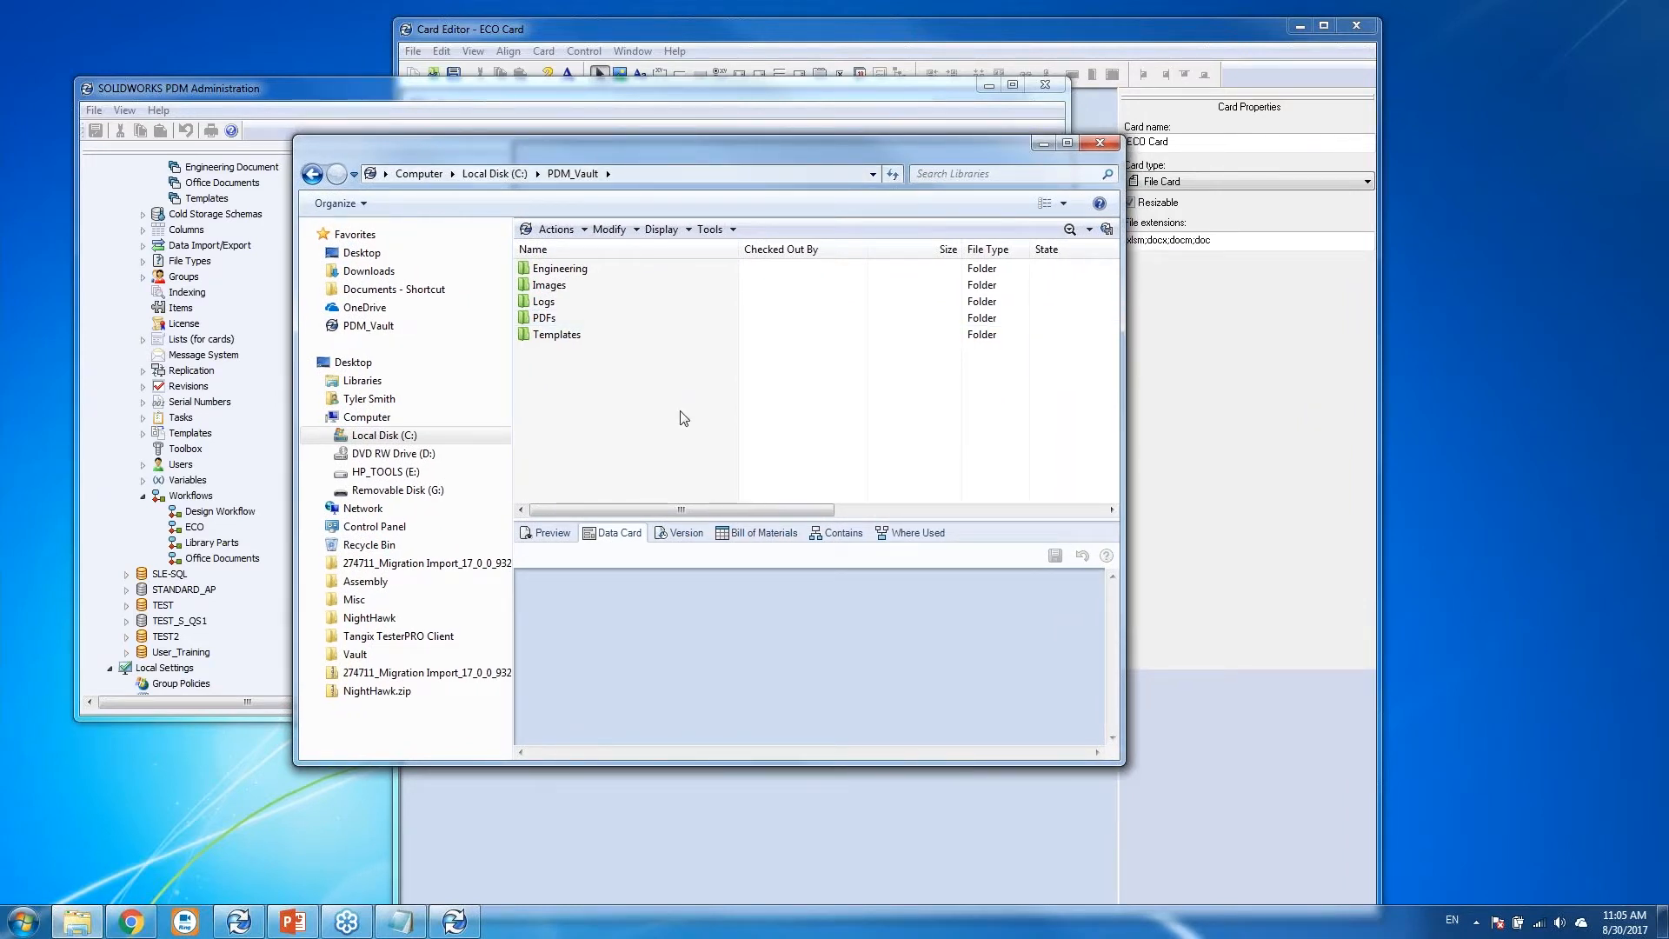
double_click(594, 275)
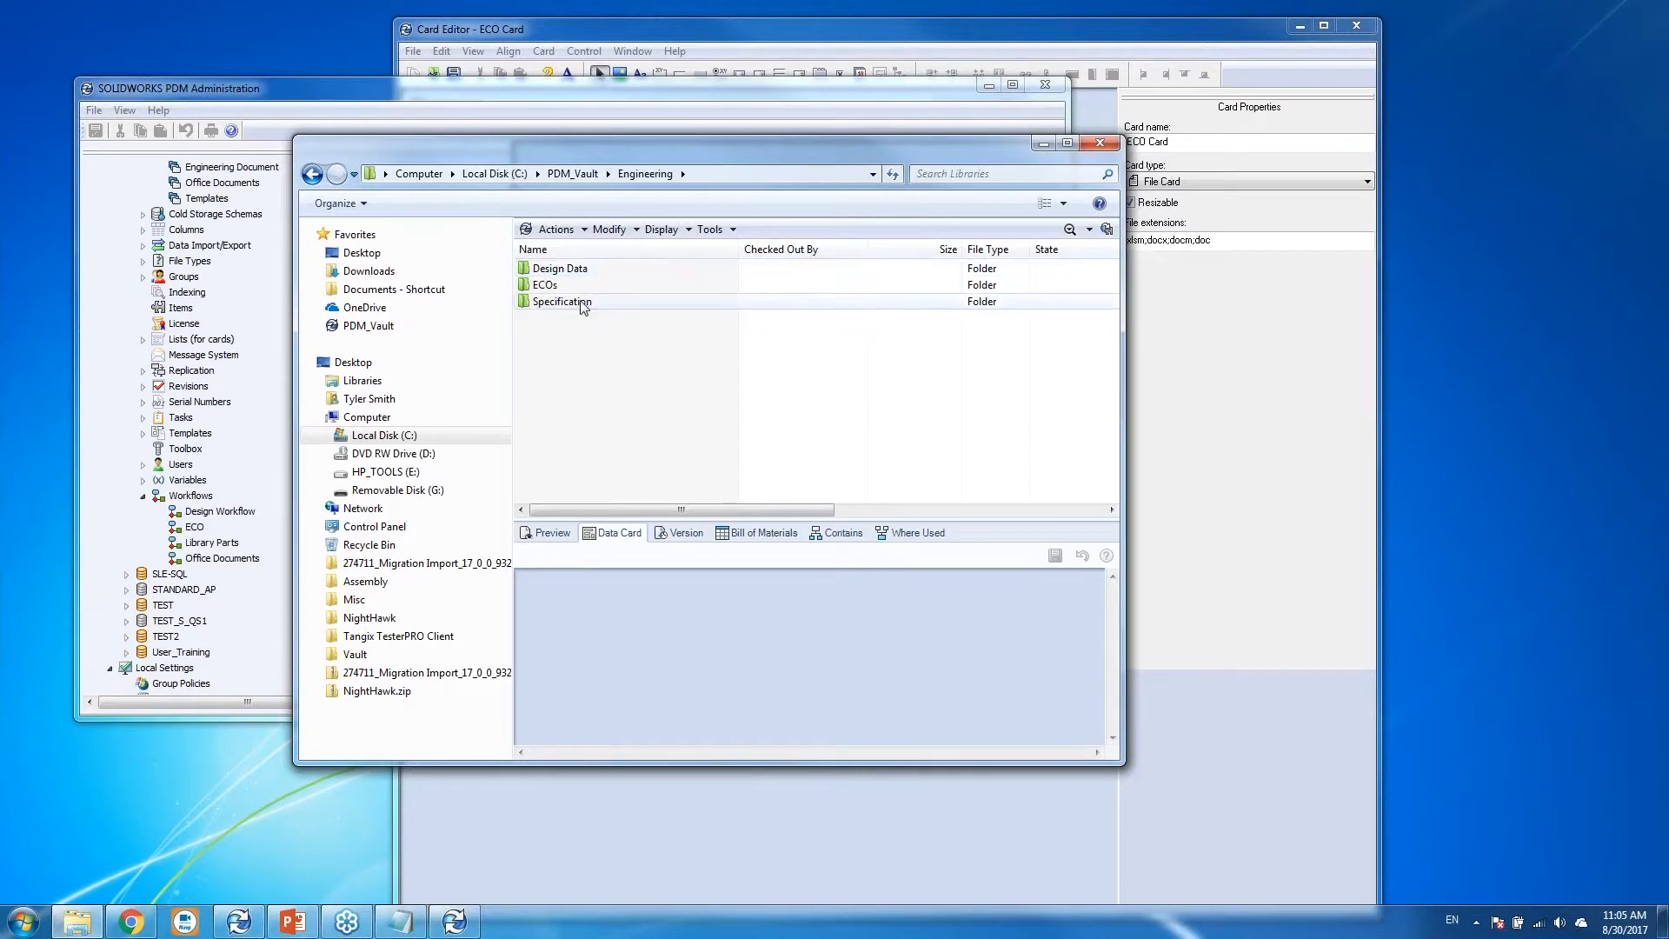
double_click(581, 304)
left_click(619, 400)
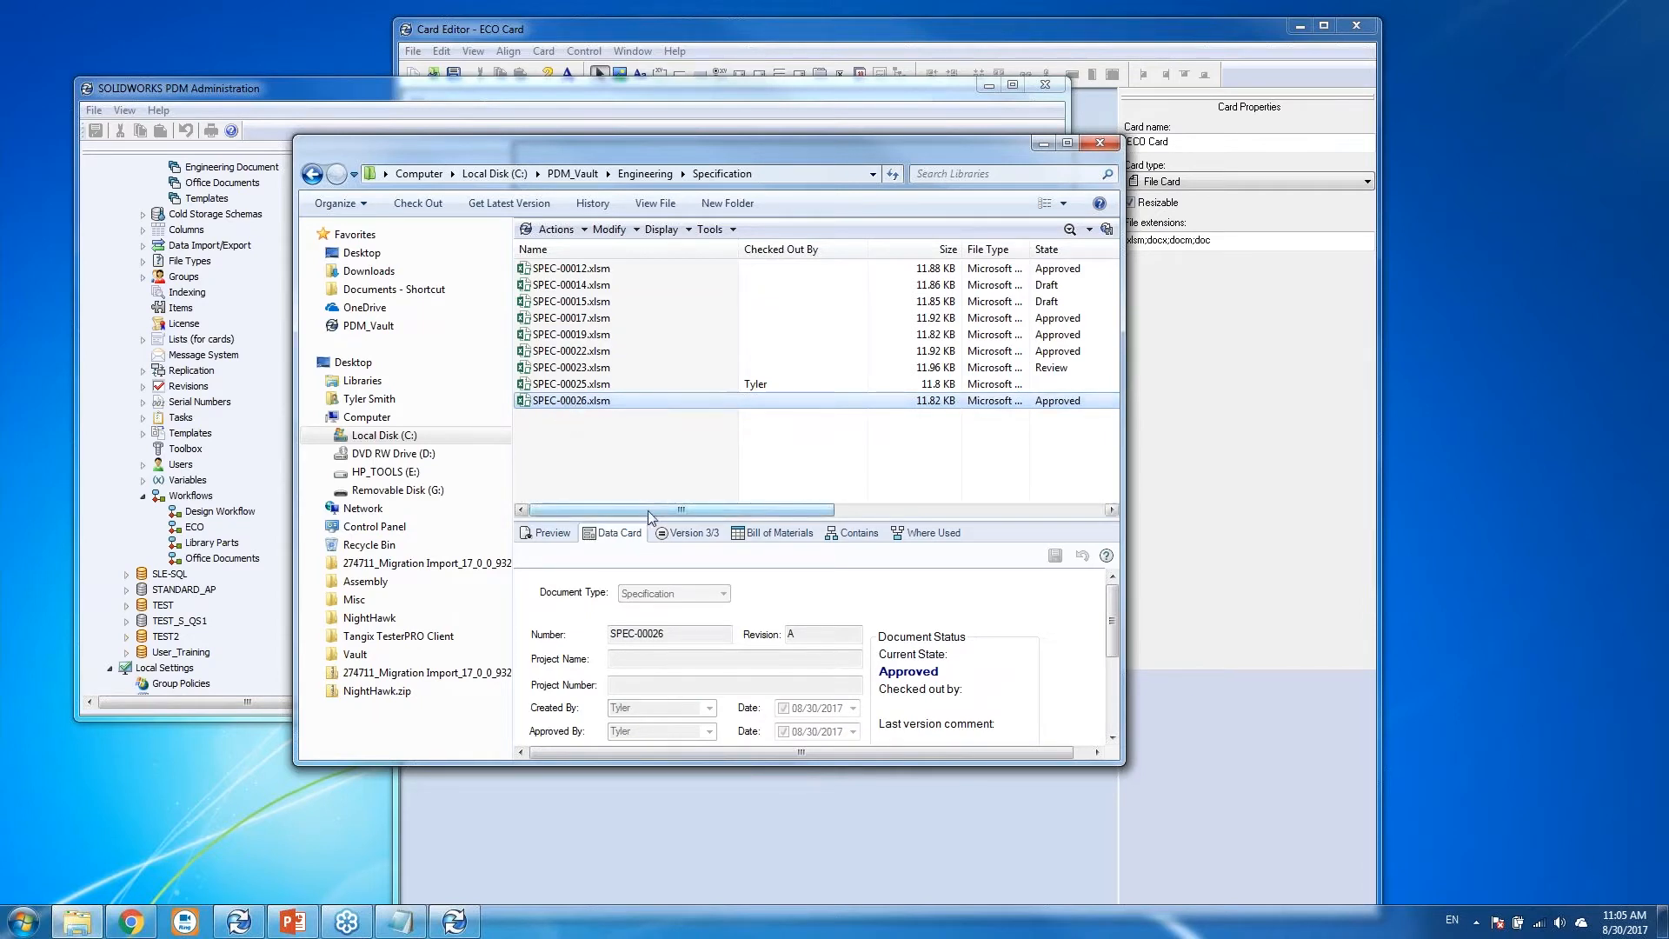
left_click_drag(650, 516, 655, 443)
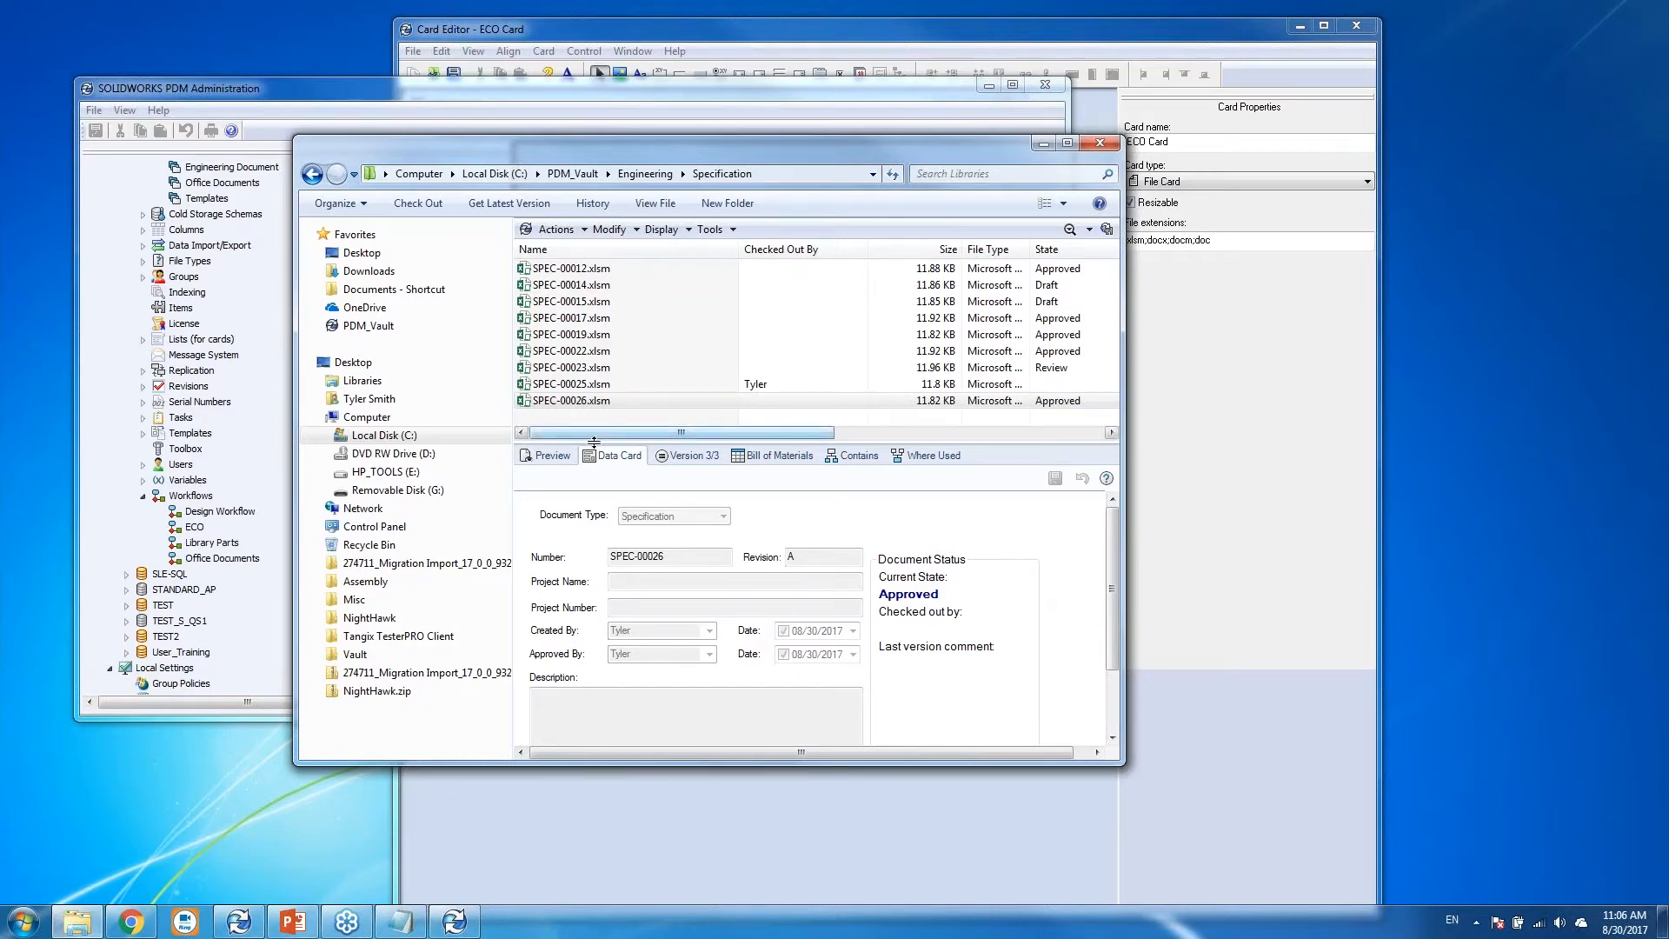
left_click_drag(593, 443, 591, 526)
Create a new file from the Specification template in the Specification folder, keeping the proposed file name and data card values.
right_click(564, 433)
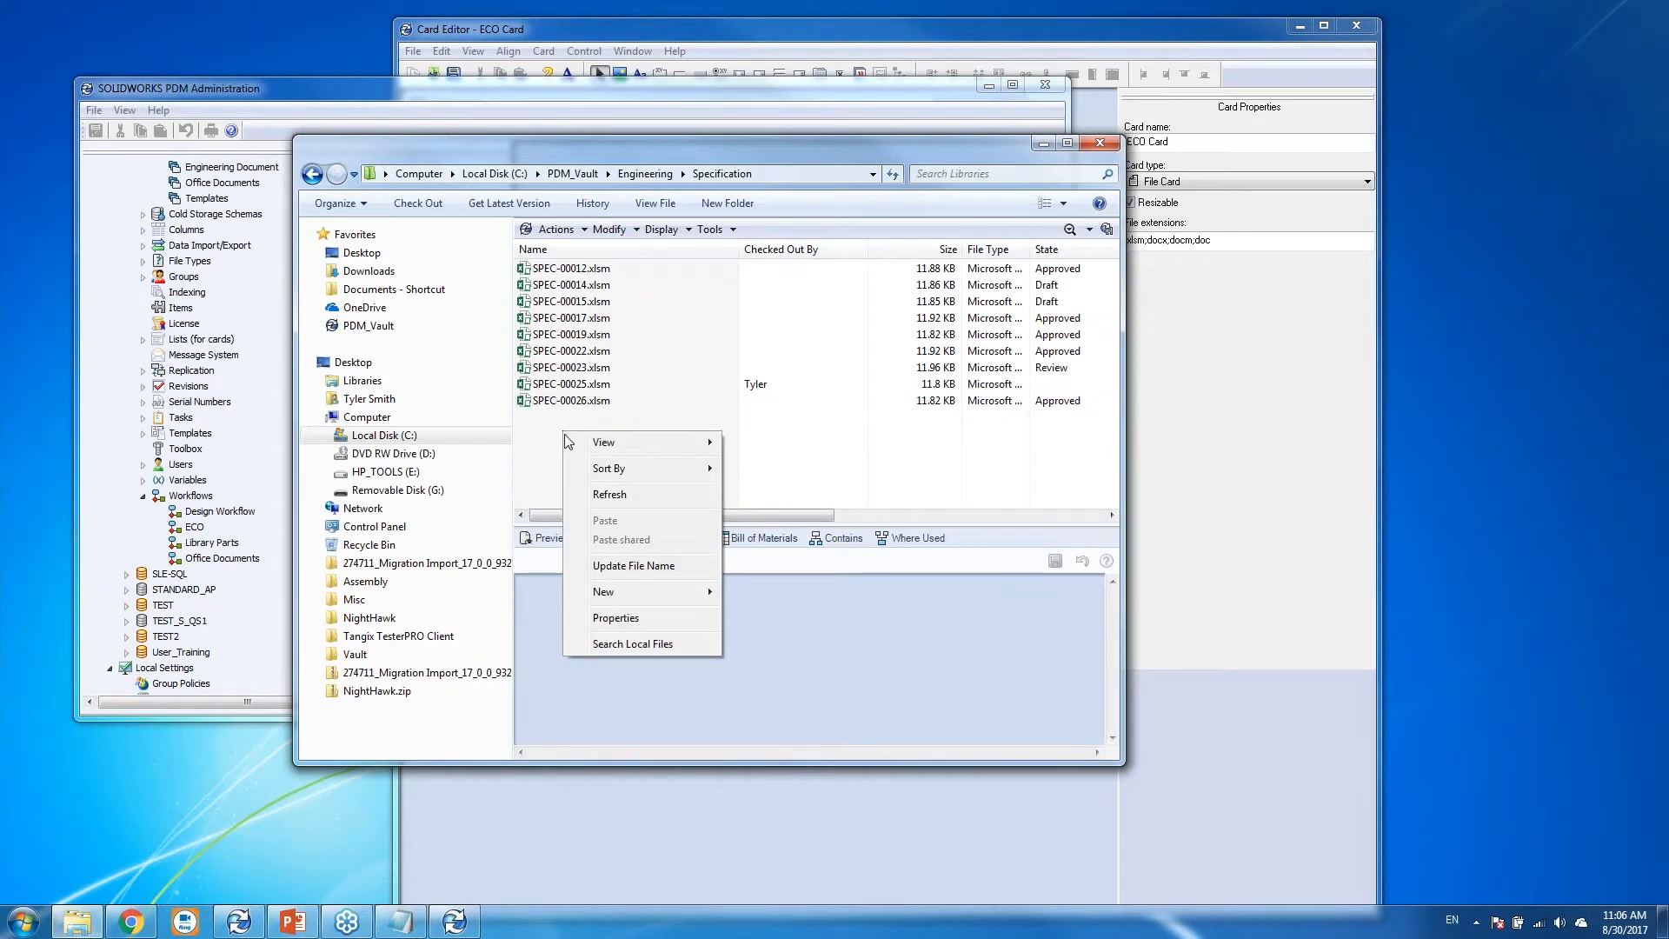
mouse_move(655, 602)
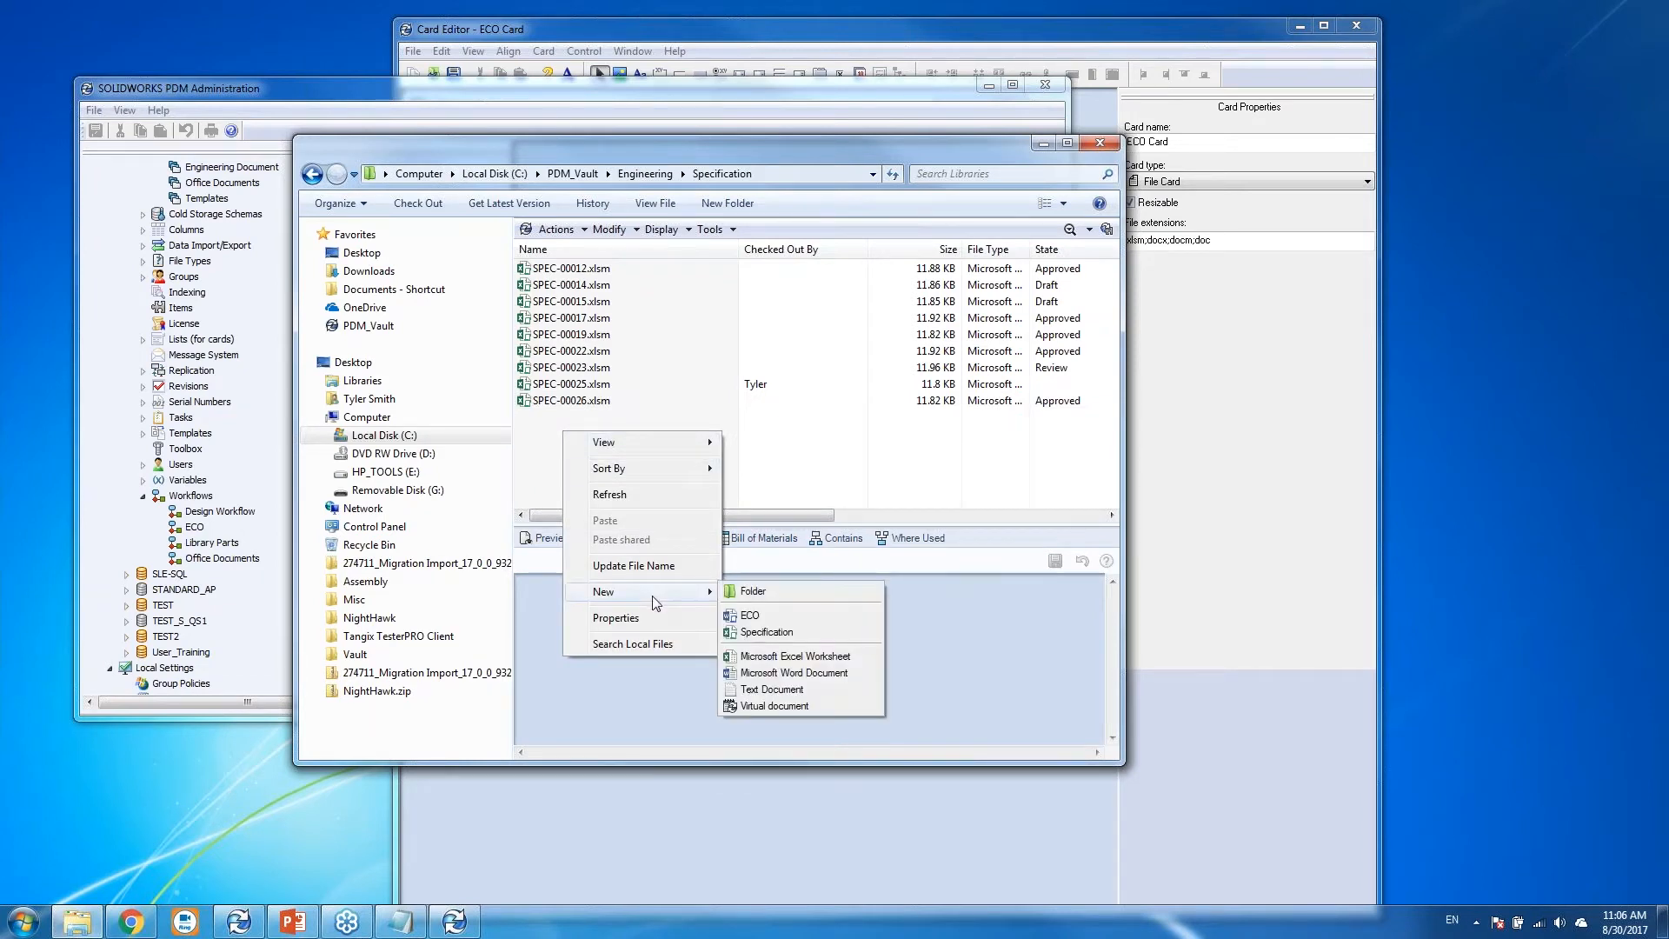
left_click(793, 633)
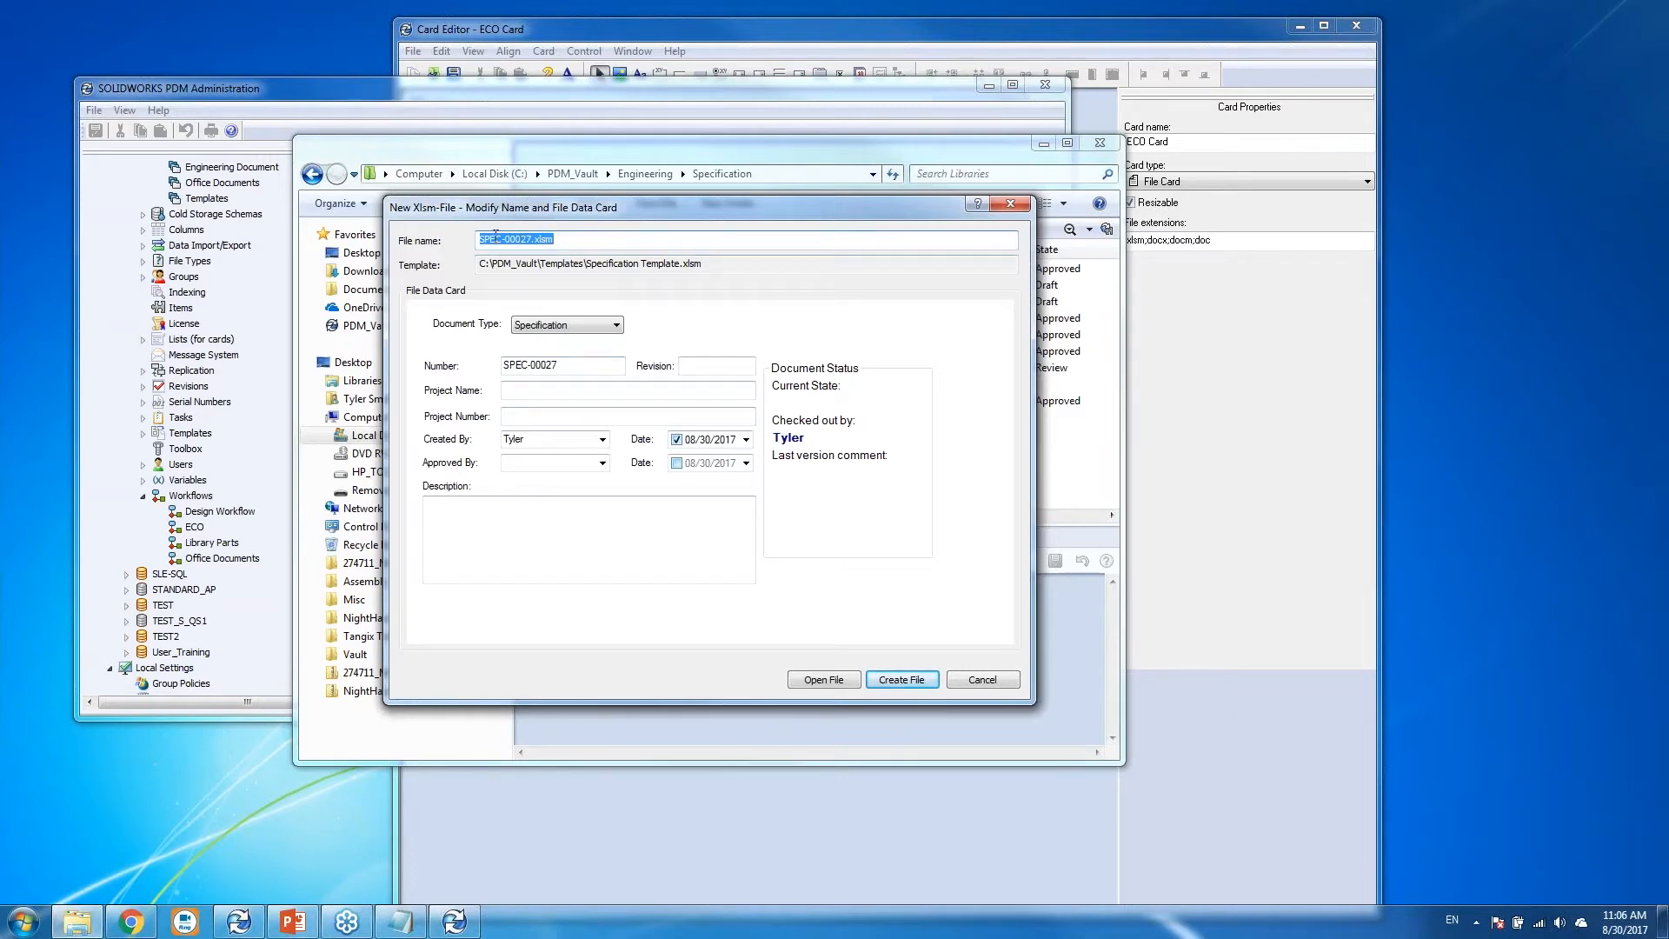
left_click(900, 680)
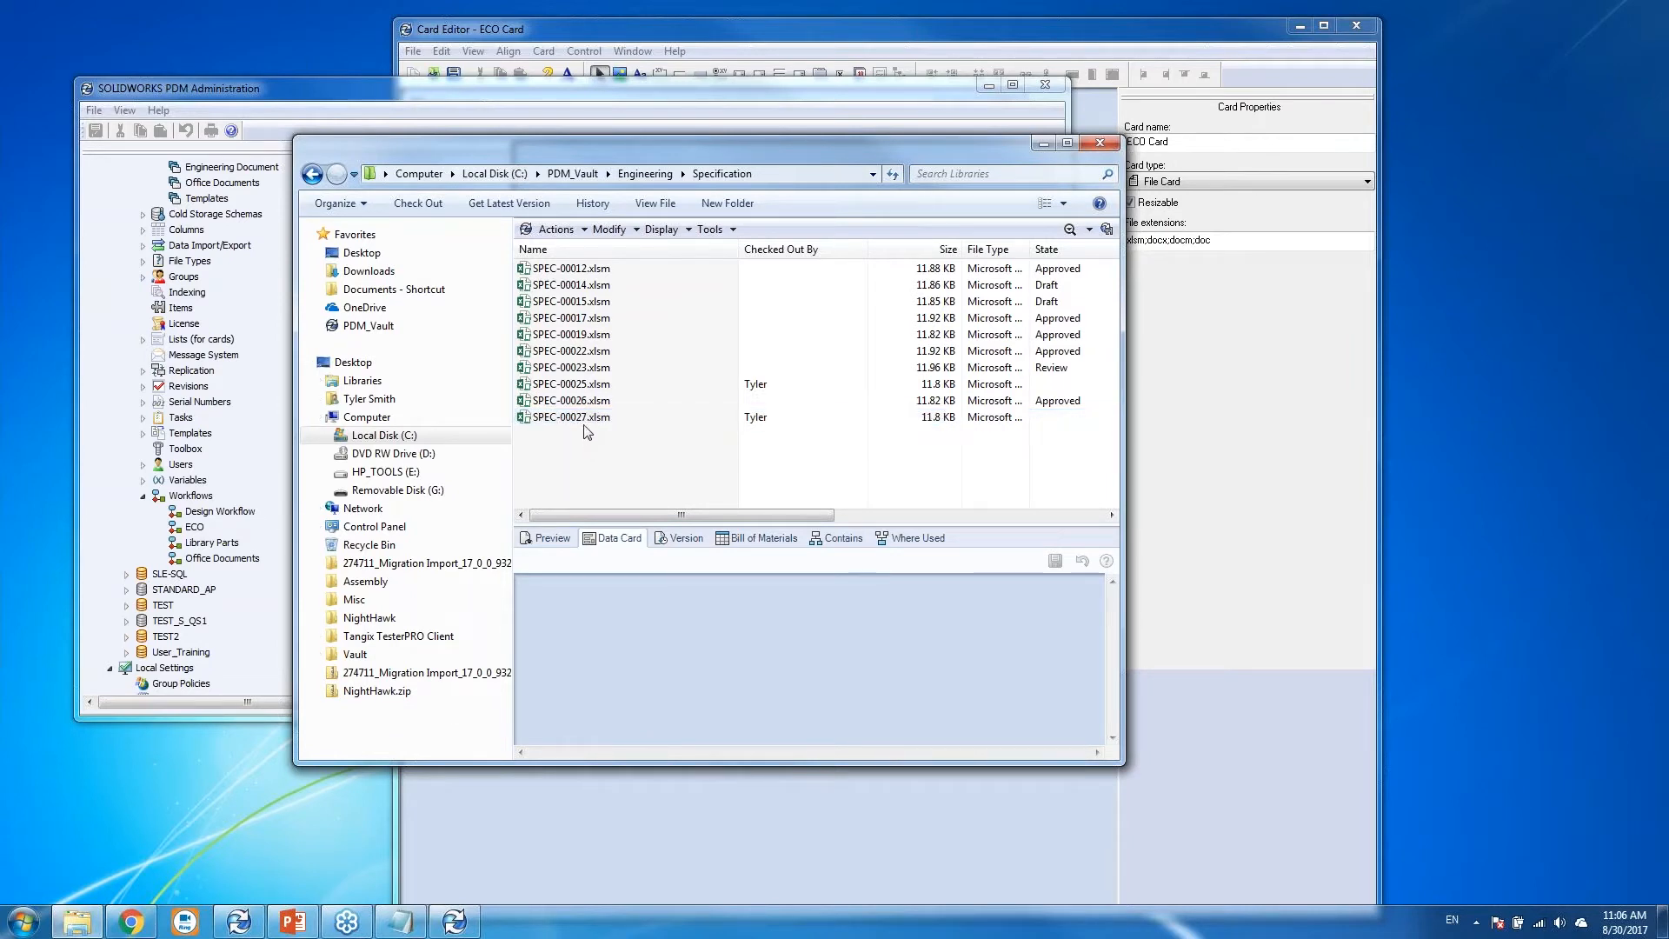
Check in the newly created SPEC-00027.xlsm in the Specification folder.
left_click(584, 417)
left_click(414, 203)
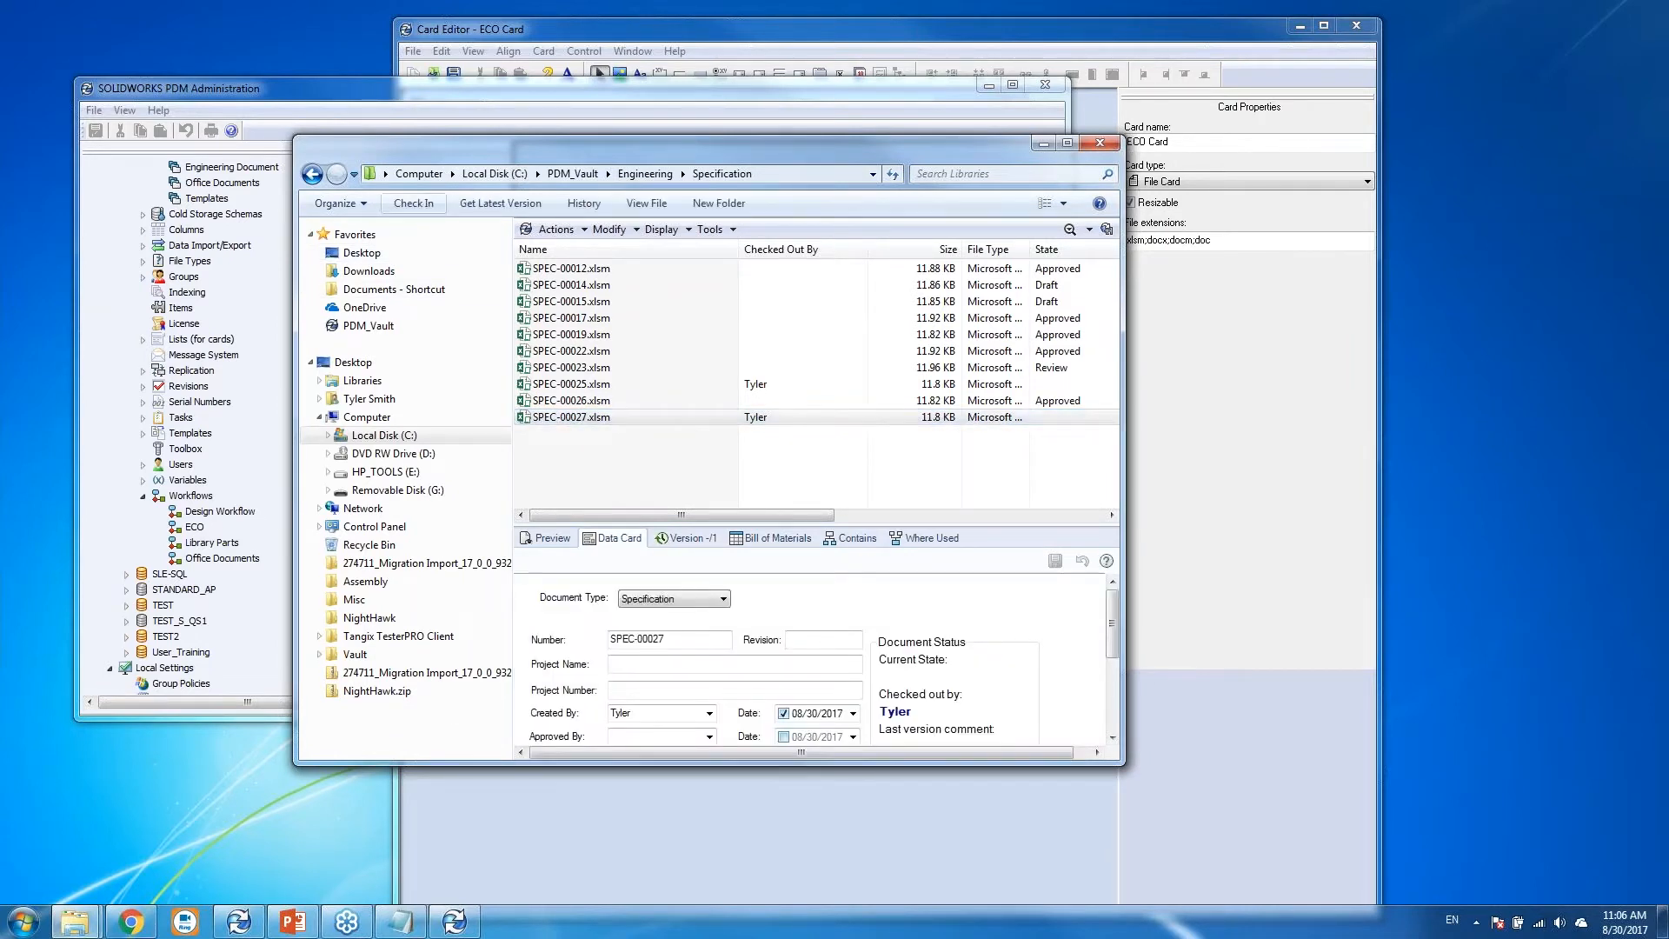
left_click(999, 776)
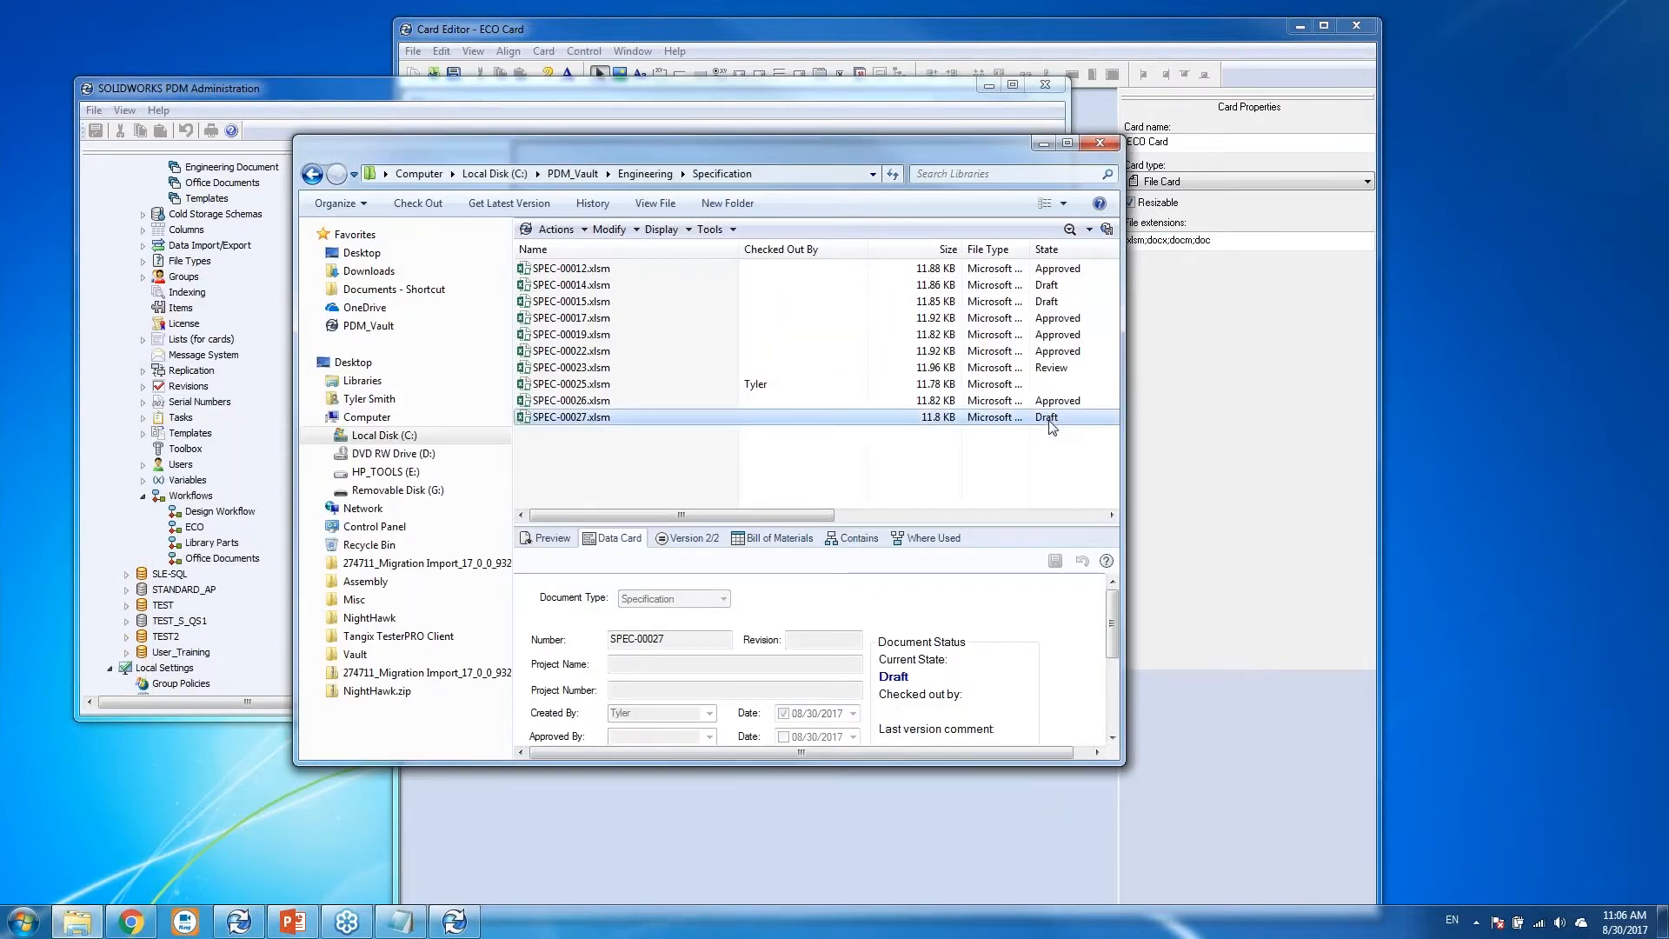
Switch to the PDM administration tool, open the Office Documents workflow and examine its Review and Approved states.
left_click(379, 87)
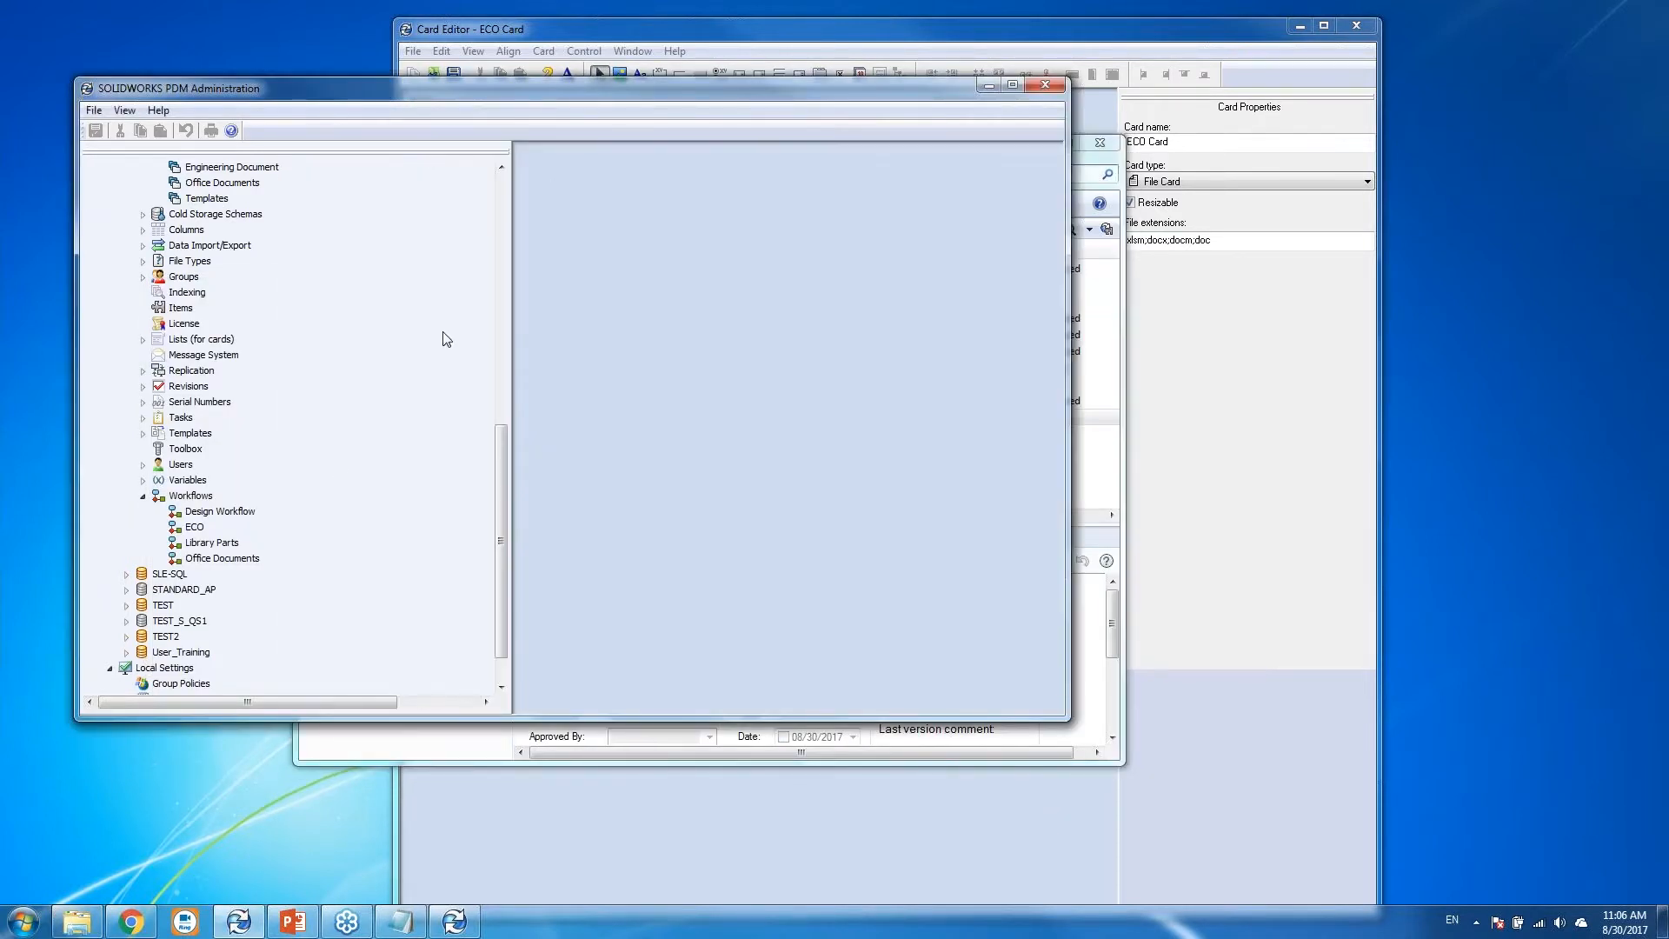
double_click(222, 558)
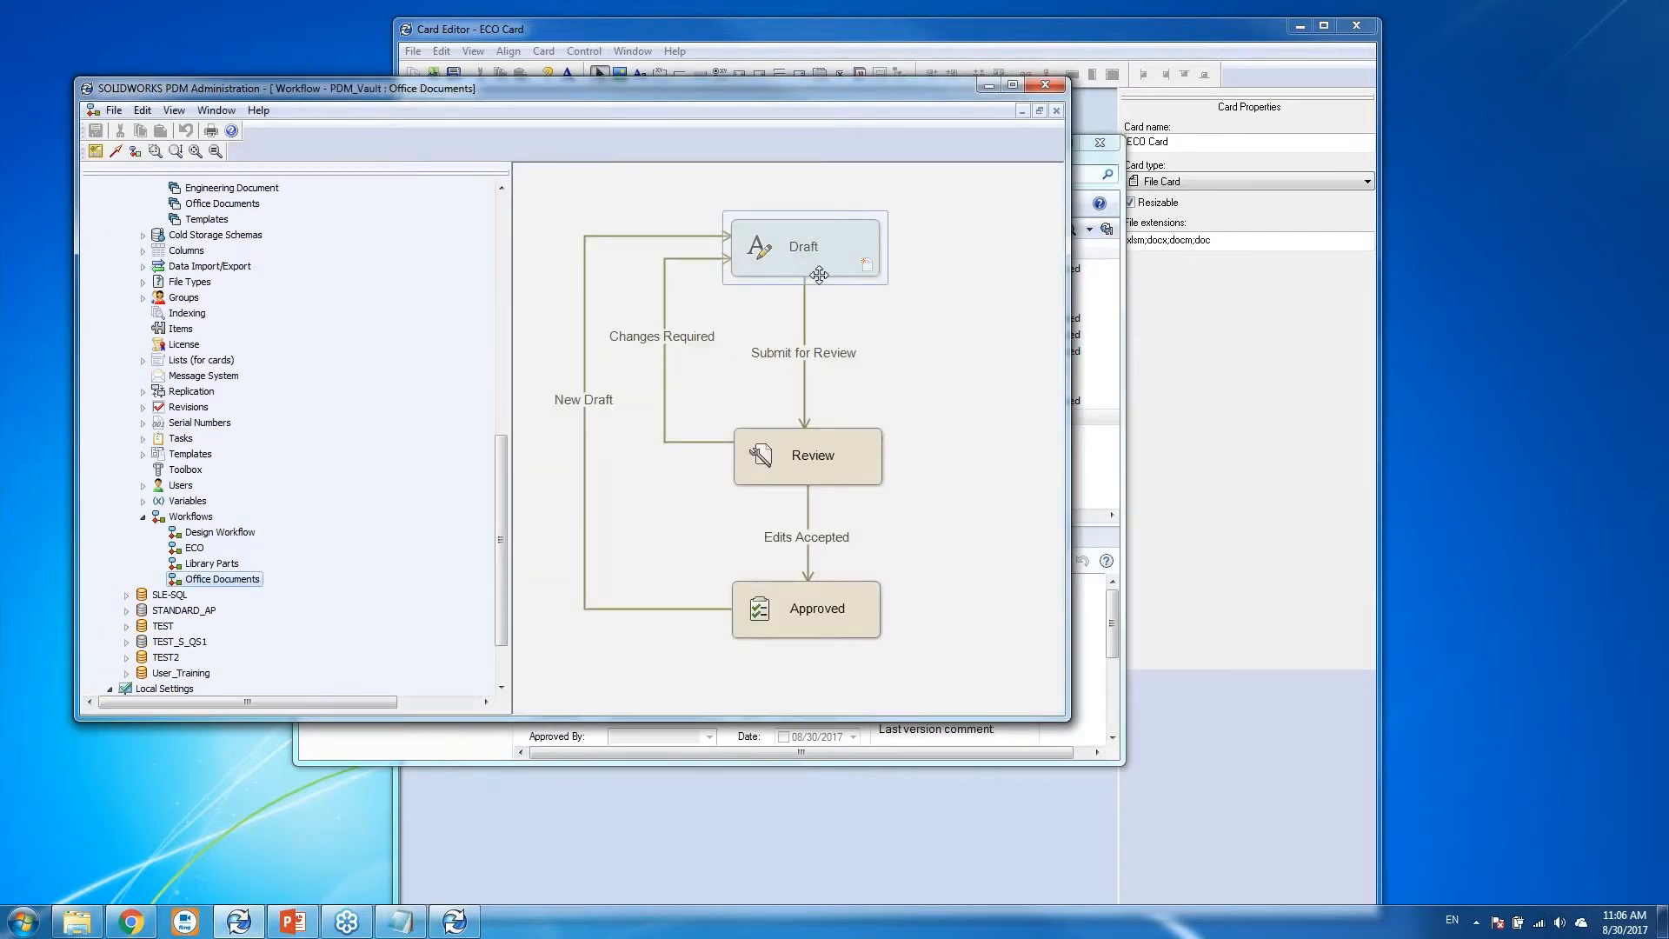
left_click(812, 456)
left_click(789, 630)
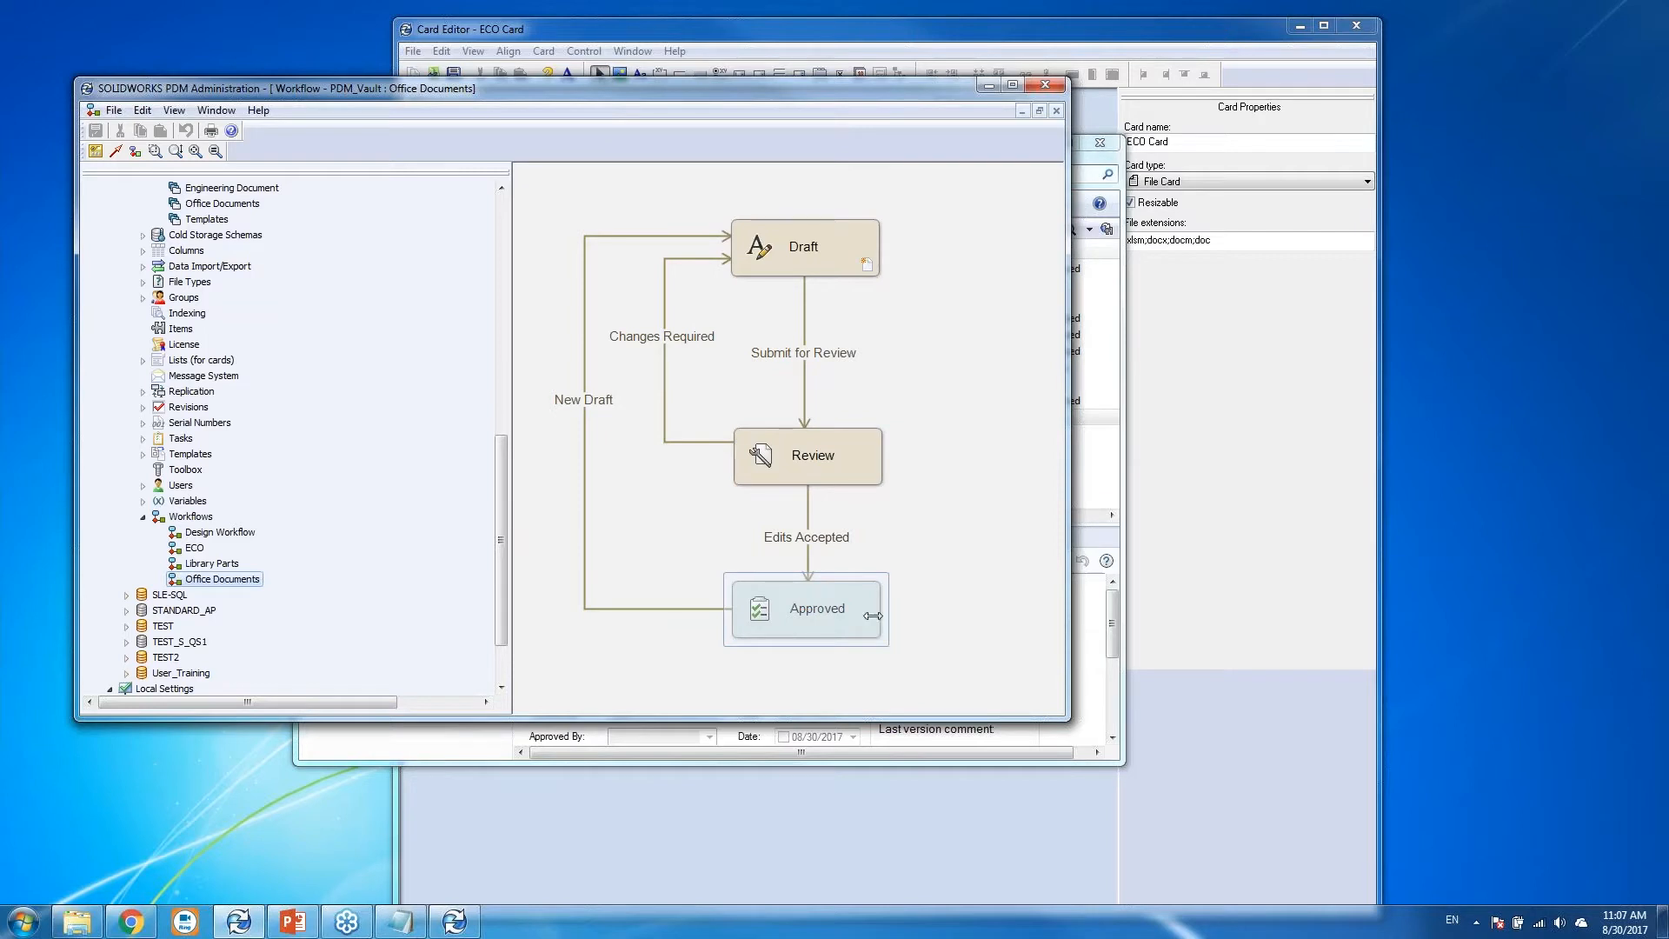
Review the actions of the Edits Accepted transition between Review and Approved, keeping its properties as they are.
left_click(784, 540)
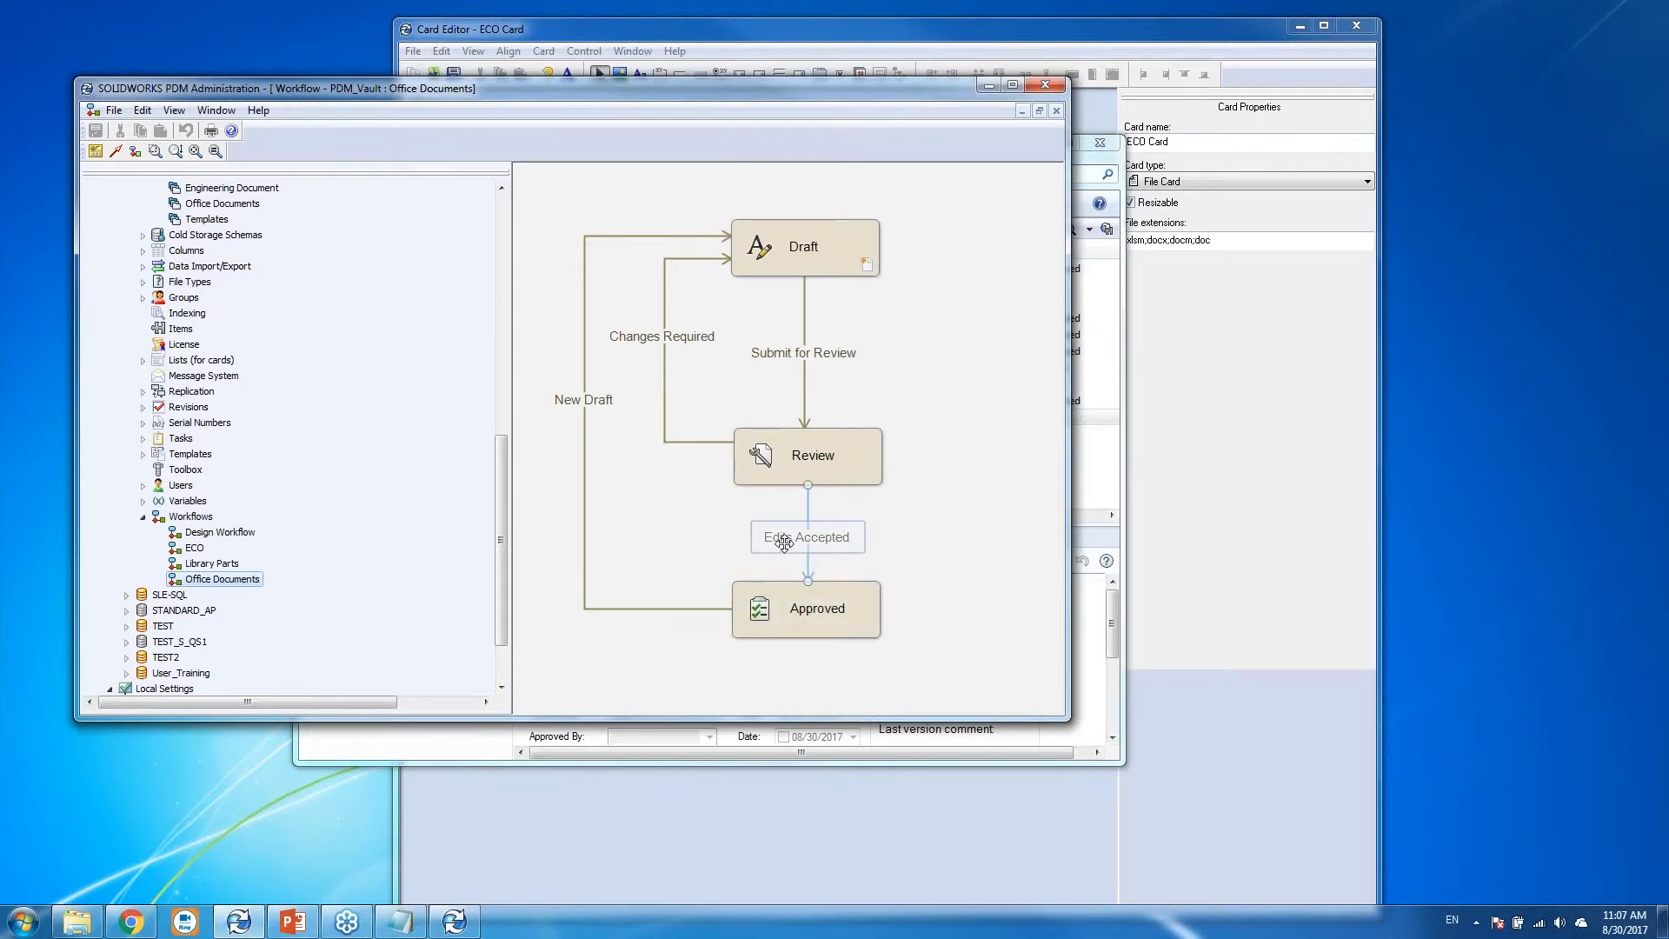
double_click(784, 540)
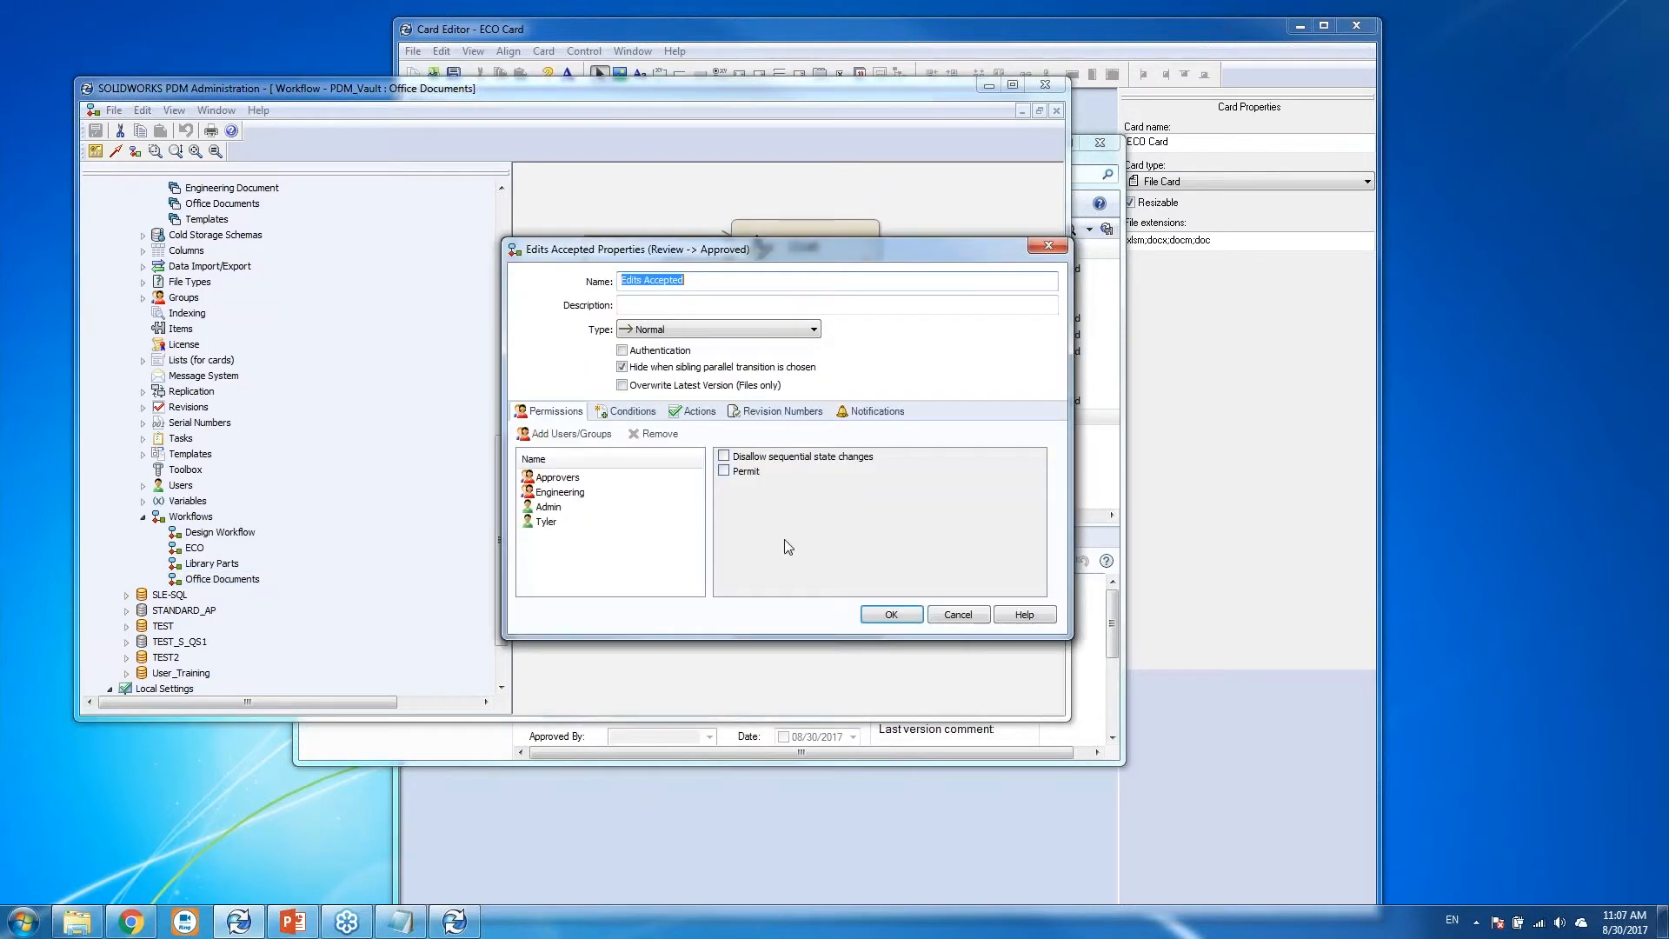
left_click(701, 412)
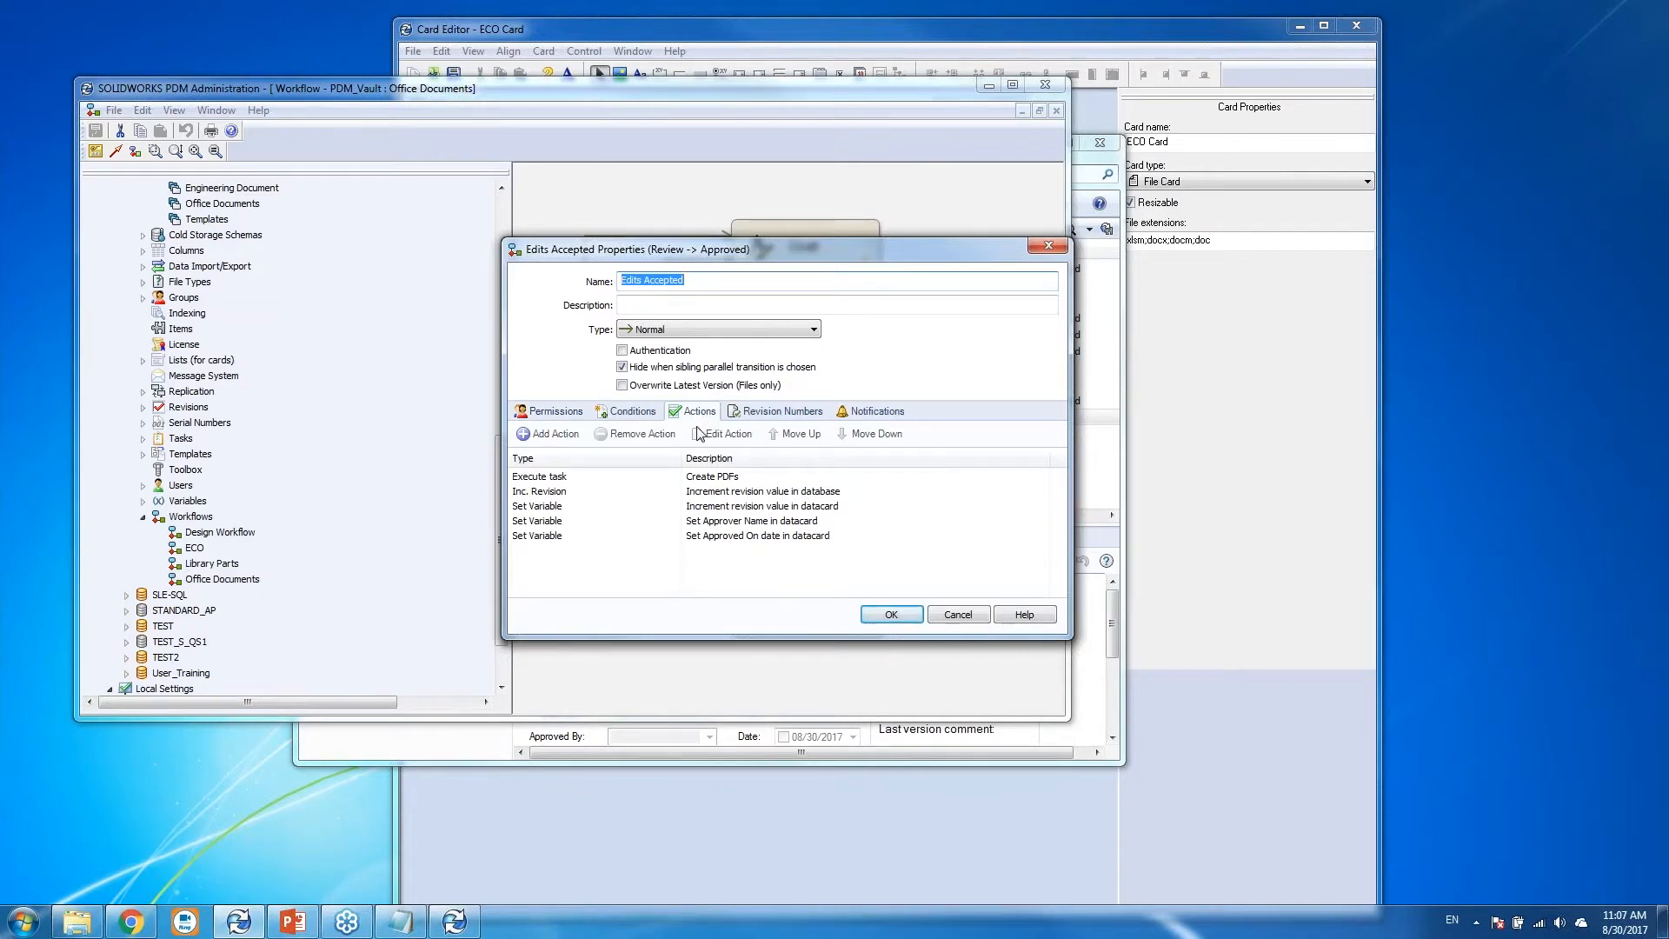
left_click_drag(752, 252, 516, 170)
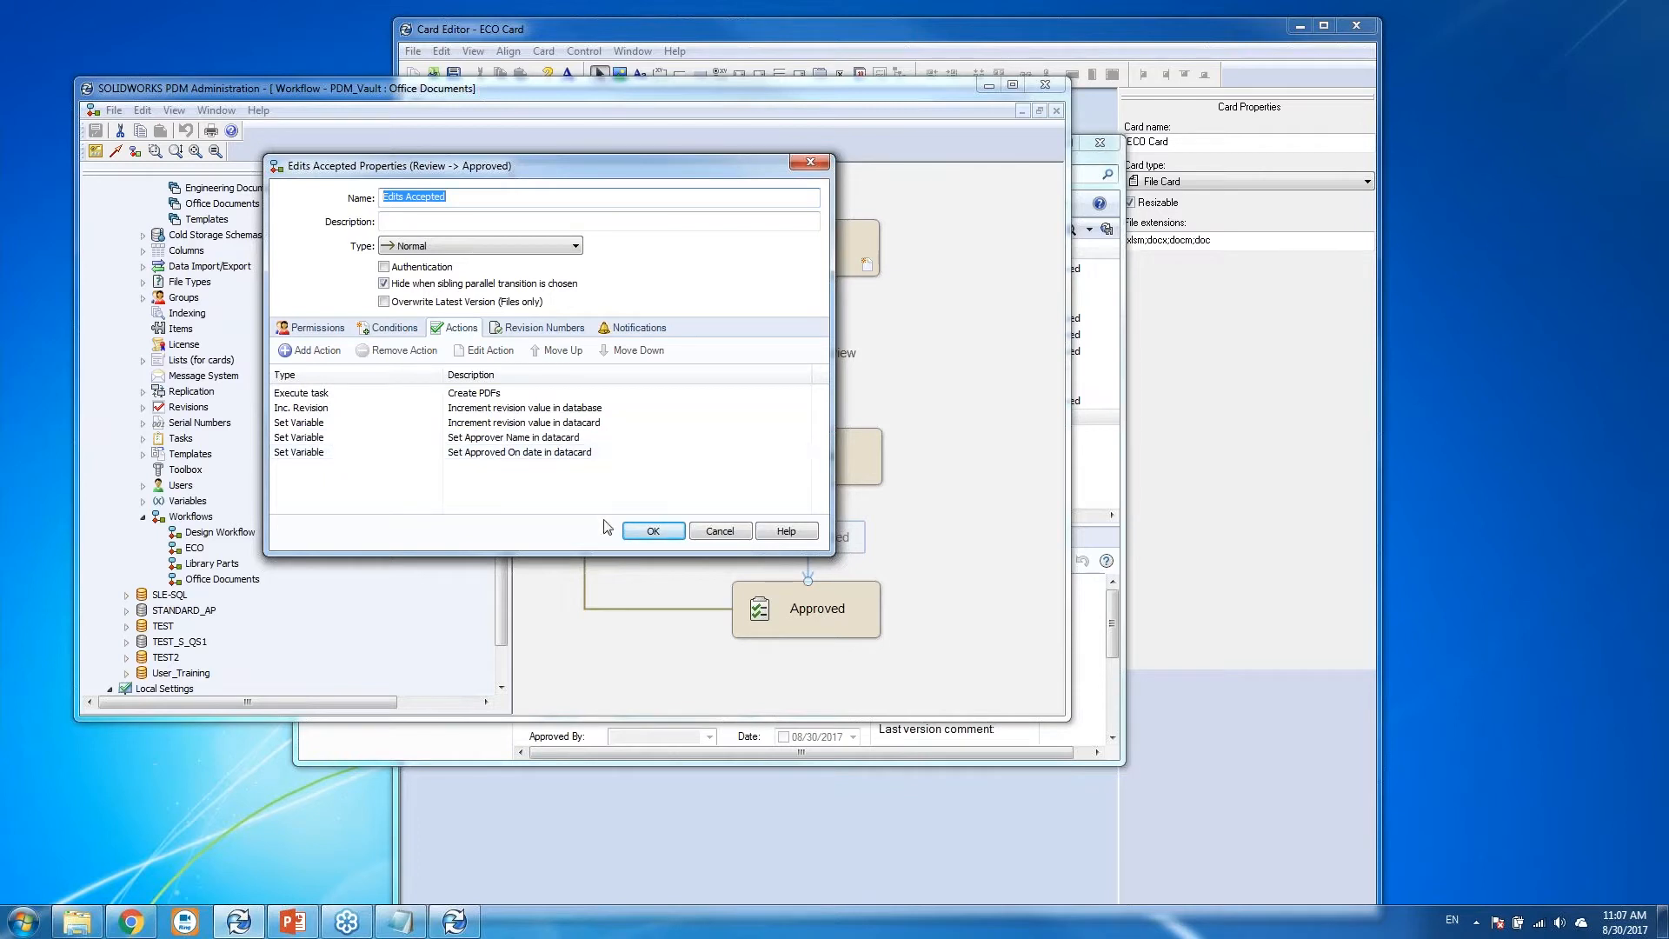
left_click(650, 532)
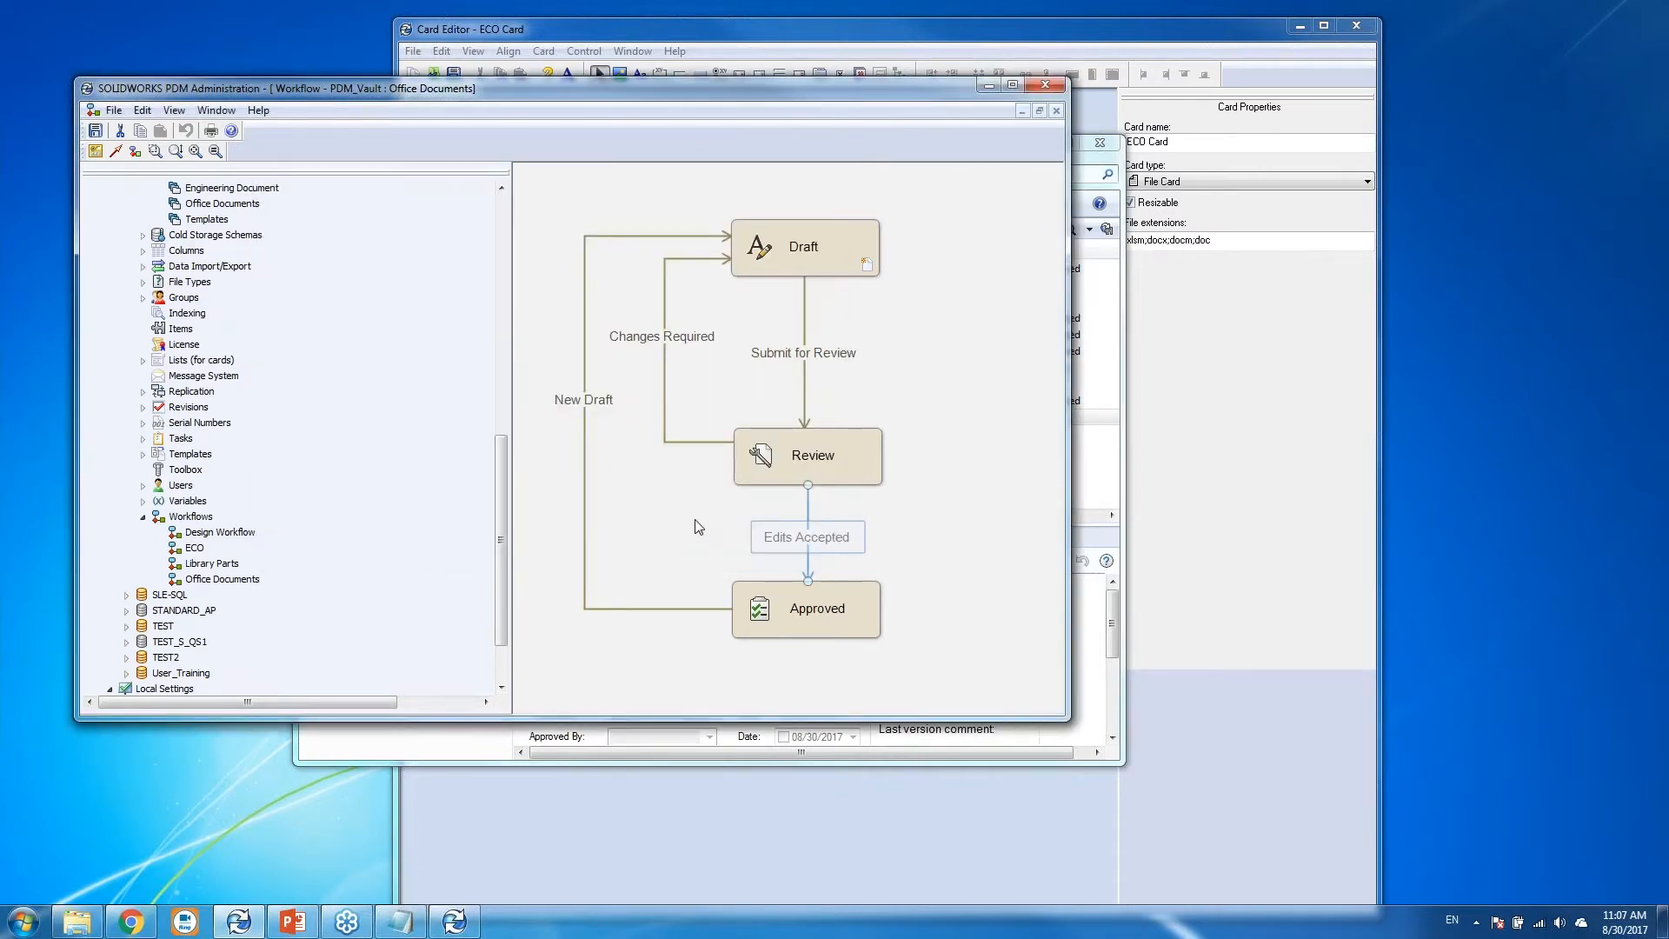
Return to the vault file view and submit SPEC-00027.xlsm for review without a comment.
left_click(1092, 161)
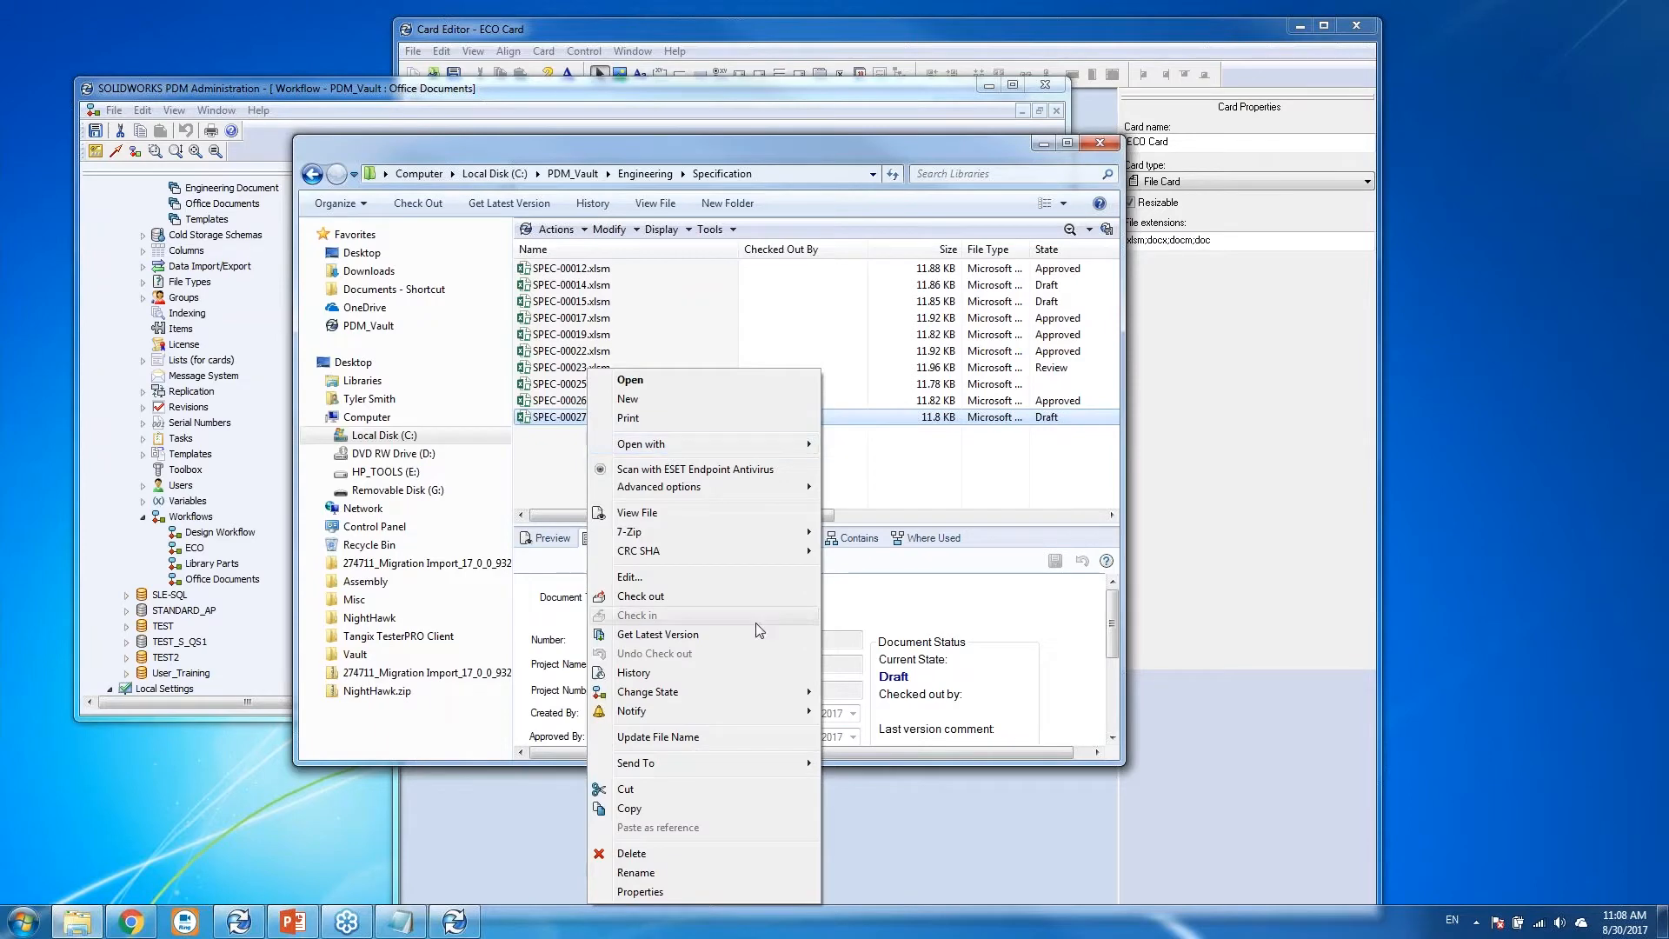
mouse_move(758, 692)
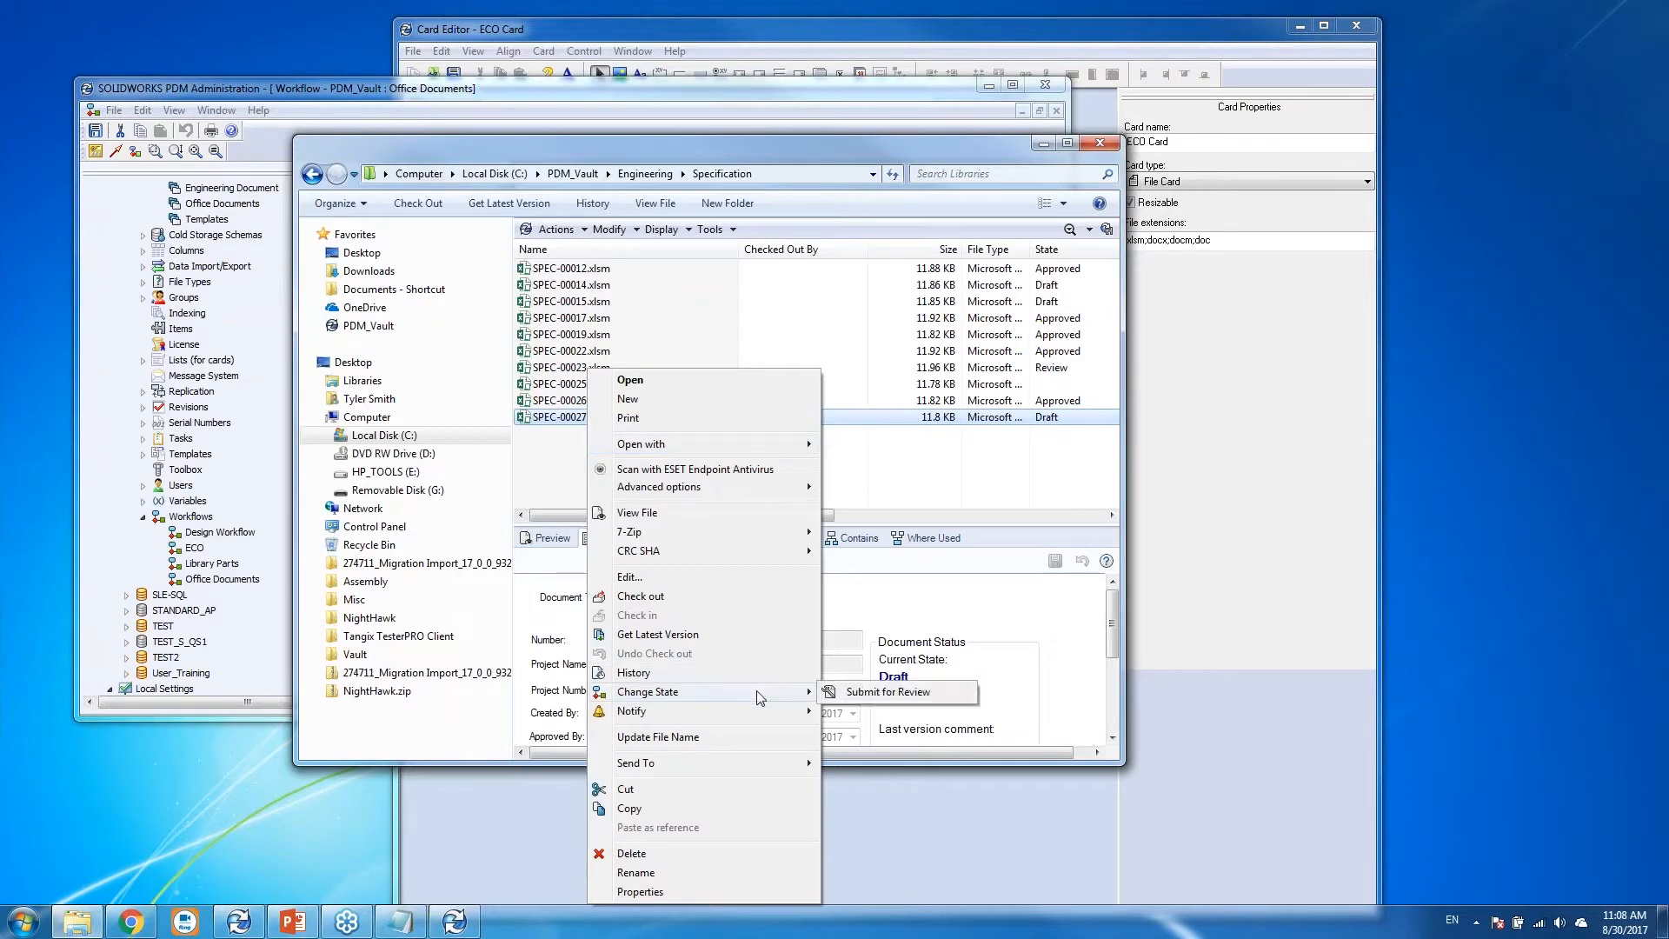
left_click(874, 693)
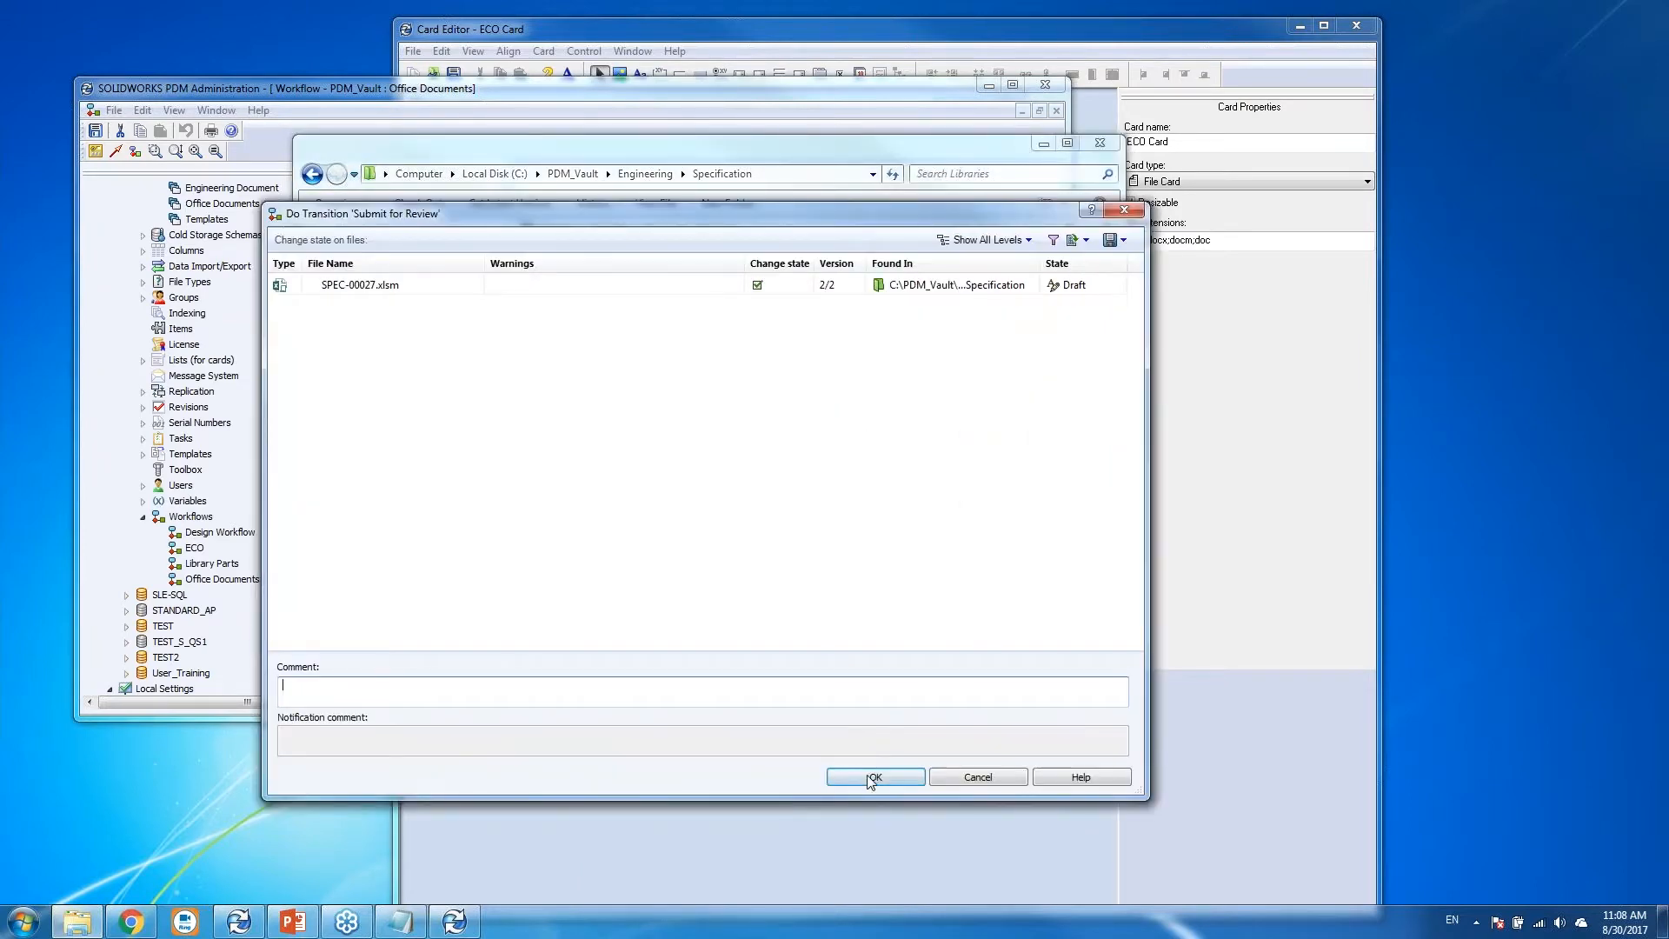
left_click(869, 776)
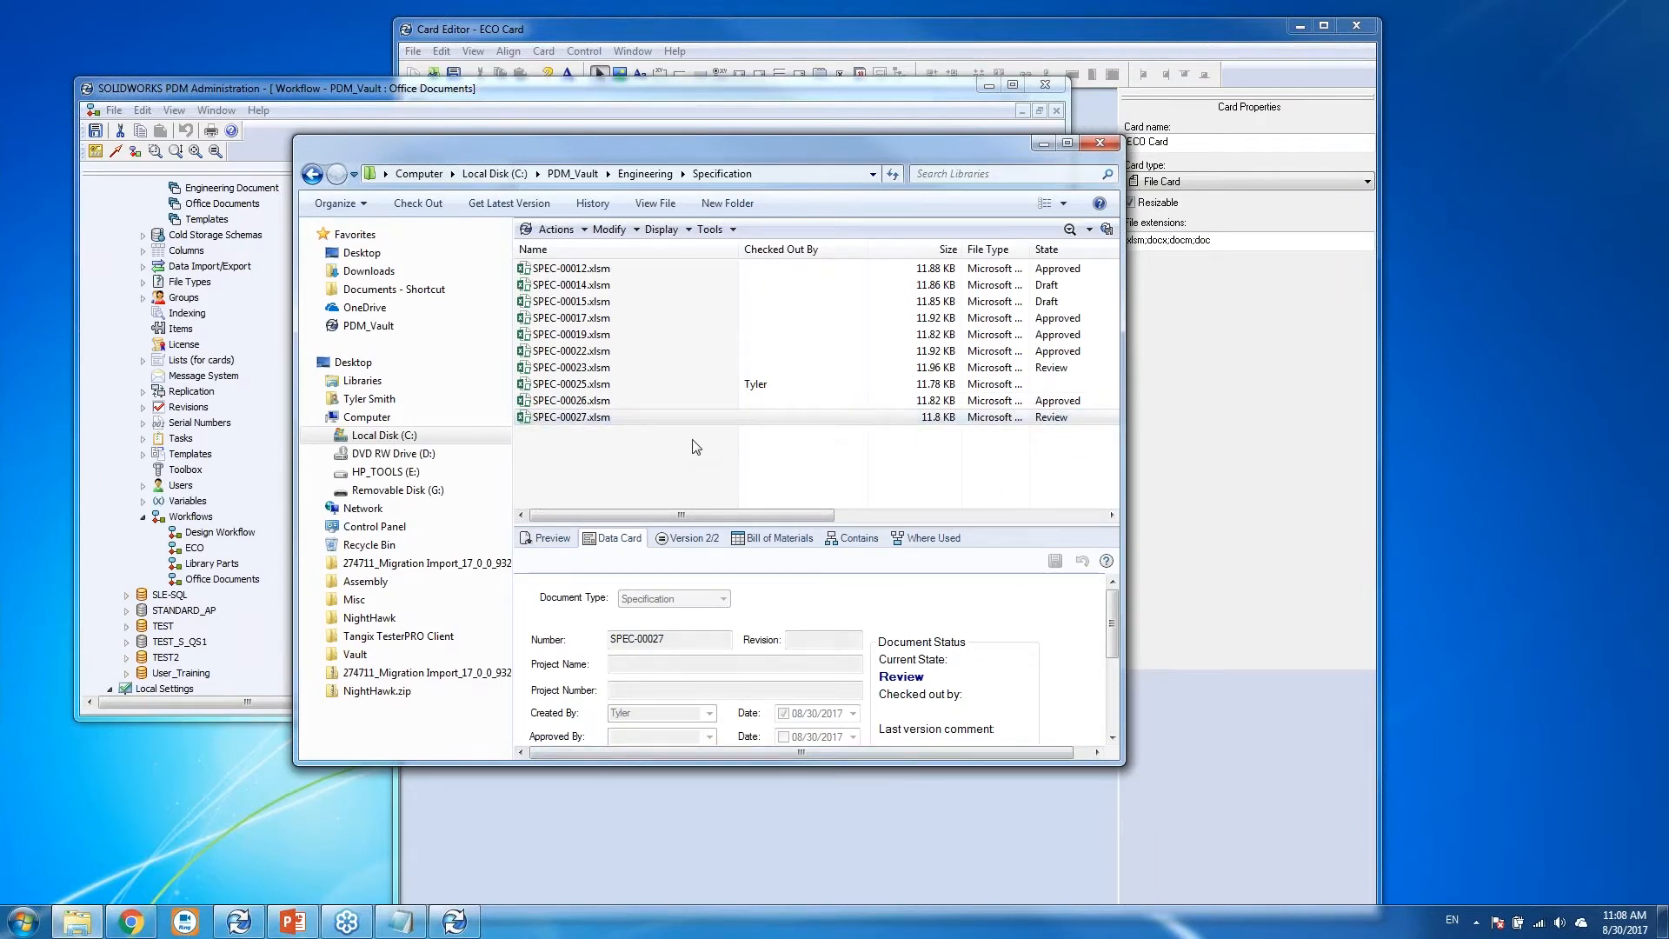
Run the Edits Accepted transition on SPEC-00027.xlsm without a comment.
right_click(586, 424)
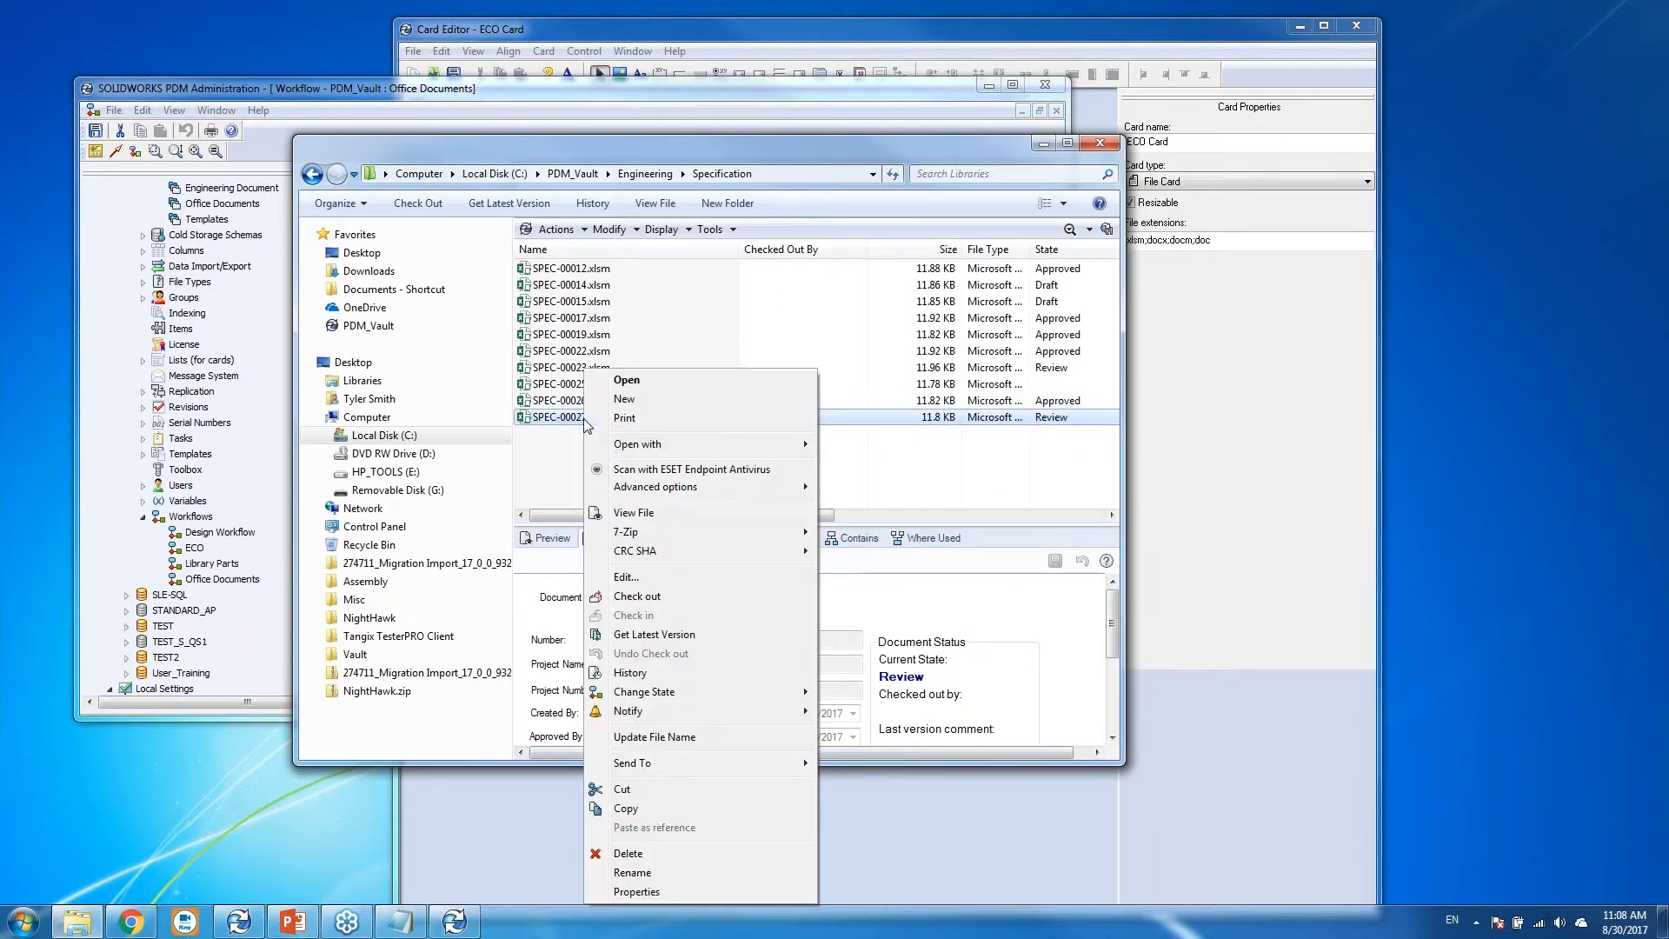
mouse_move(746, 700)
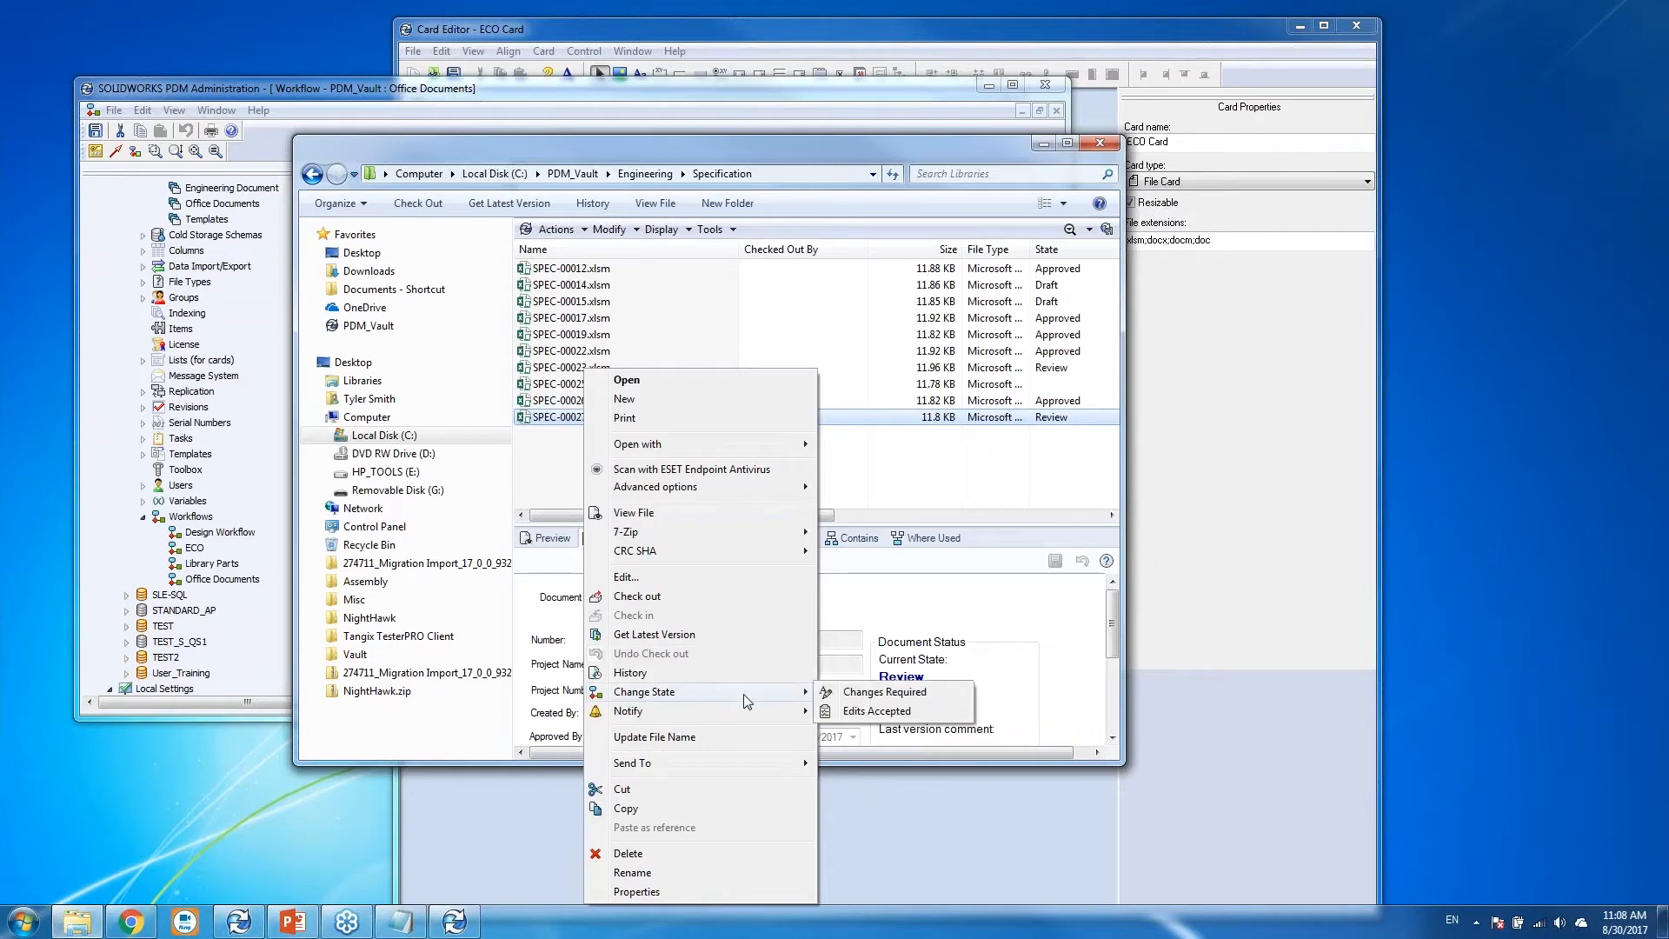
left_click(876, 717)
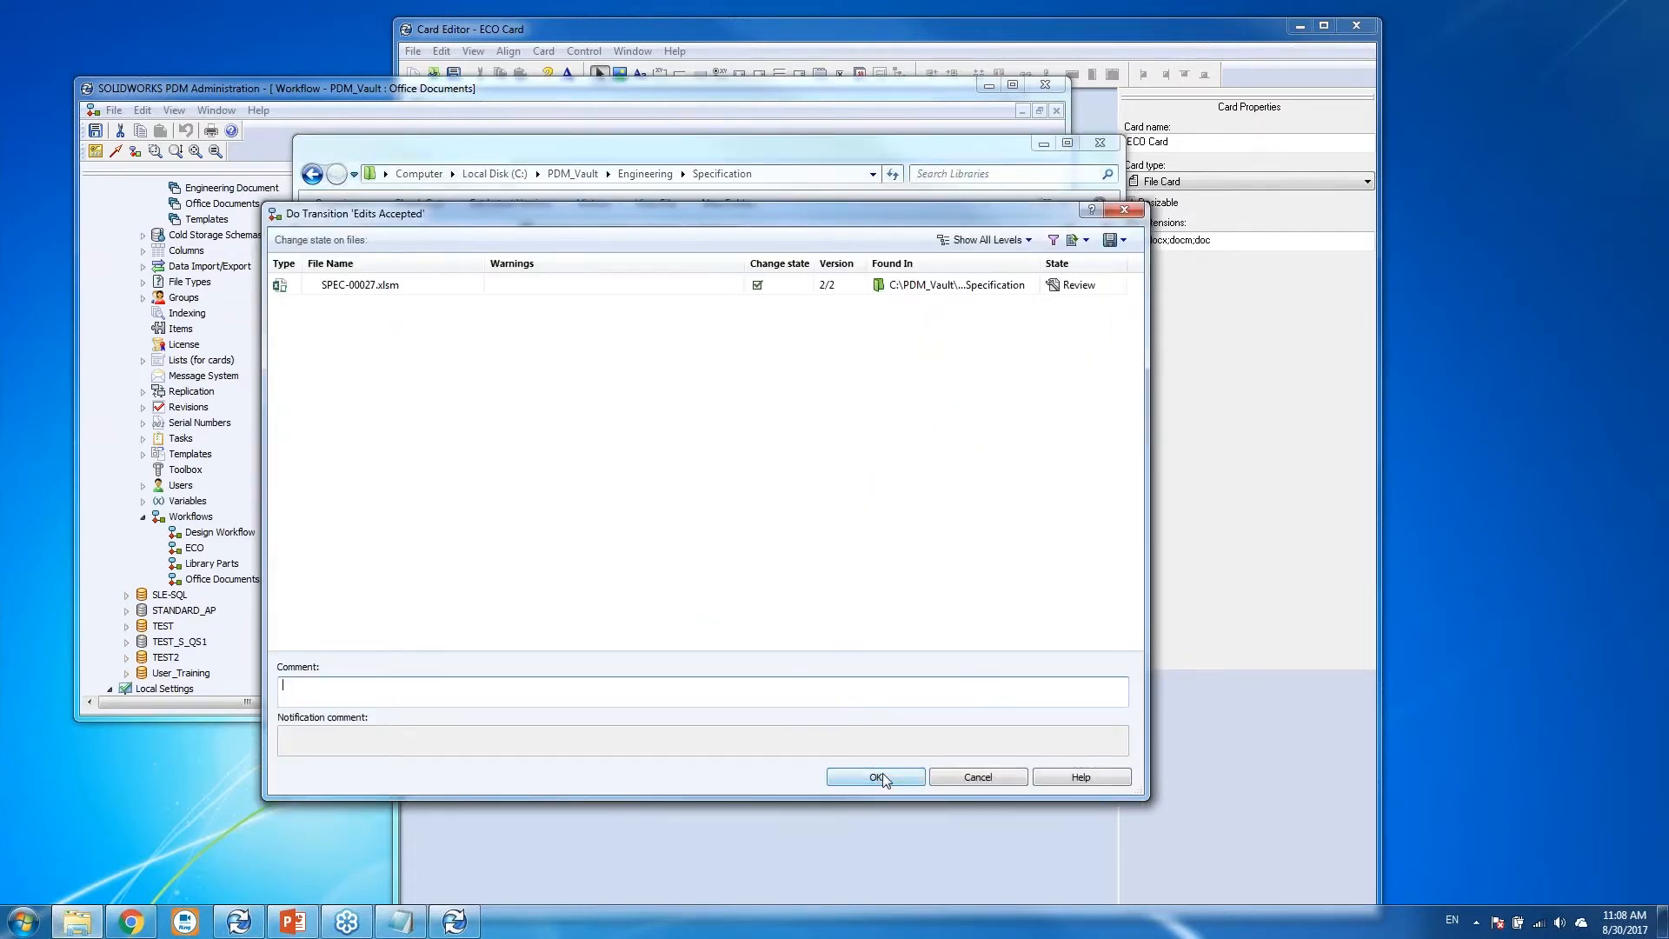
left_click(876, 777)
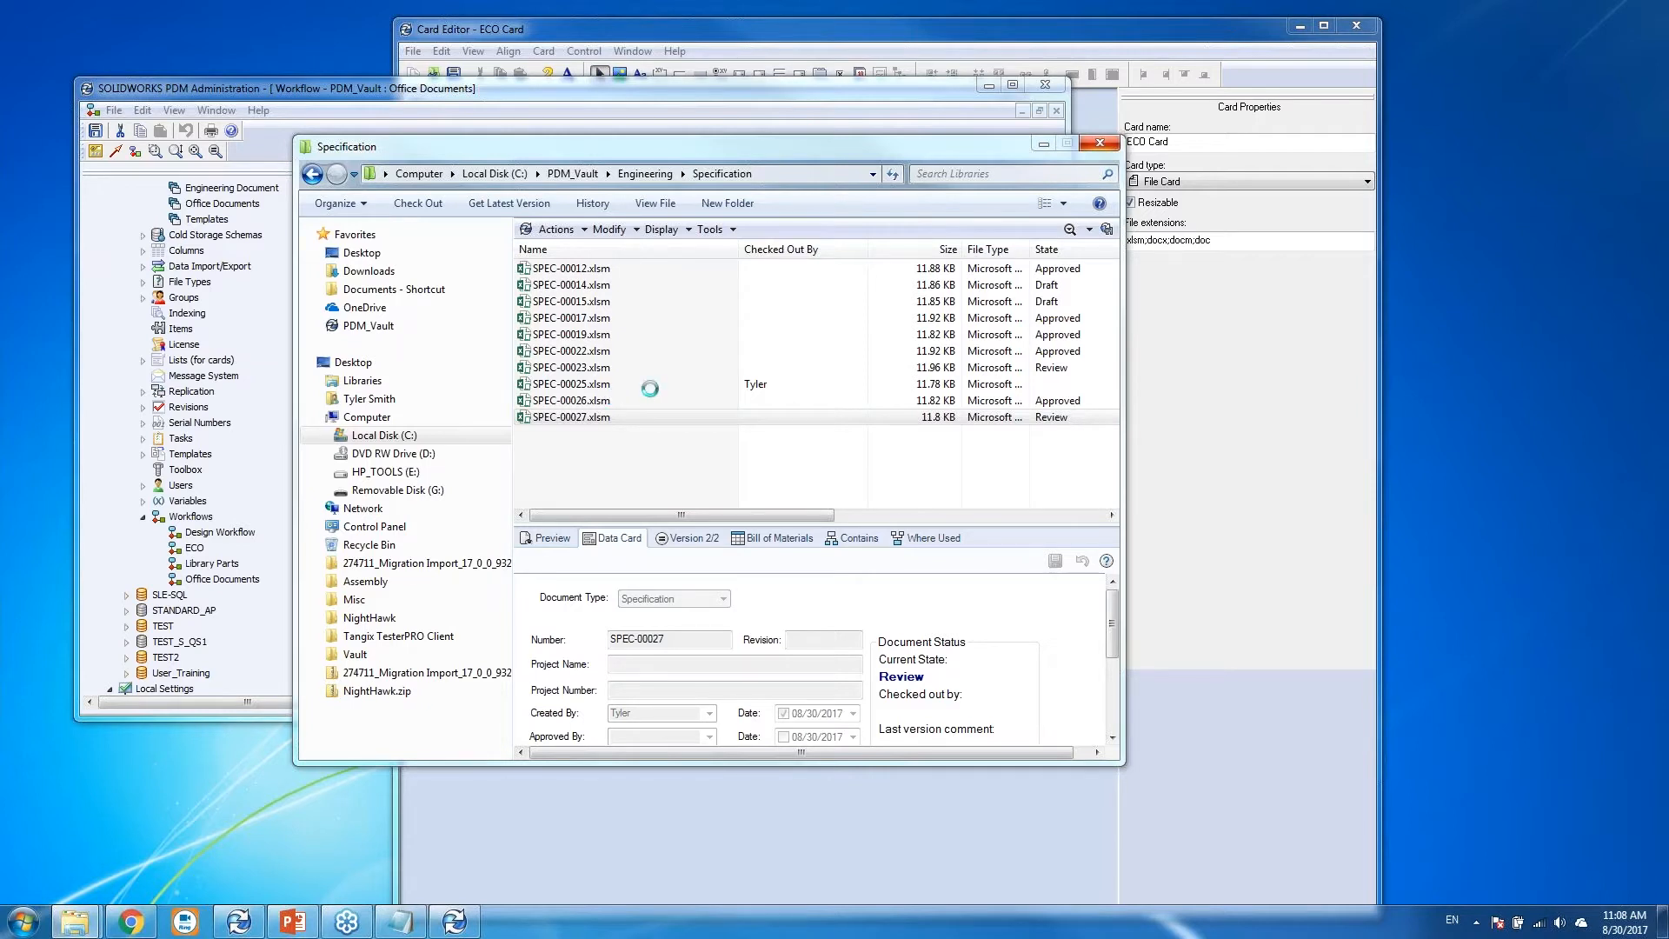
Close the file view, reopen PDM_Vault in Windows Explorer and go to the Engineering\ECOs folder.
key("alt+F4")
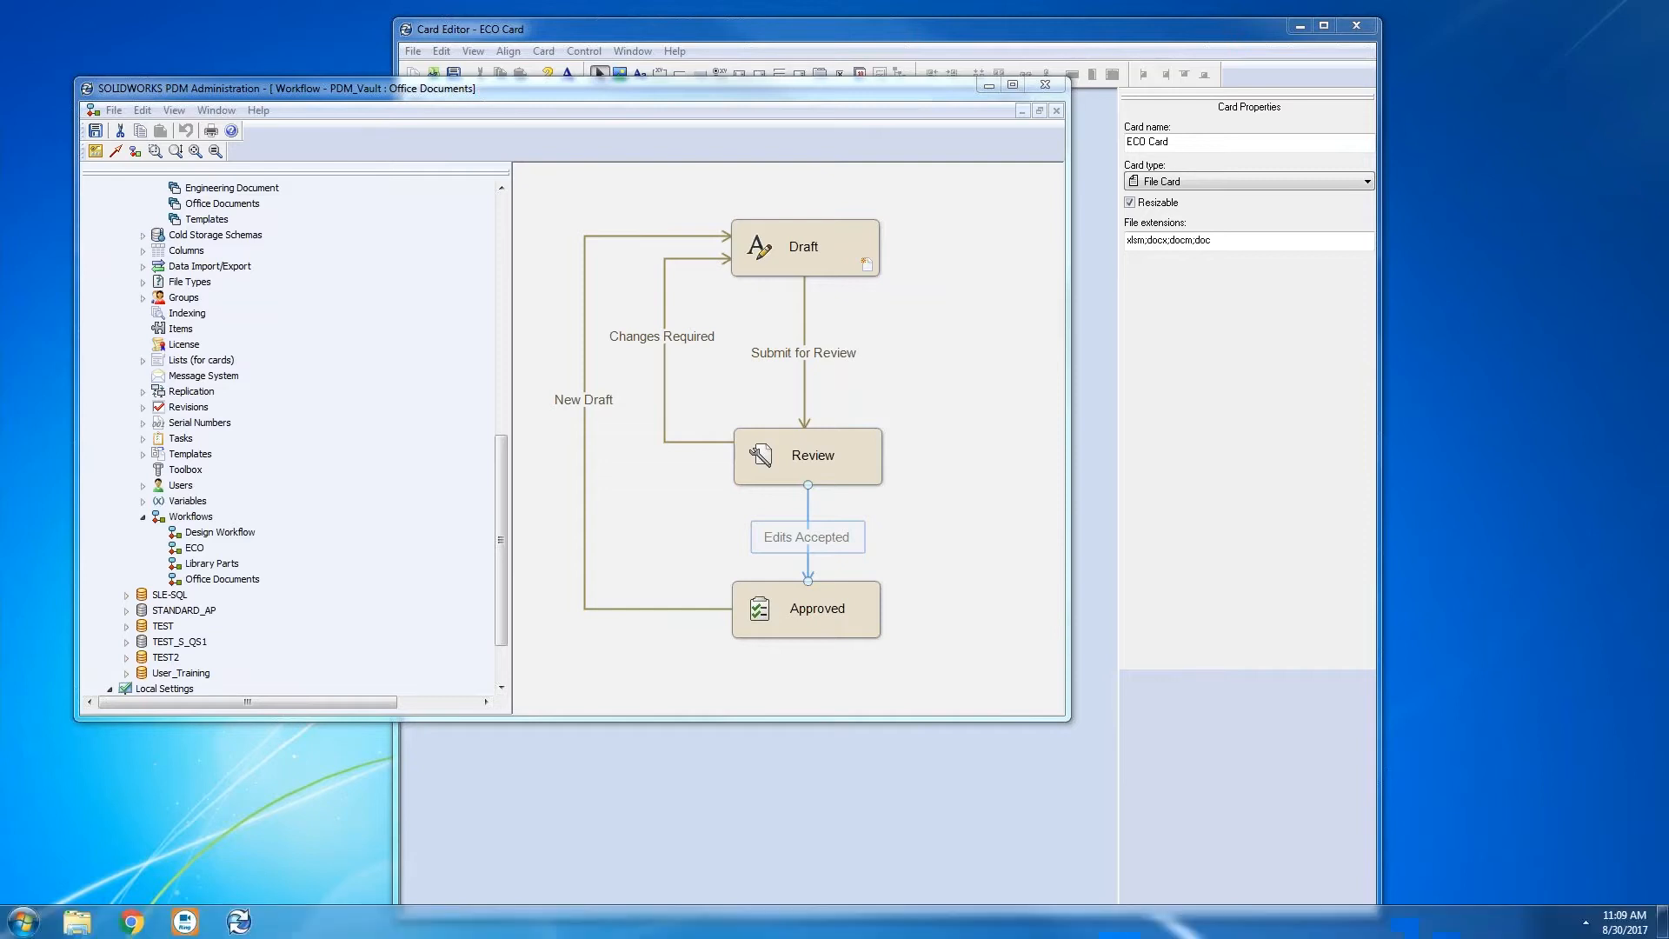
left_click(79, 921)
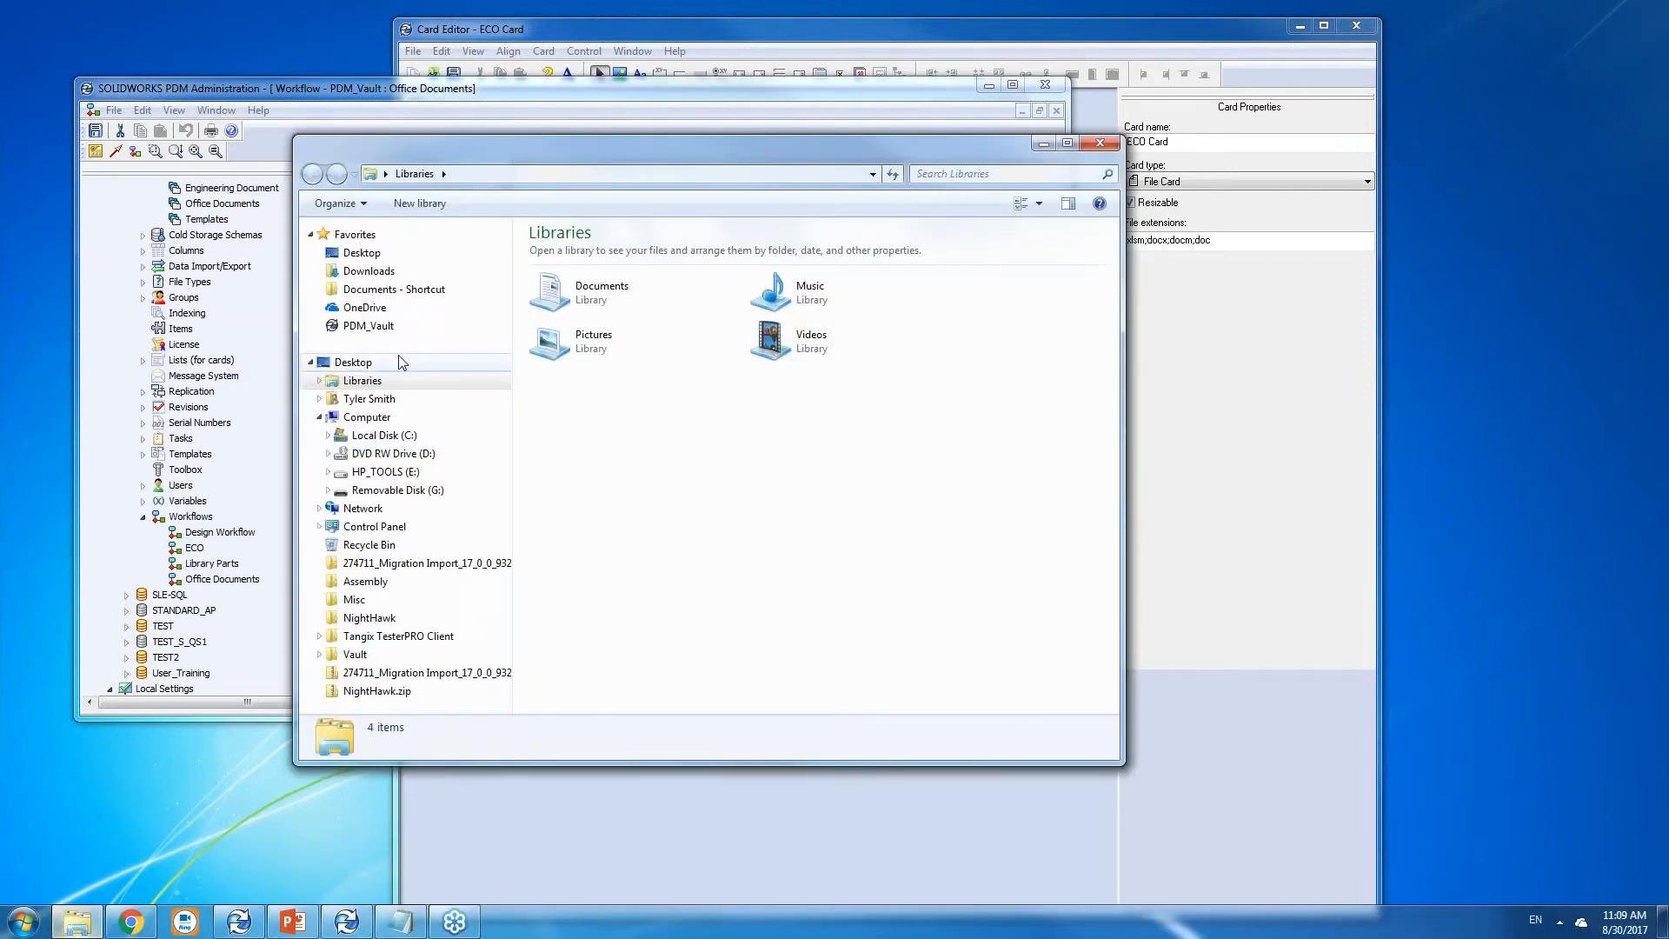
left_click(369, 325)
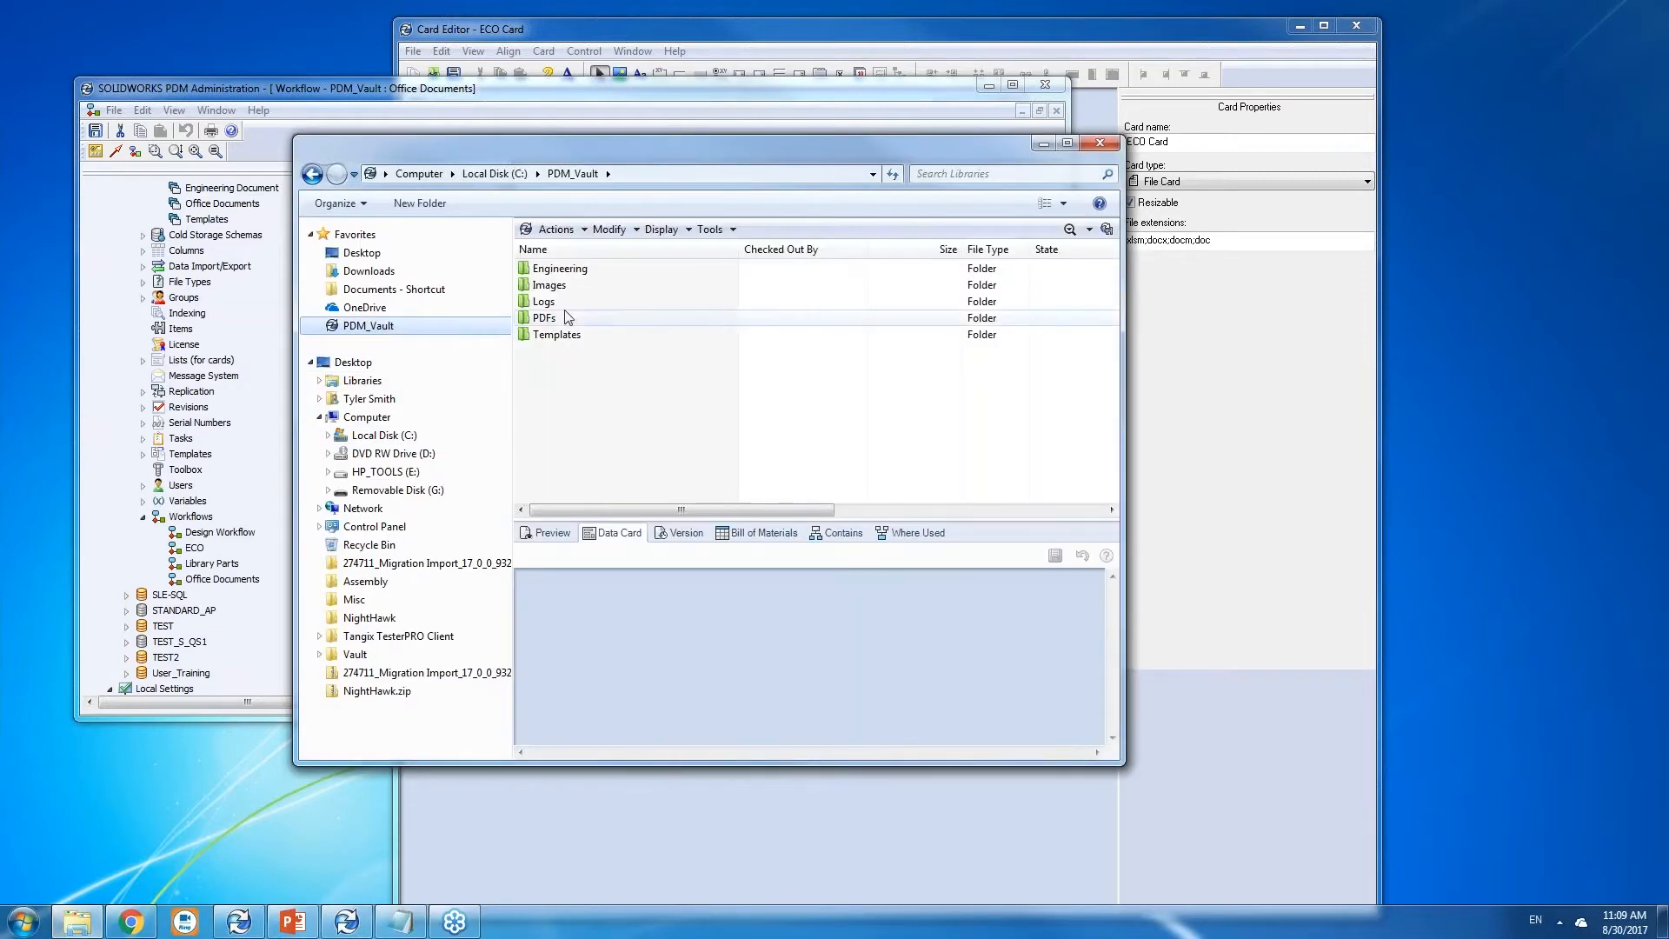
double_click(573, 269)
double_click(554, 287)
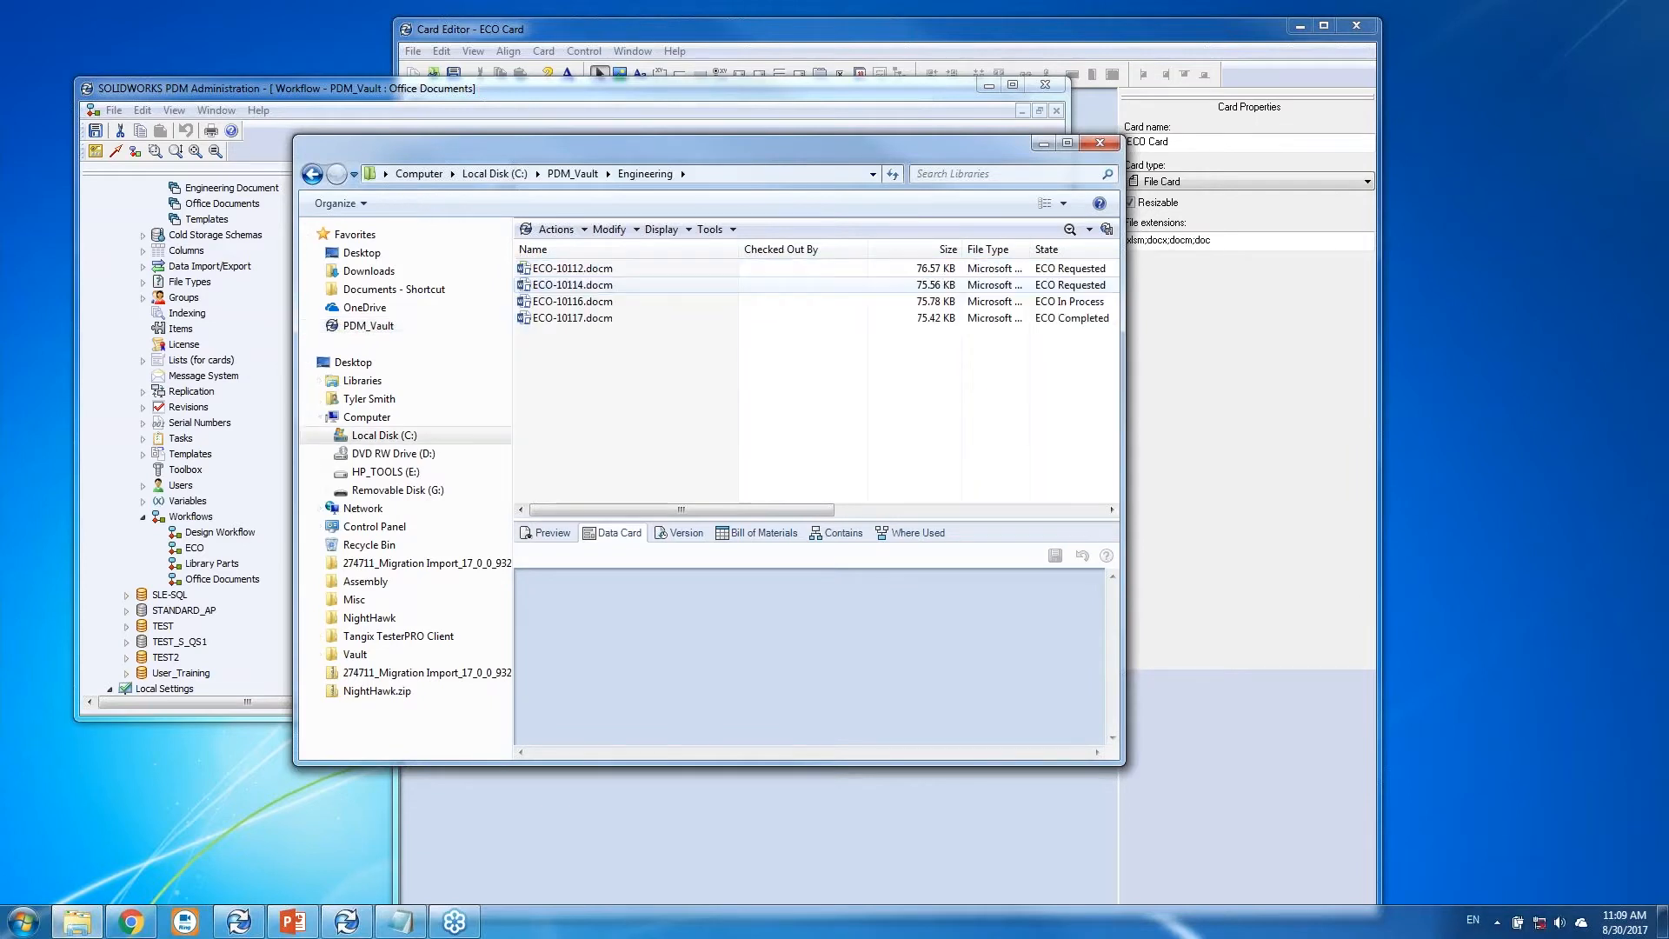
Create a new file from the ECO template in the ECOs folder and check it in without a comment.
right_click(571, 363)
mouse_move(670, 518)
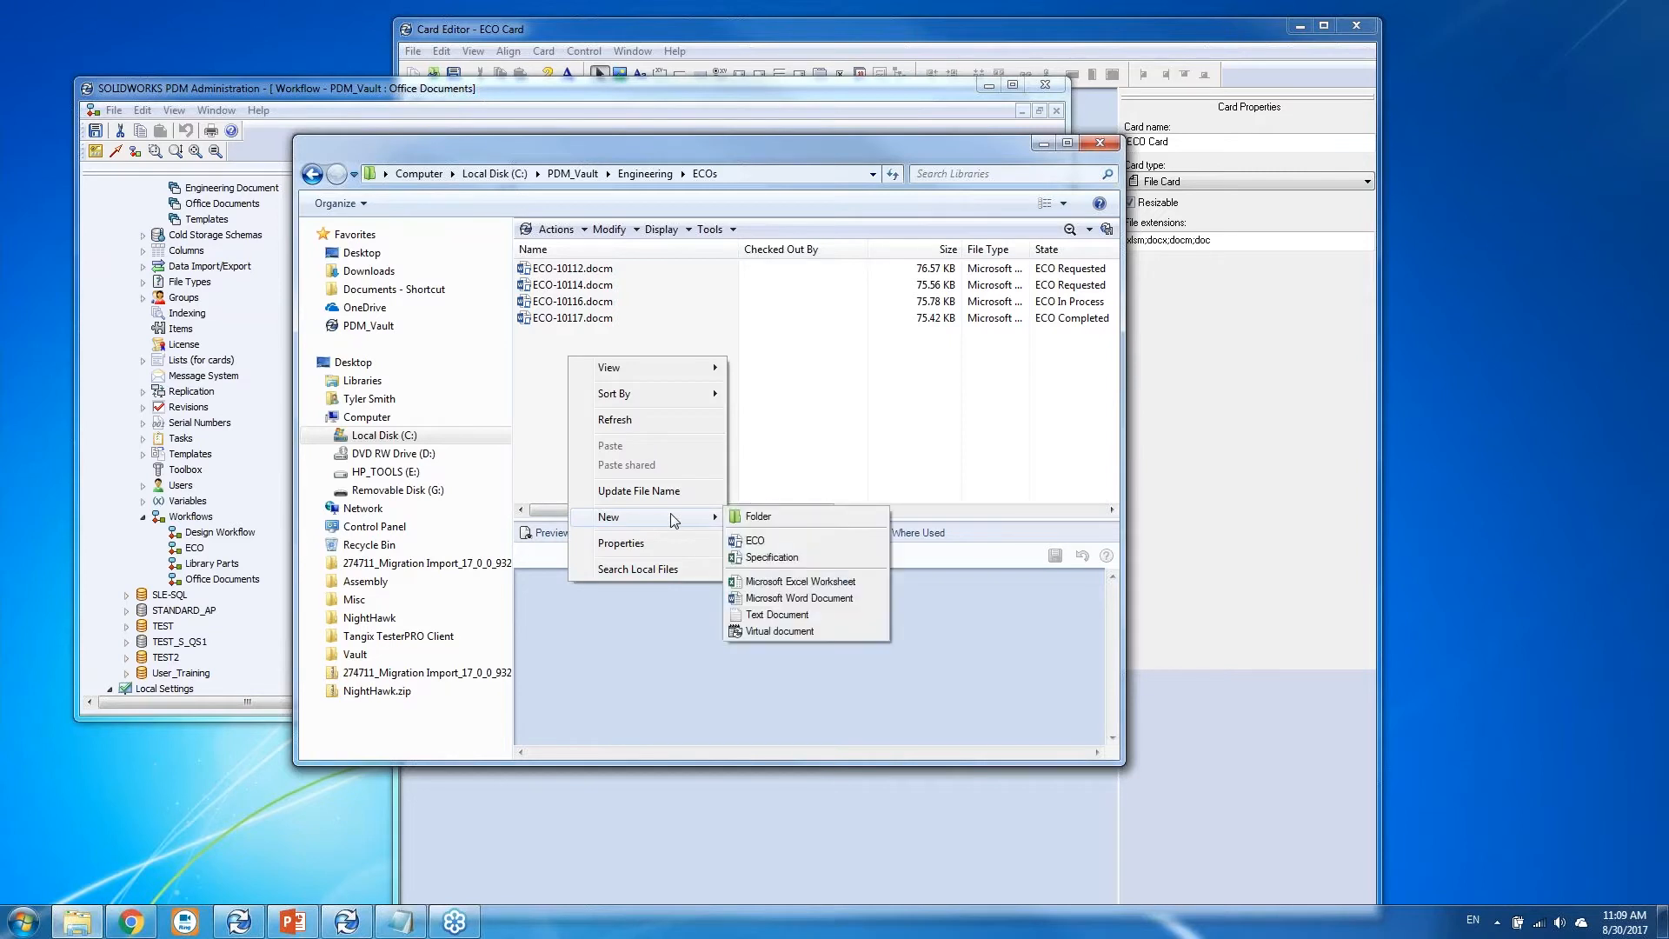
left_click(773, 543)
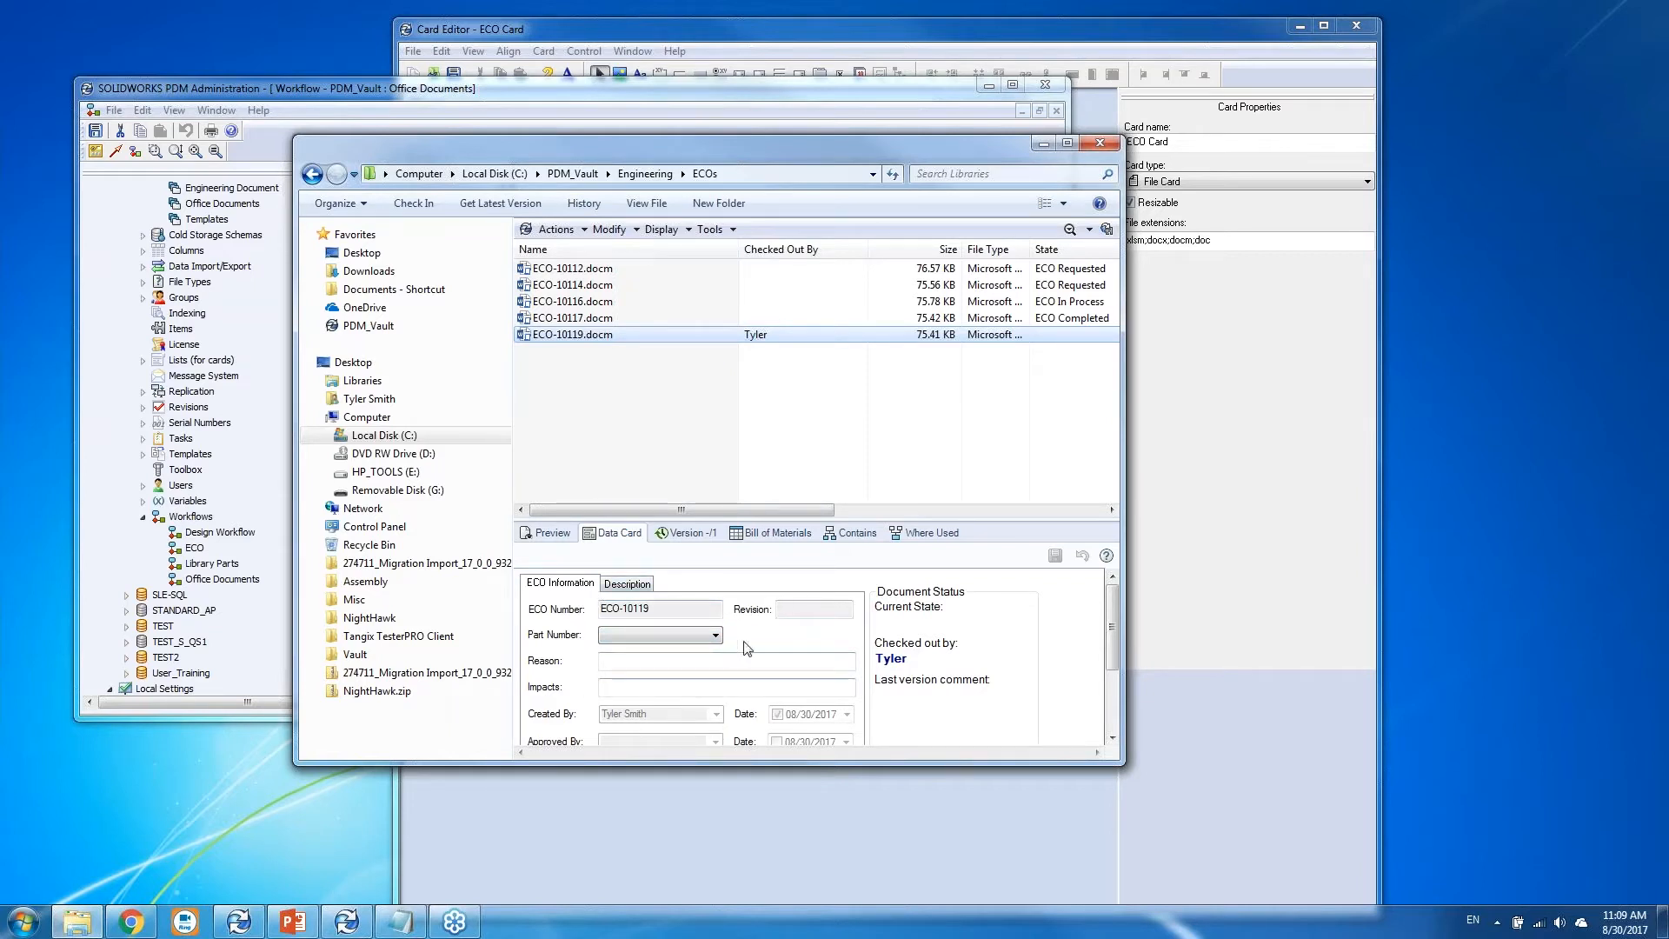
left_click(424, 204)
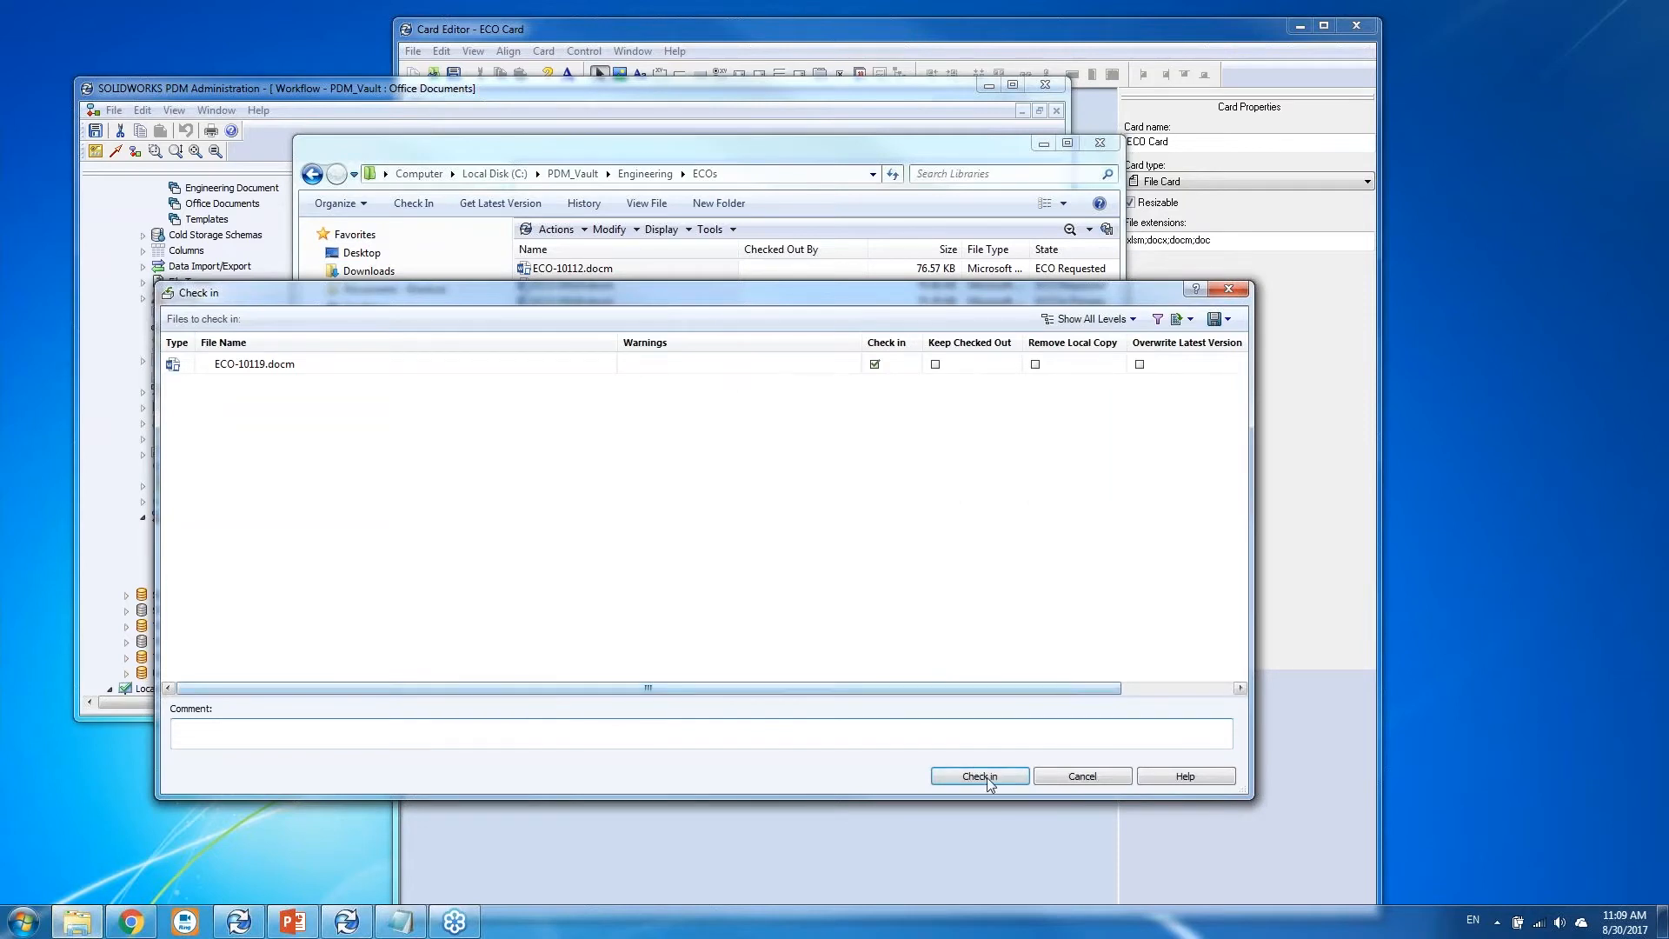
left_click(988, 777)
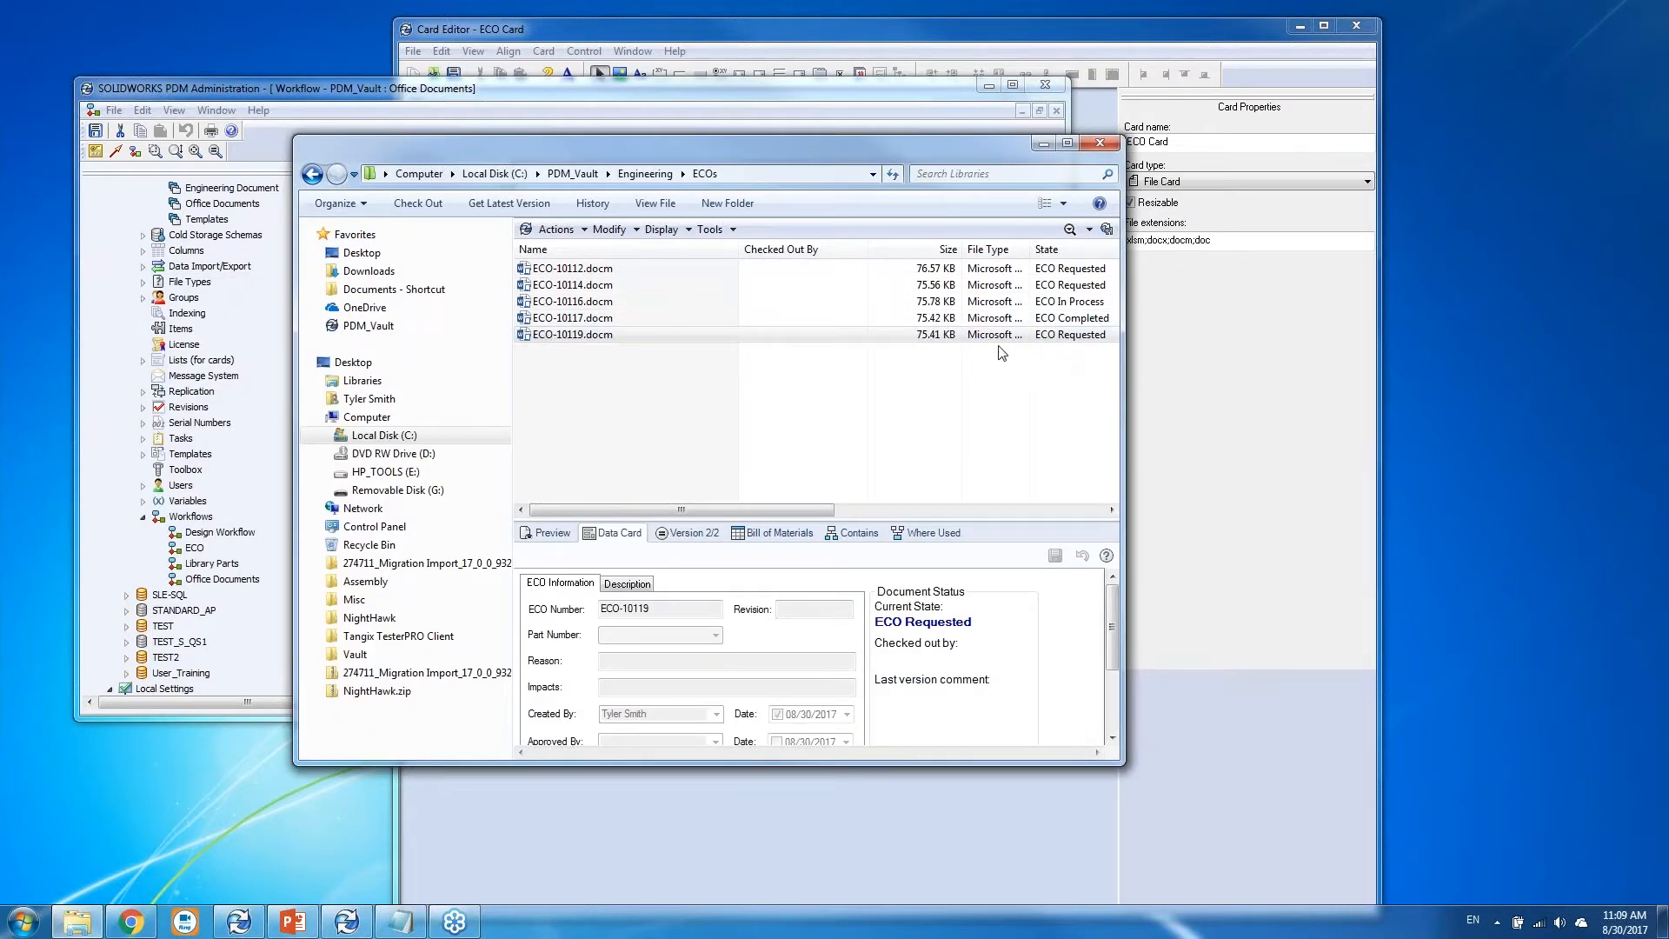
Switch to the PDM administration tool and examine the states and transitions of the ECO workflow.
left_click(501, 91)
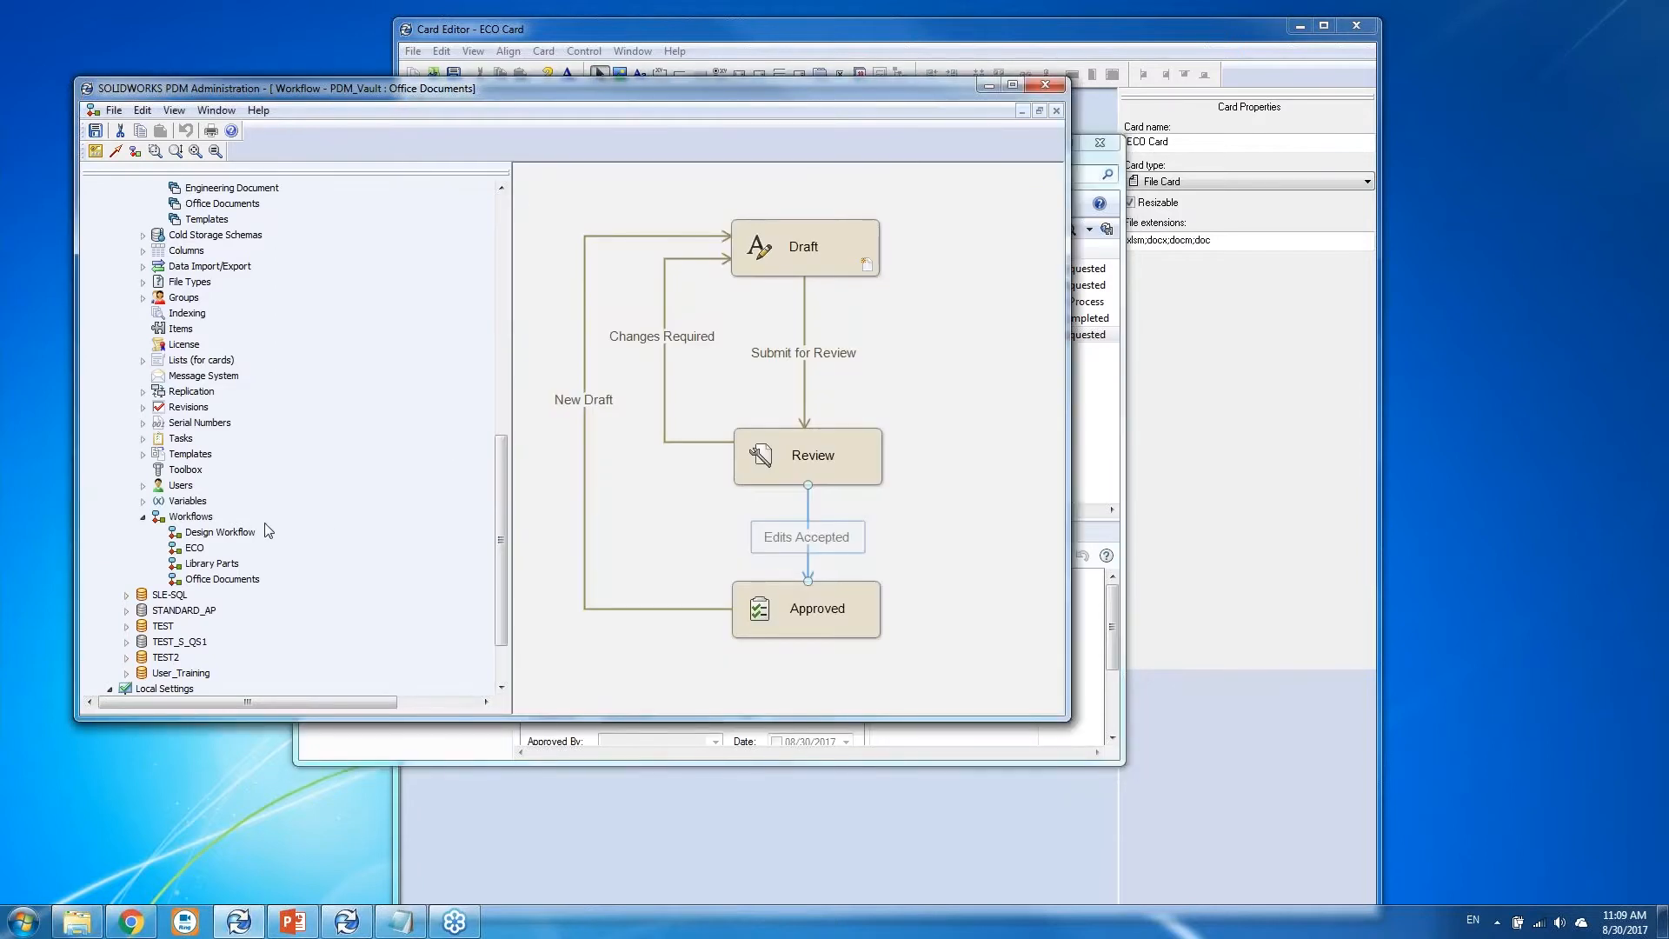
double_click(202, 549)
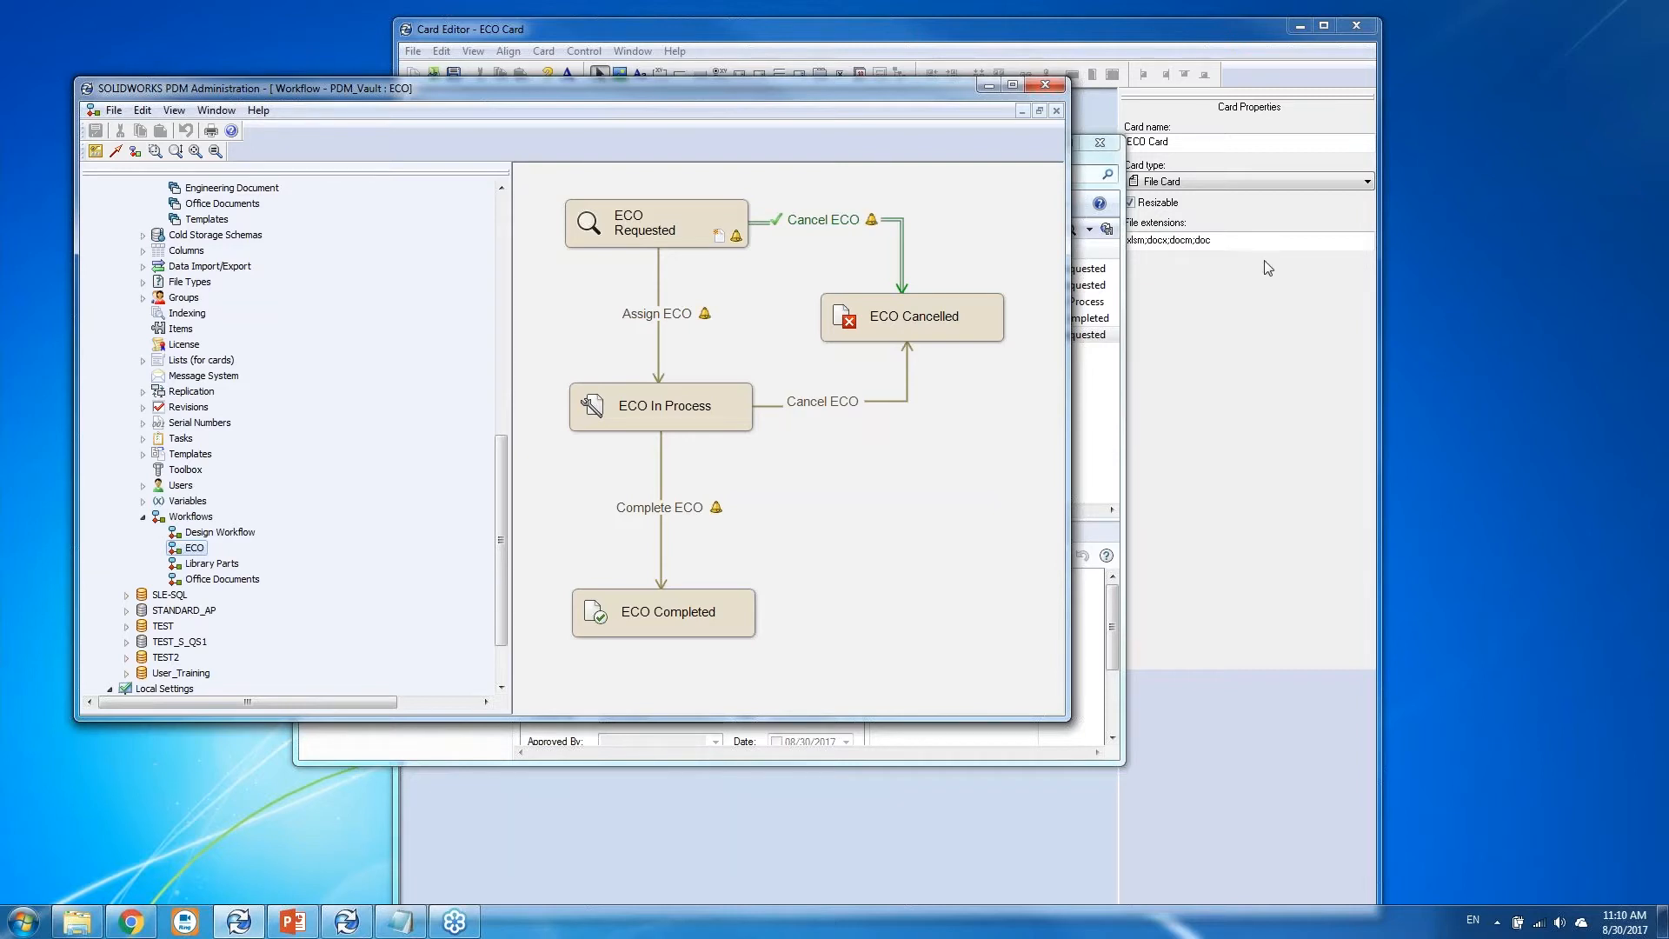
left_click(1097, 165)
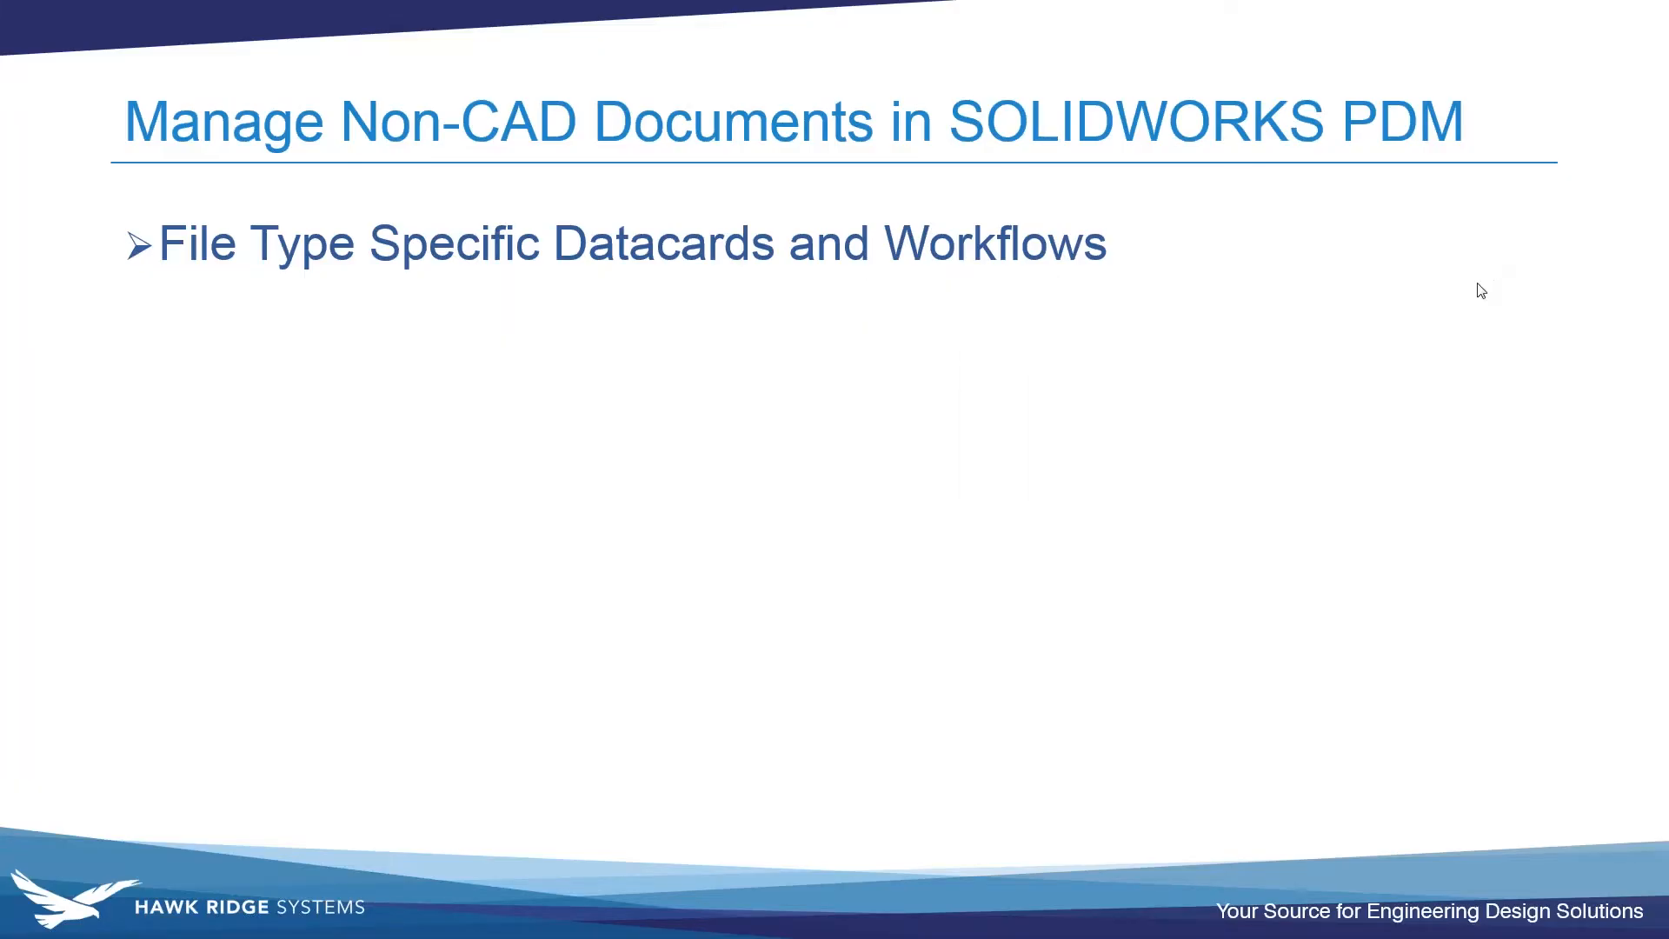
Check out ECO-10119.docm in the vault's ECOs folder and open it in Word.
left_click(1080, 335)
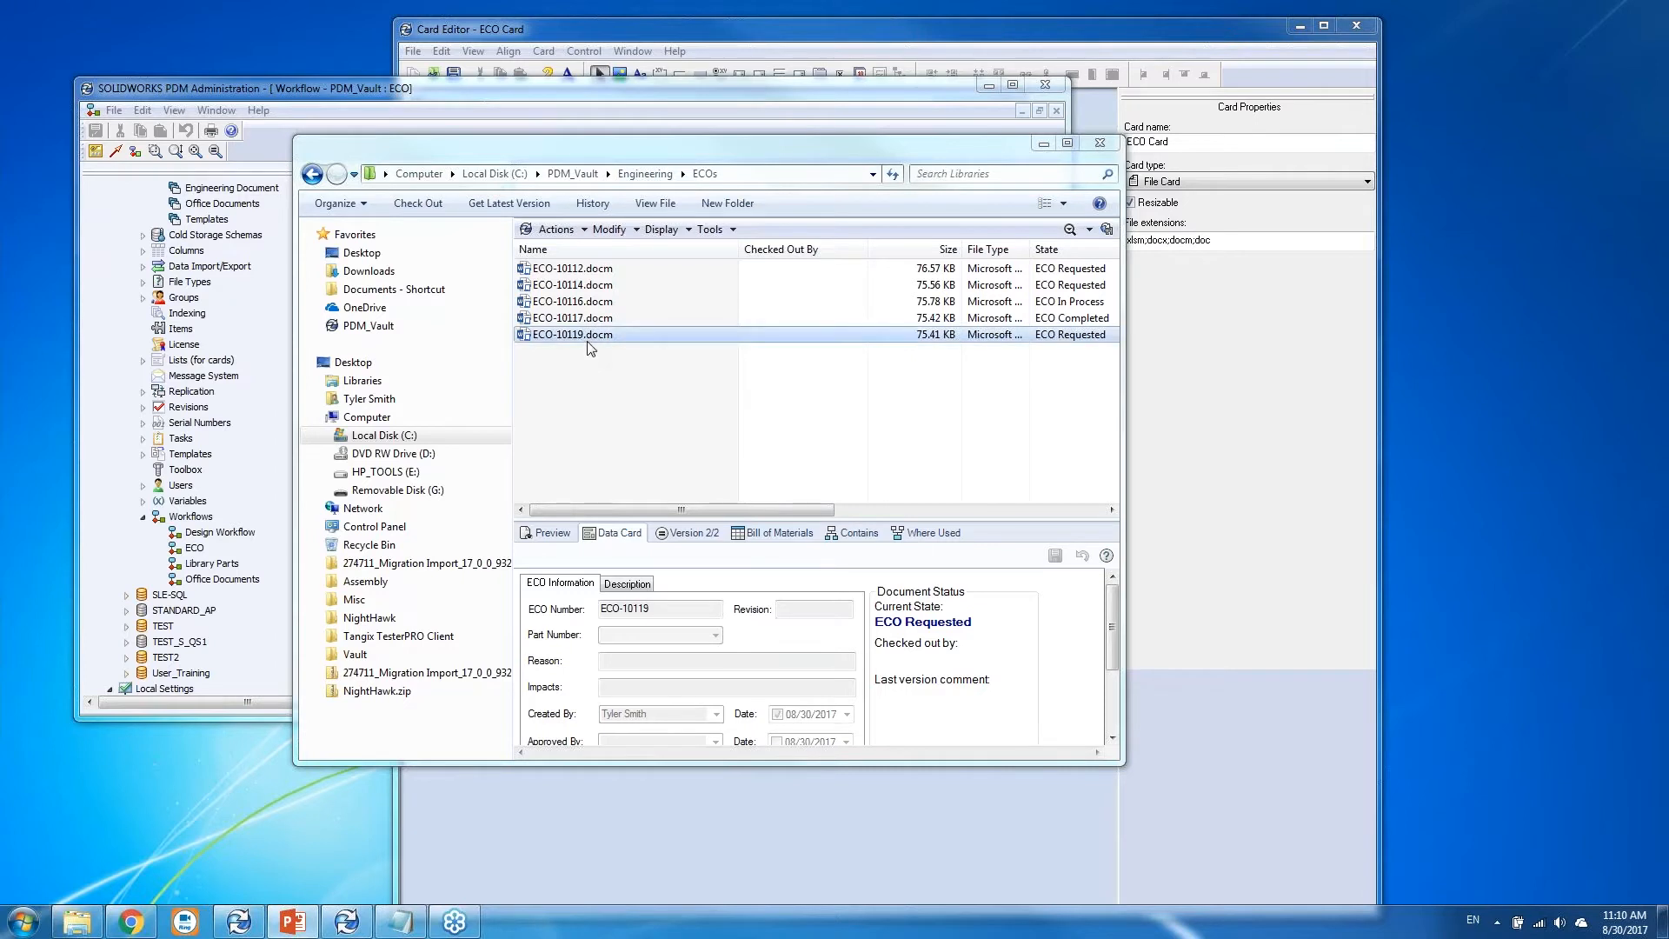
left_click(419, 204)
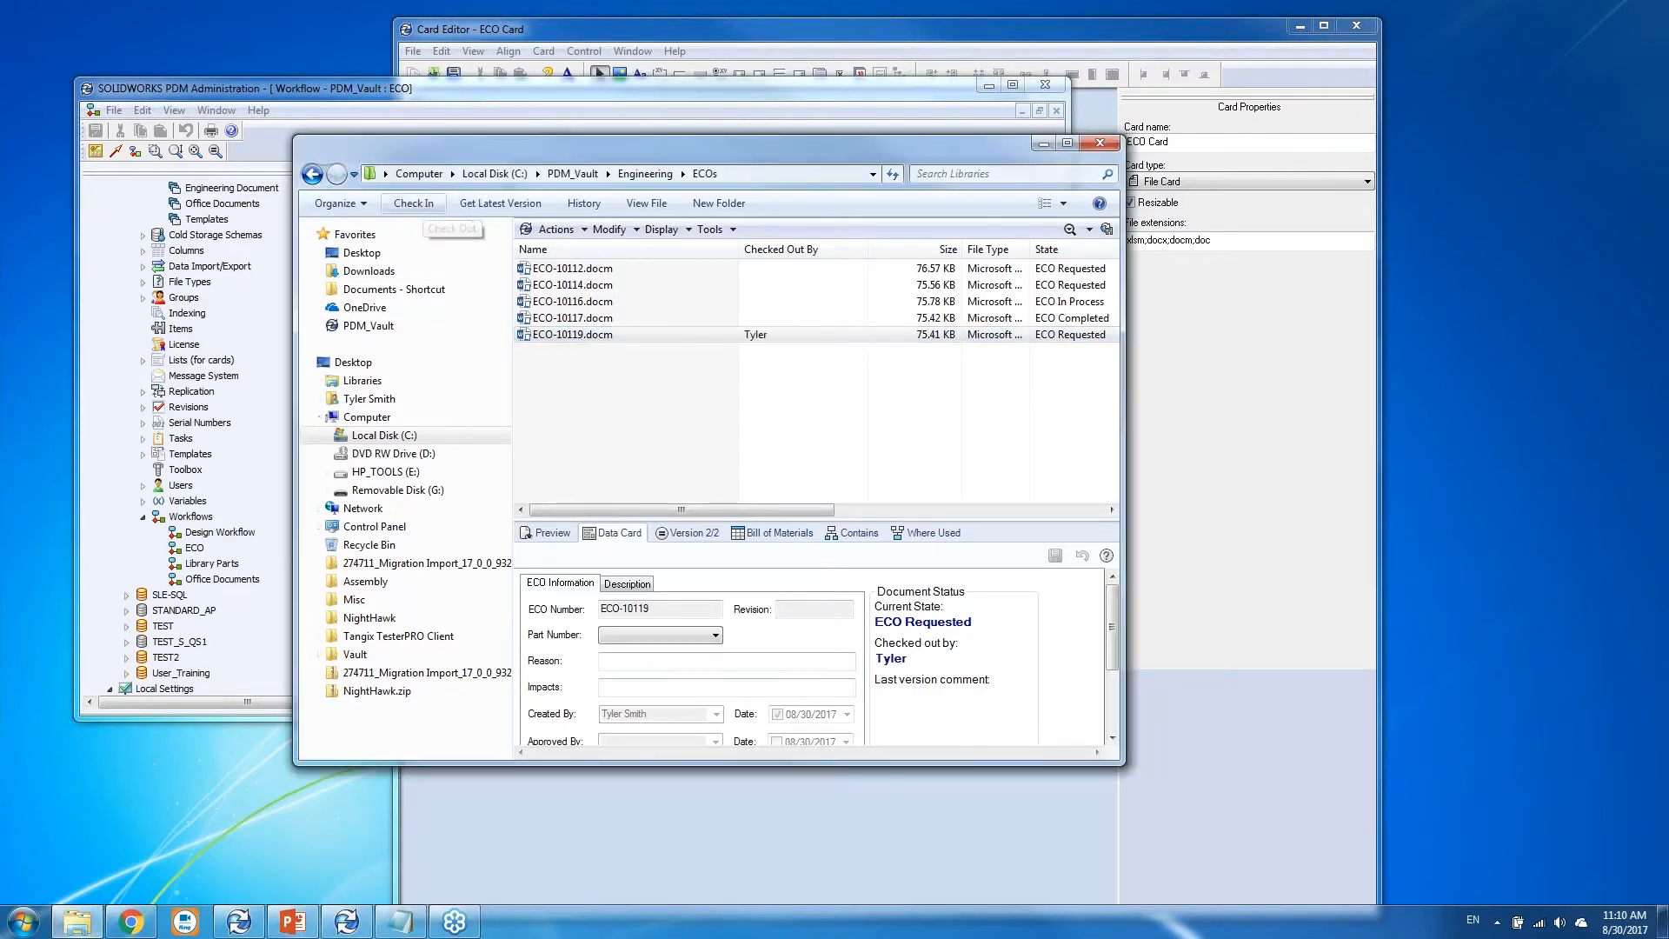
double_click(571, 338)
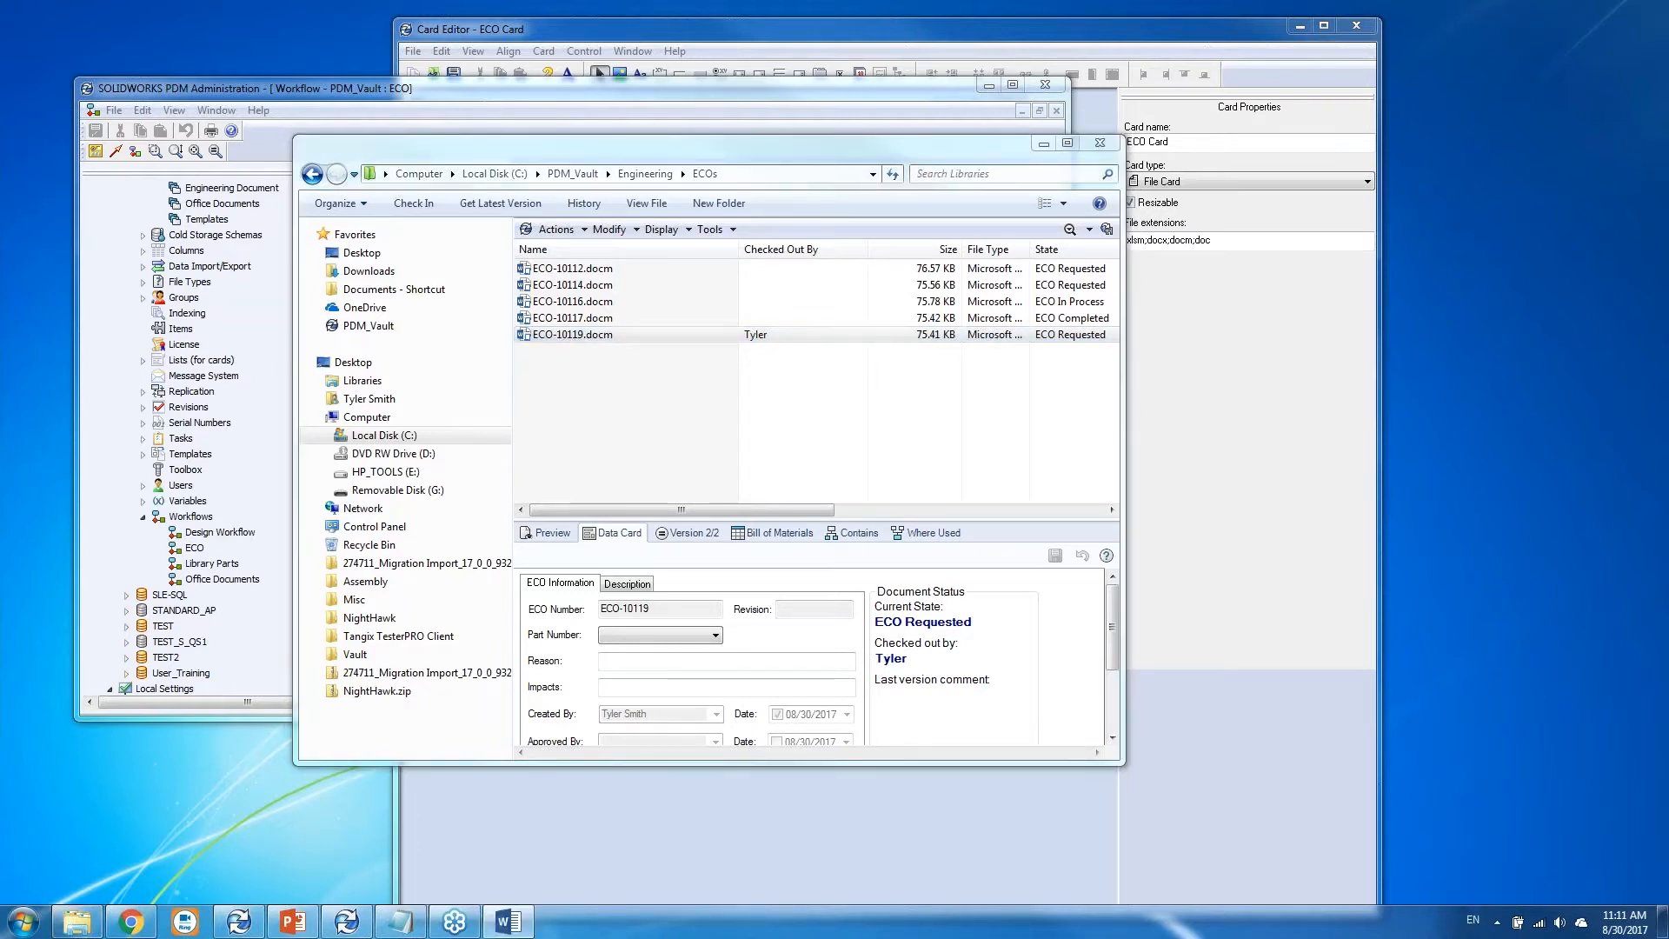
Arrange the Word and vault windows so the change order and the ECO-10119 data card are visible together.
left_click_drag(1668, 276, 944, 135)
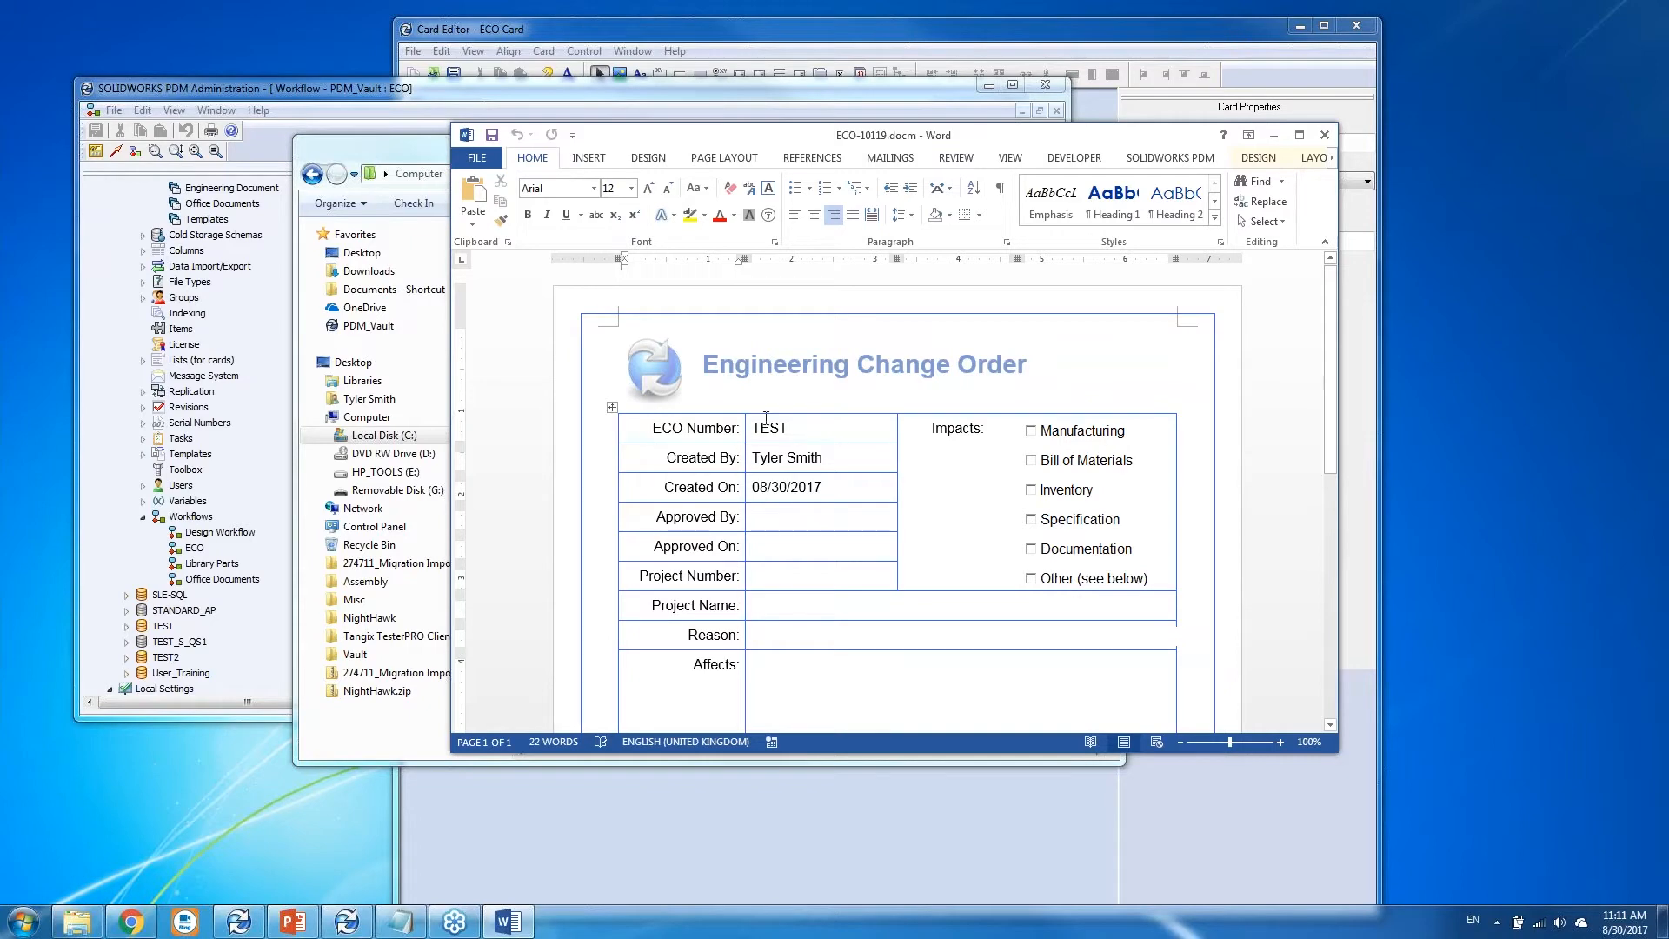
left_click_drag(825, 140, 1003, 119)
left_click_drag(585, 156, 411, 142)
left_click(1020, 117)
left_click_drag(1021, 125, 877, 108)
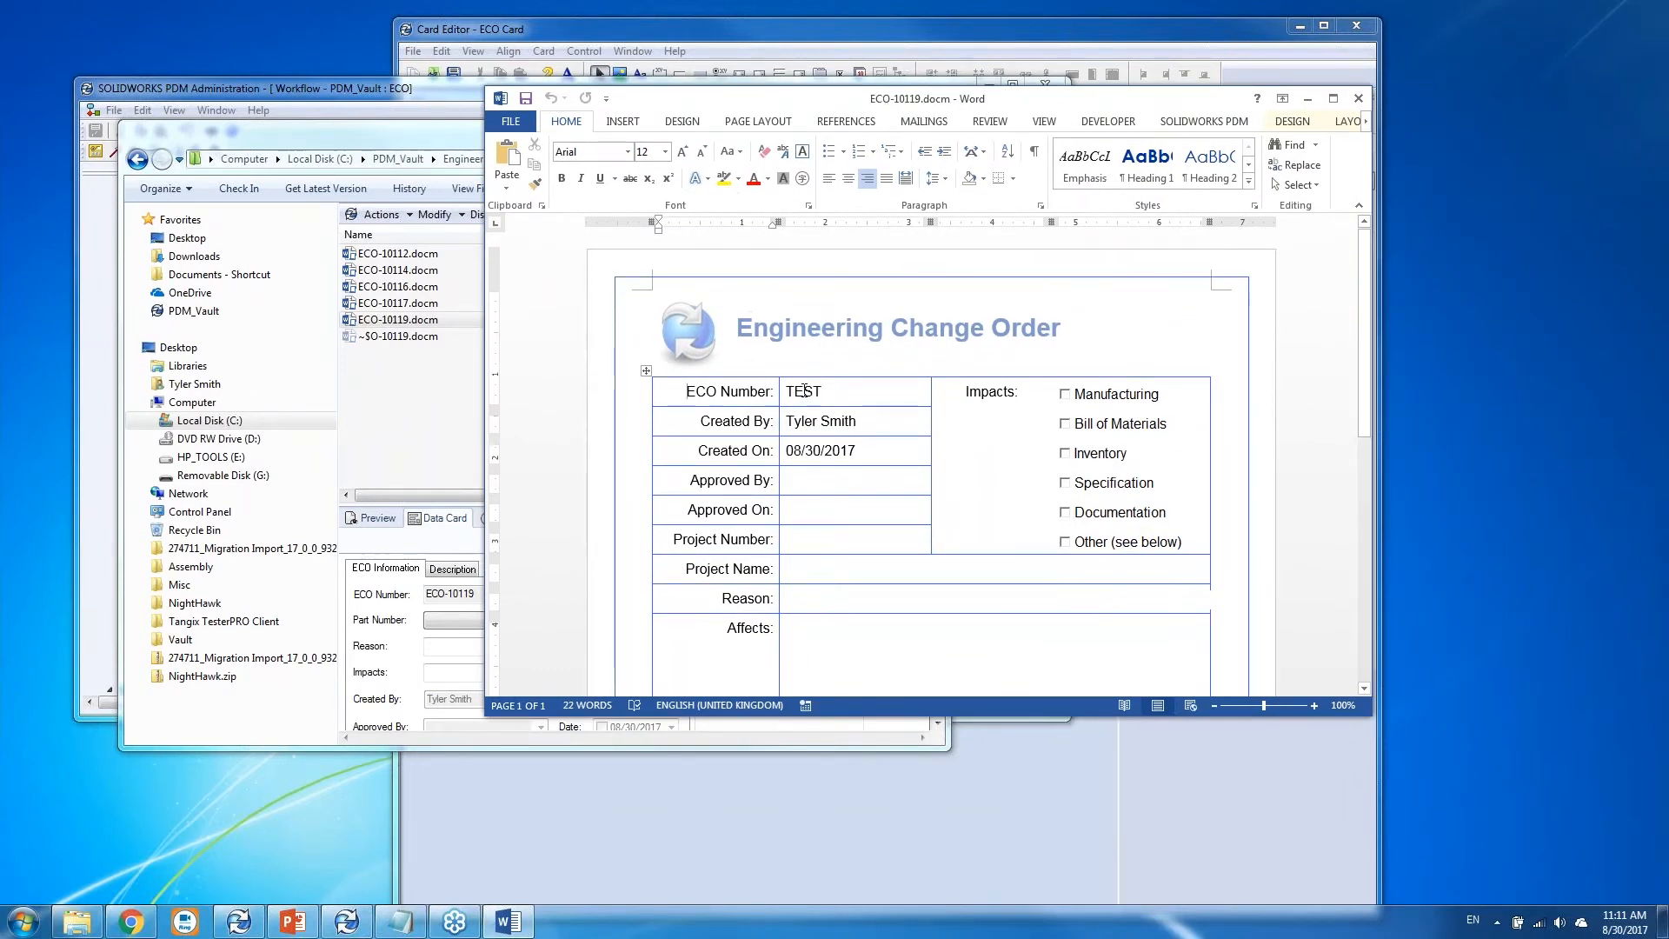
Update the ECO Number field in the Word change order, place the cursor in the Reason row and widen the Word window.
right_click(804, 391)
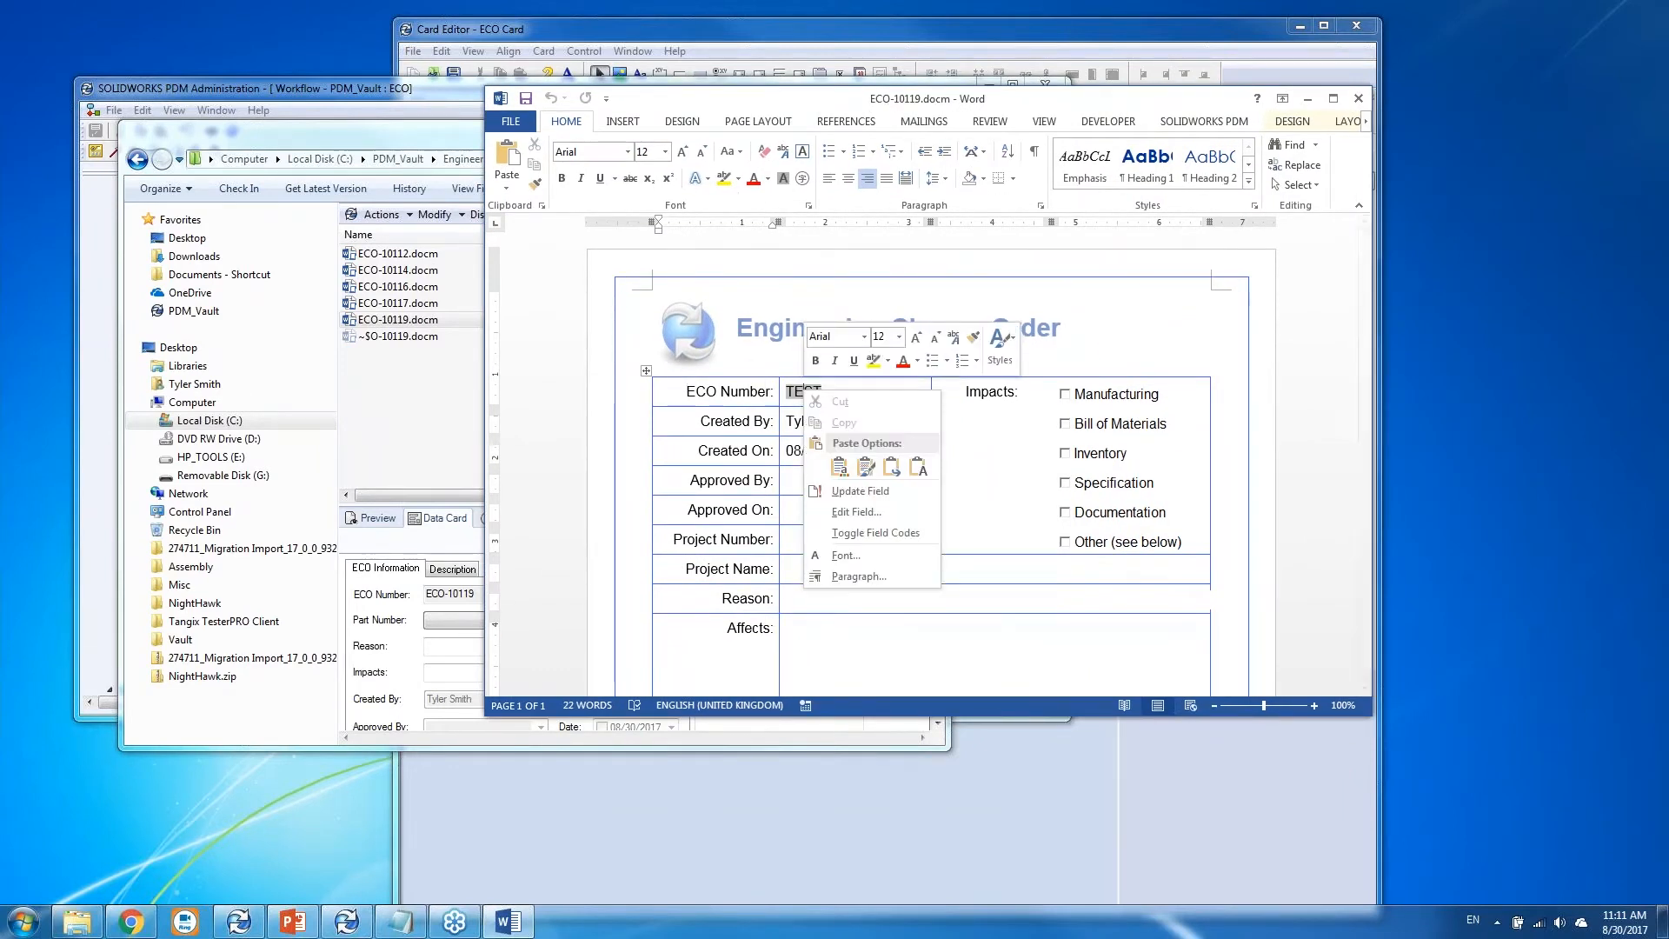
left_click(860, 491)
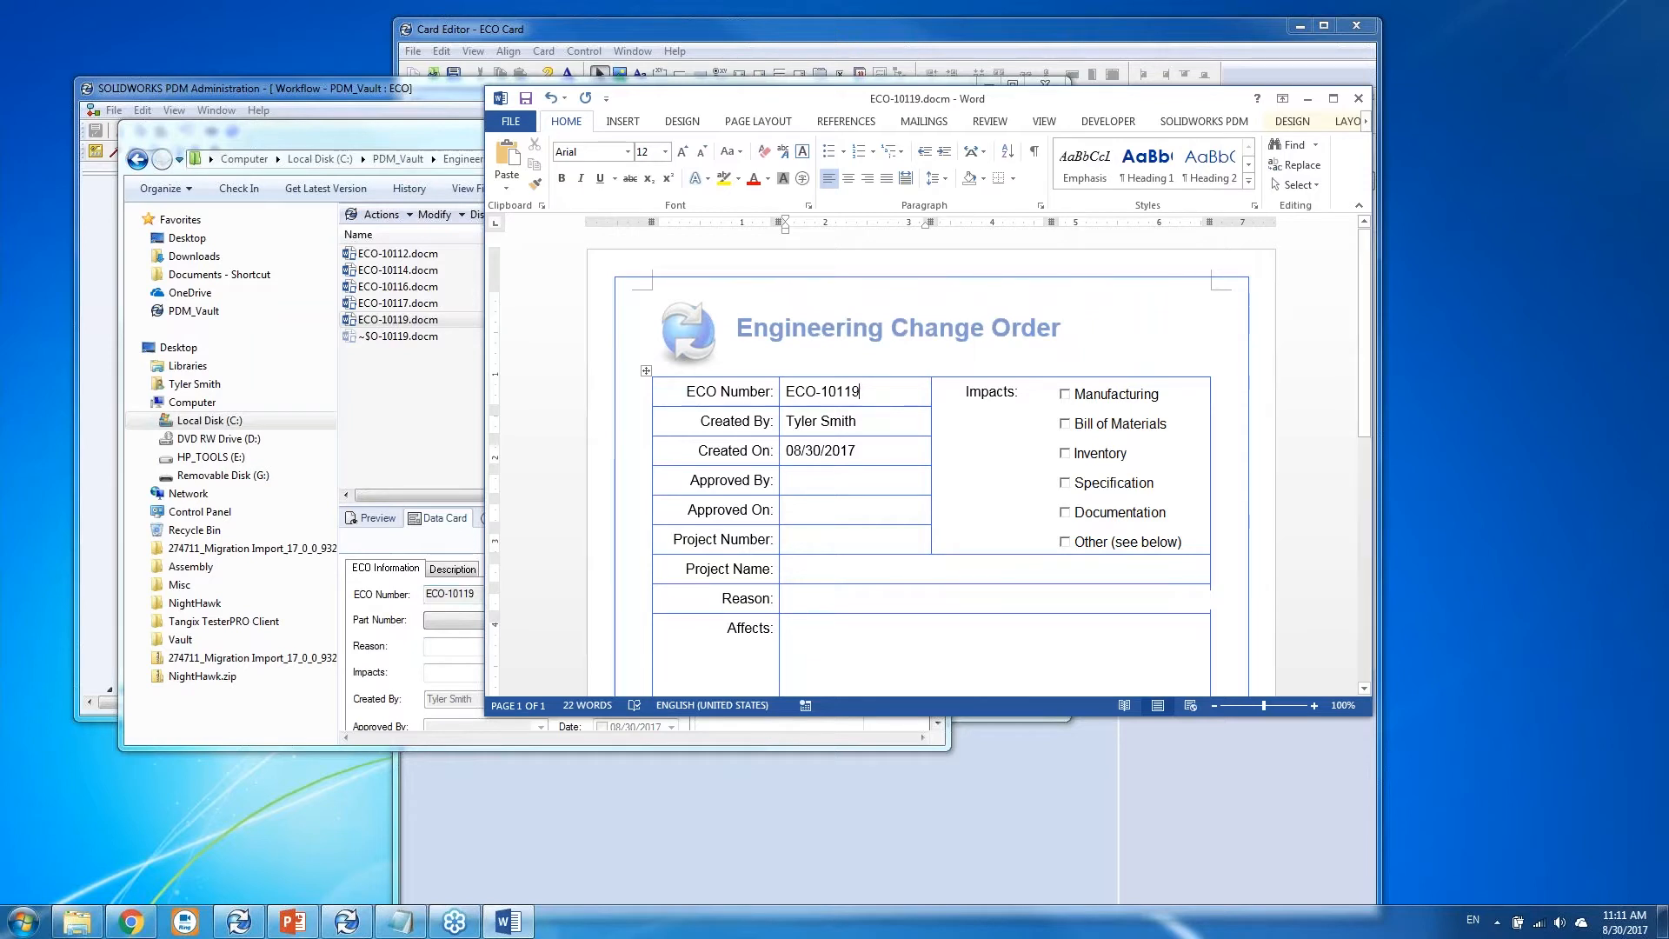
left_click(794, 602)
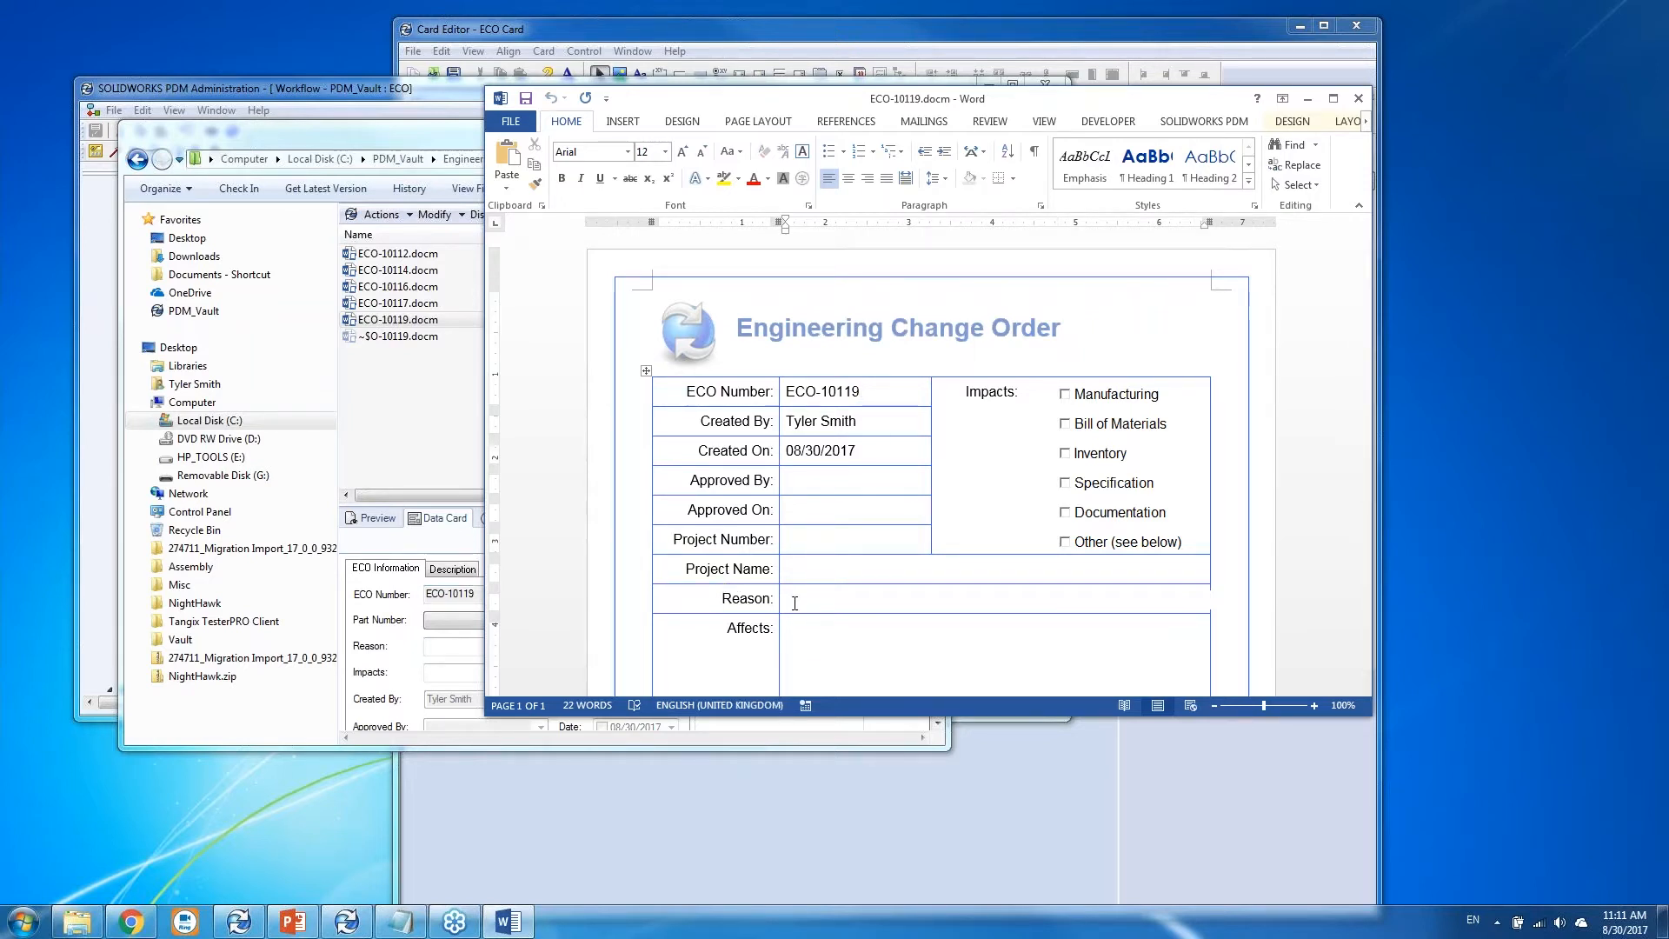
left_click_drag(782, 98, 440, 69)
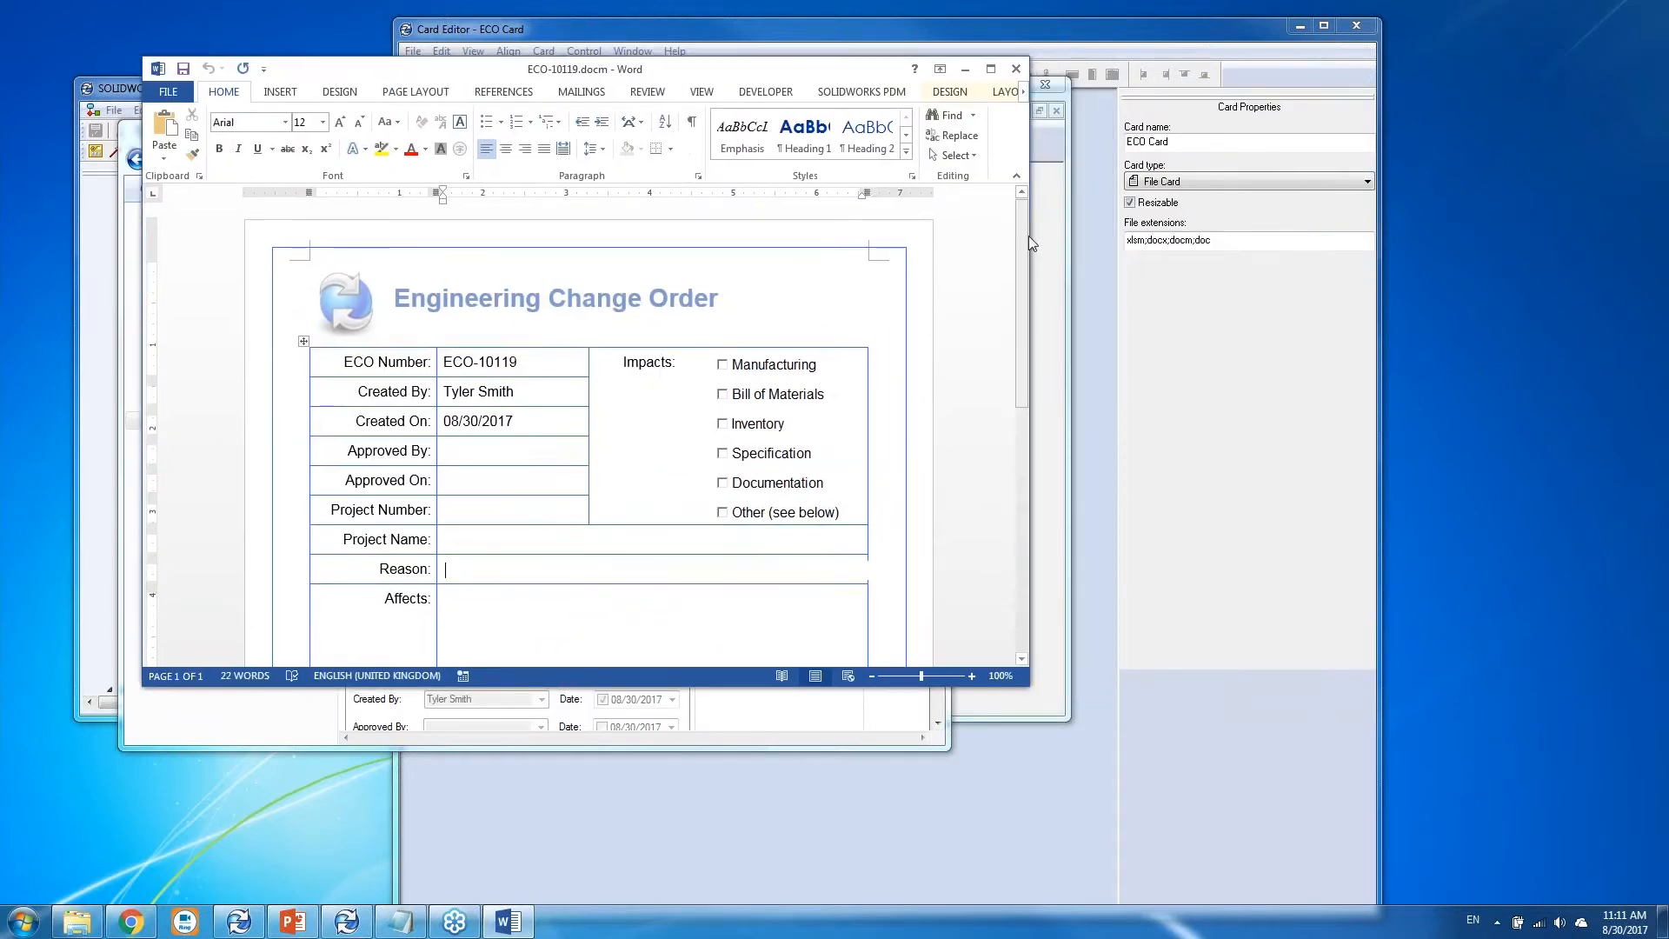
left_click_drag(1030, 244, 1328, 243)
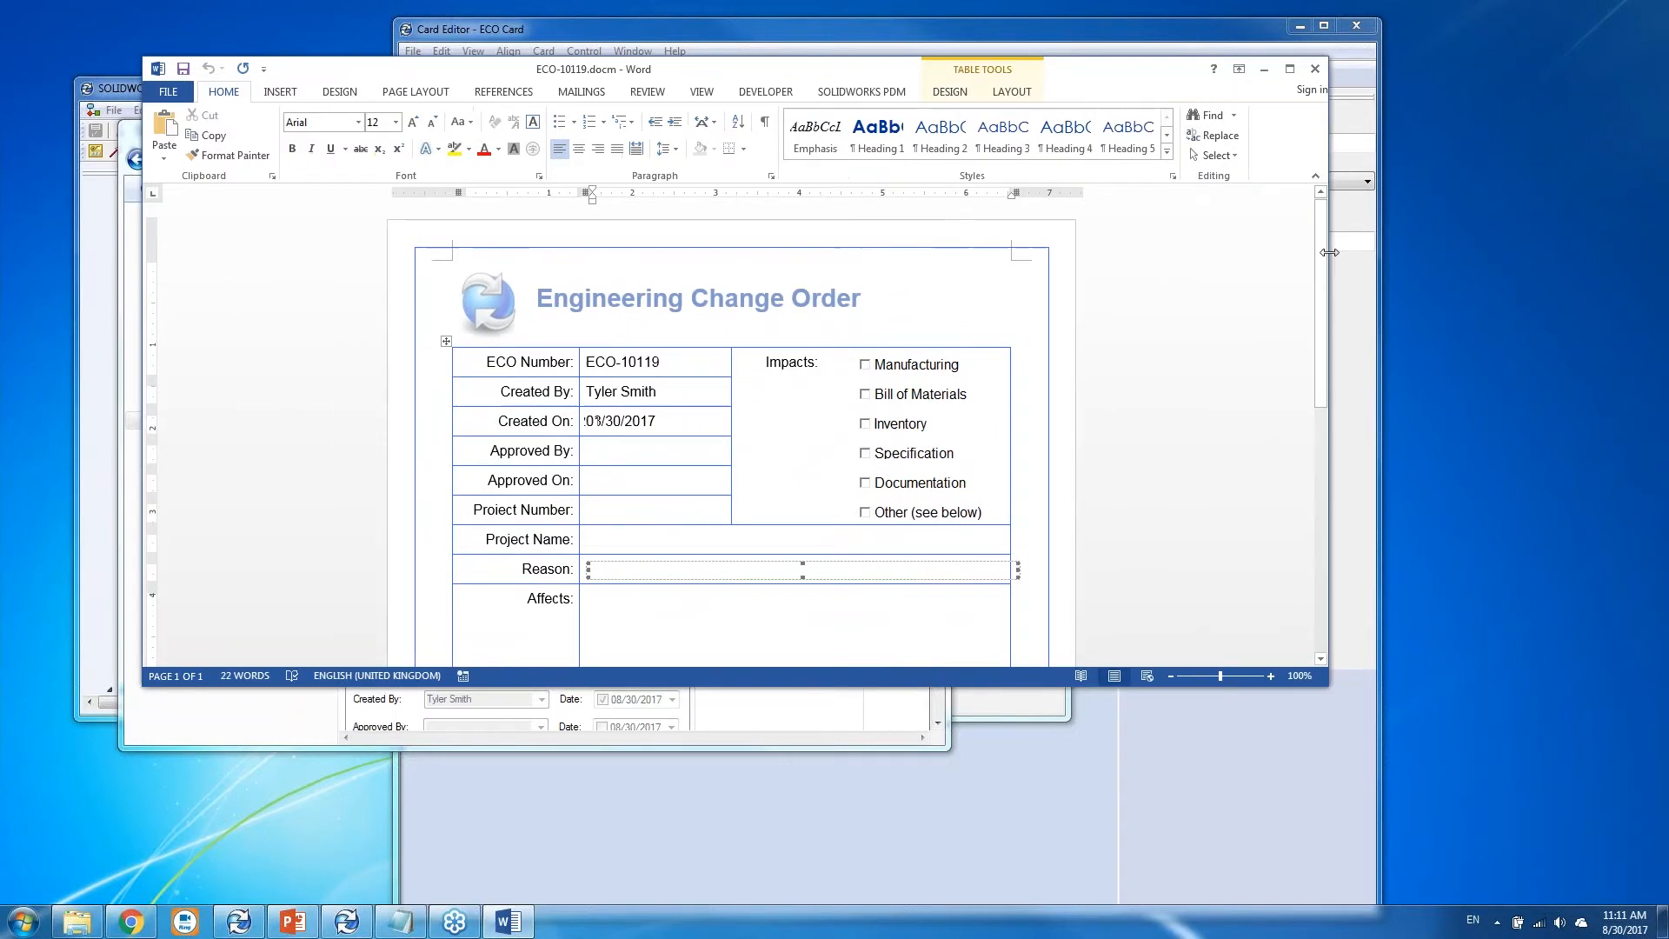
Examine the document properties available for a DocProperty field in the Affects row, without inserting a field.
left_click(280, 91)
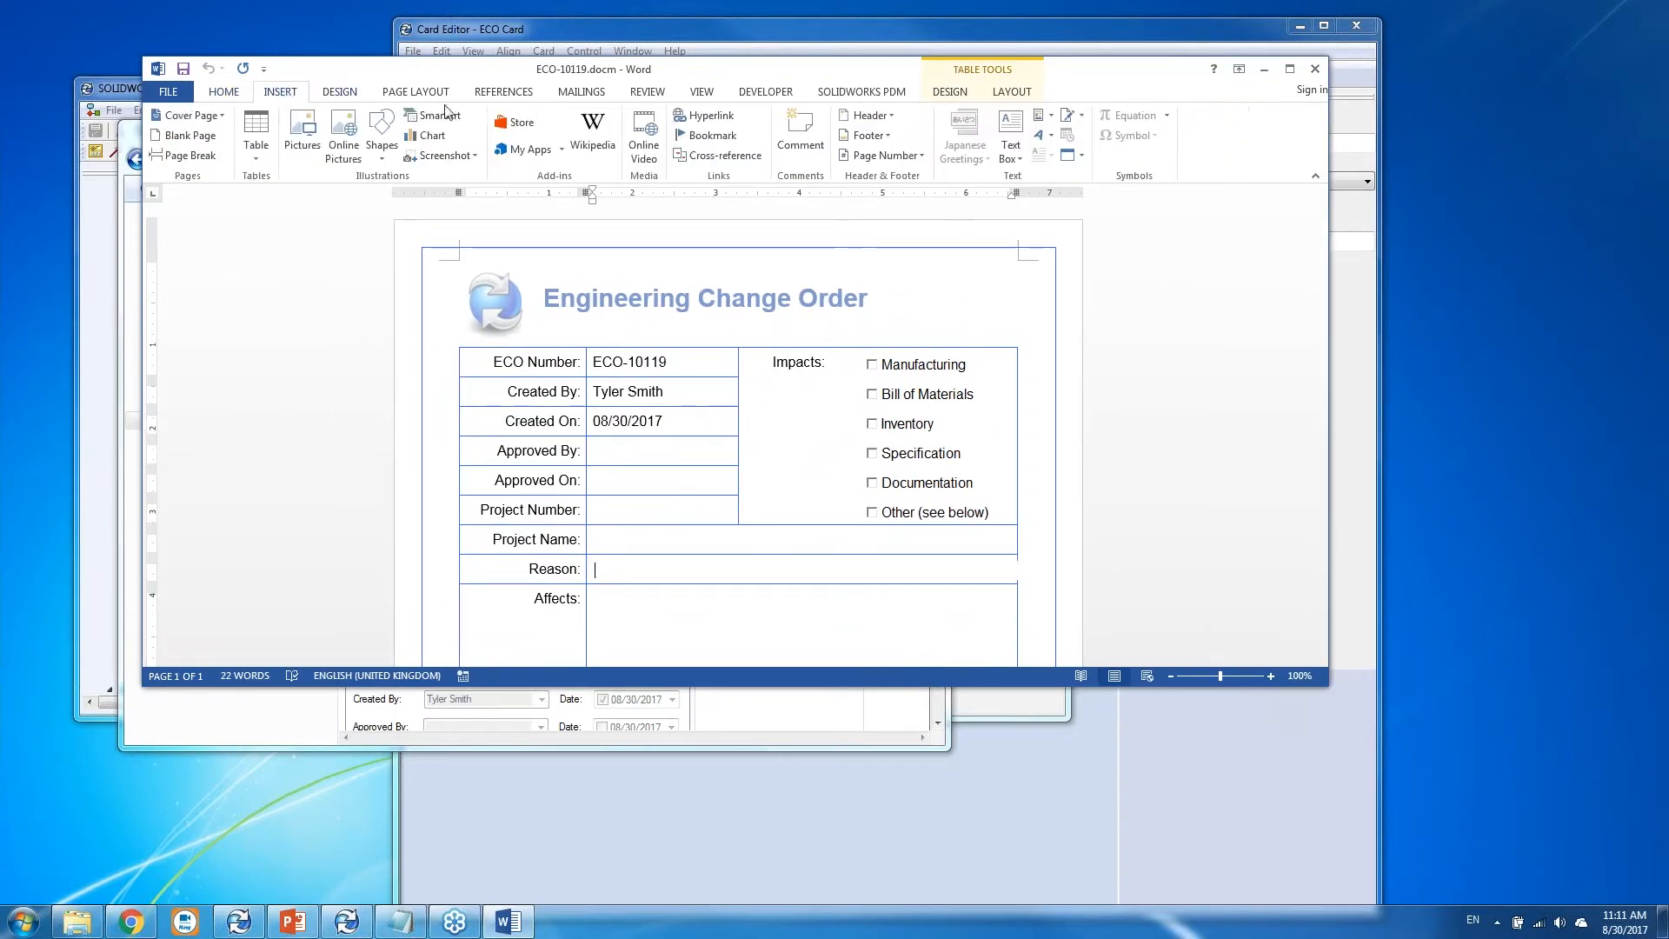
left_click(1052, 118)
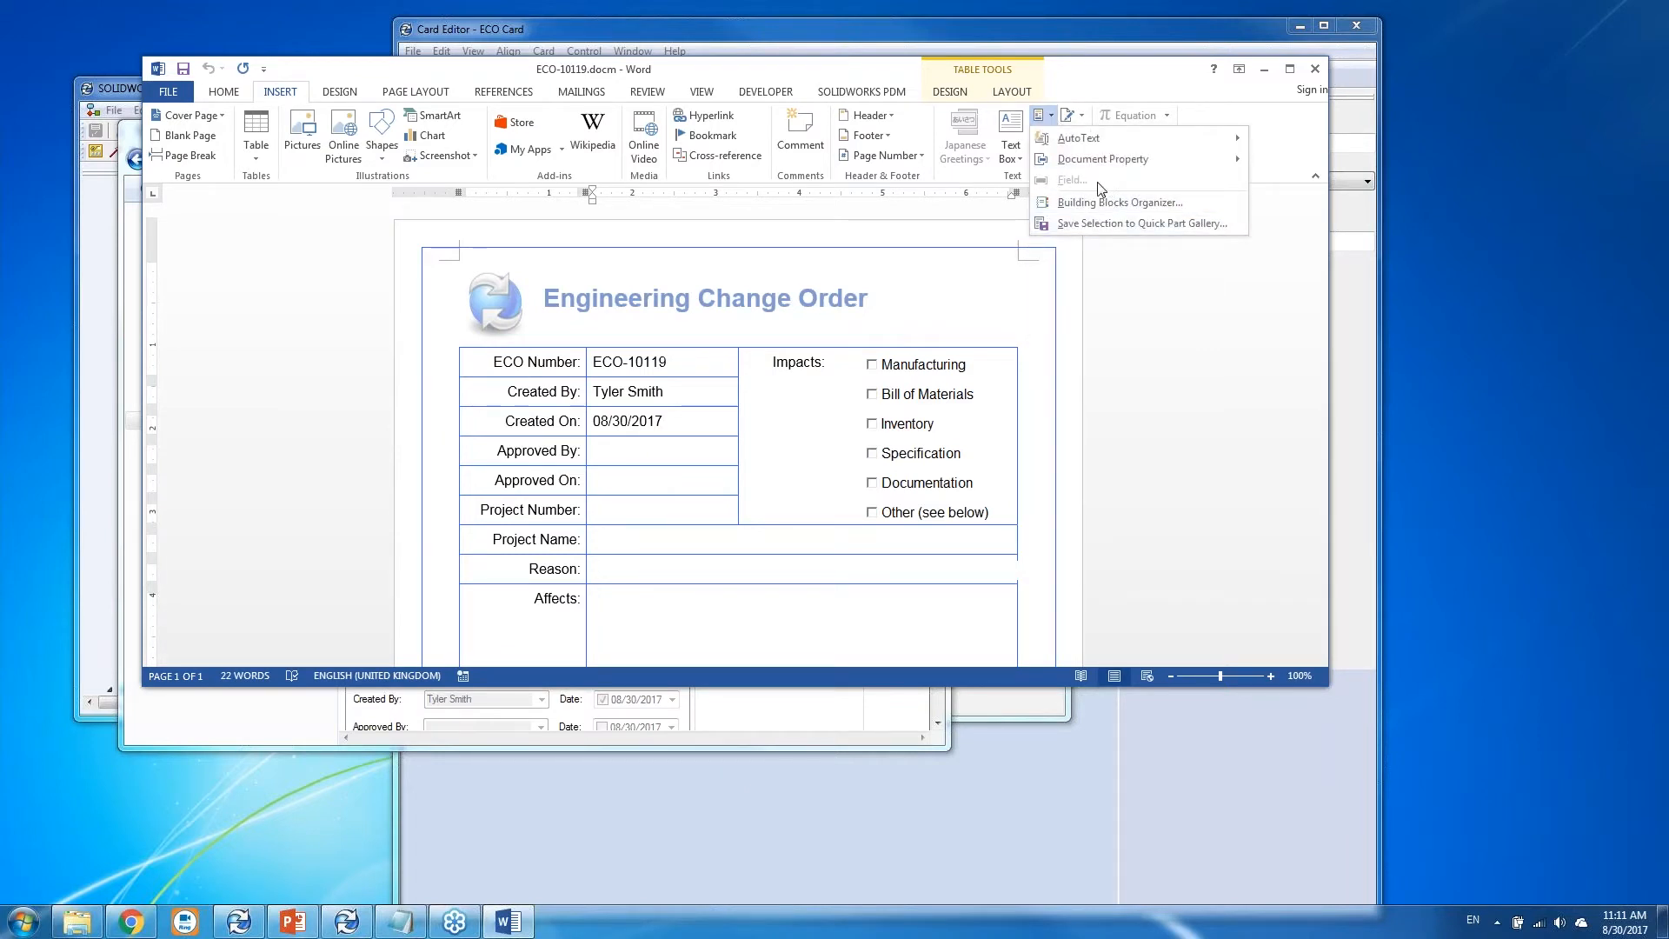
left_click(606, 609)
double_click(606, 608)
left_click(605, 609)
left_click(1052, 122)
left_click(1073, 183)
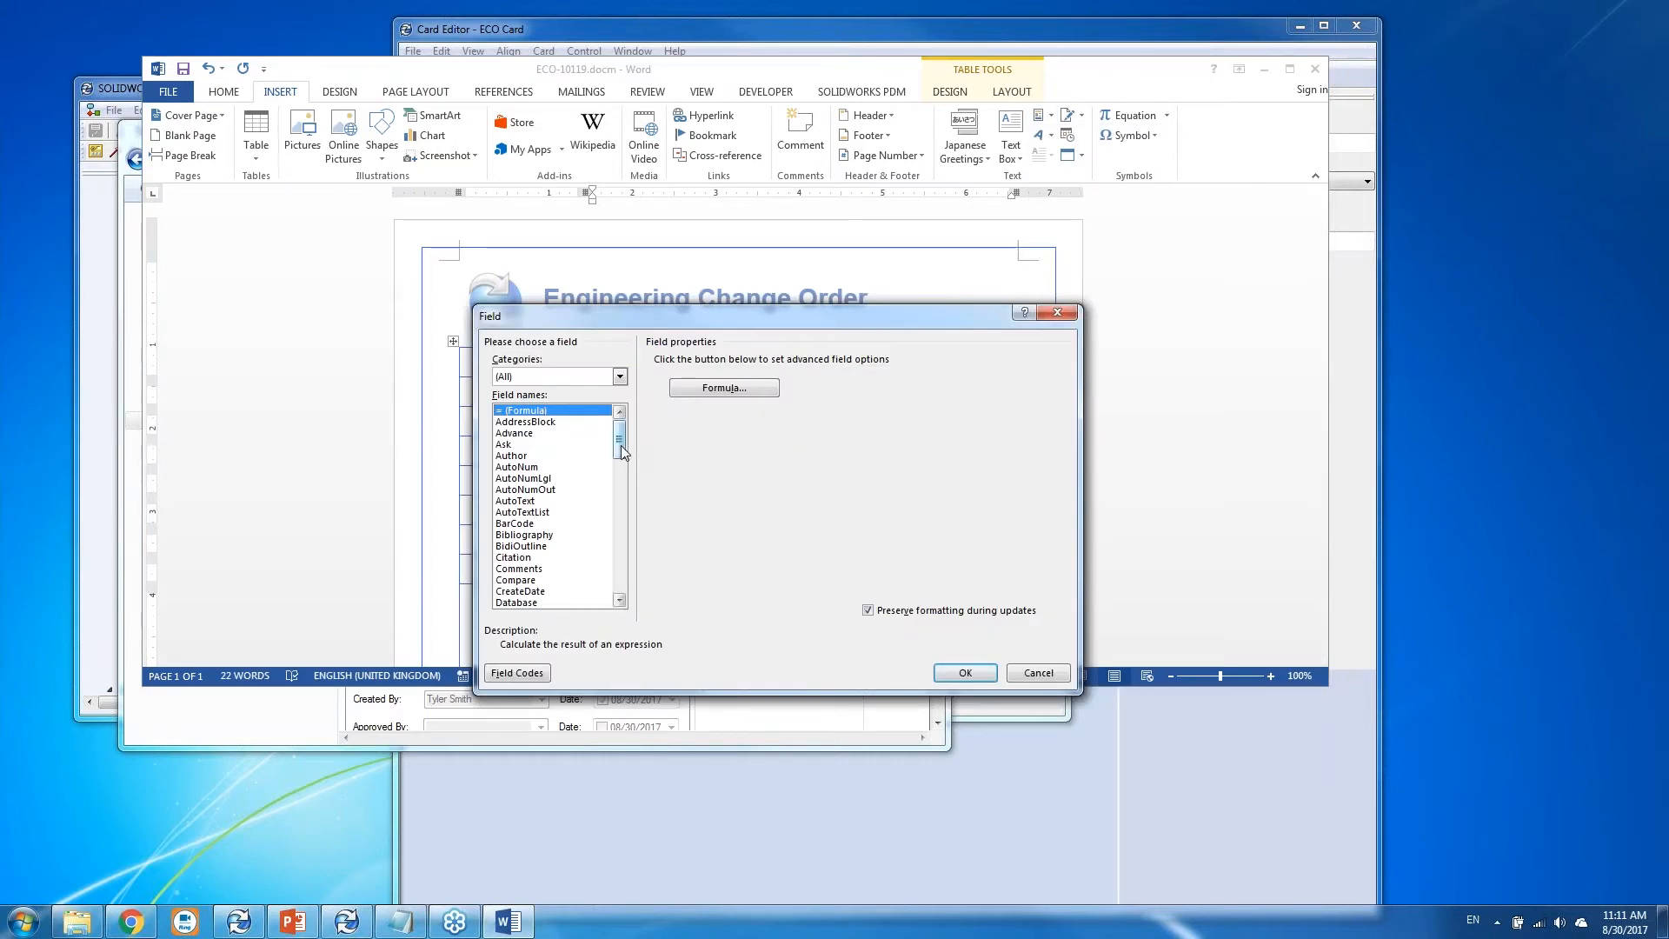
left_click_drag(621, 449, 623, 468)
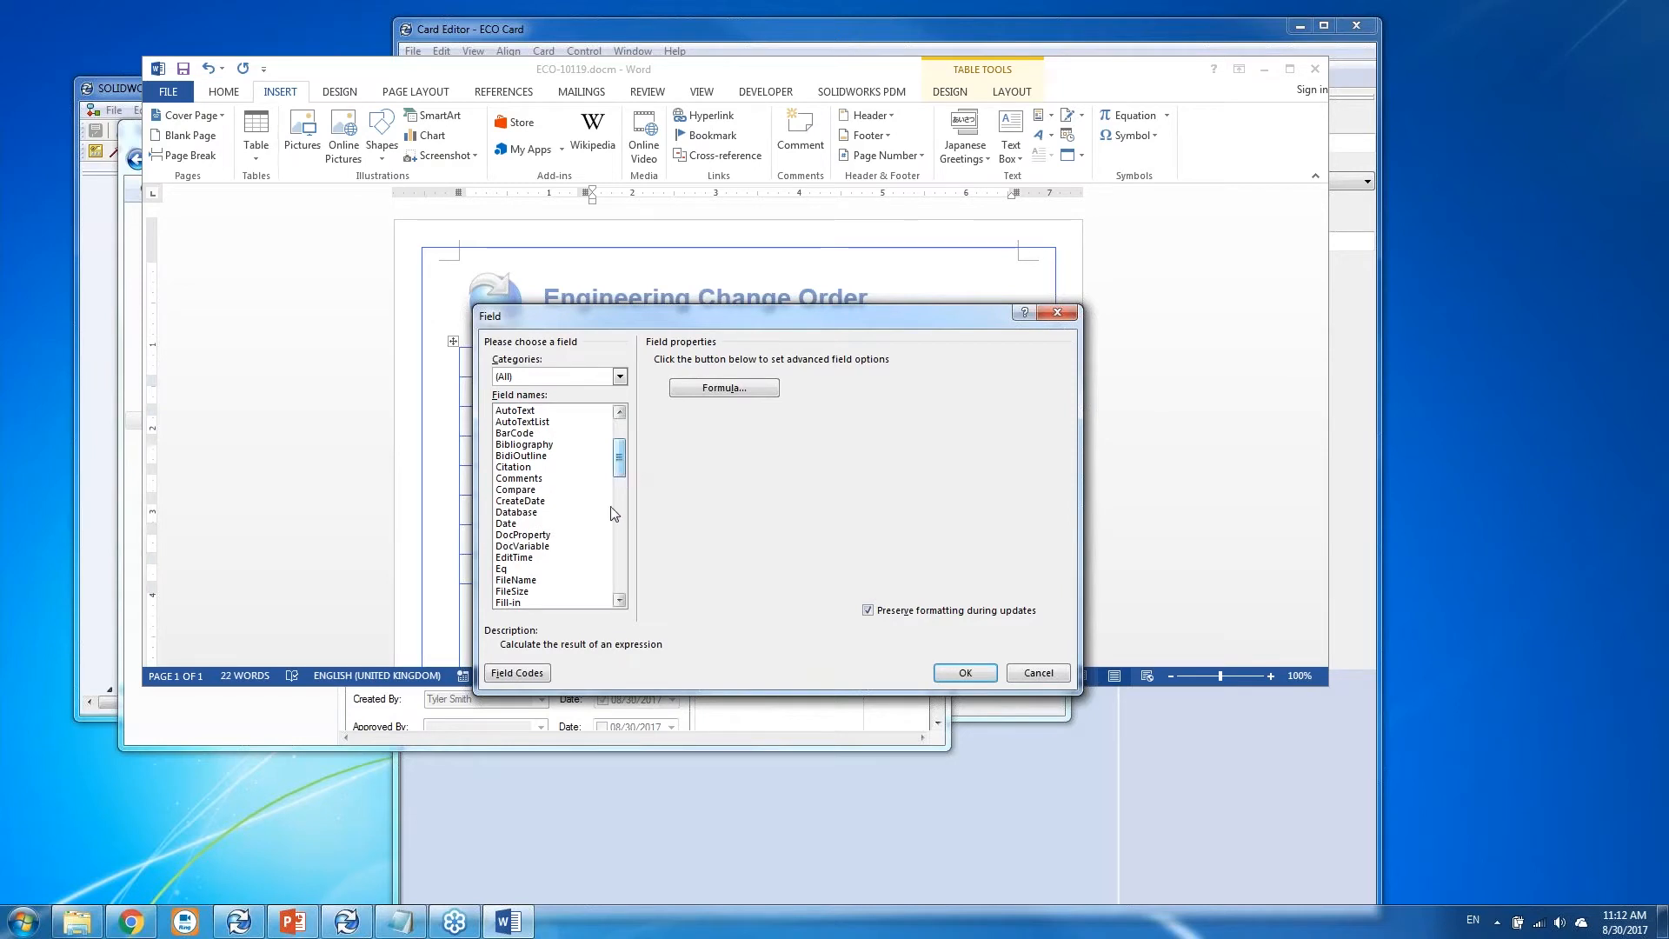
left_click(543, 536)
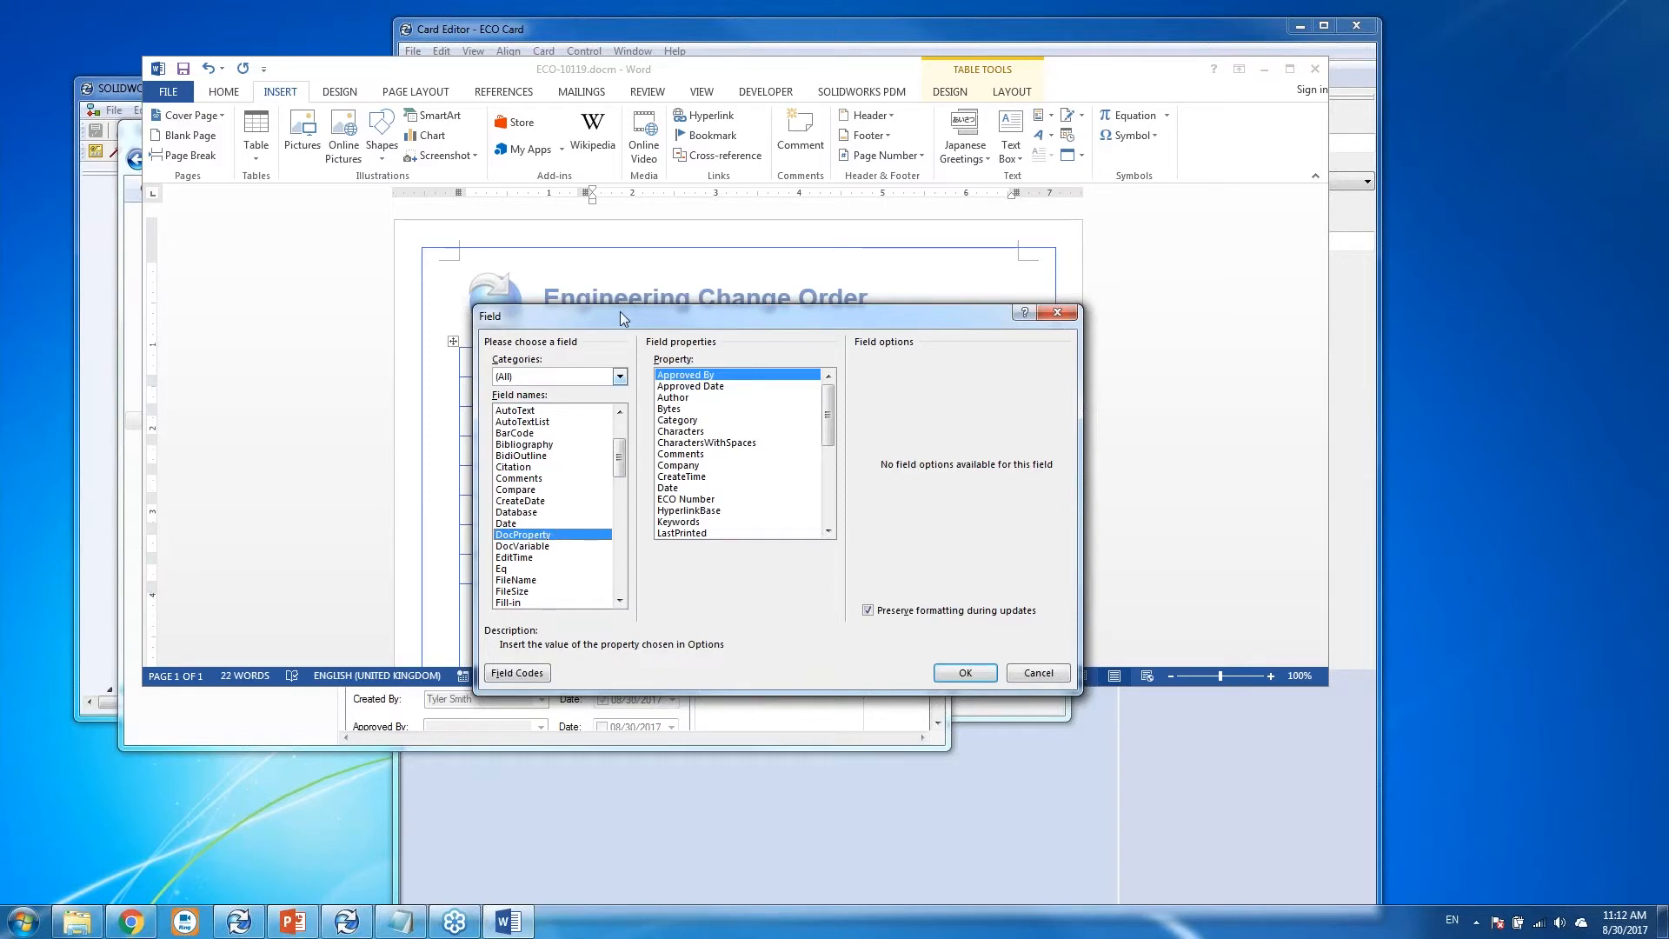
left_click_drag(619, 312, 868, 211)
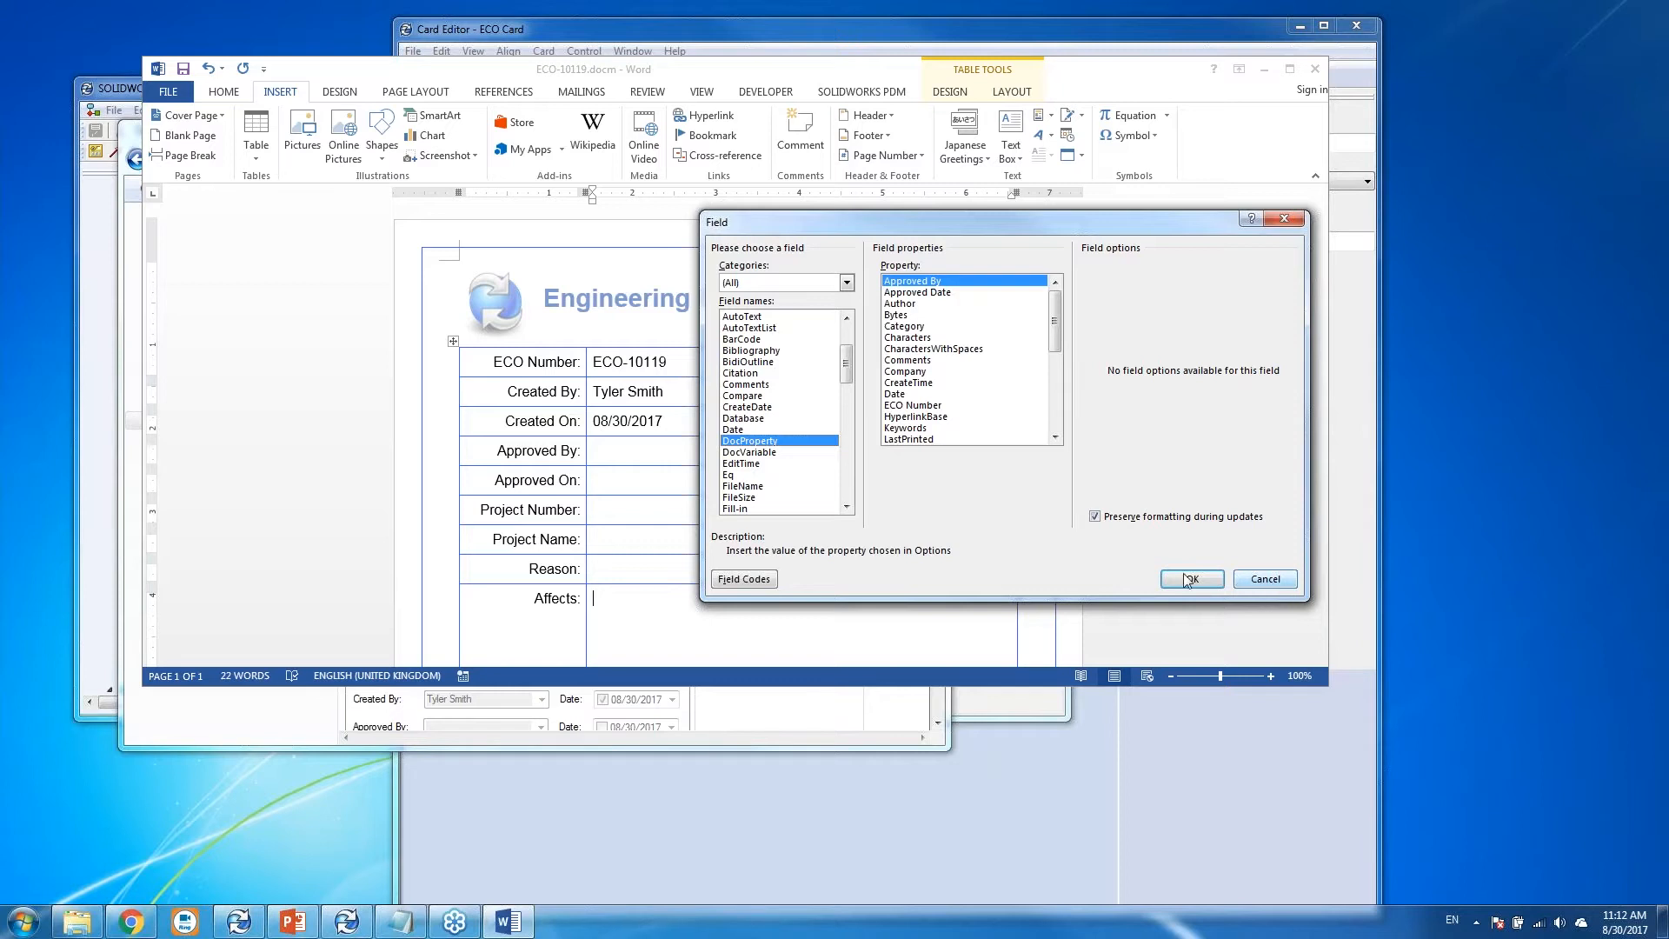
left_click(1265, 579)
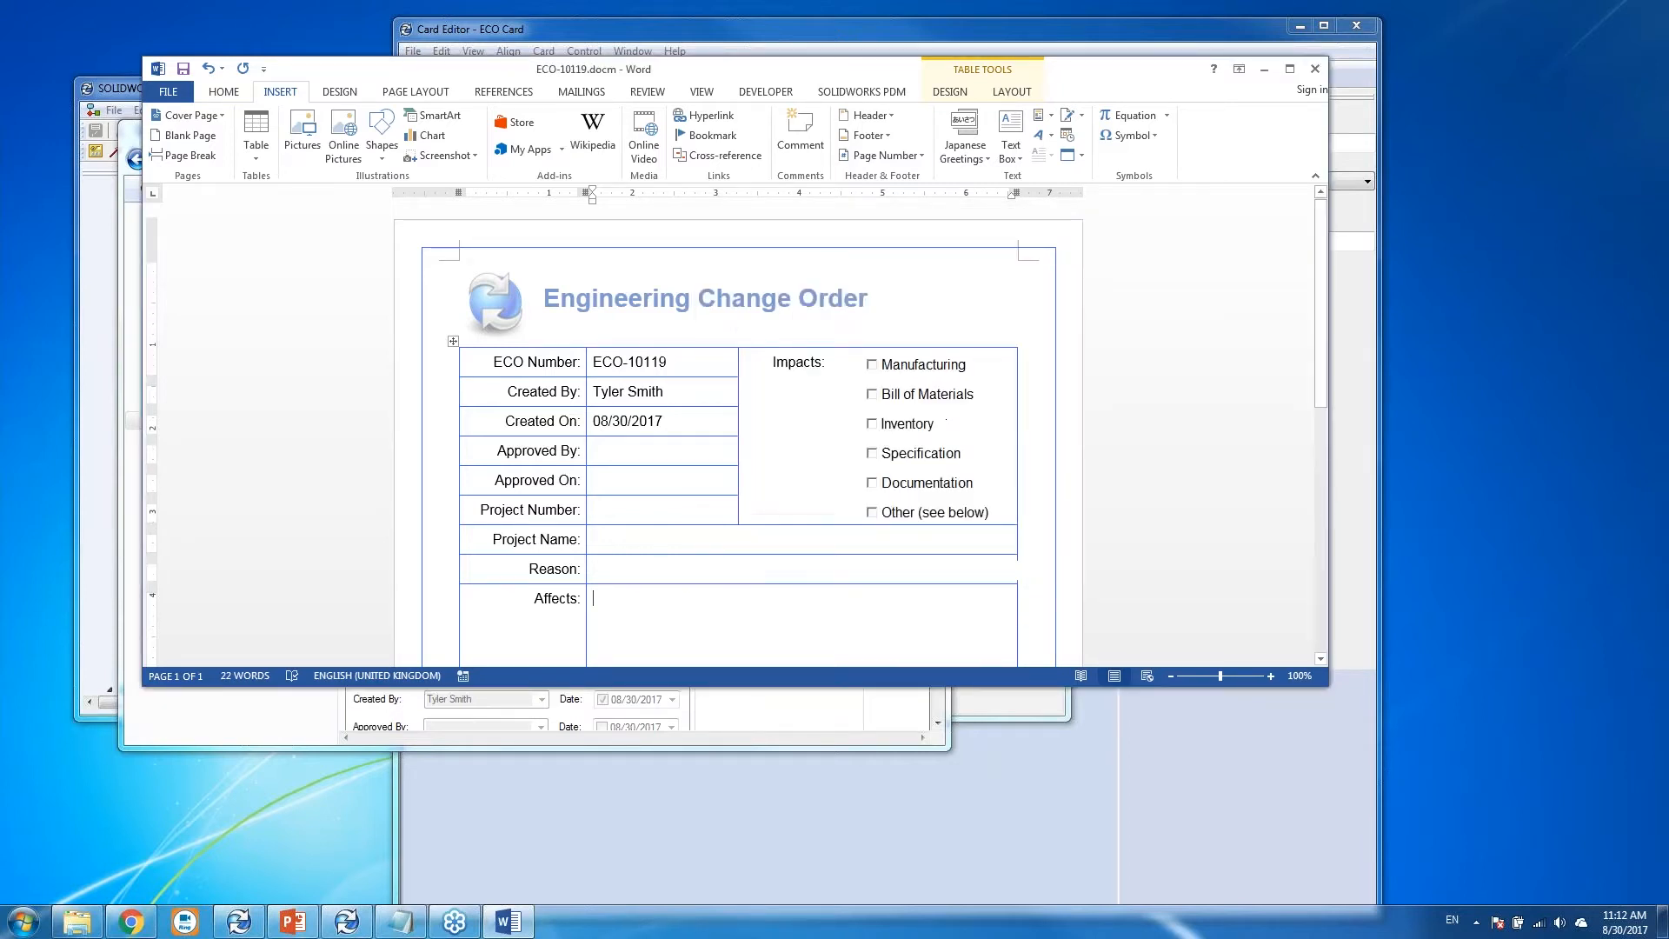
left_click(165, 91)
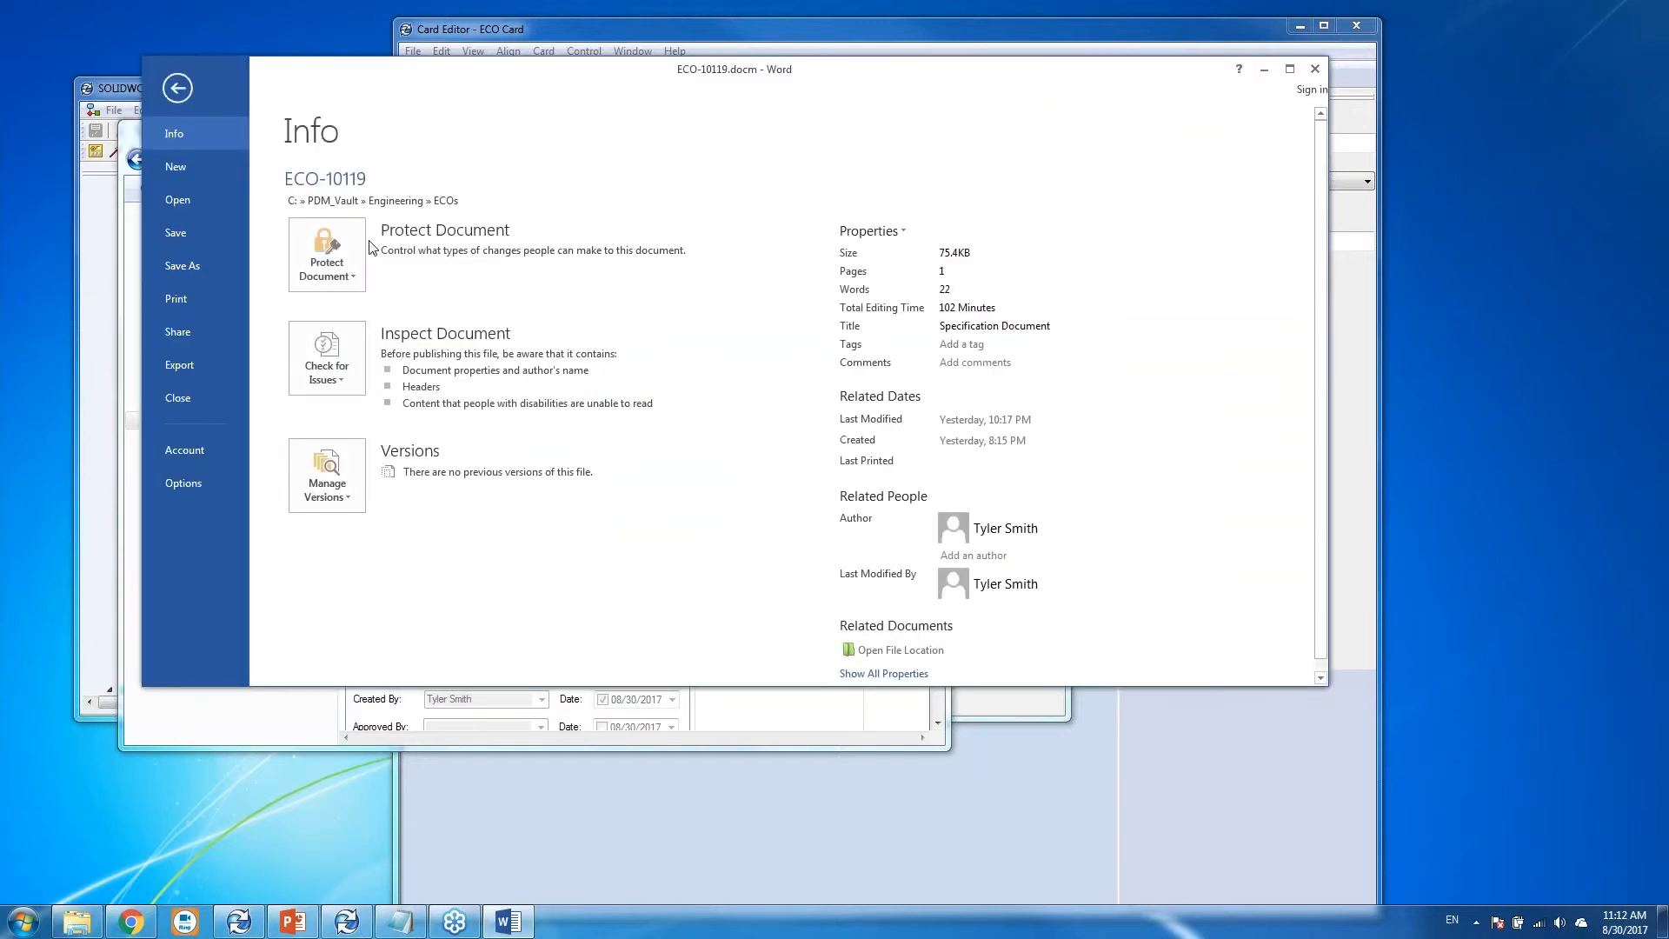
left_click(904, 236)
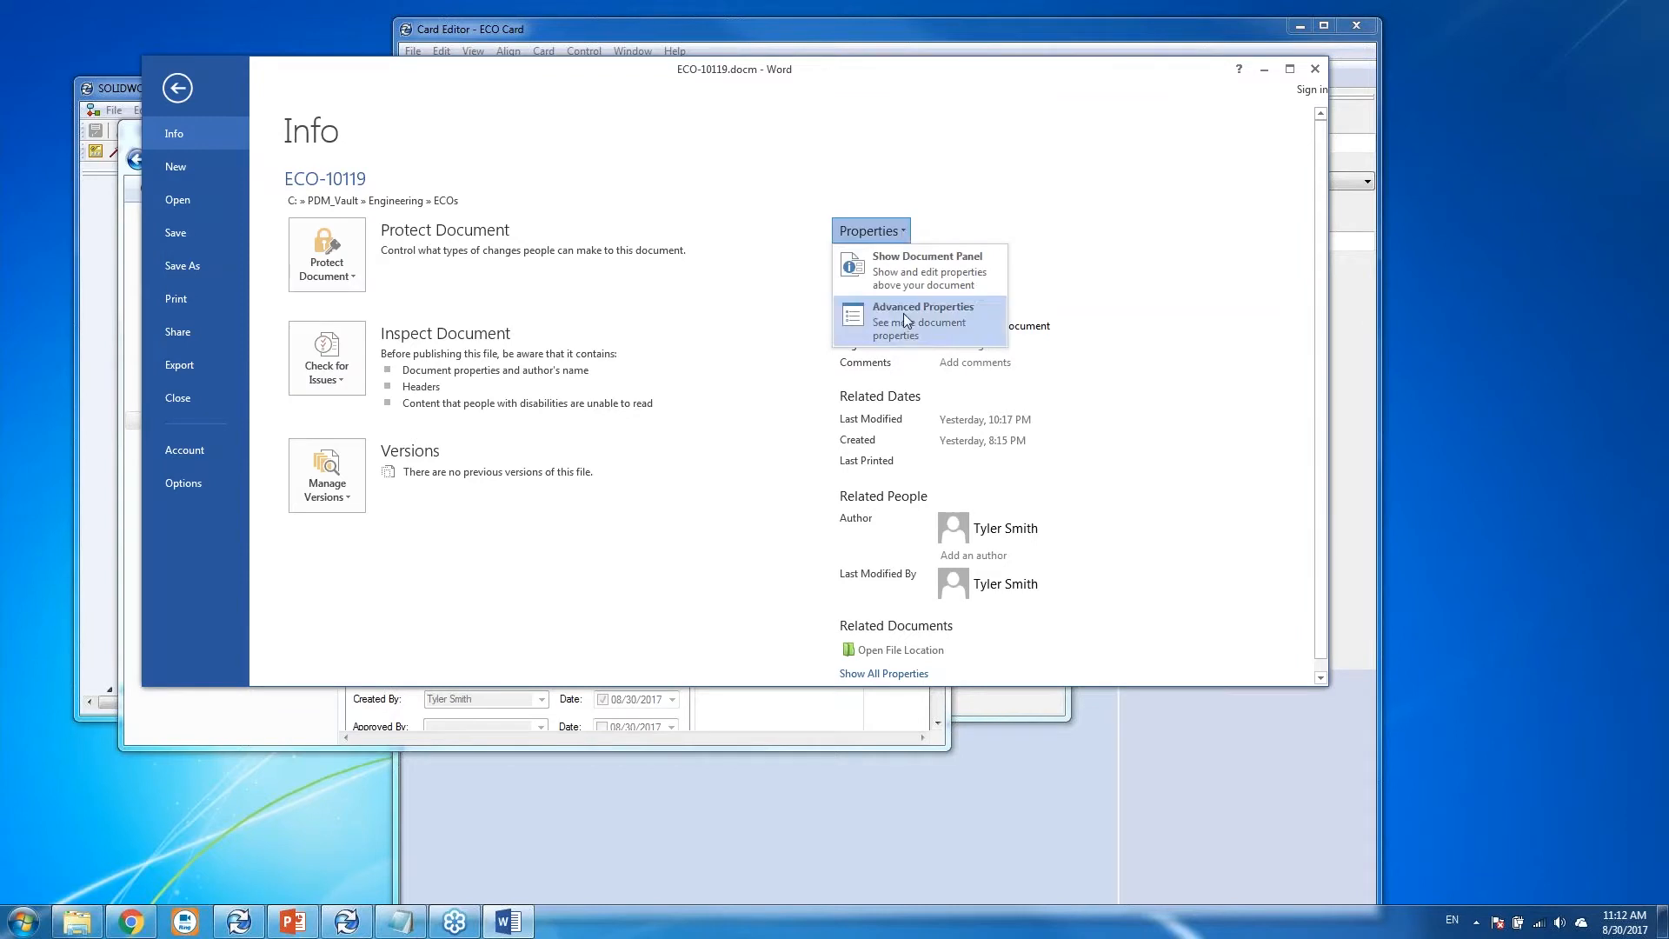
left_click(922, 328)
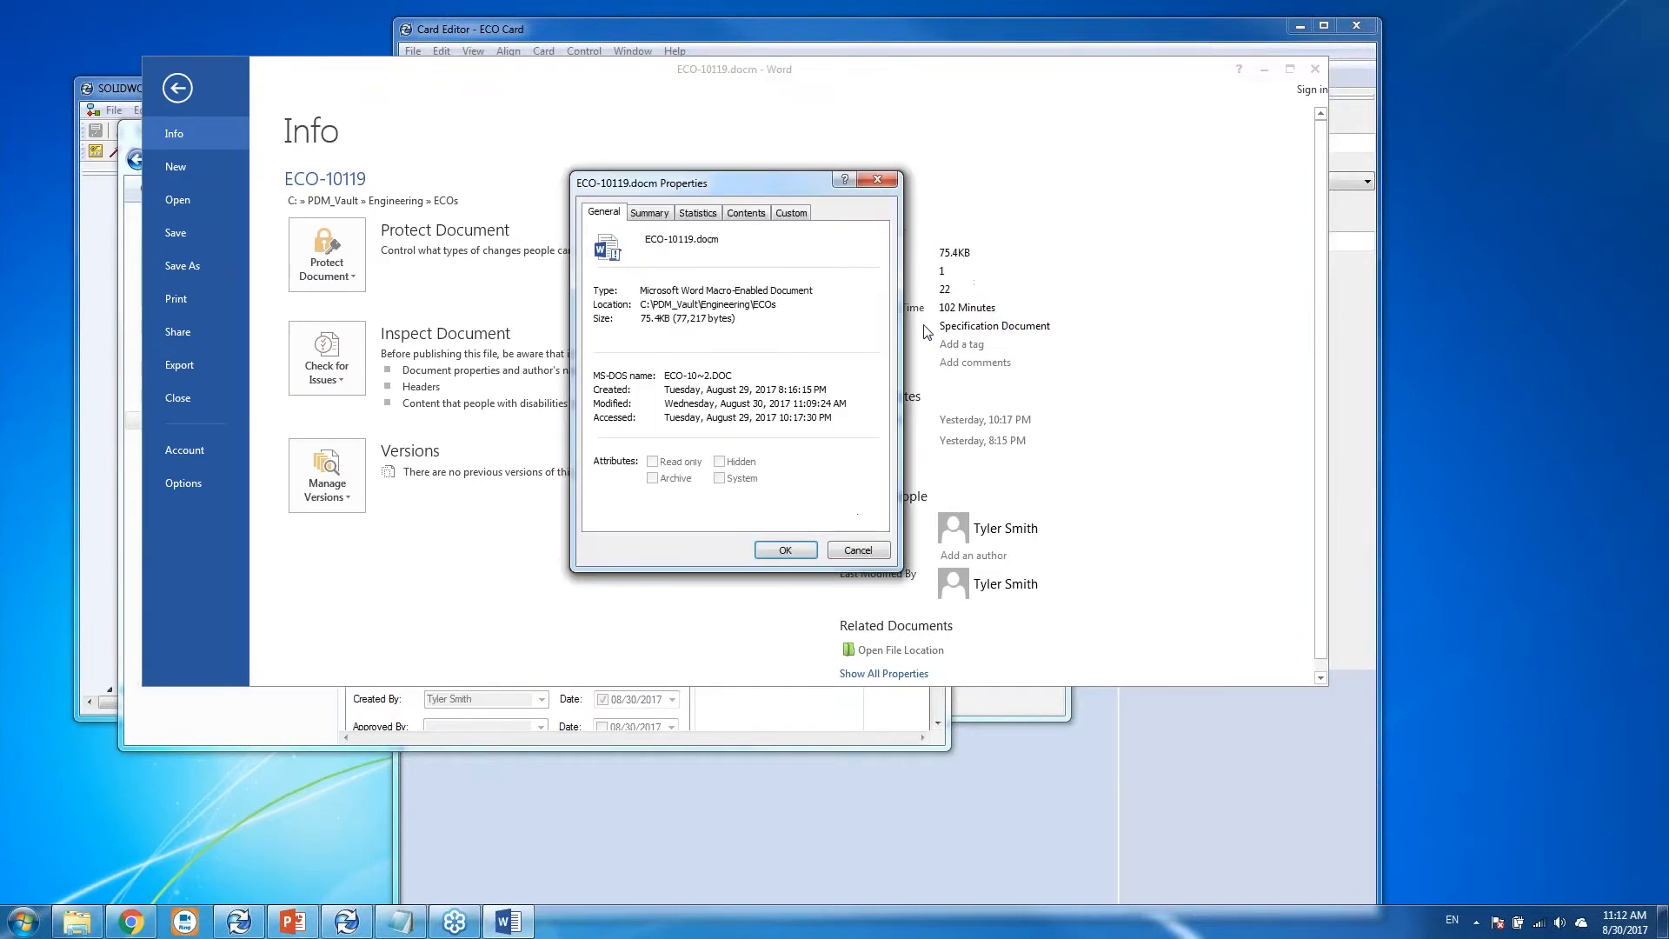
left_click(792, 214)
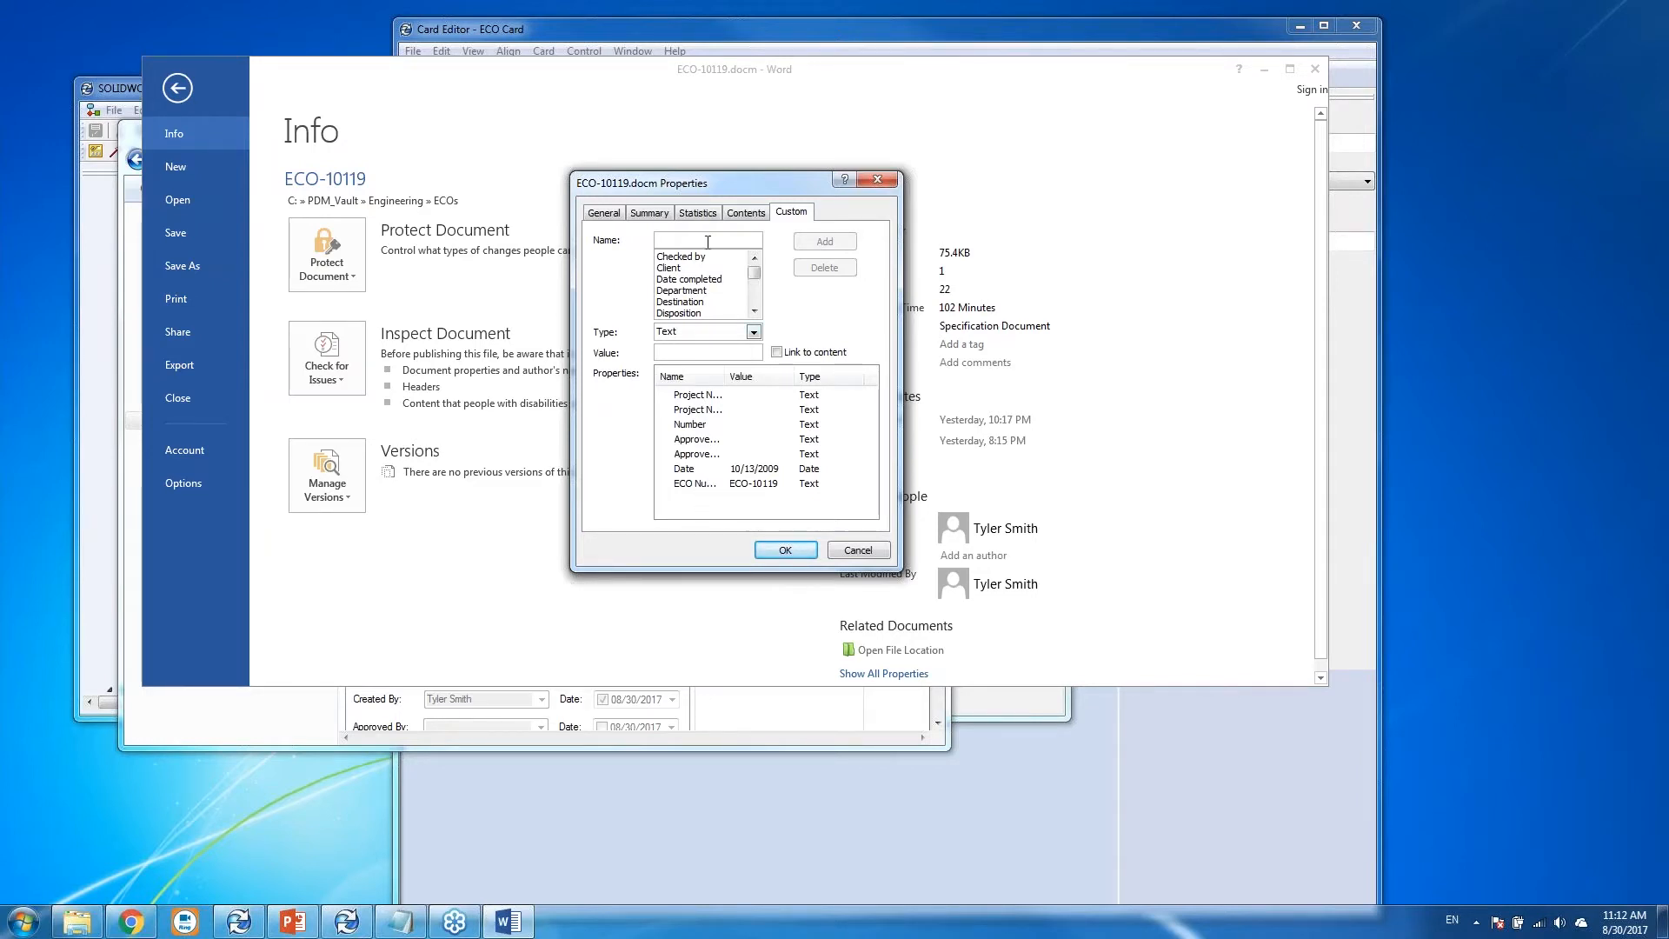
type("ffects")
left_click(776, 352)
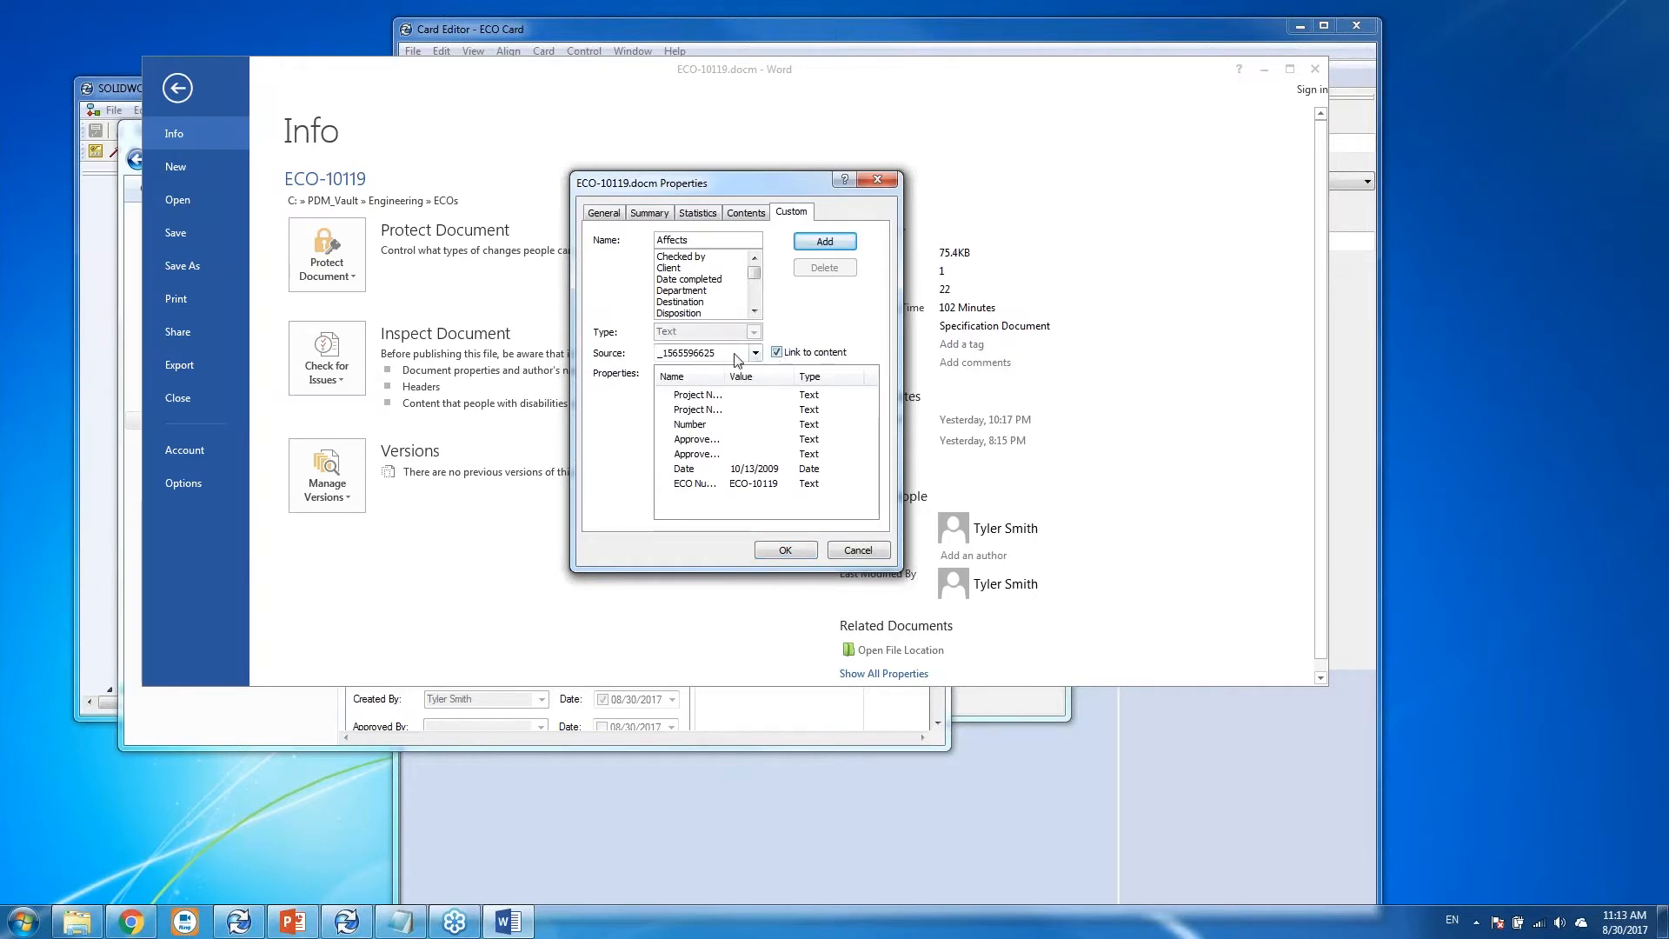
left_click(755, 353)
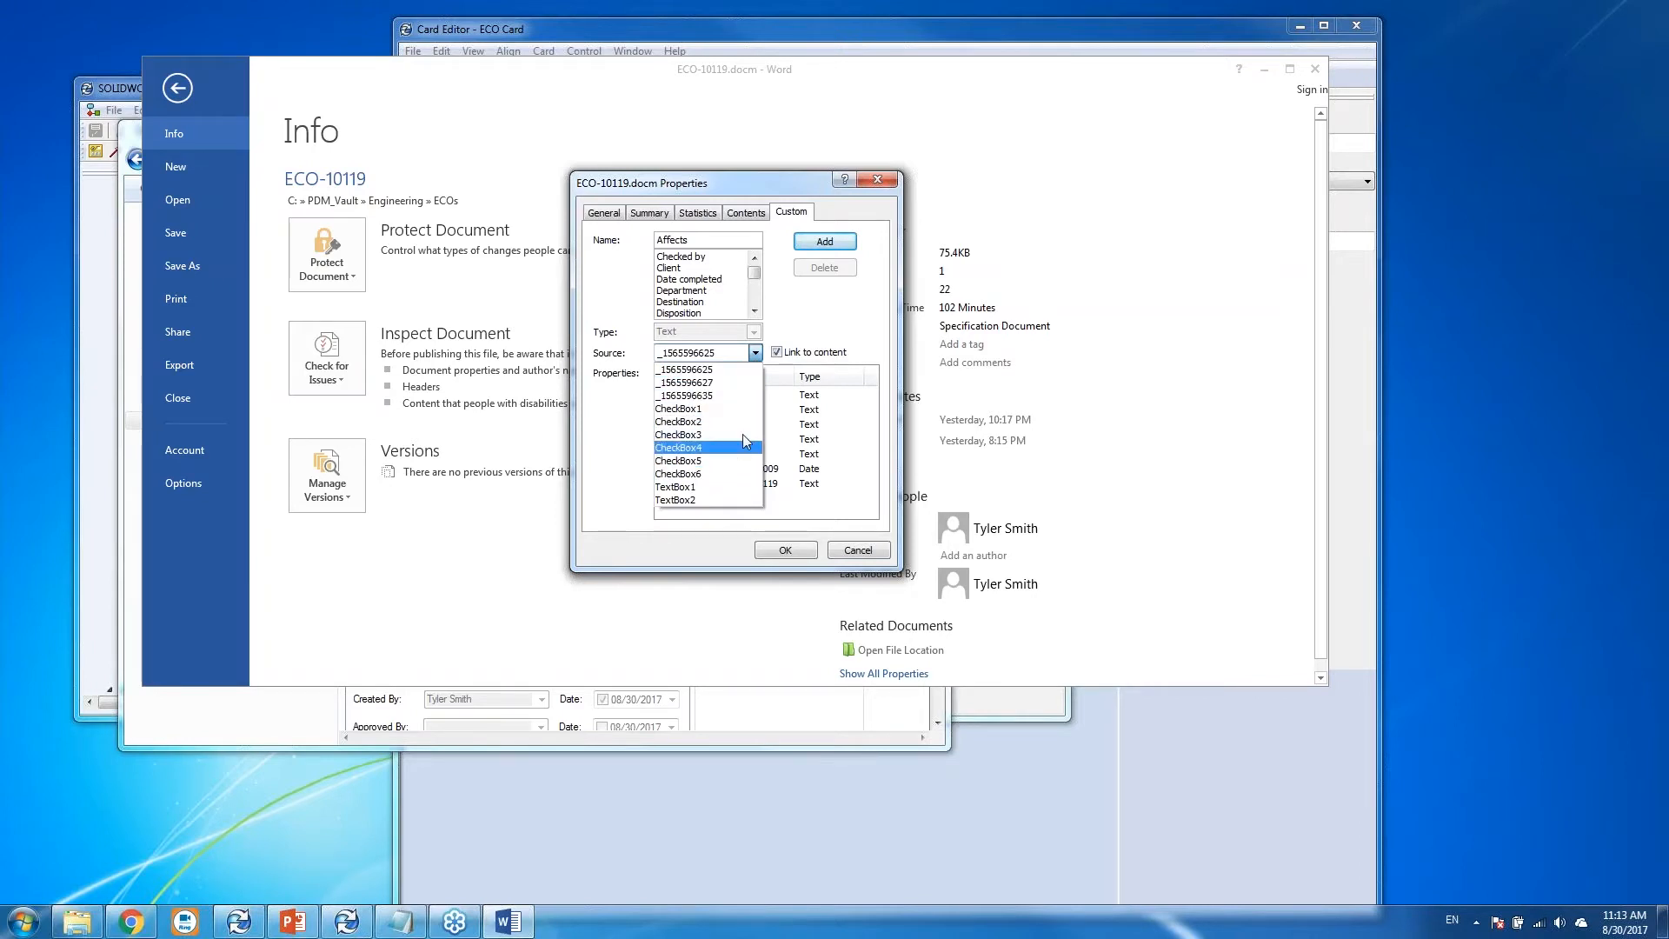
left_click(826, 334)
left_click(826, 241)
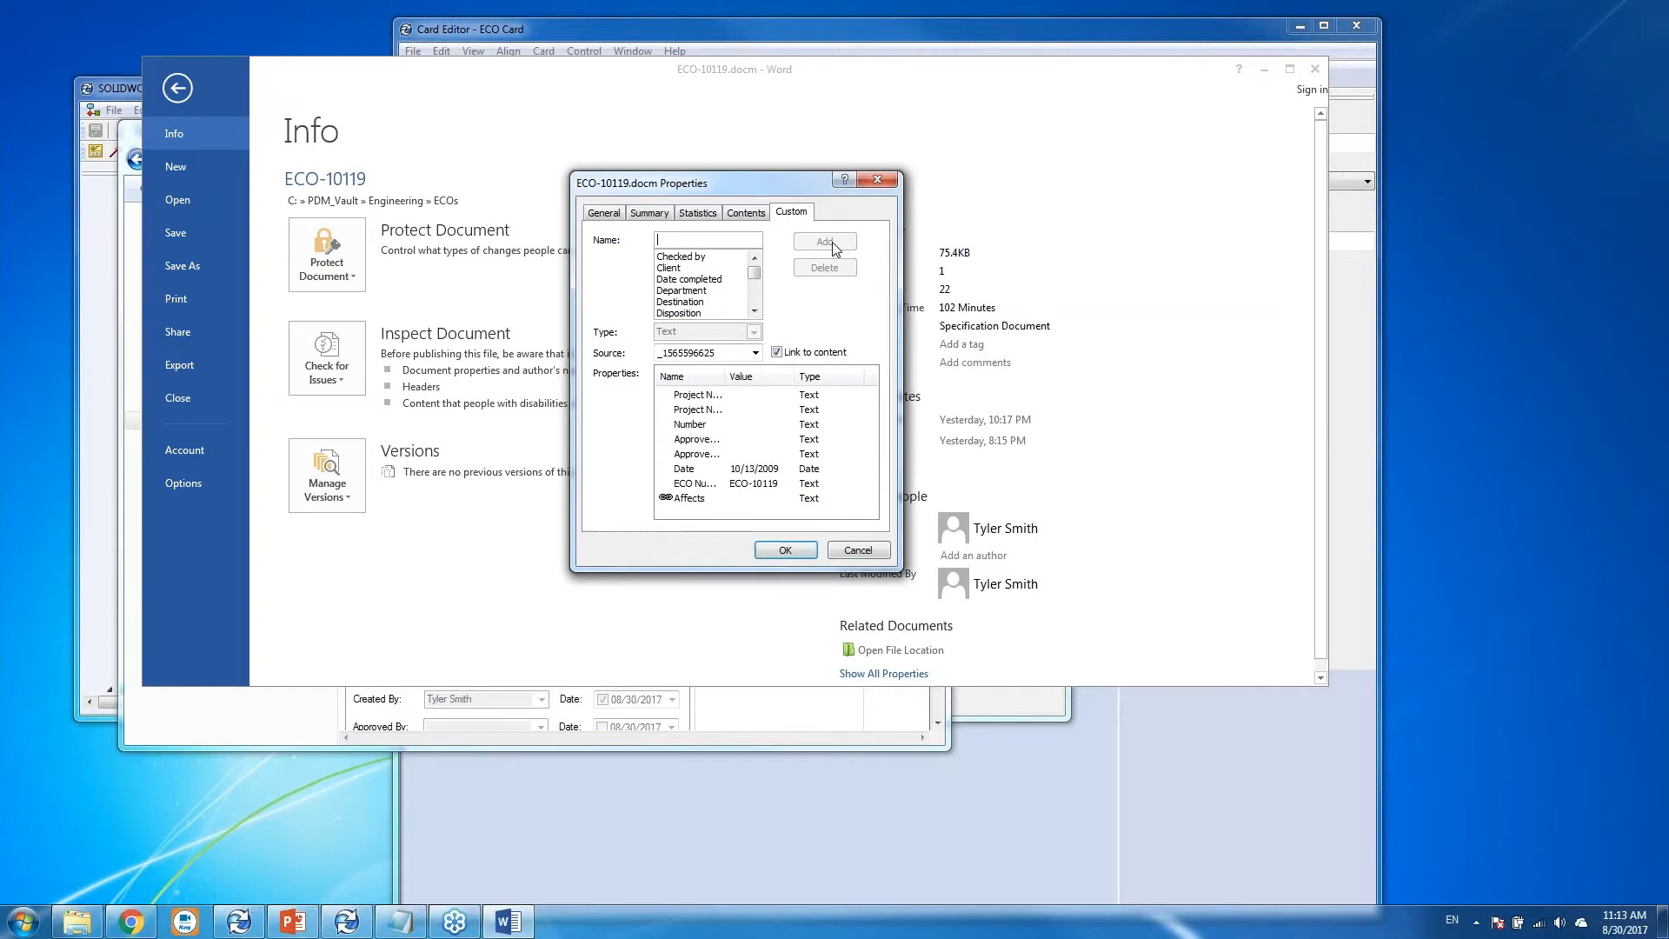
left_click(801, 553)
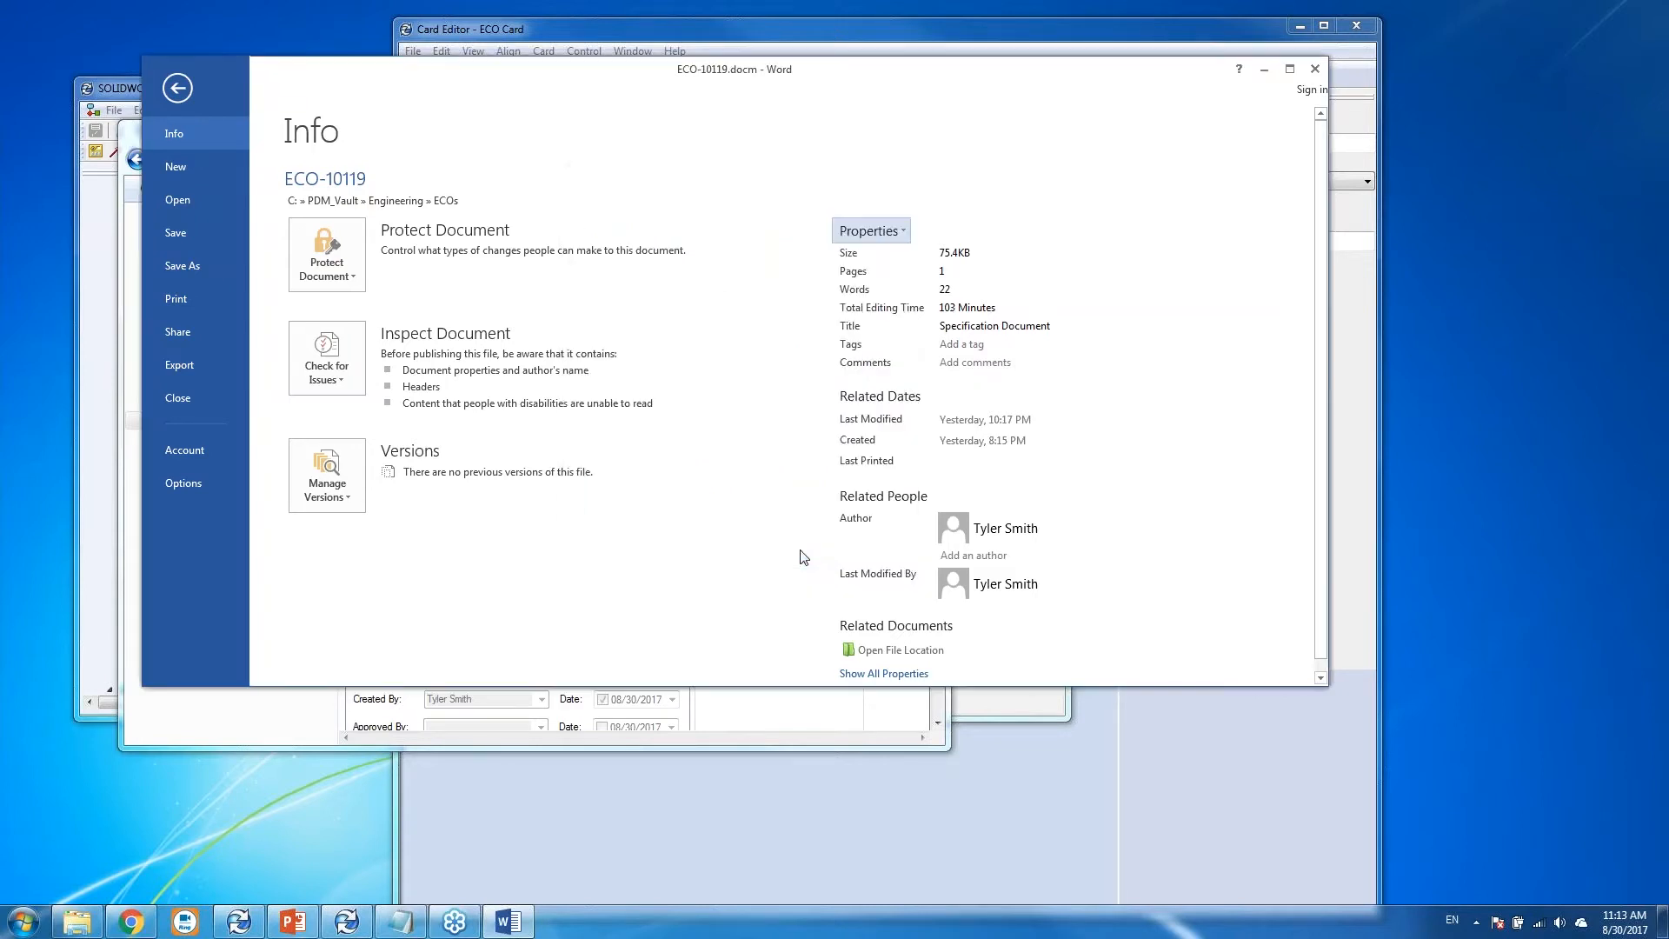
left_click(179, 90)
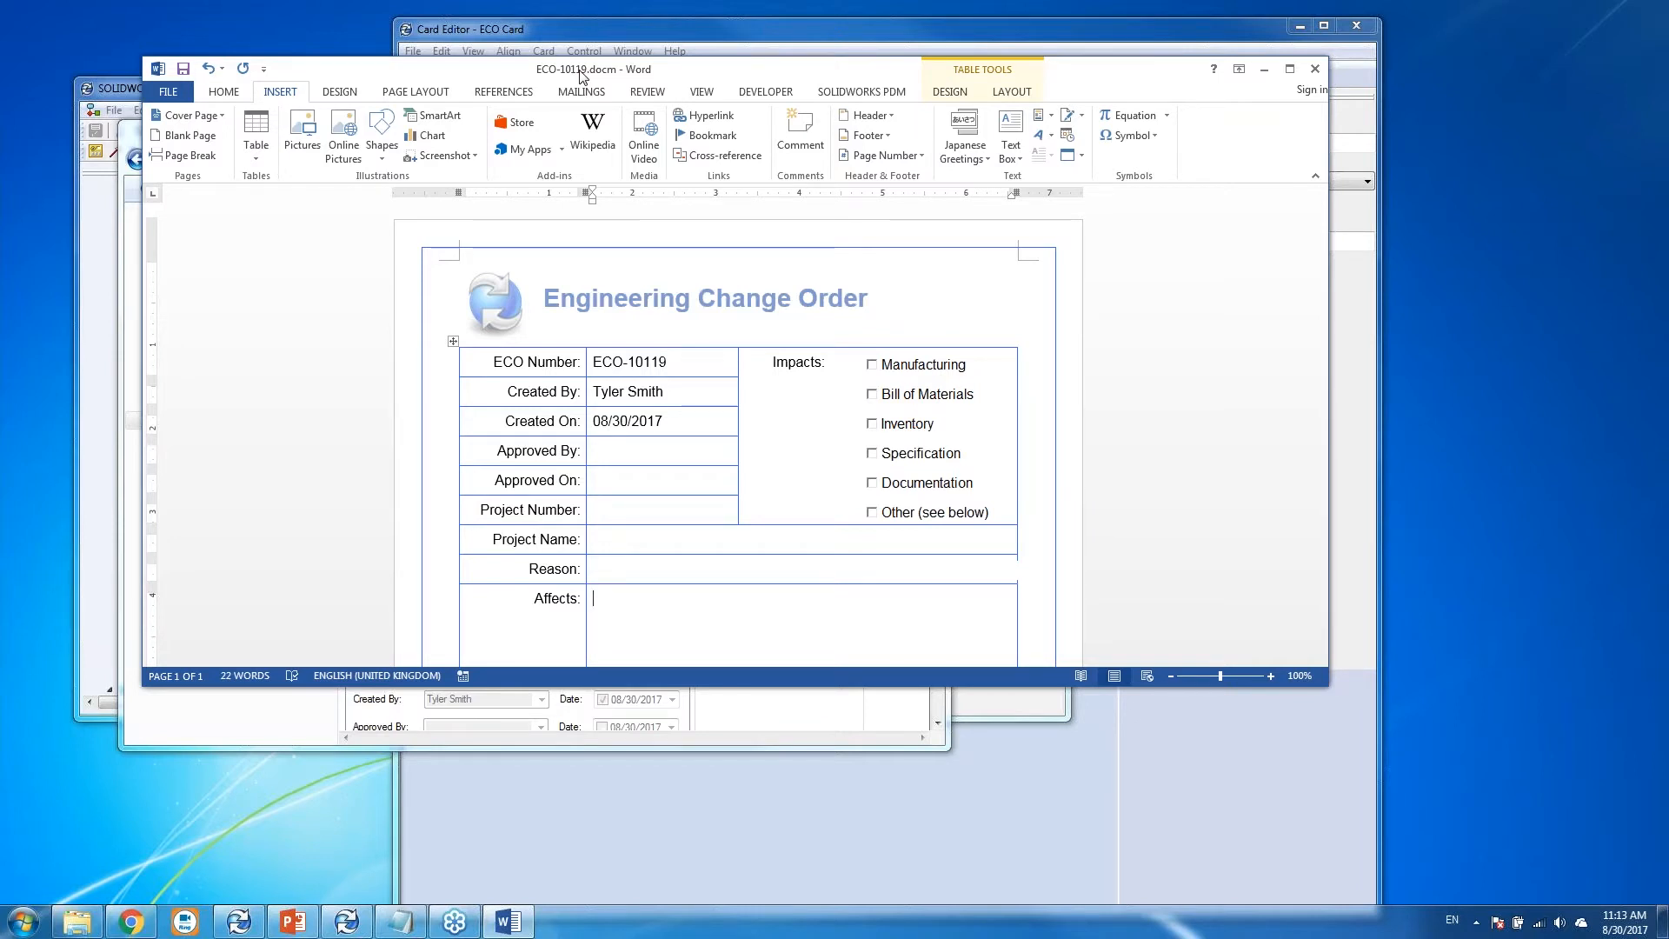
Move the Word window aside and expand the vault's list of variables in the PDM administration tool.
left_click_drag(587, 75, 559, 182)
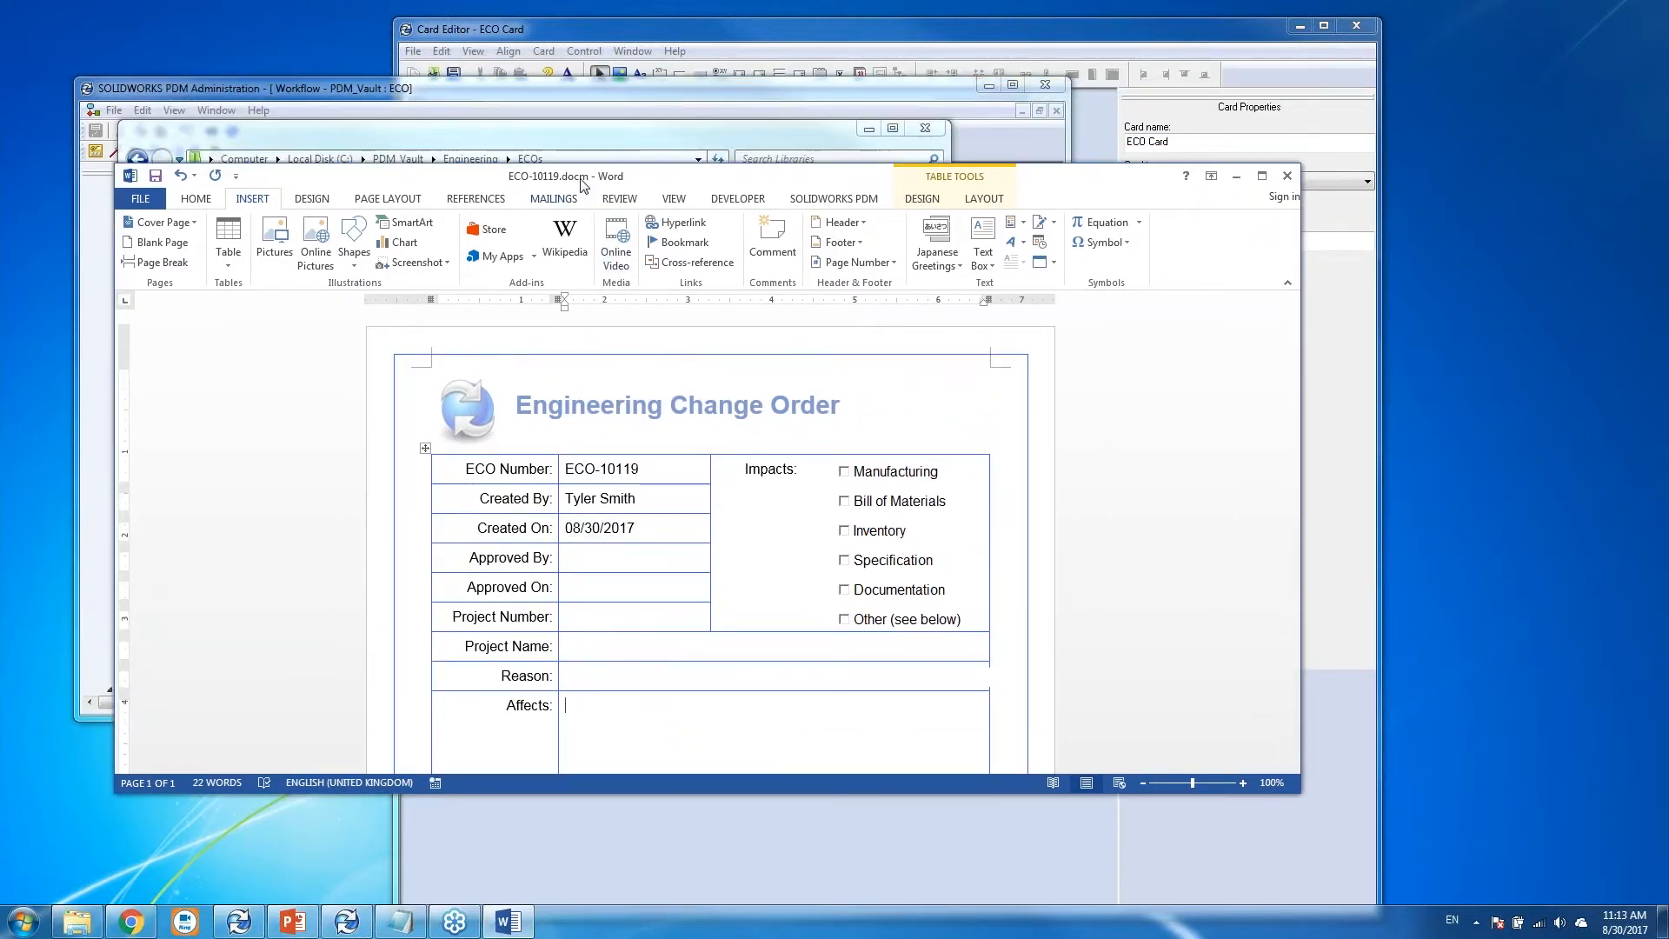
left_click_drag(582, 181, 648, 462)
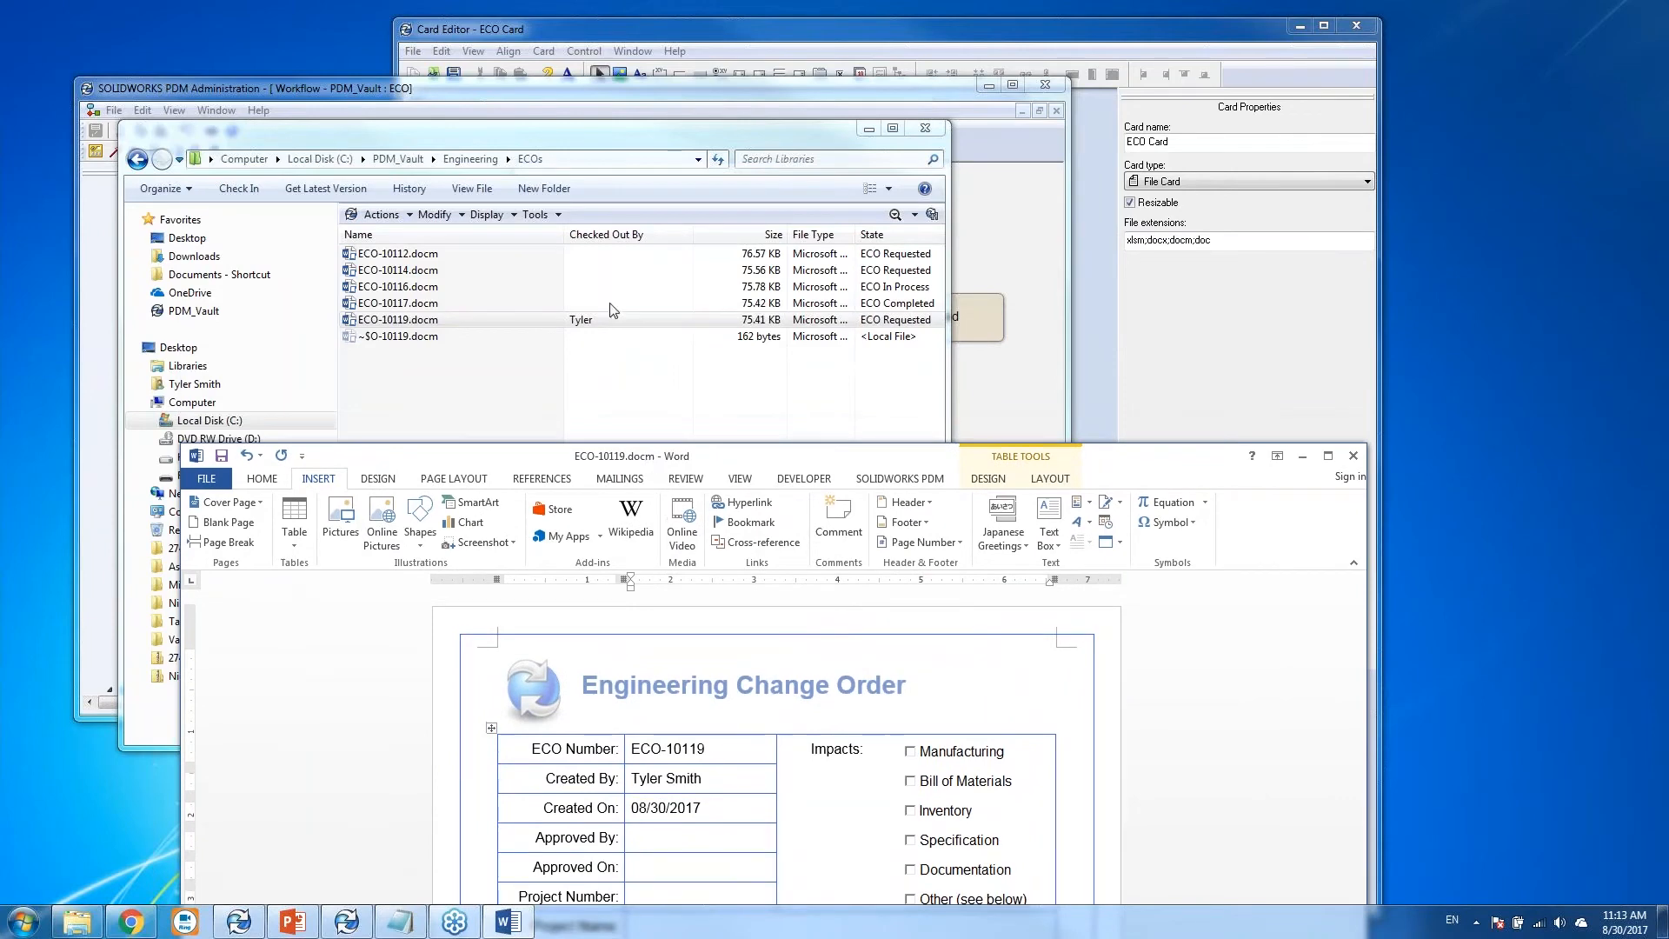
left_click(556, 93)
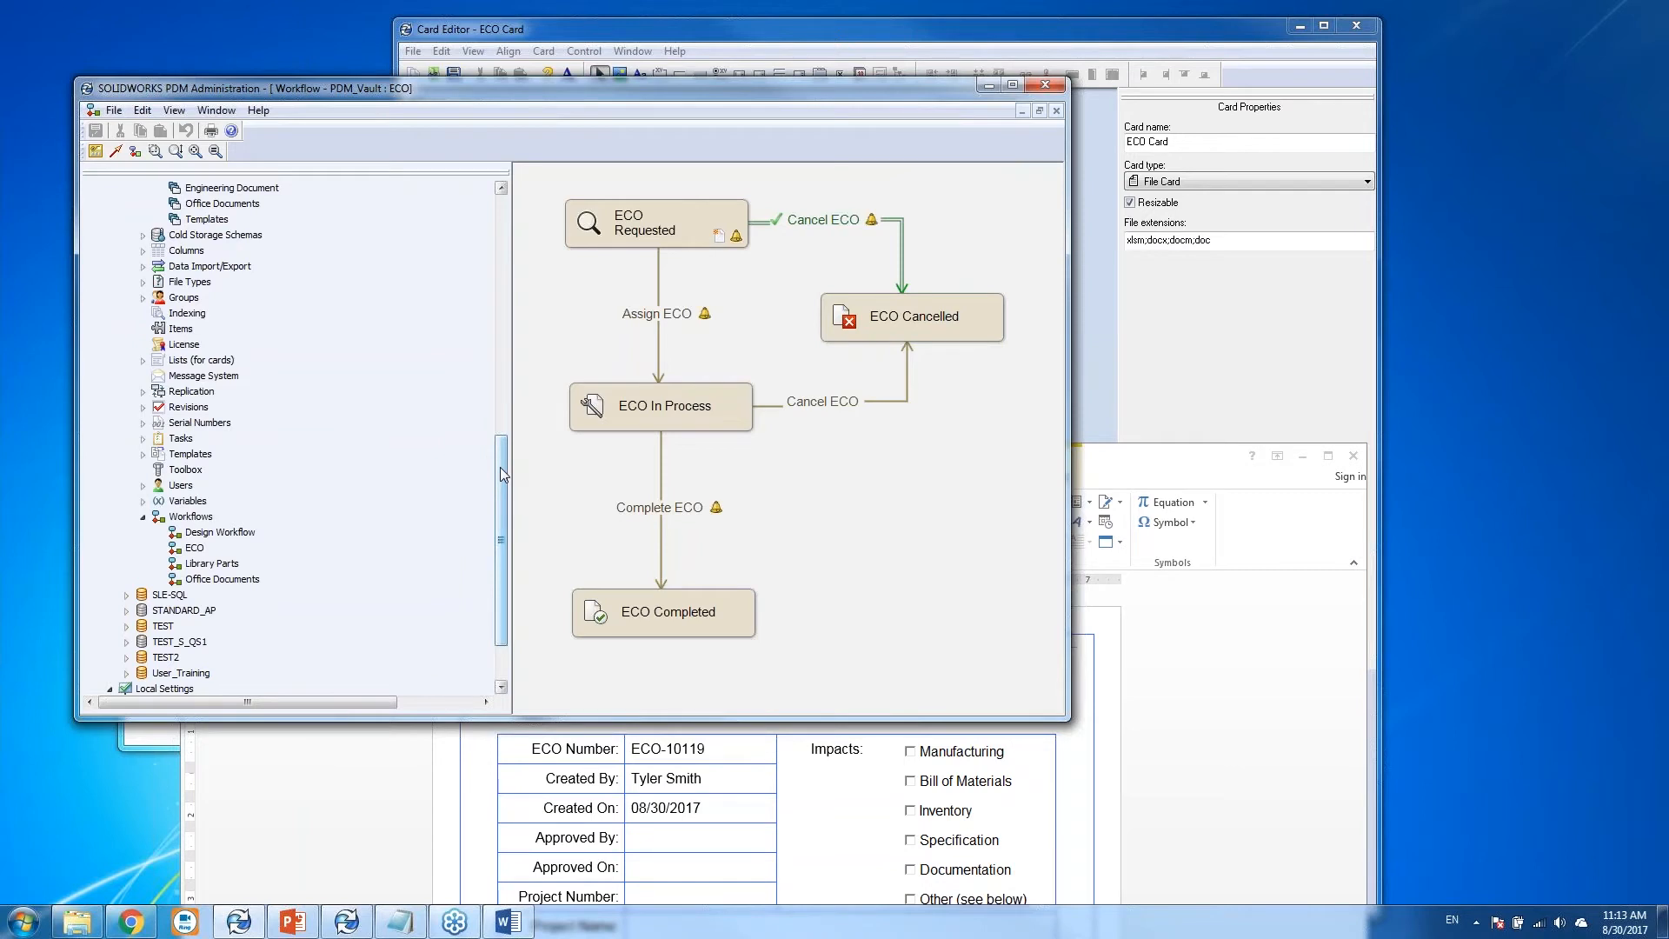
scroll(501, 474, "down", 1)
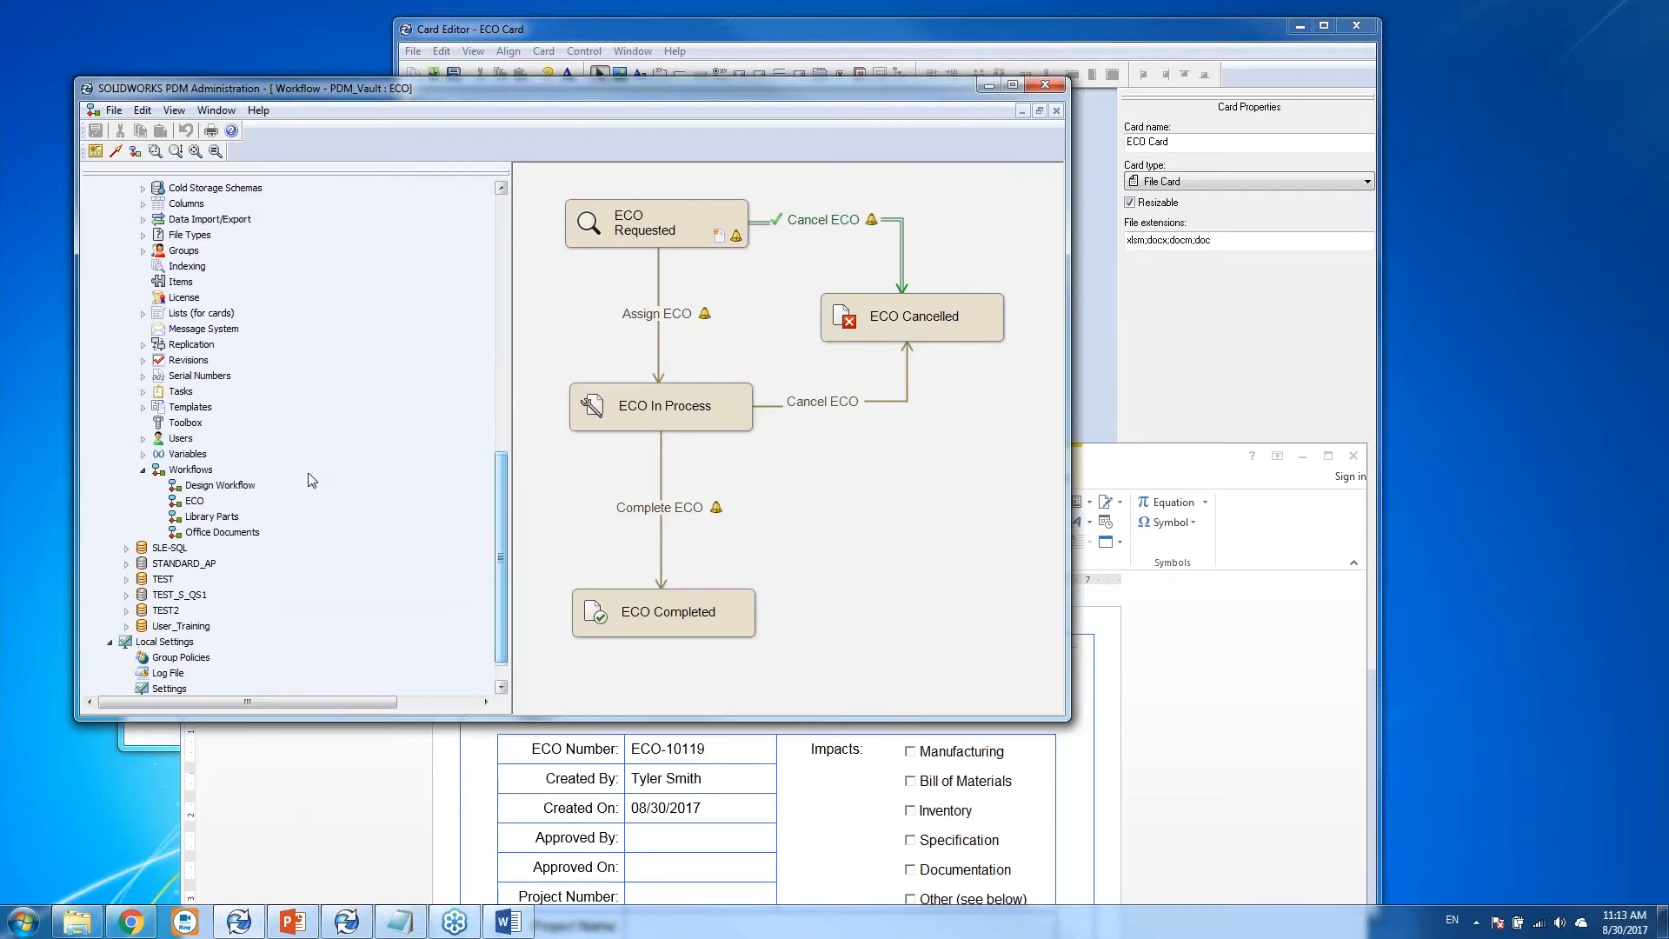
left_click(144, 454)
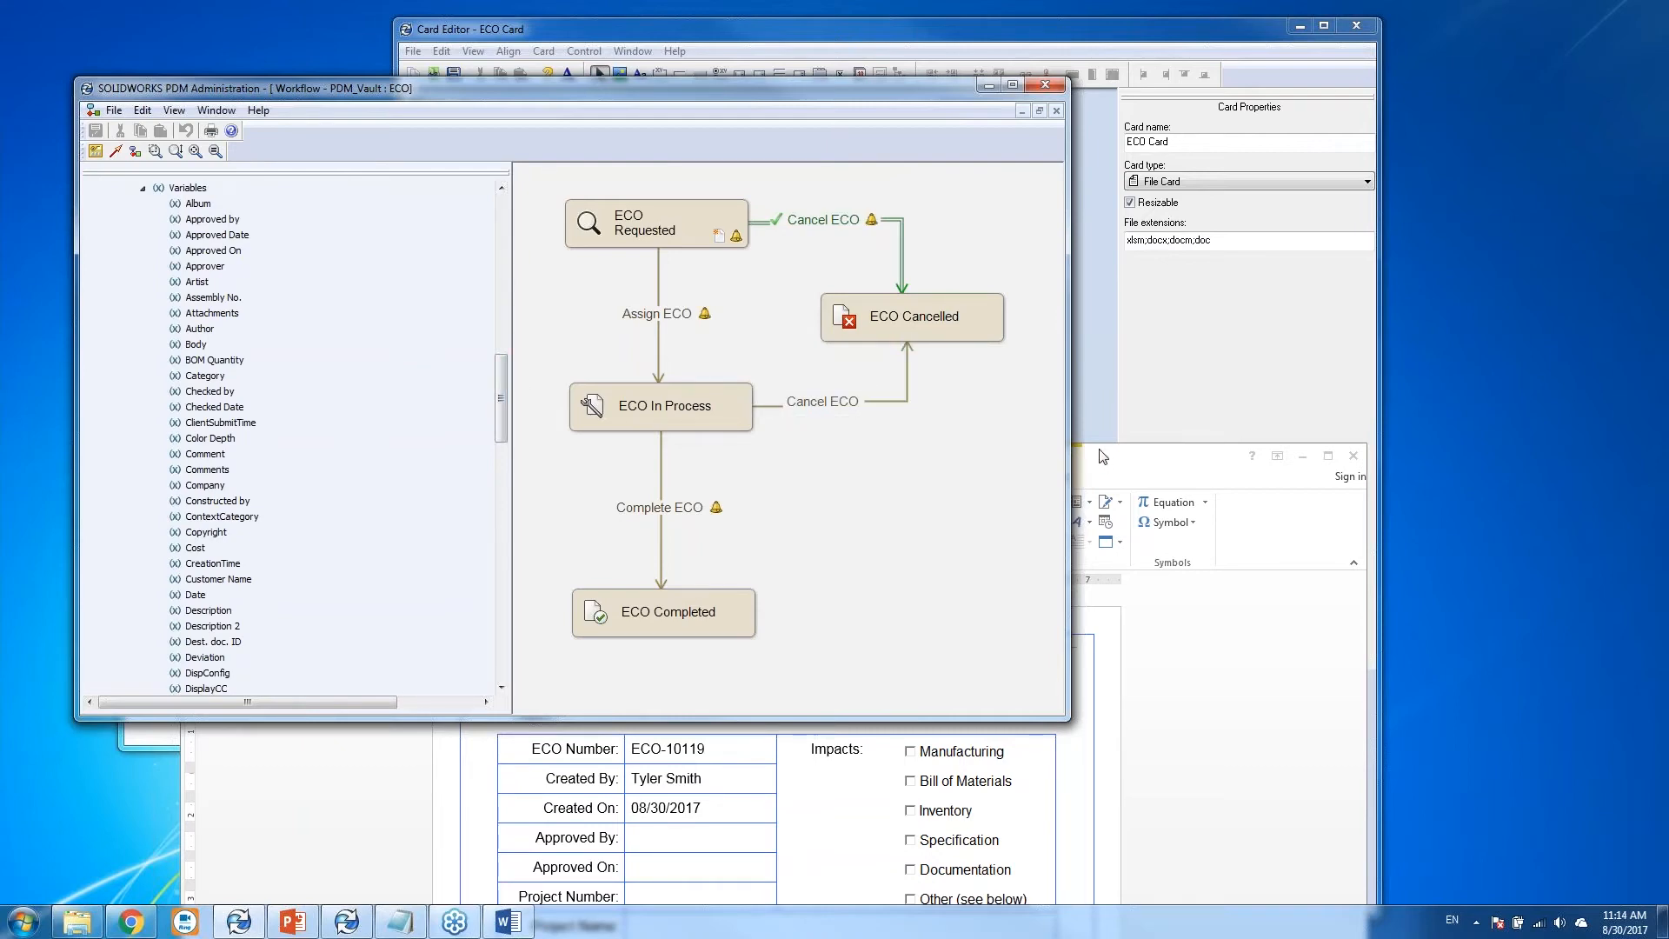
Switch to the Card Editor and examine the Impacts variable's CustomProperty attribute mapping and valid file extensions on the ECO card.
left_click(1092, 382)
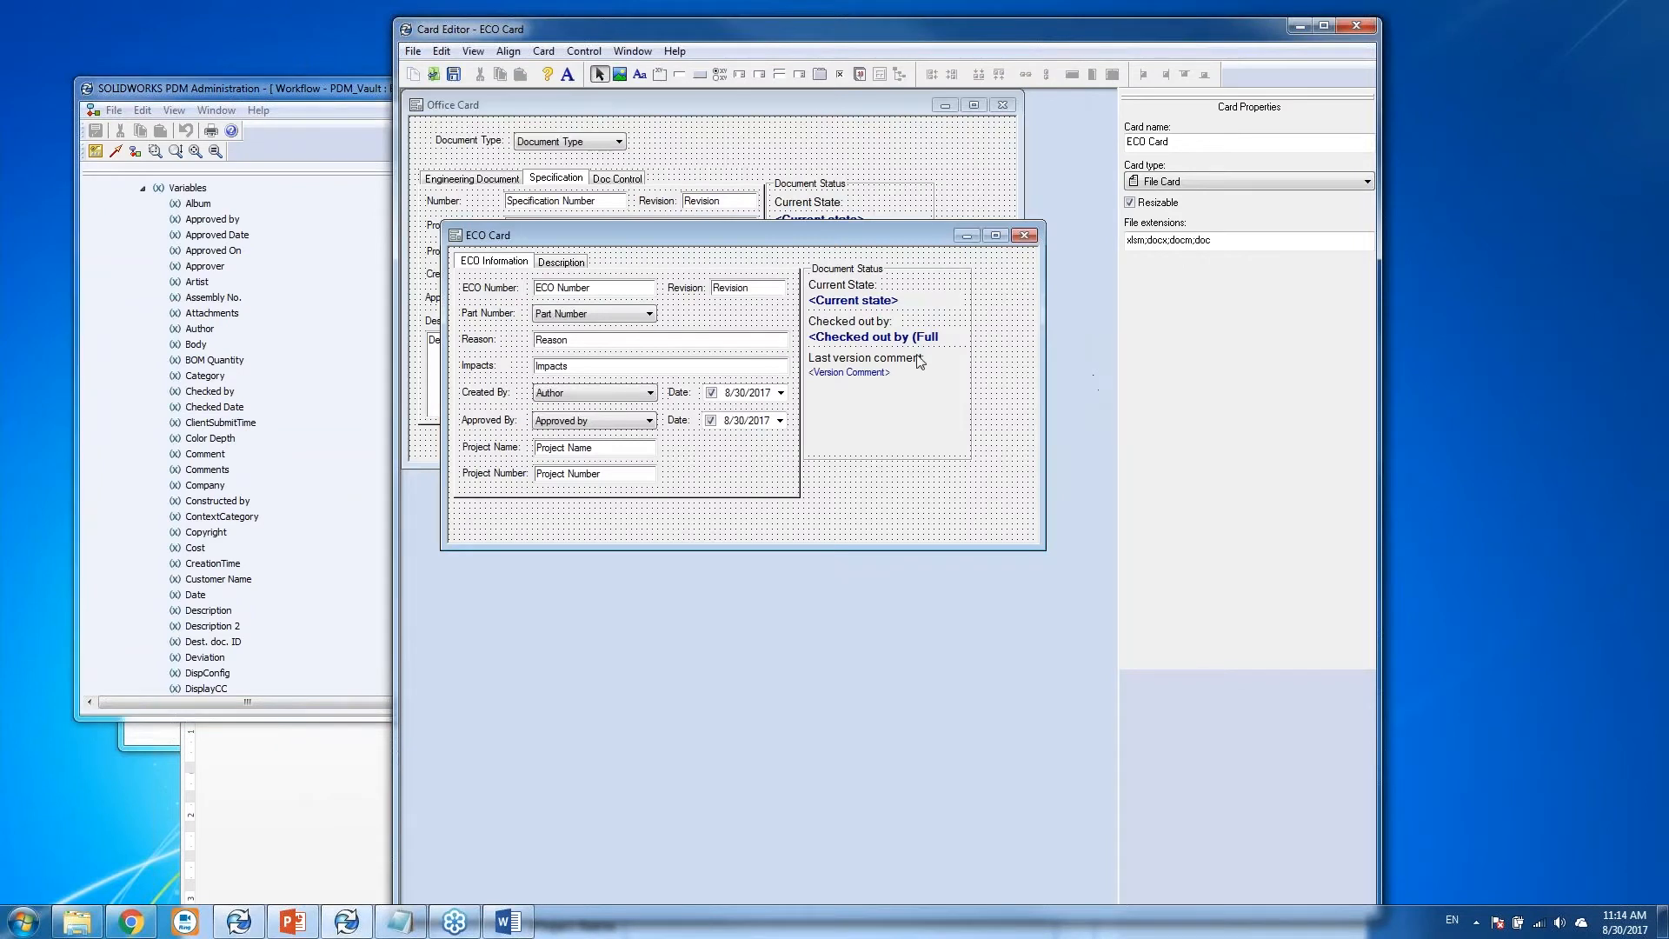
left_click(643, 369)
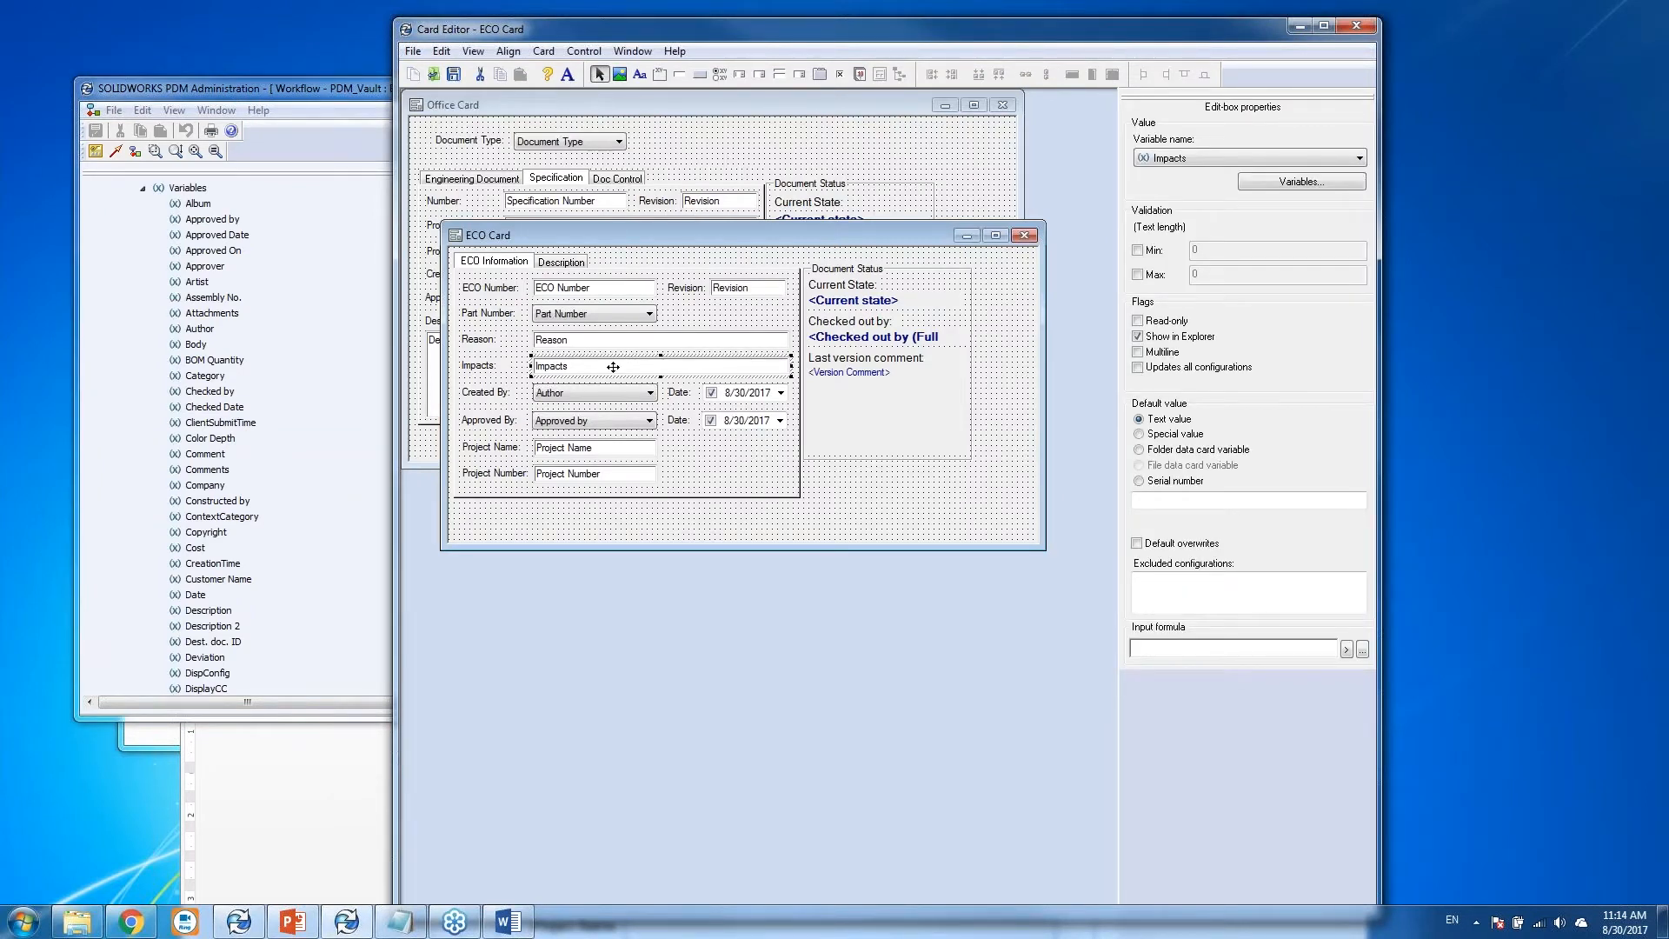
left_click(1290, 183)
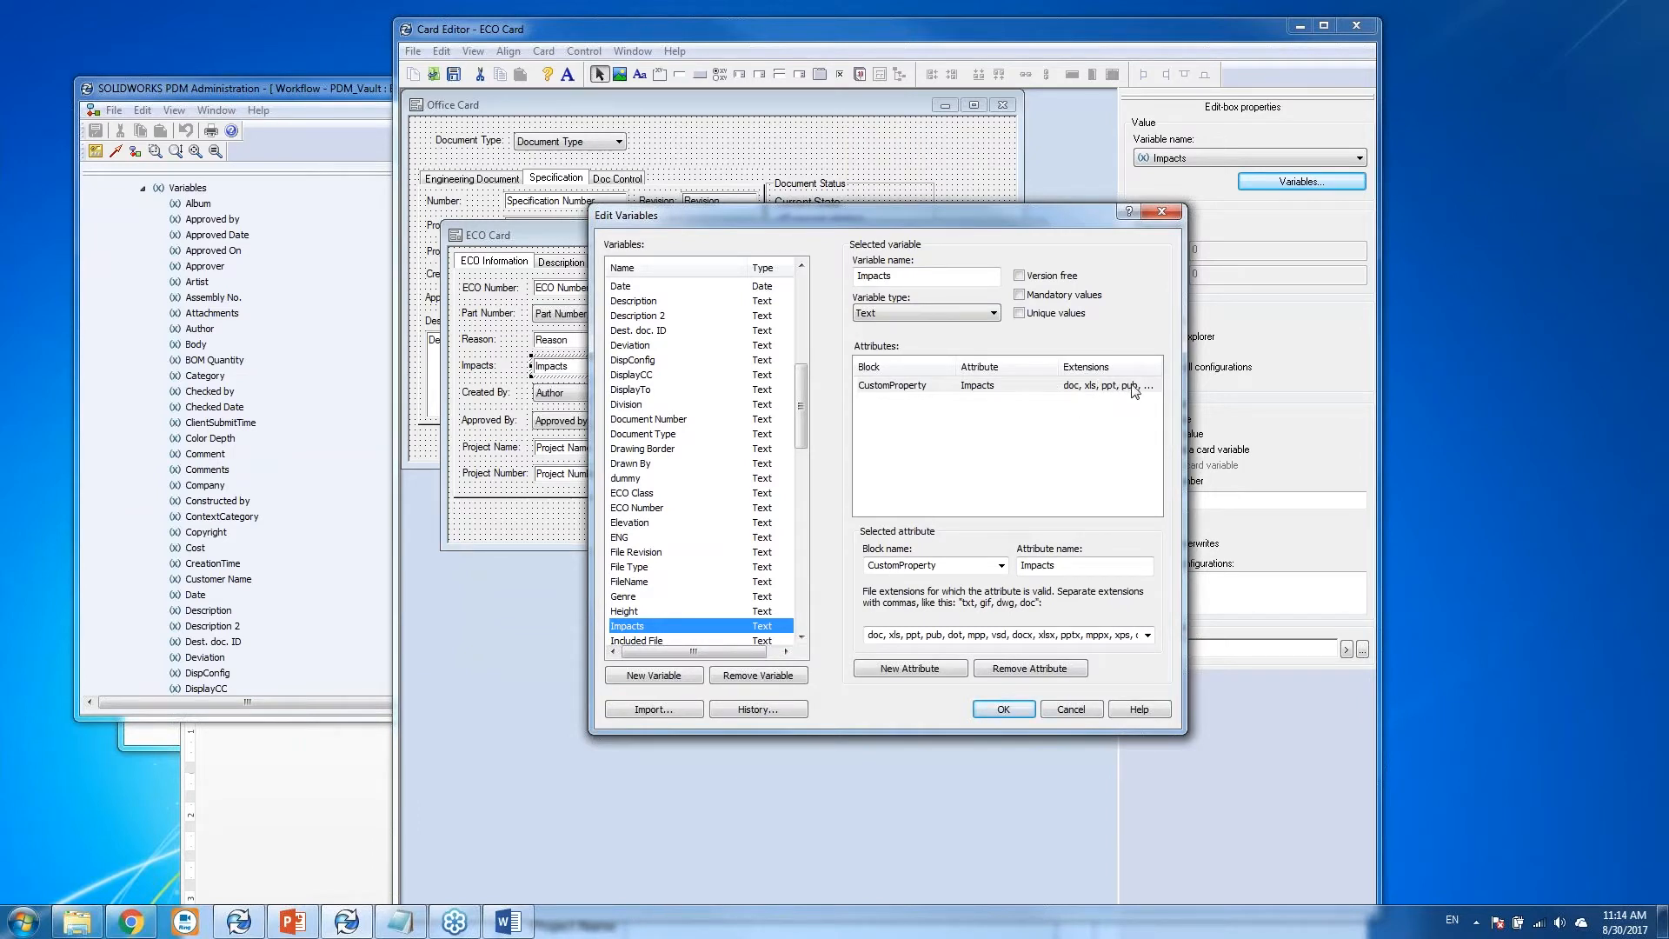
left_click(1056, 637)
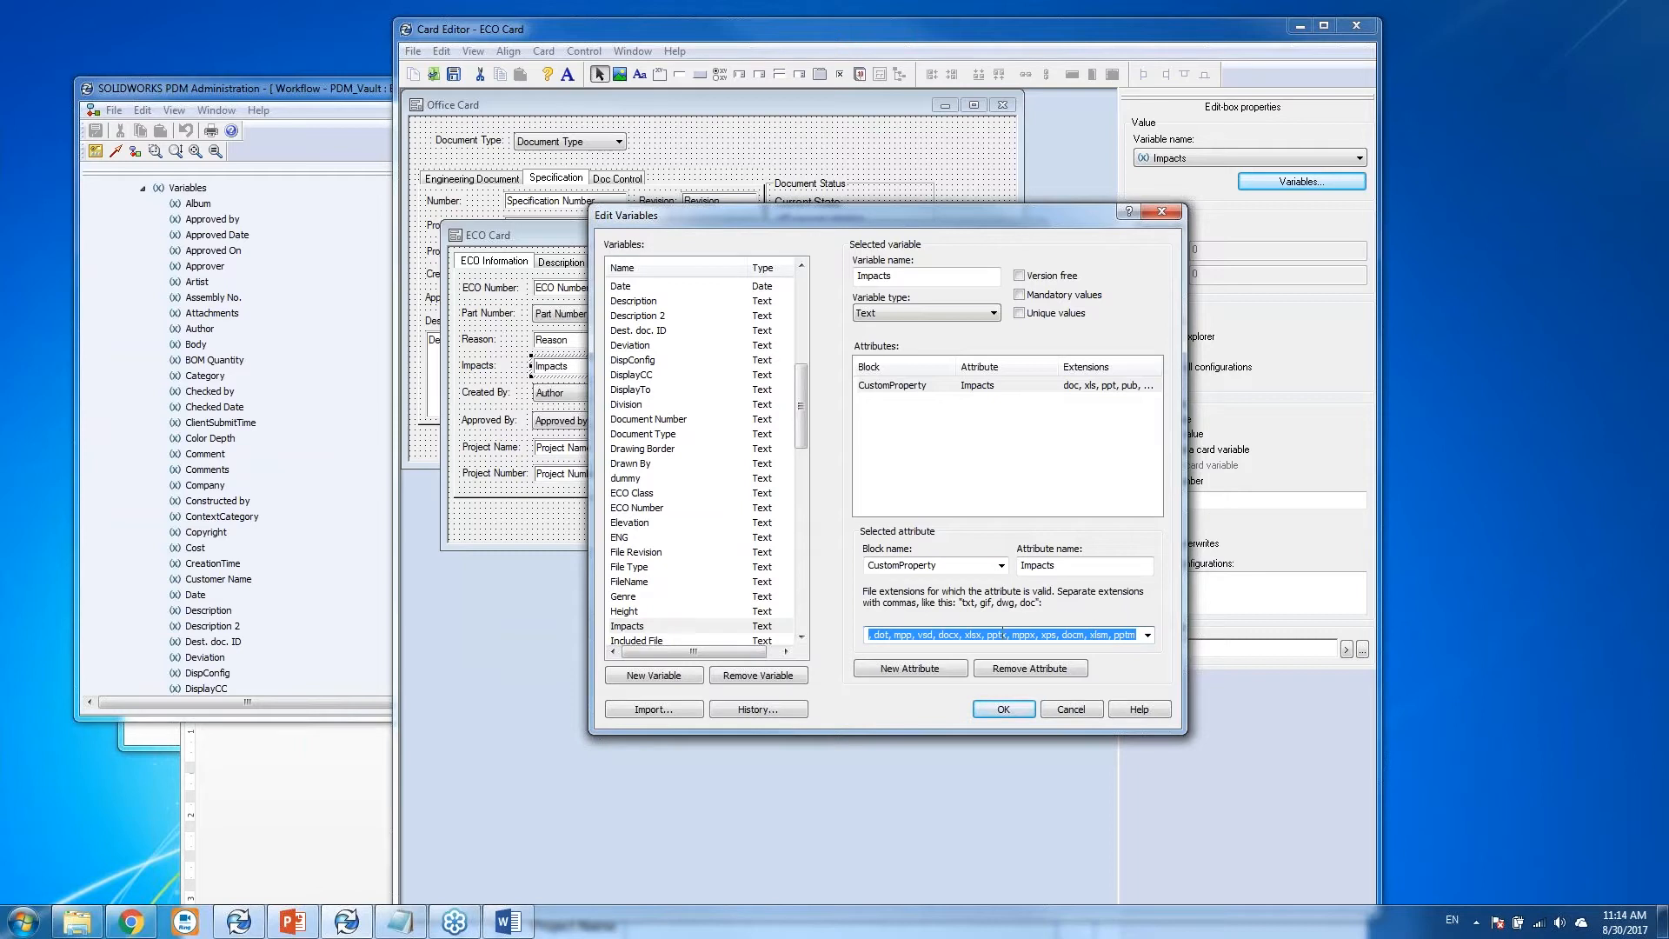
left_click(934, 636)
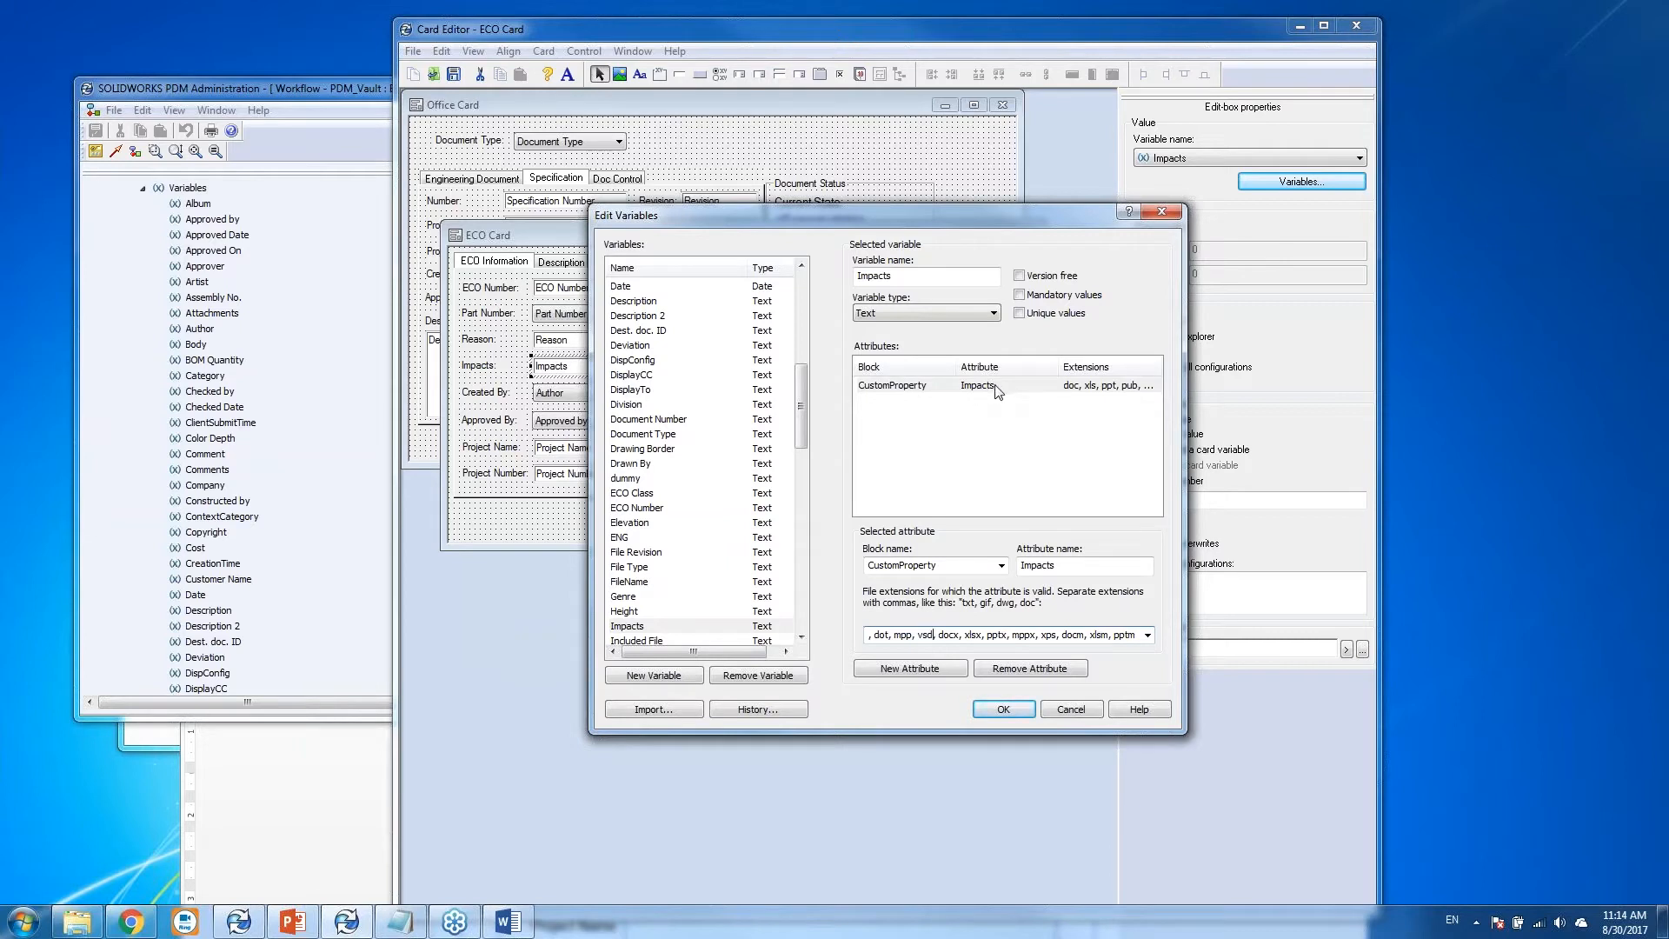
left_click(1071, 710)
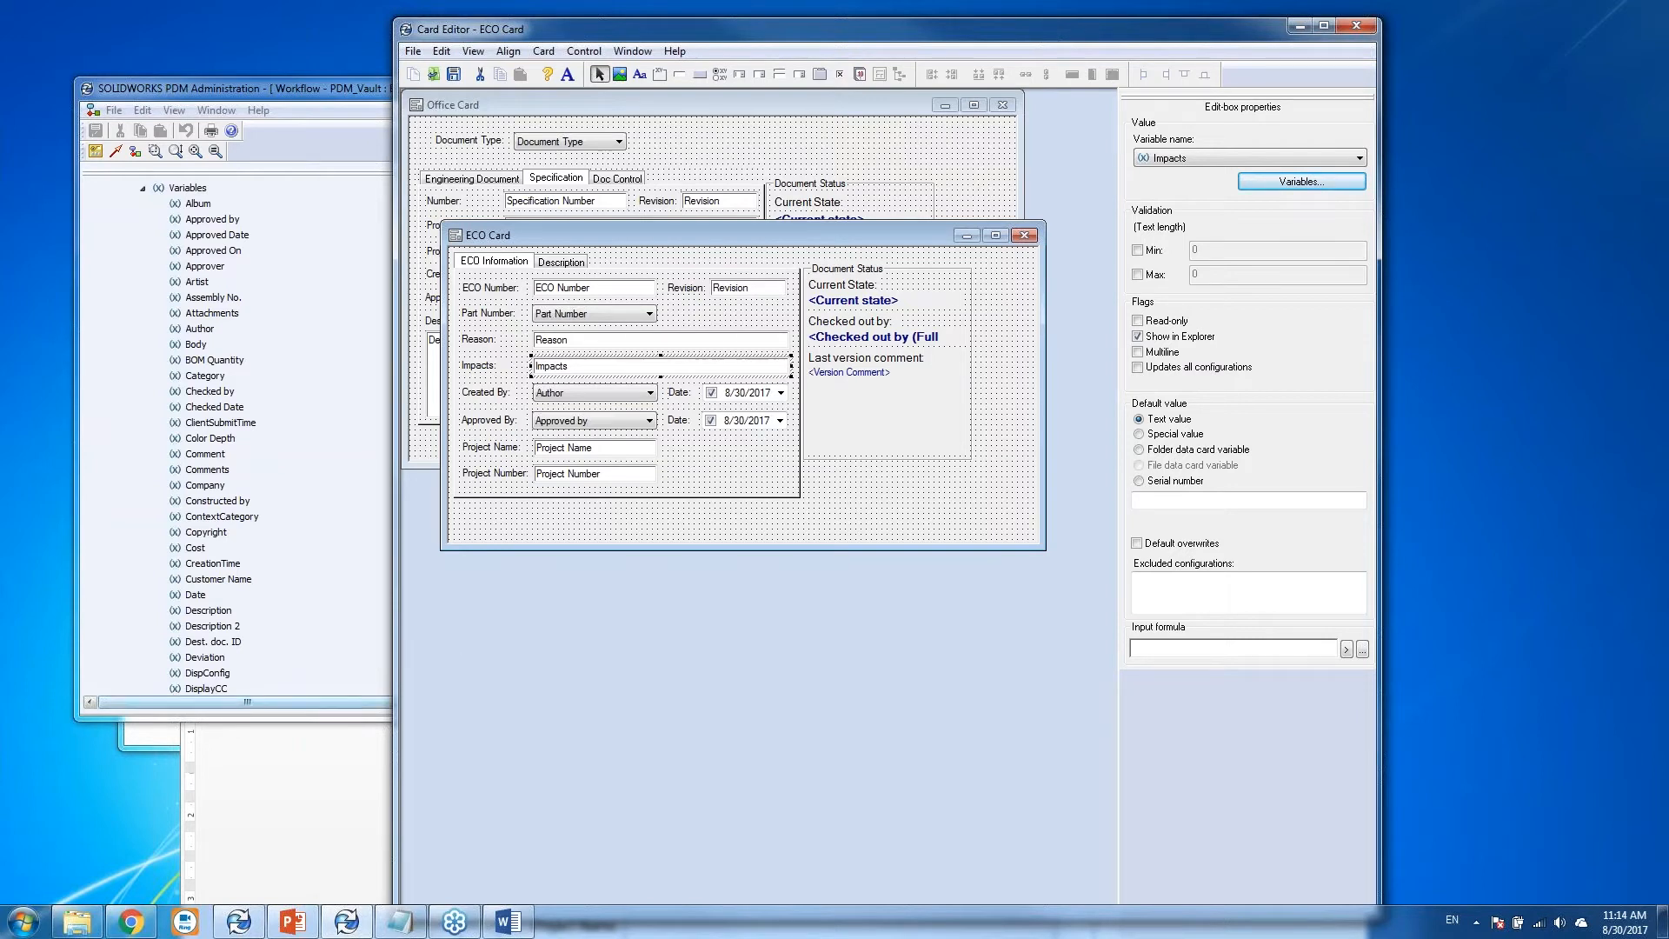
Switch back to the vault window and open the Design Data folder under Engineering.
left_click(76, 921)
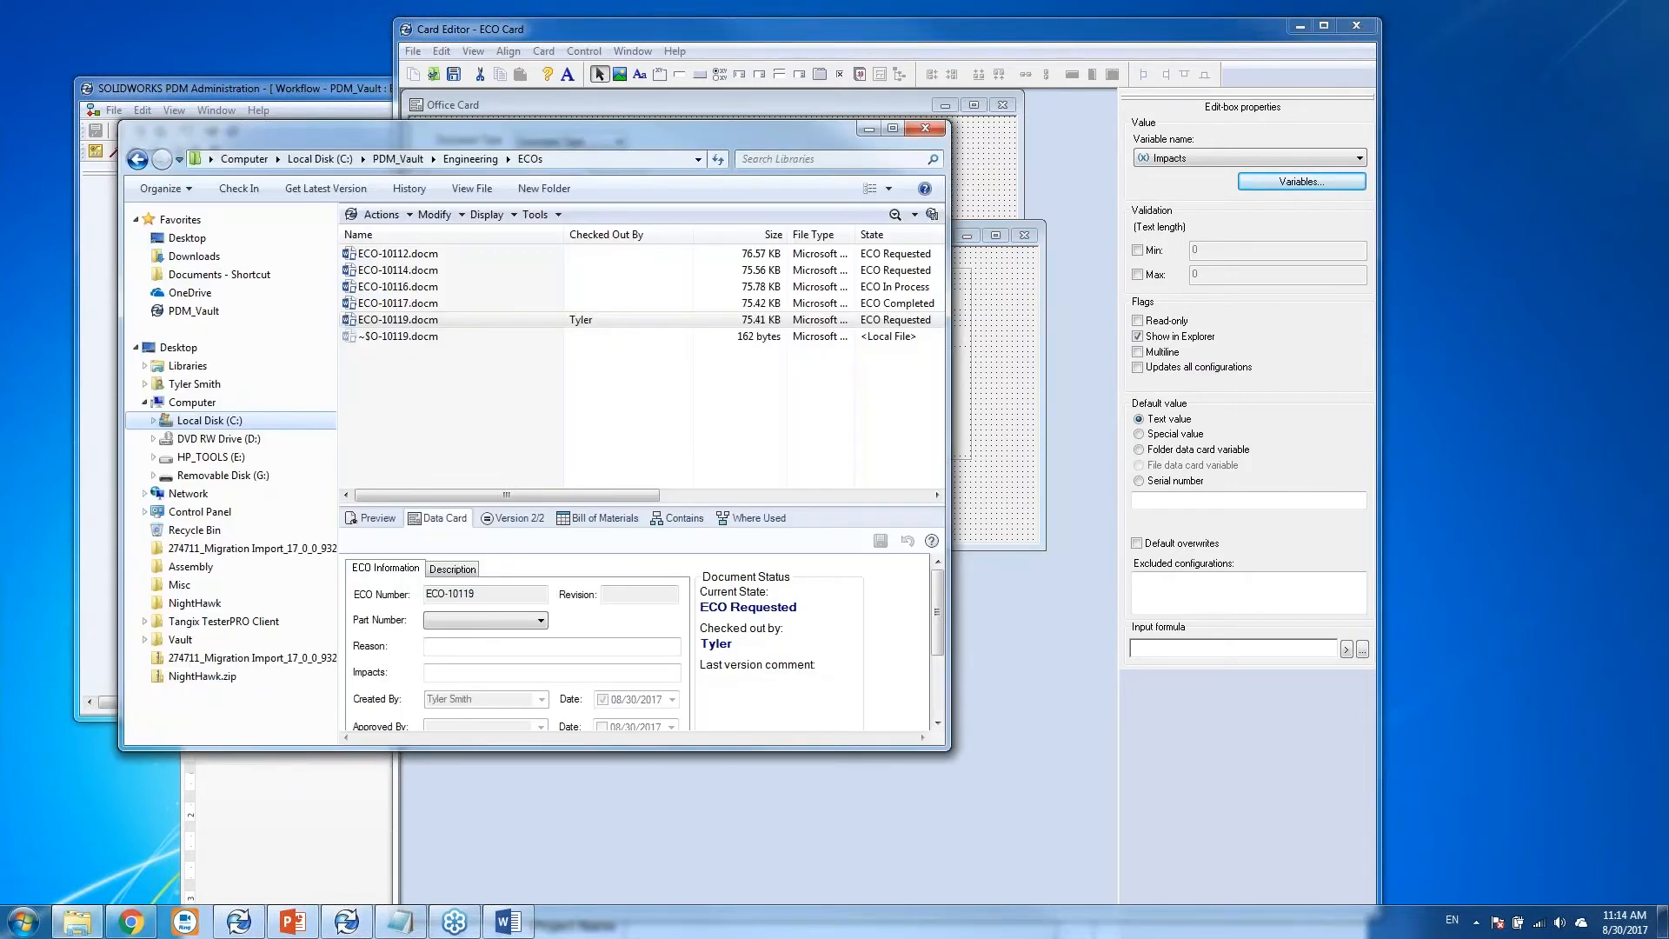
left_click(457, 160)
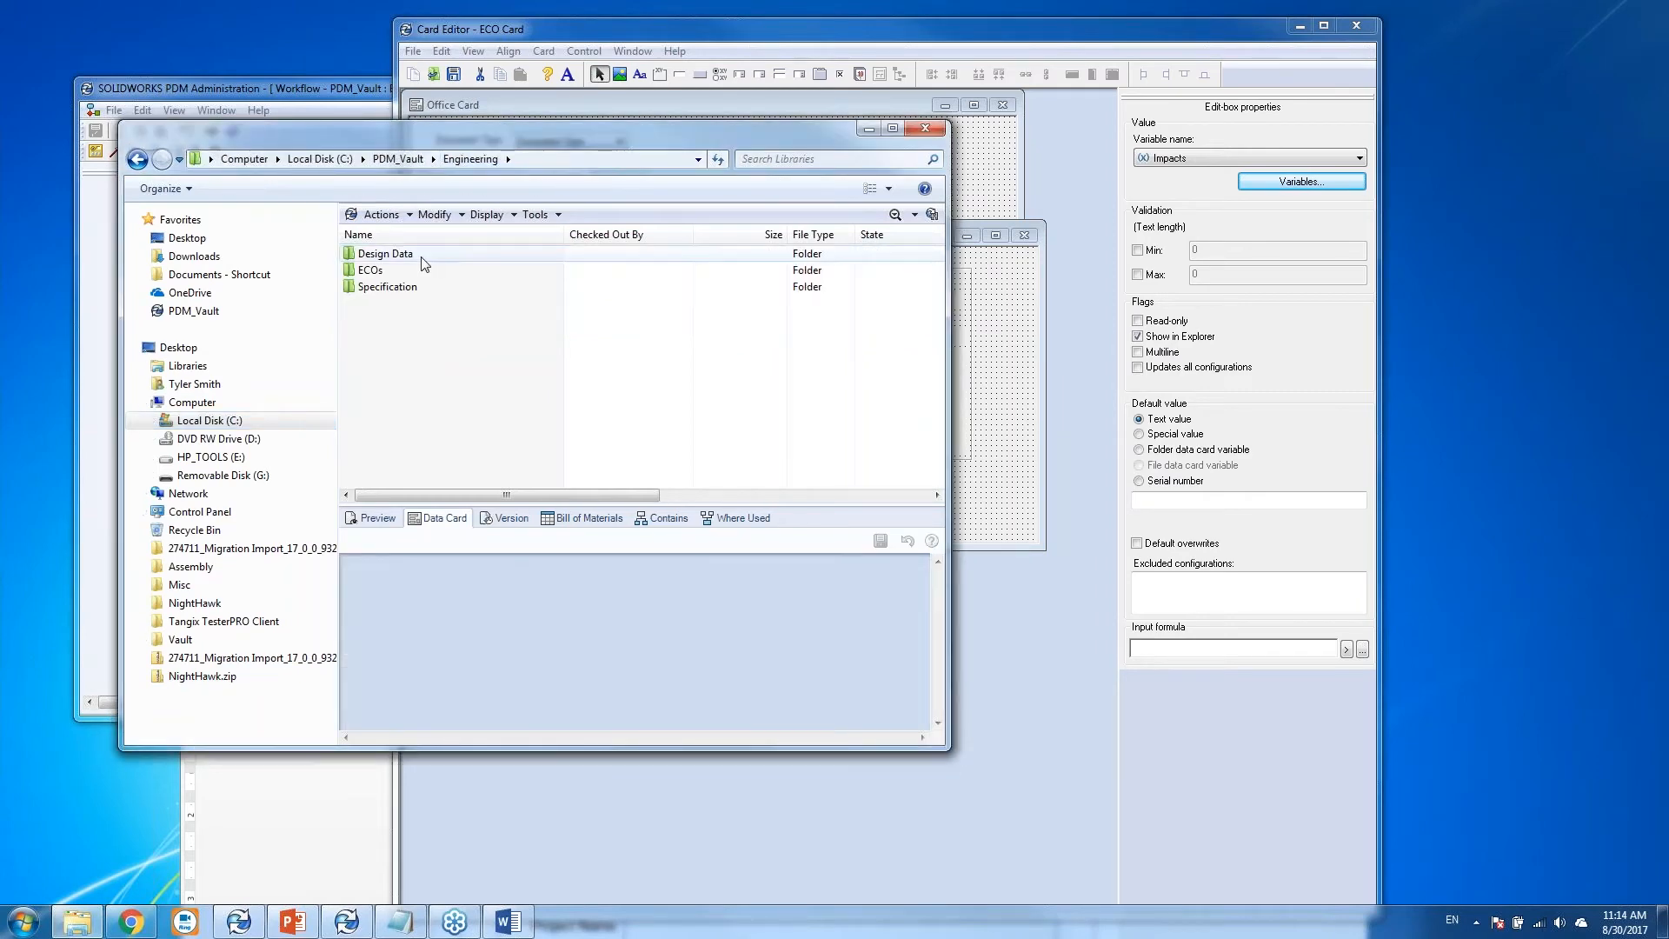
double_click(421, 258)
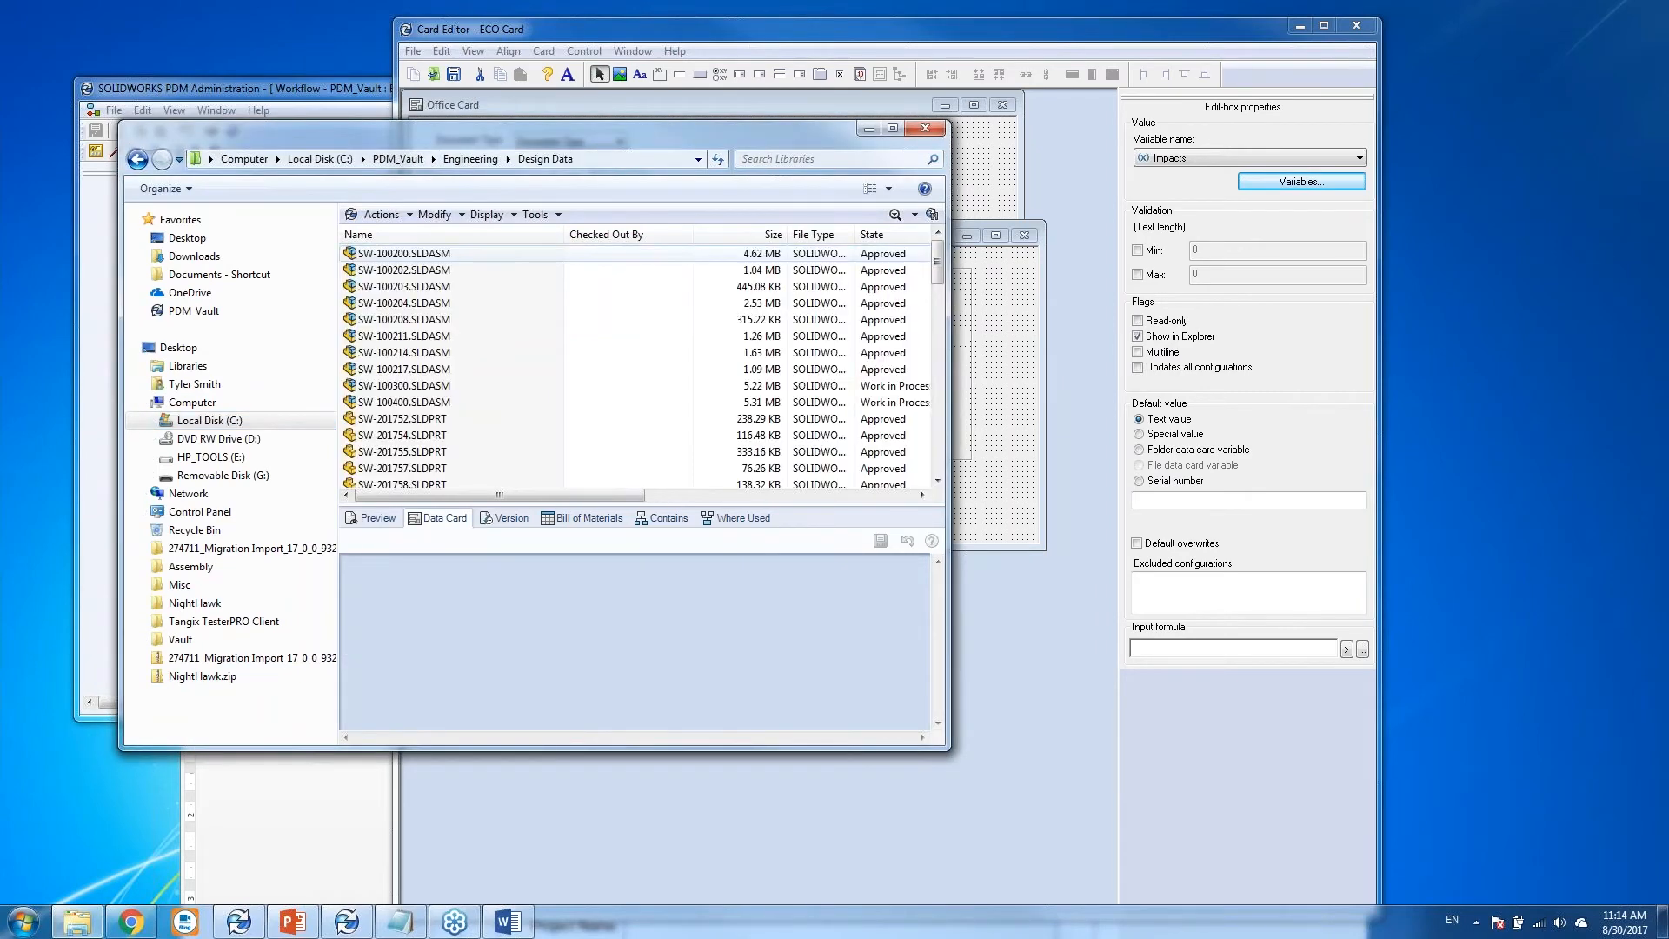
Open the Specification folder under Engineering and display the data card of SPEC-00027.xlsm.
left_click(470, 159)
double_click(391, 287)
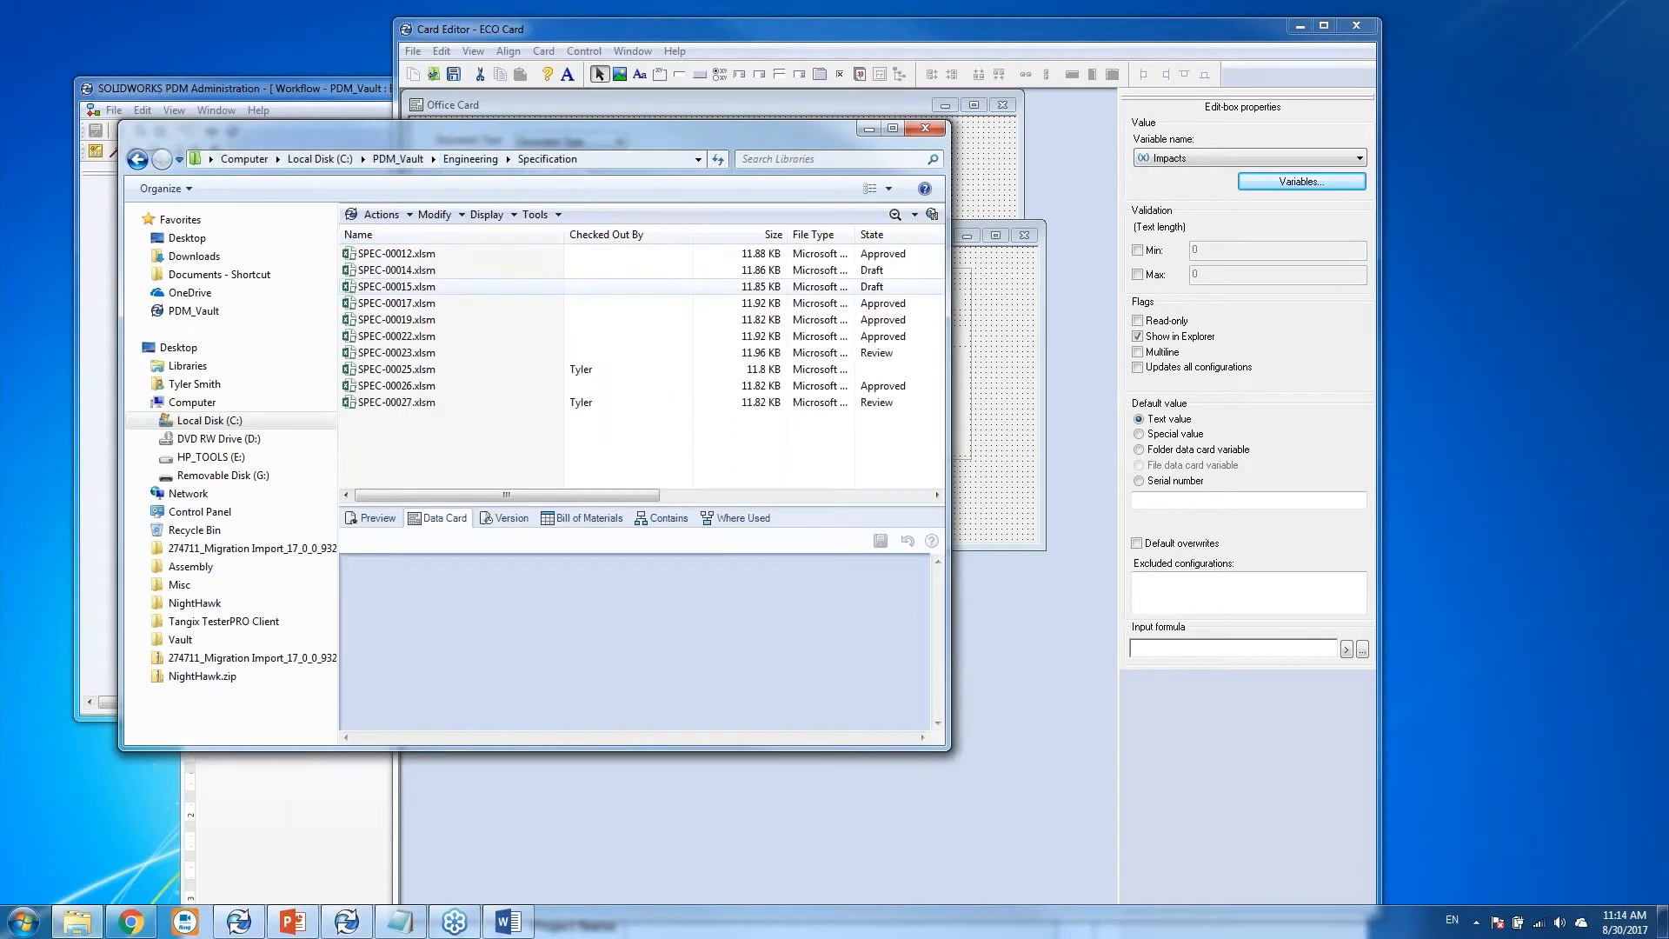
left_click(397, 403)
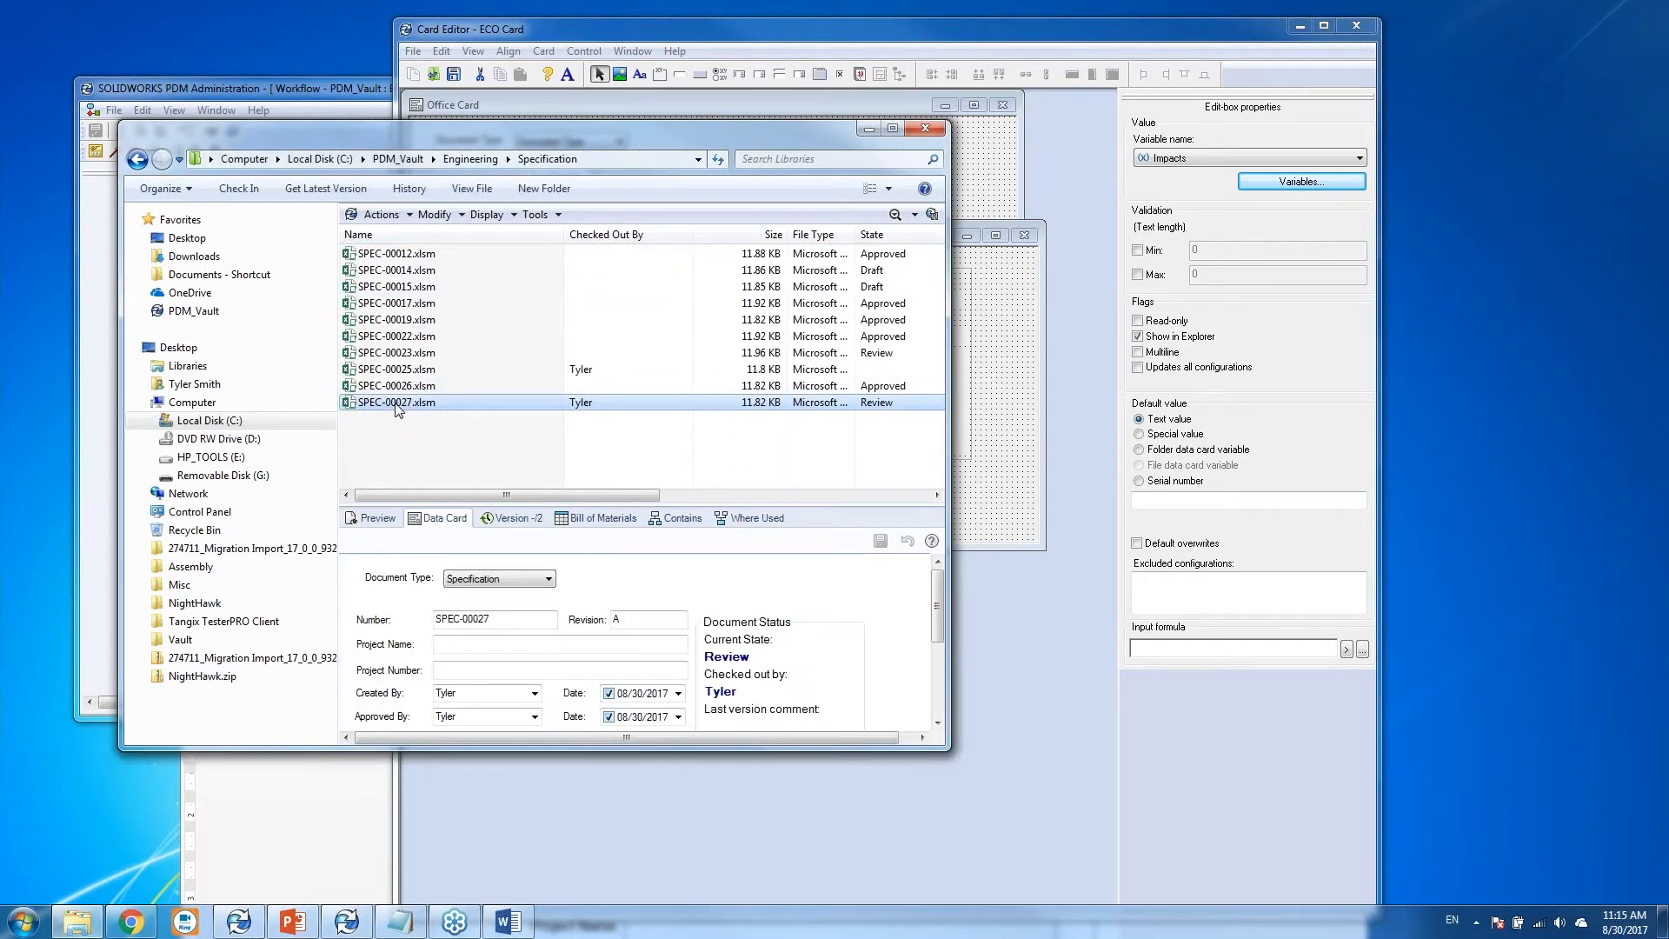
Create a new specification file, SPEC-00028.xlsm, from the specification template in the Specification folder.
right_click(399, 424)
mouse_move(487, 578)
left_click(606, 619)
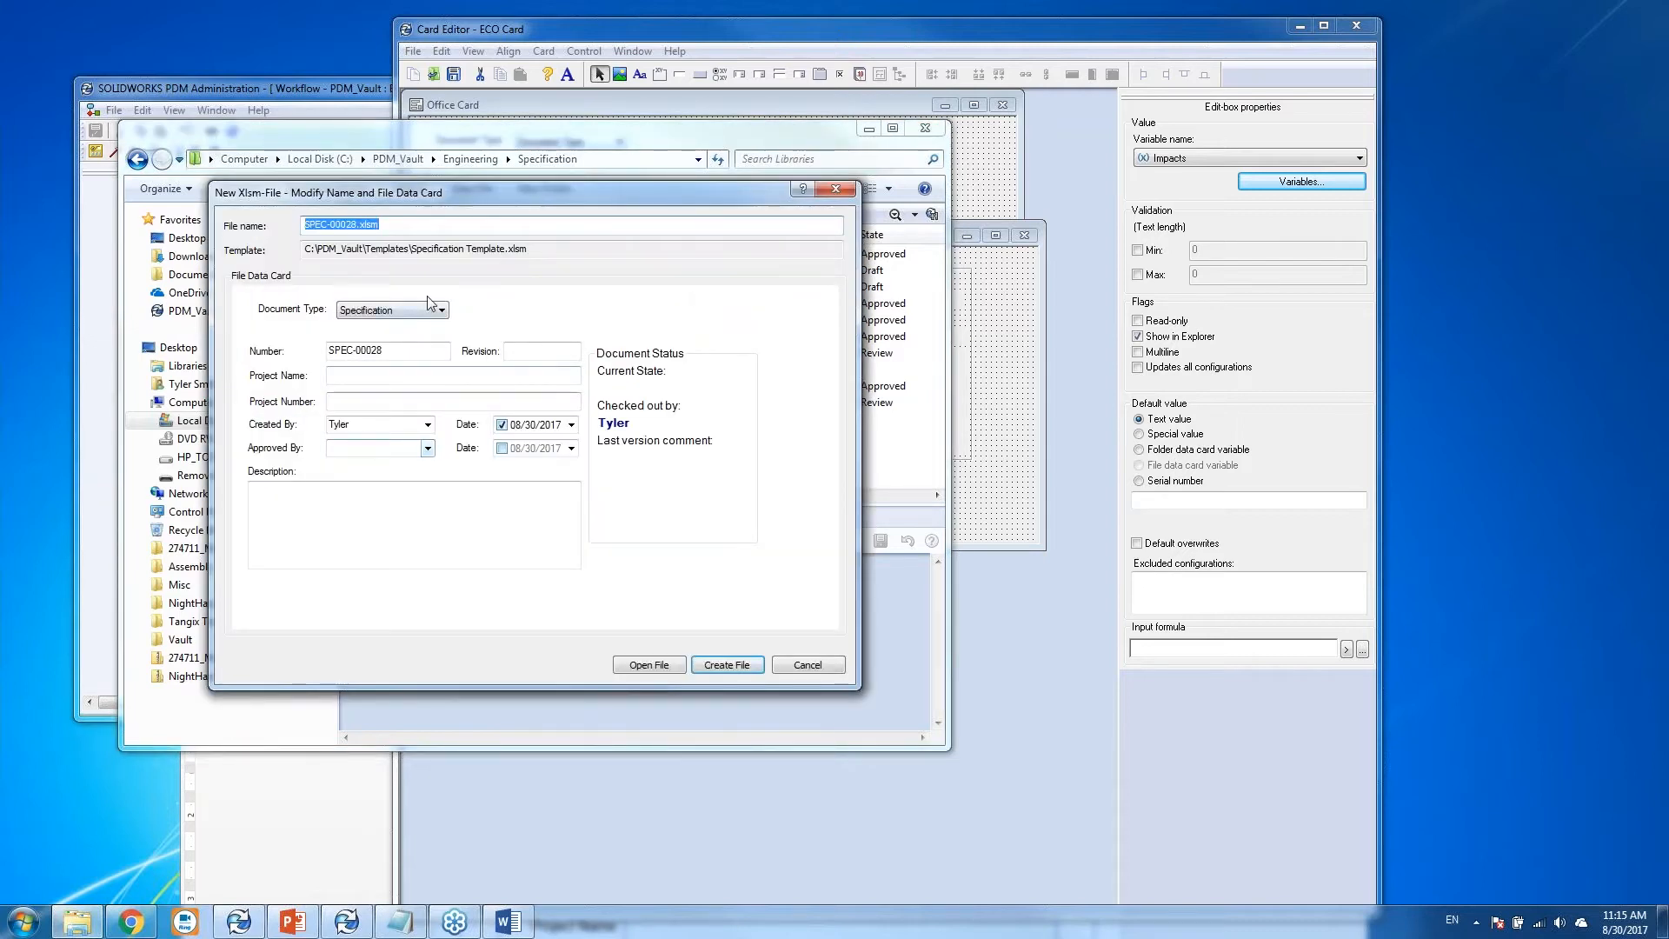
key("Tab")
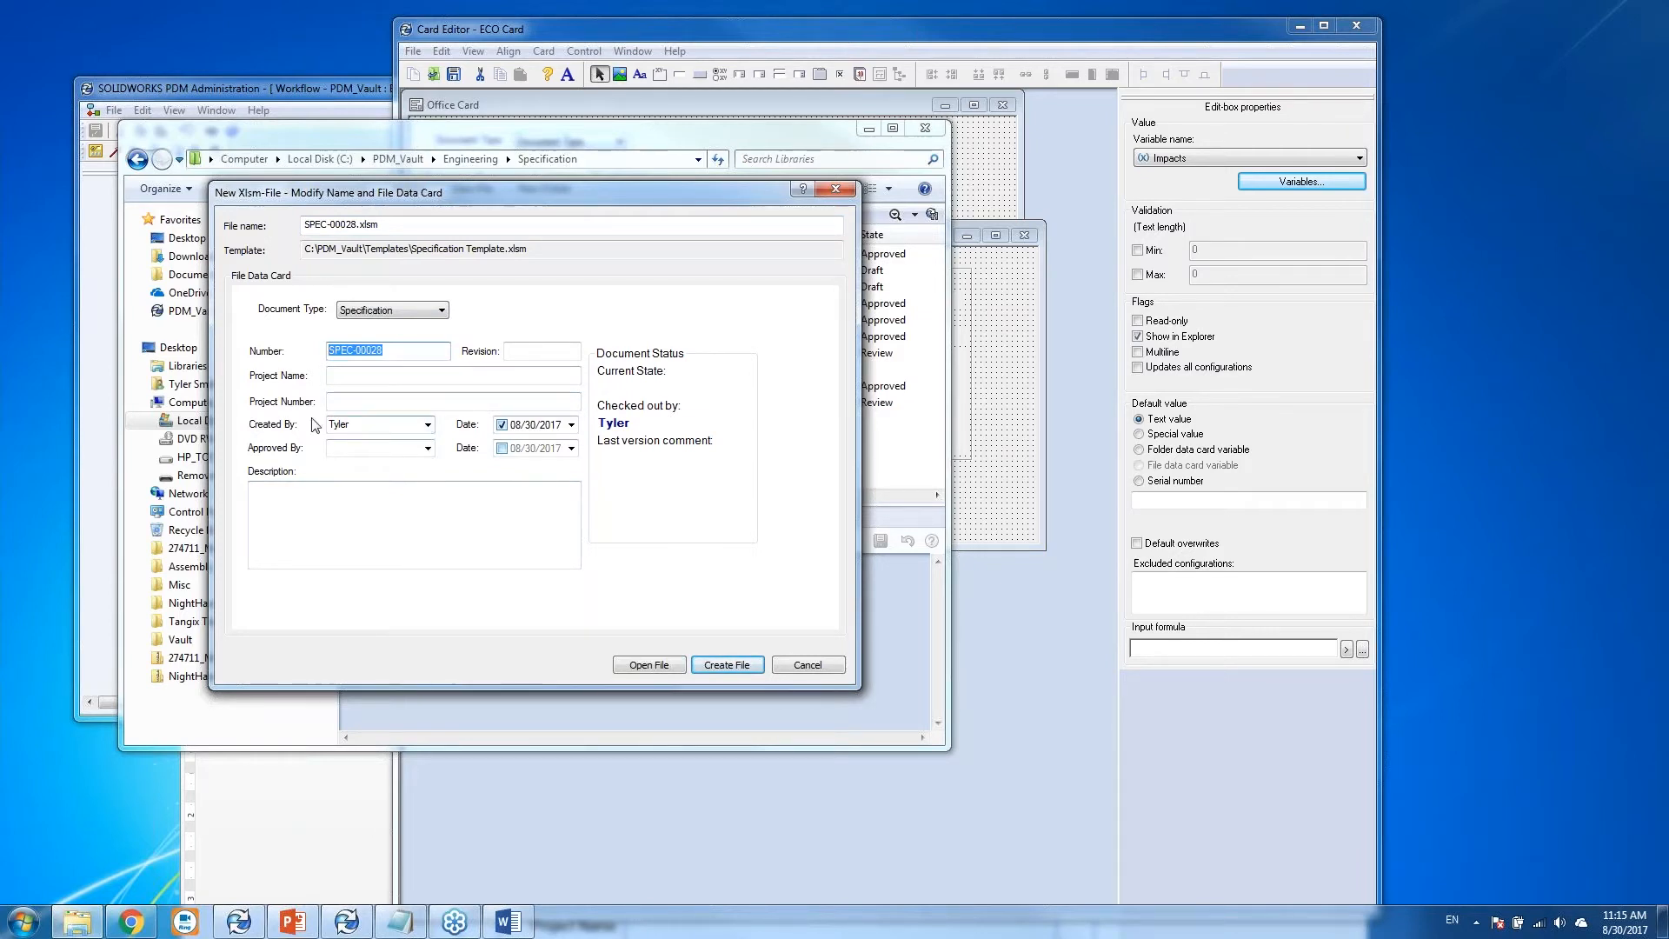
left_click(723, 665)
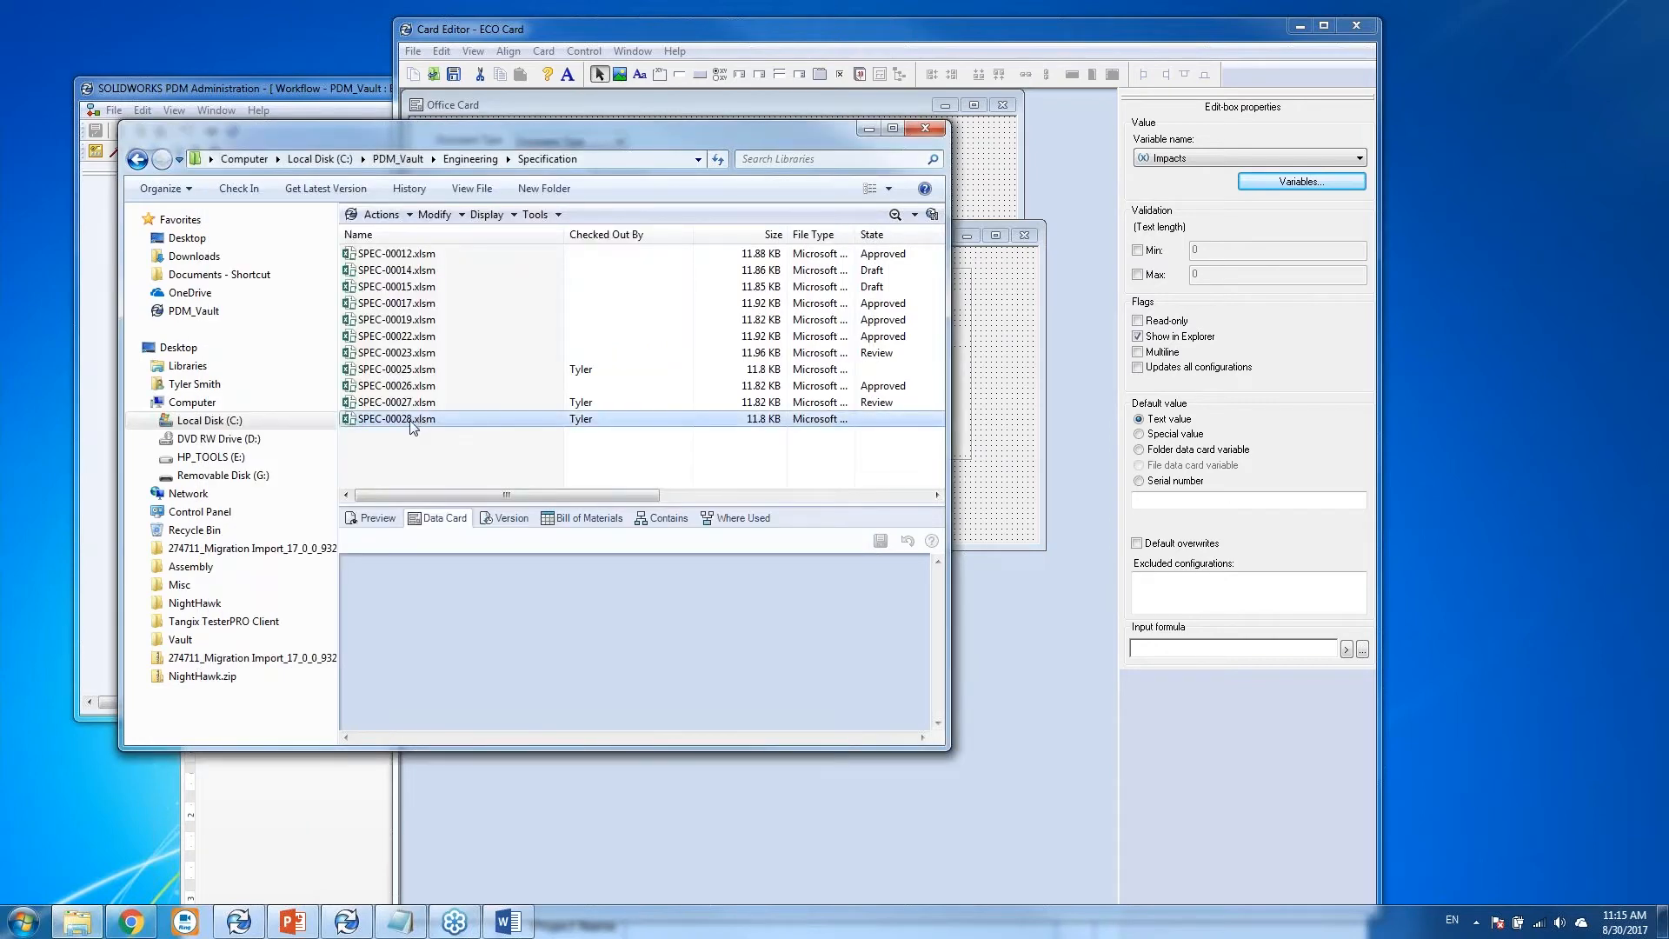
Open SPEC-00028.xlsm in Excel, check the Project Name cell's defined name, and position the workbook window beside the vault listing.
double_click(430, 419)
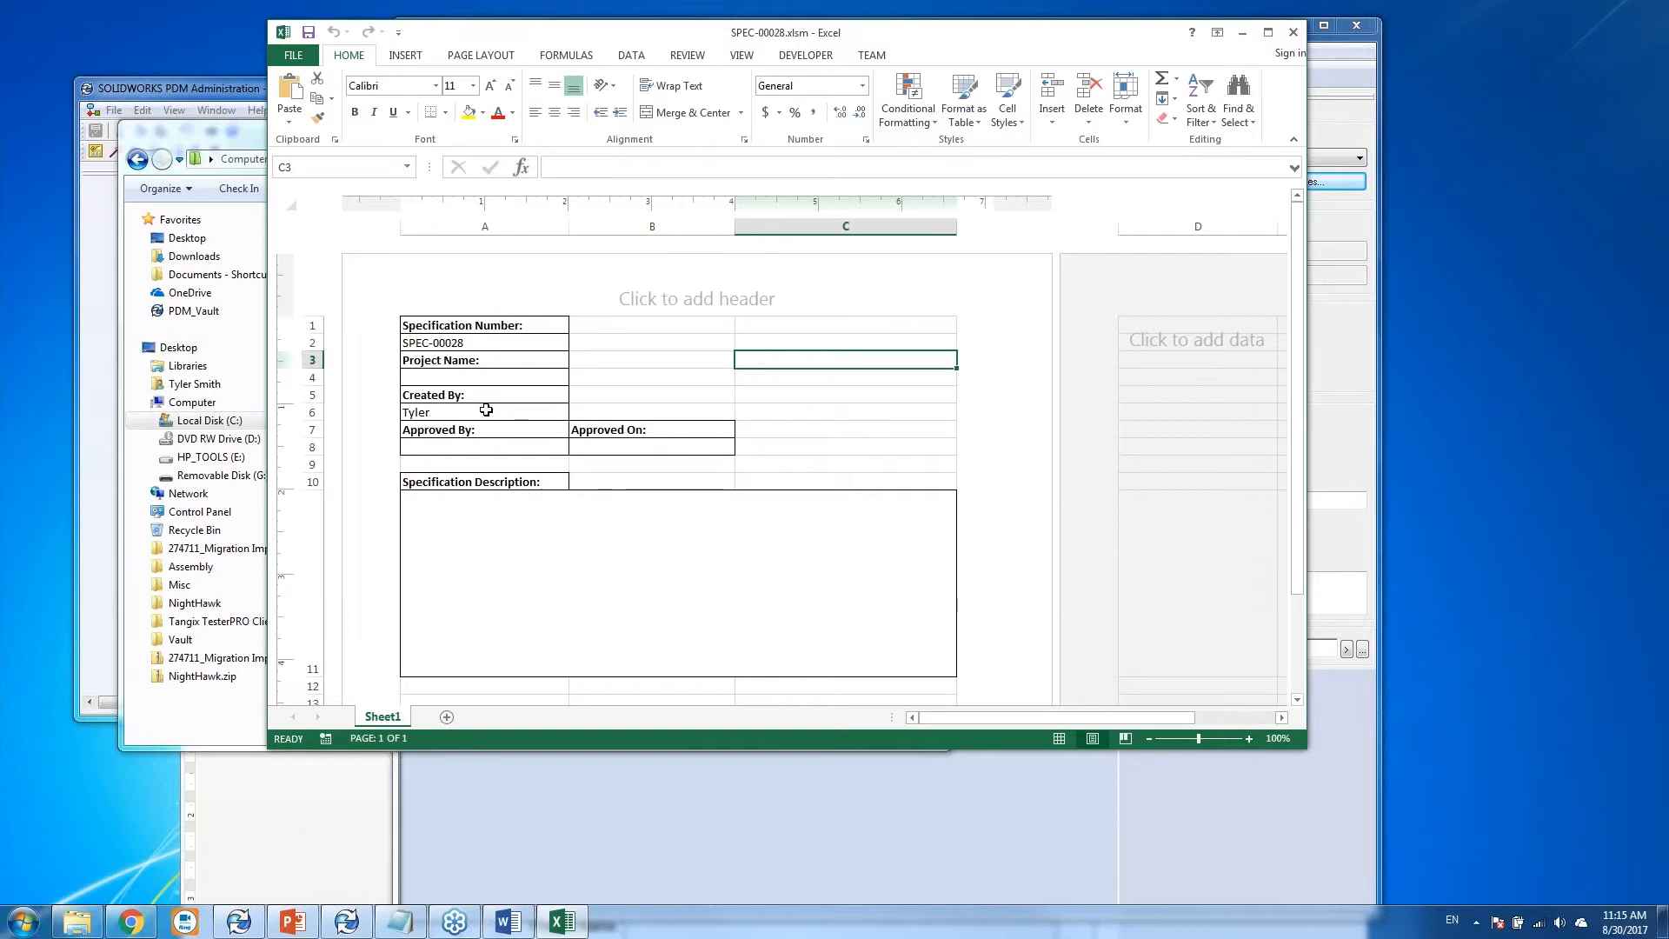
left_click(476, 378)
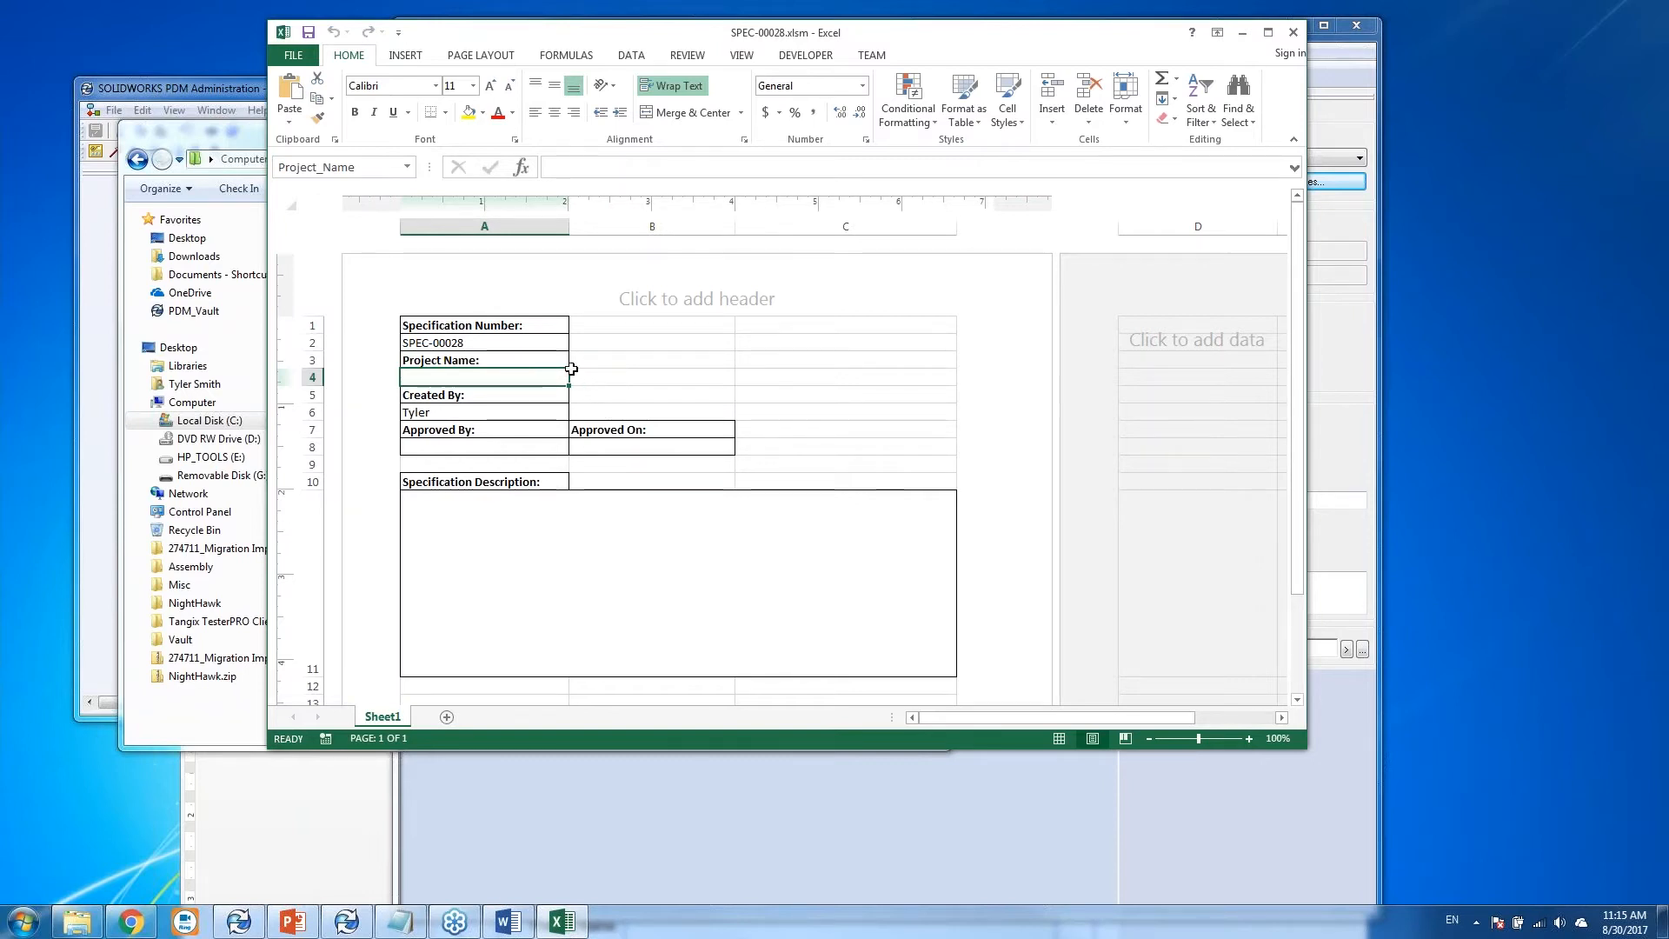
left_click_drag(668, 39, 880, 178)
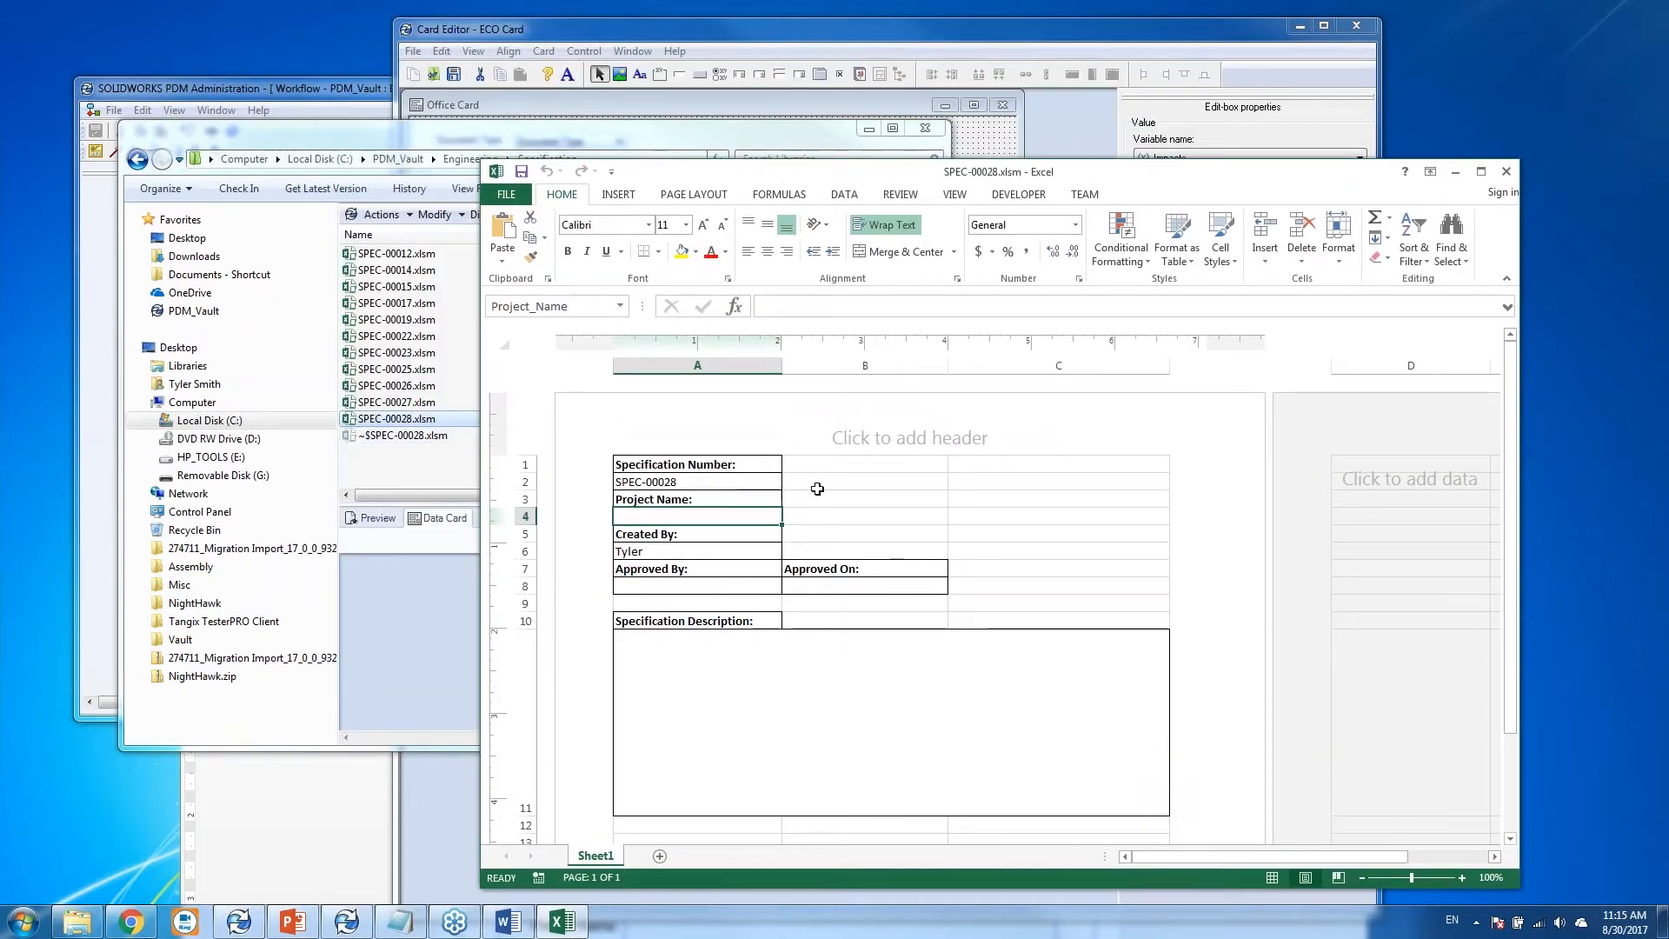
left_click(430, 474)
left_click(798, 421)
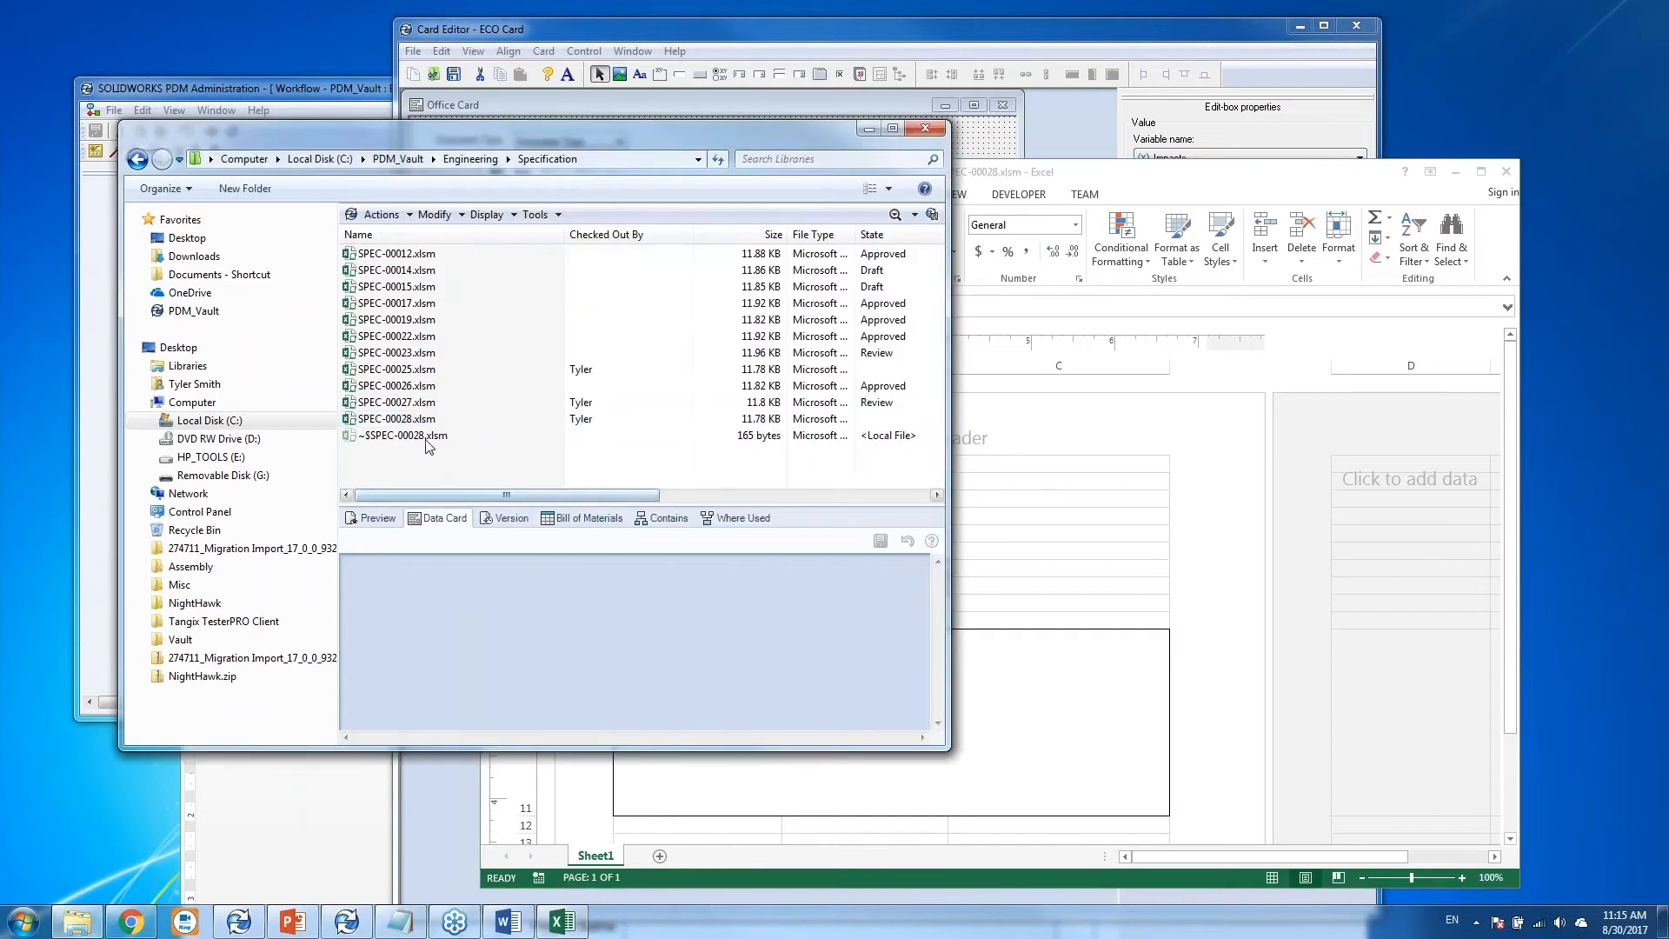
left_click(979, 529)
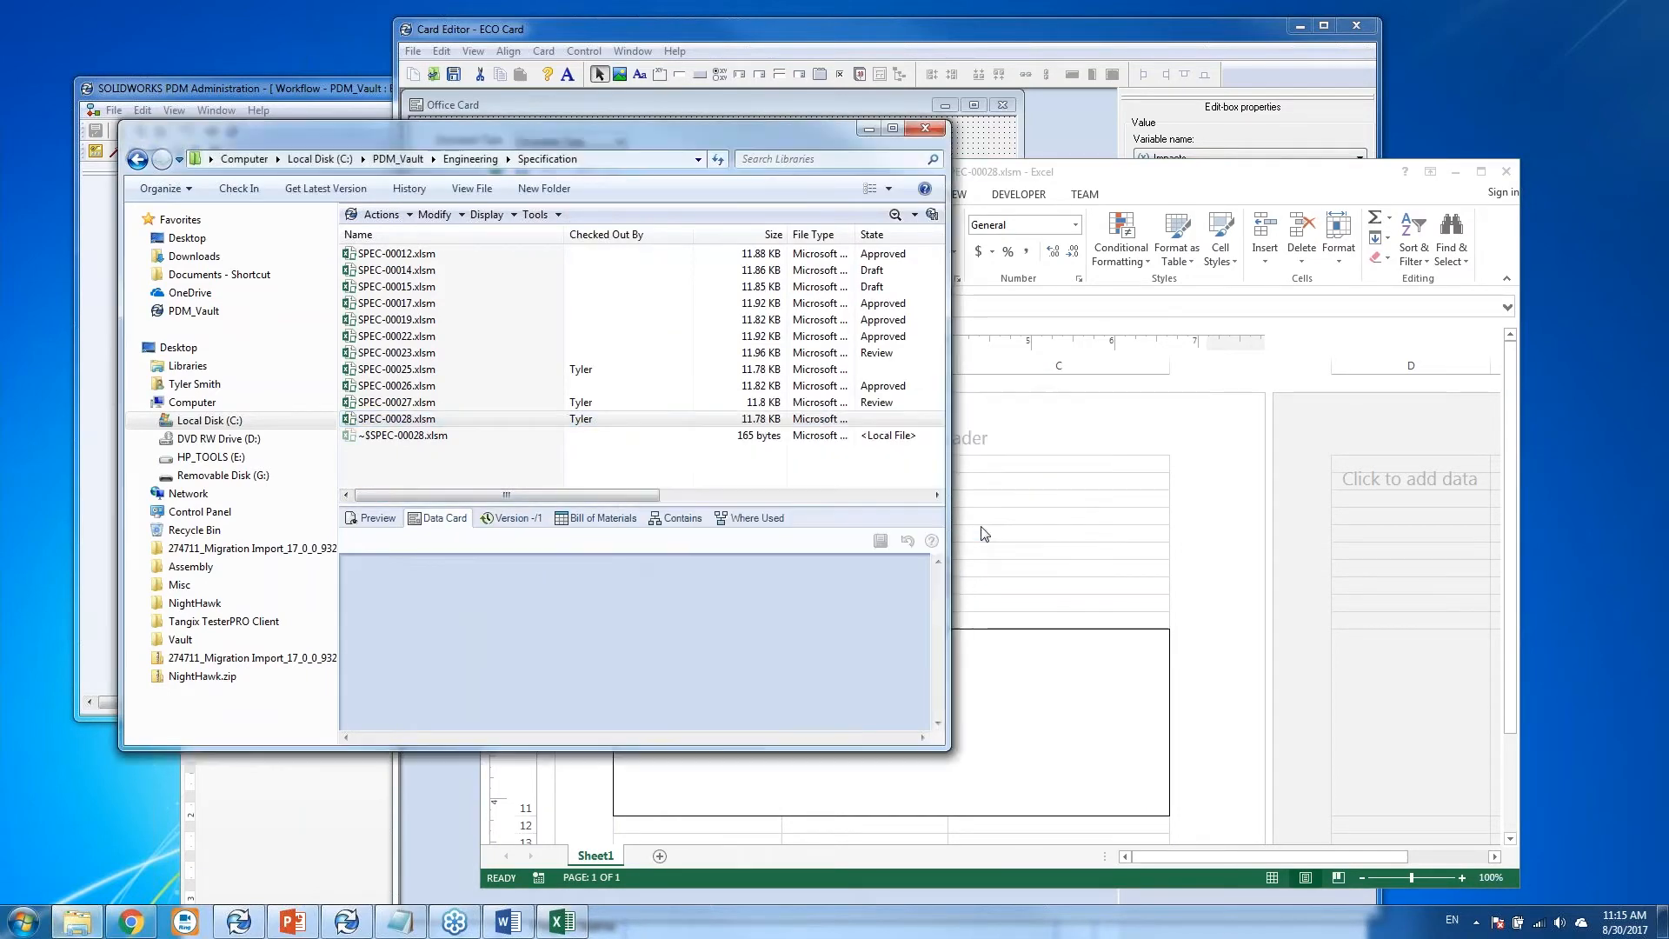
left_click_drag(1043, 181, 863, 126)
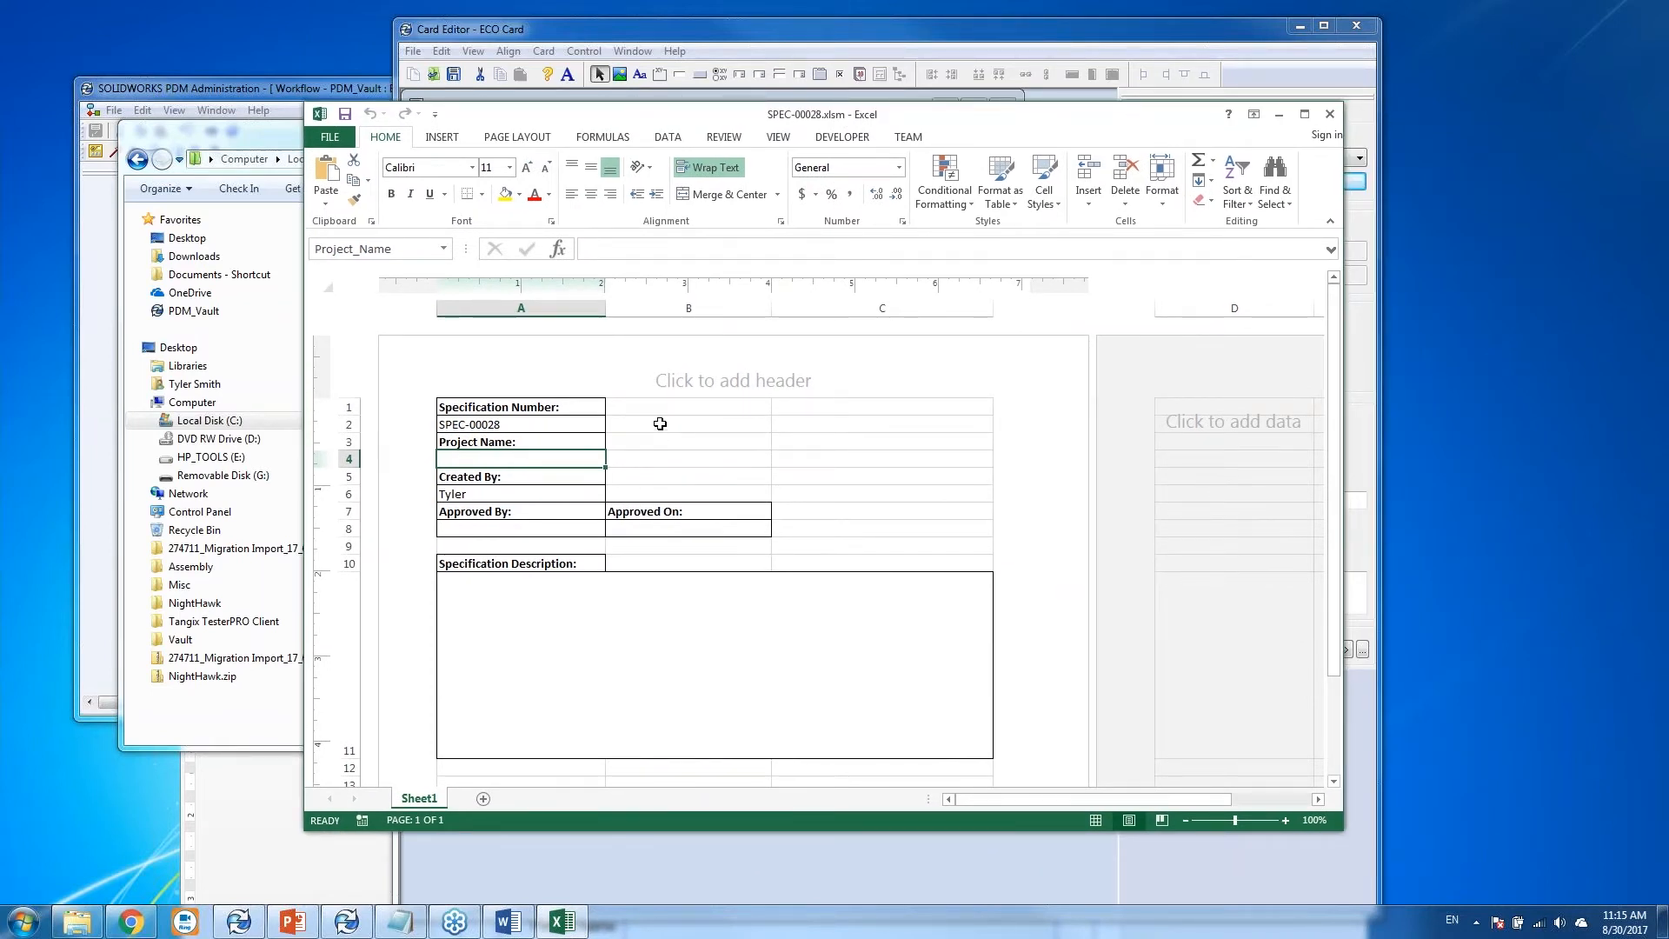
Enter the bold label "Revision:" in cell B1, beside the Specification Number heading.
left_click(661, 424)
left_click(671, 408)
type("Revision:")
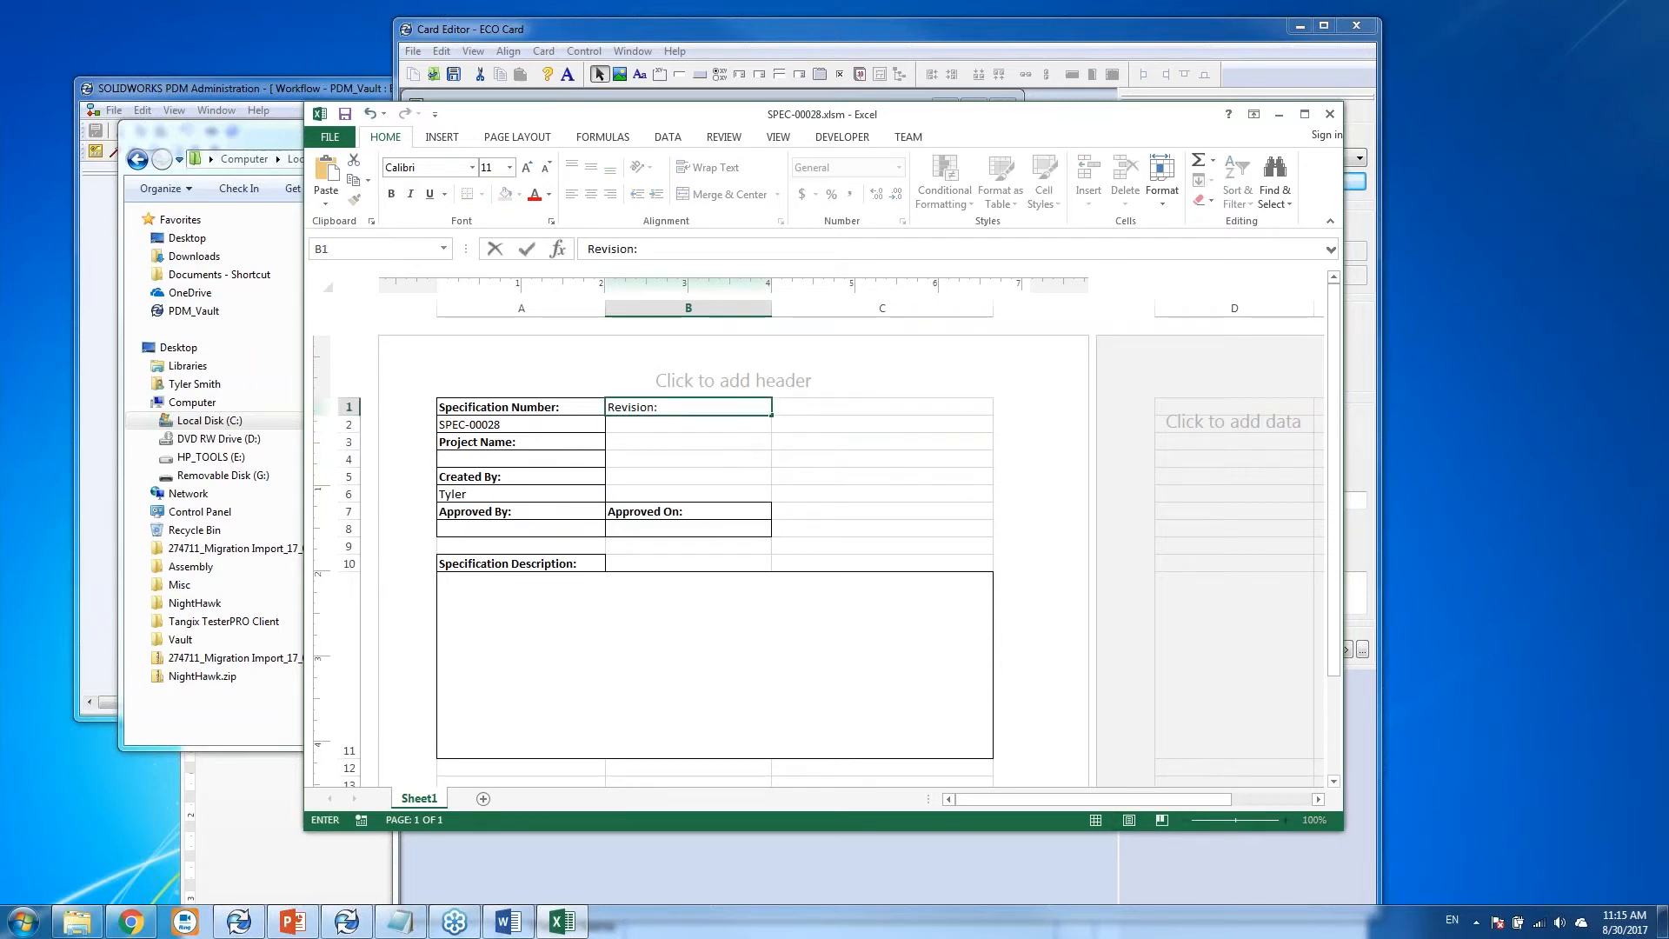
key("ctrl+Return")
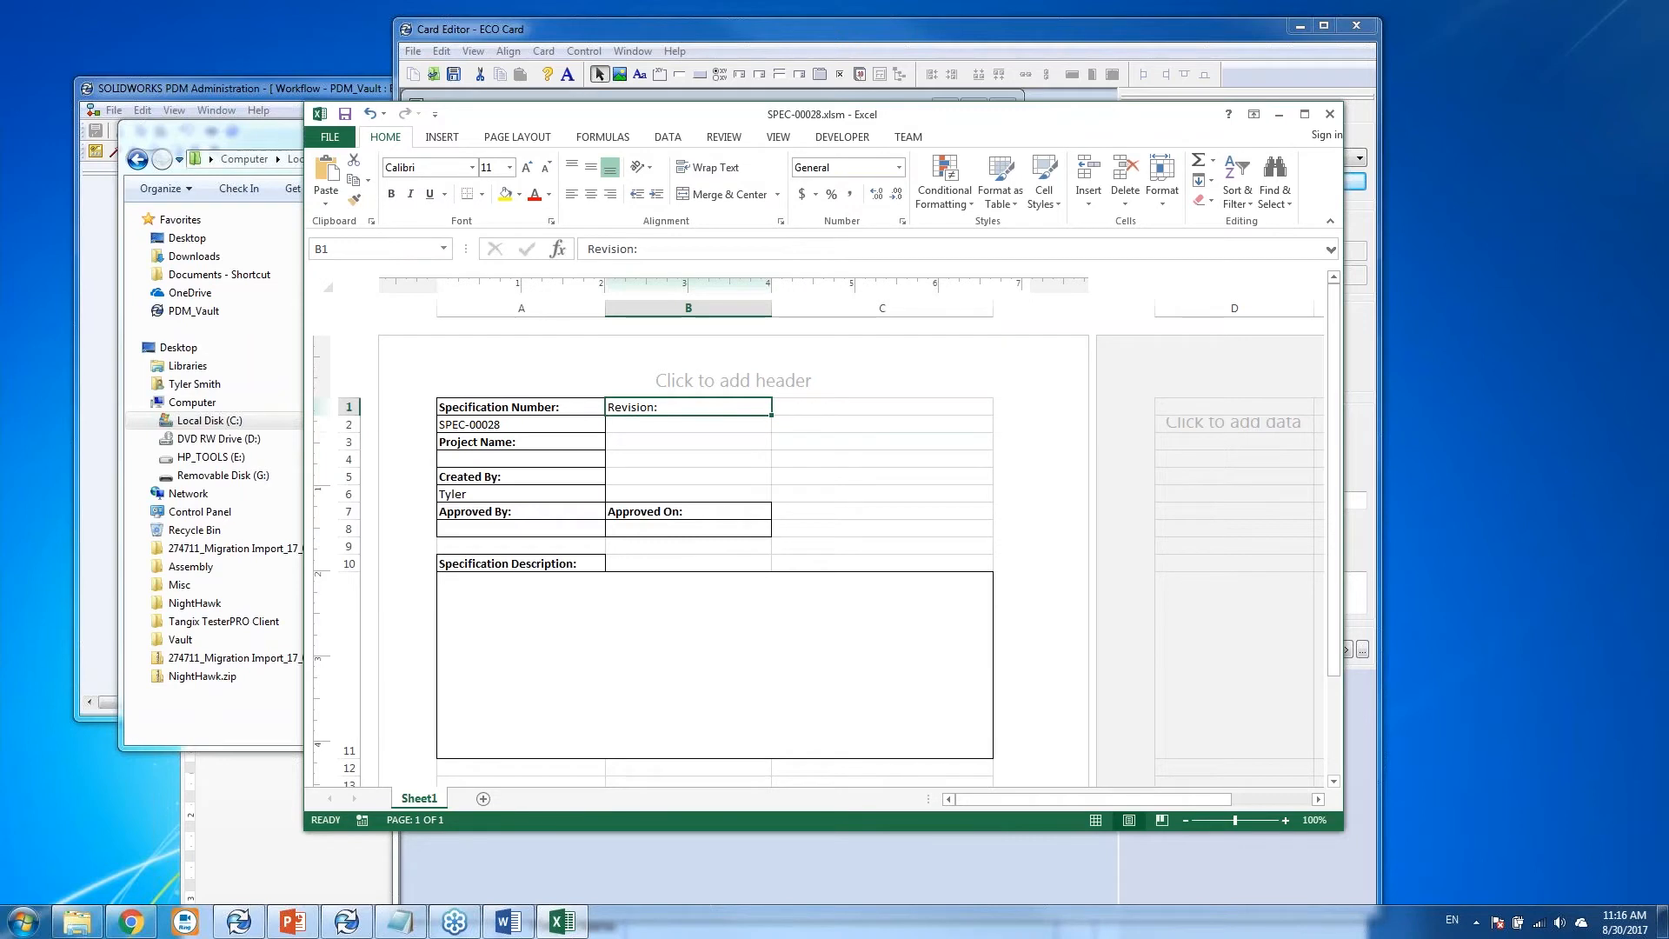
Define the name Revision for the empty cell B2 with workbook scope.
left_click(682, 425)
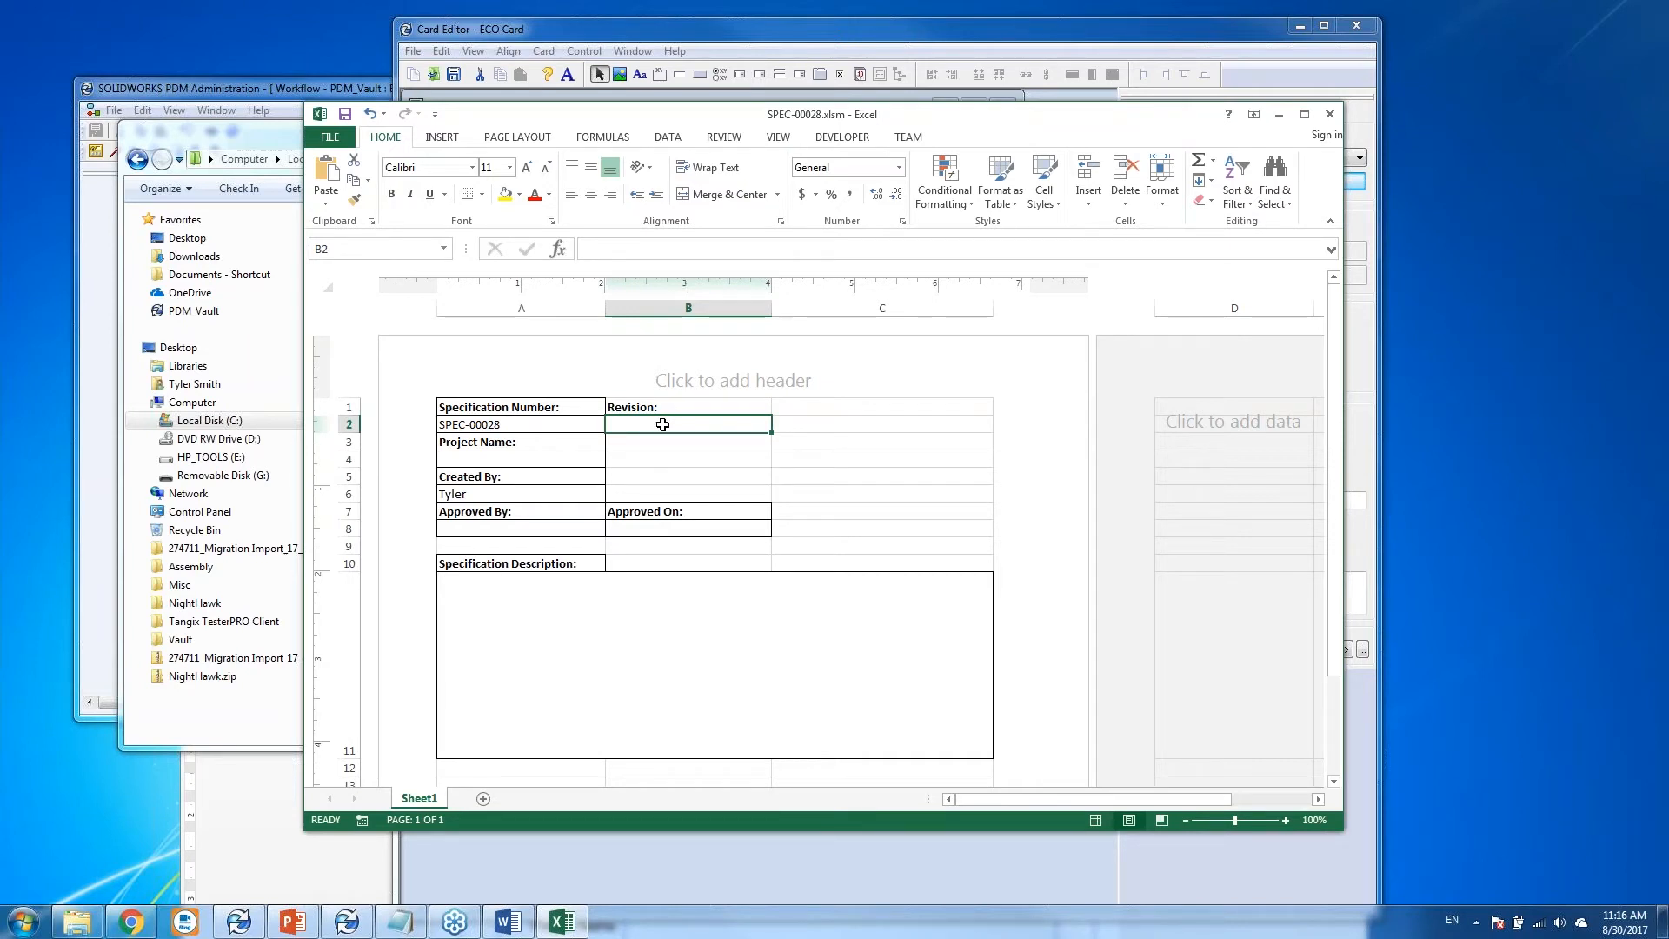
left_click(619, 141)
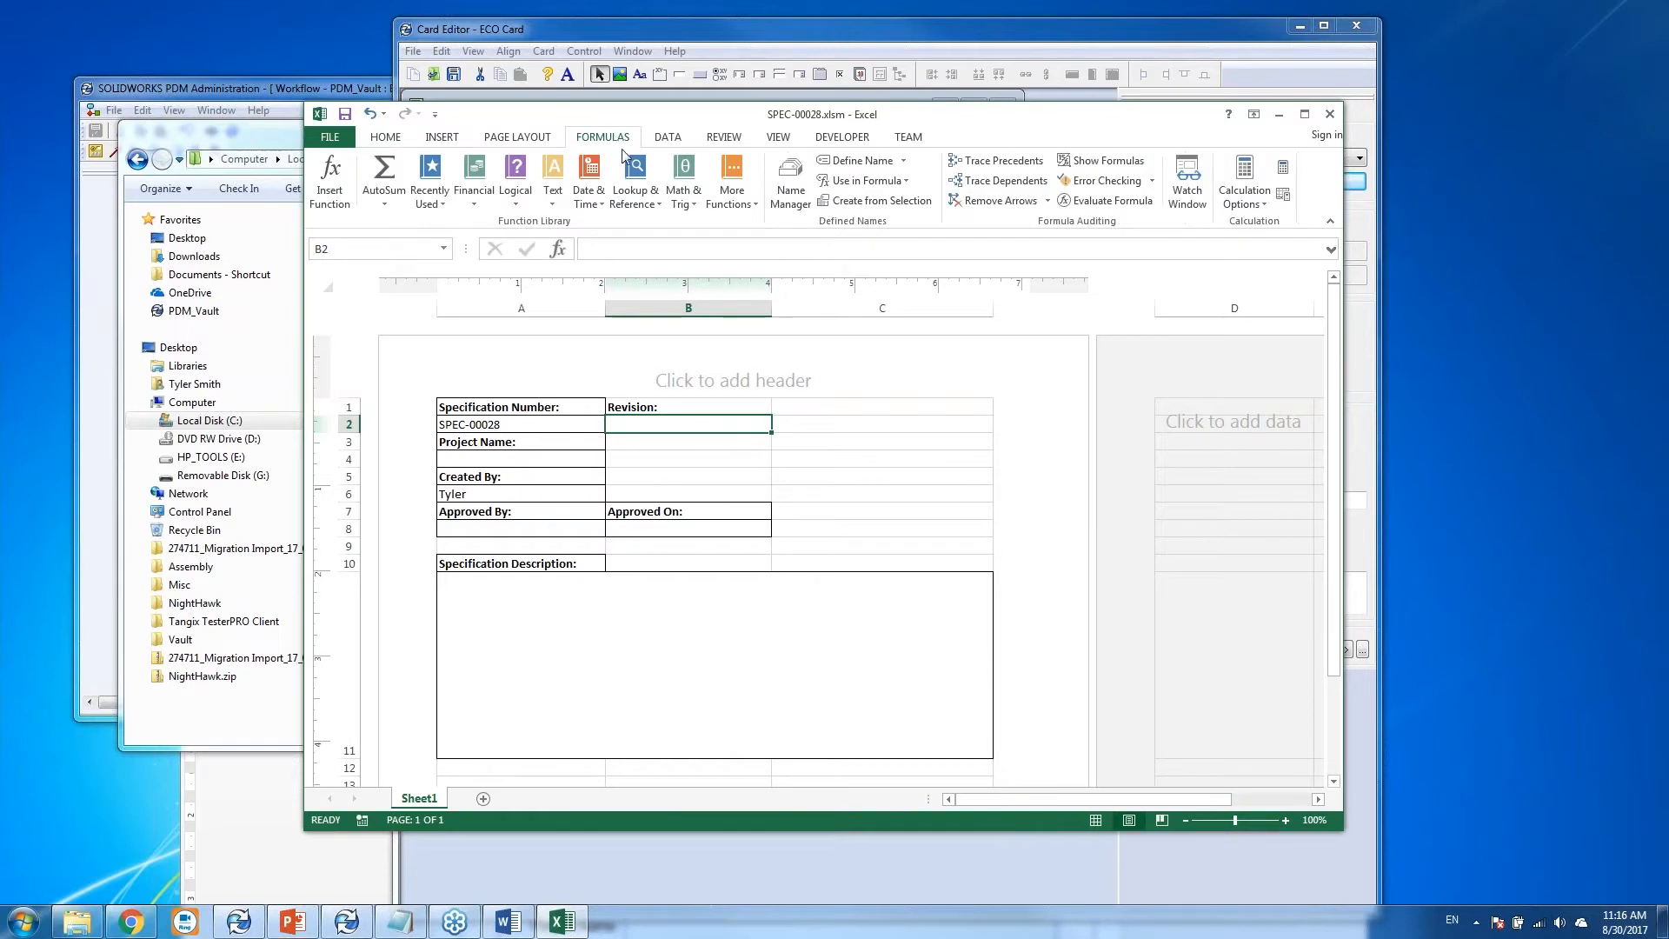
left_click(861, 160)
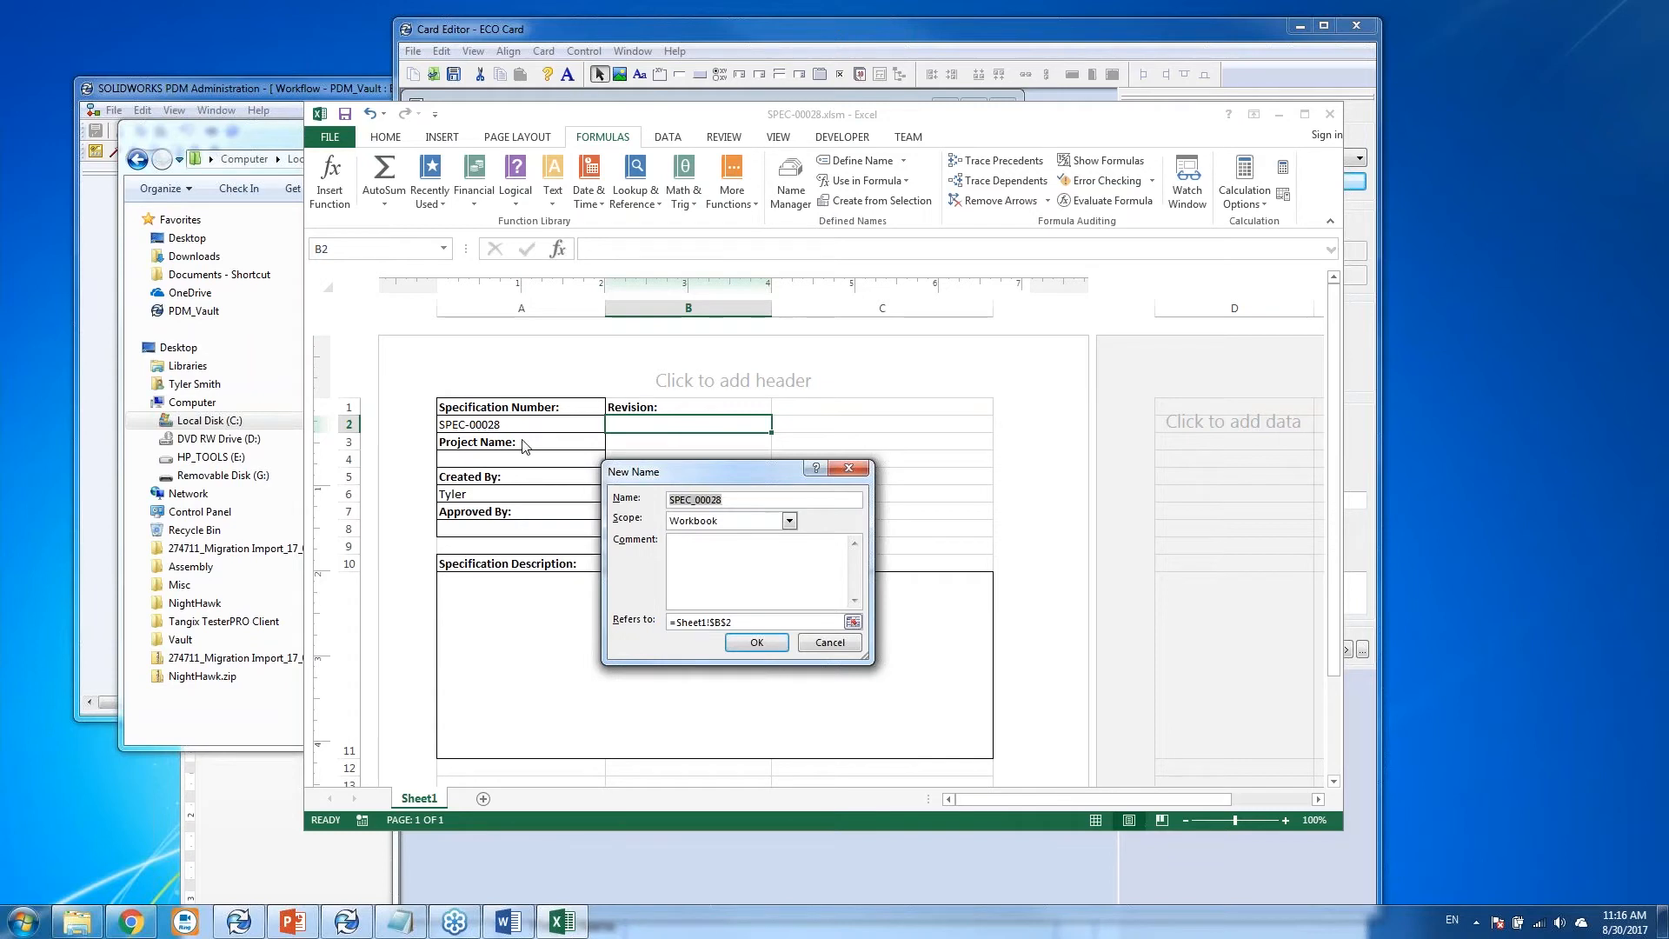
type("Revision")
left_click(774, 645)
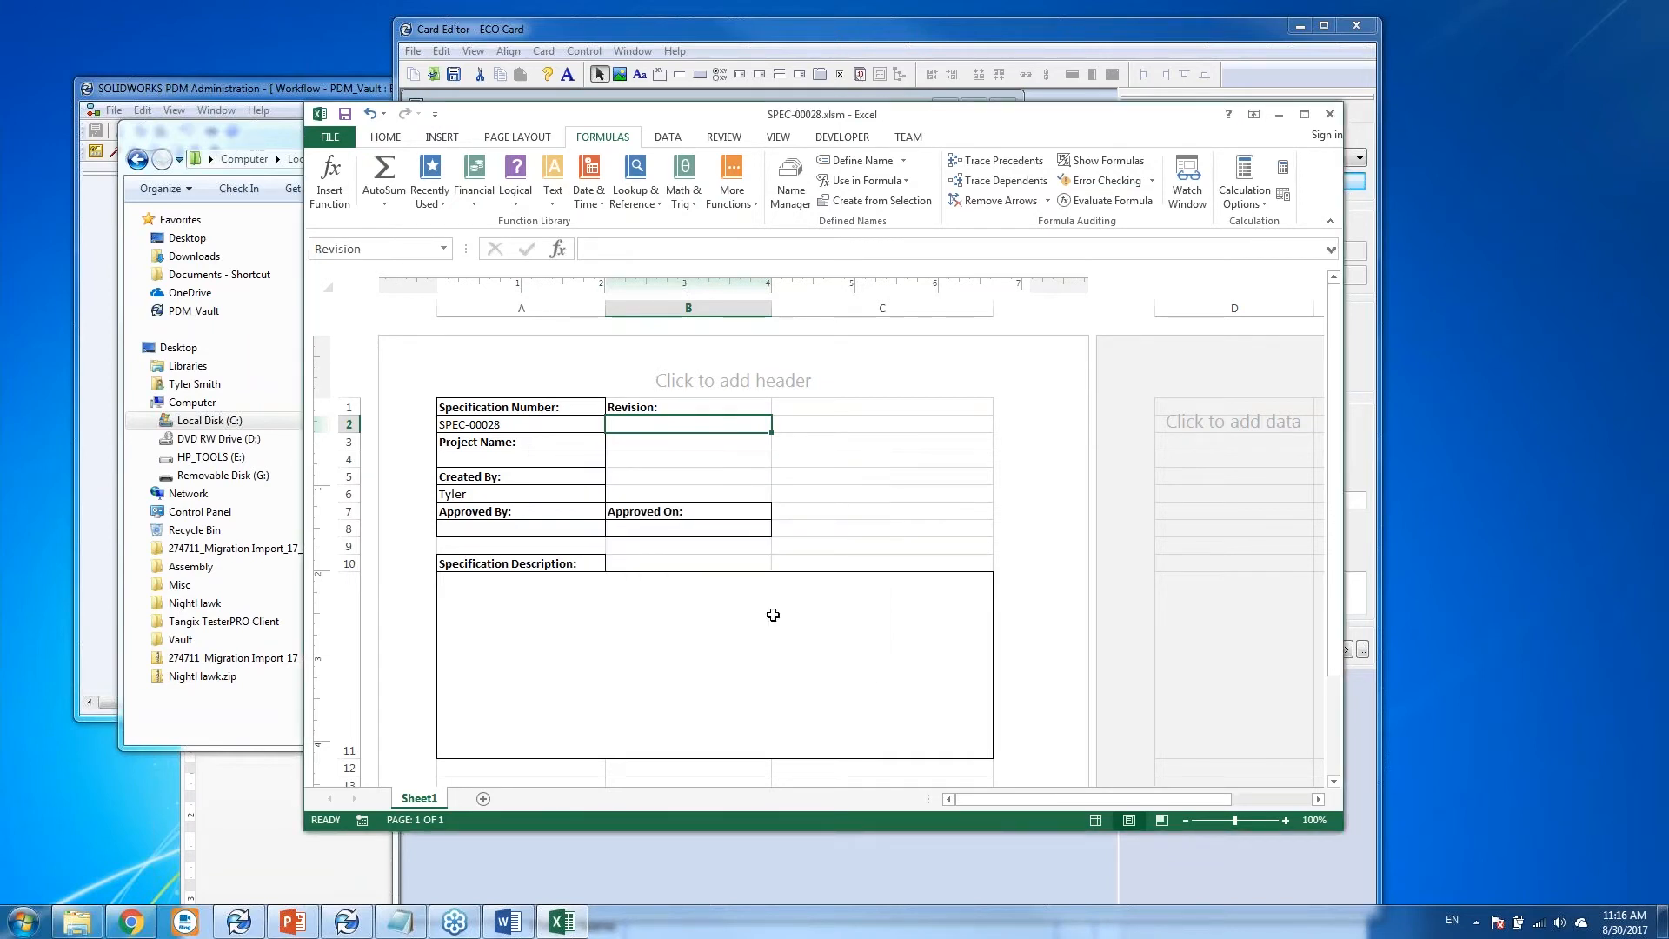
Check the defined names of the revision, created-by and specification number value cells.
left_click(655, 445)
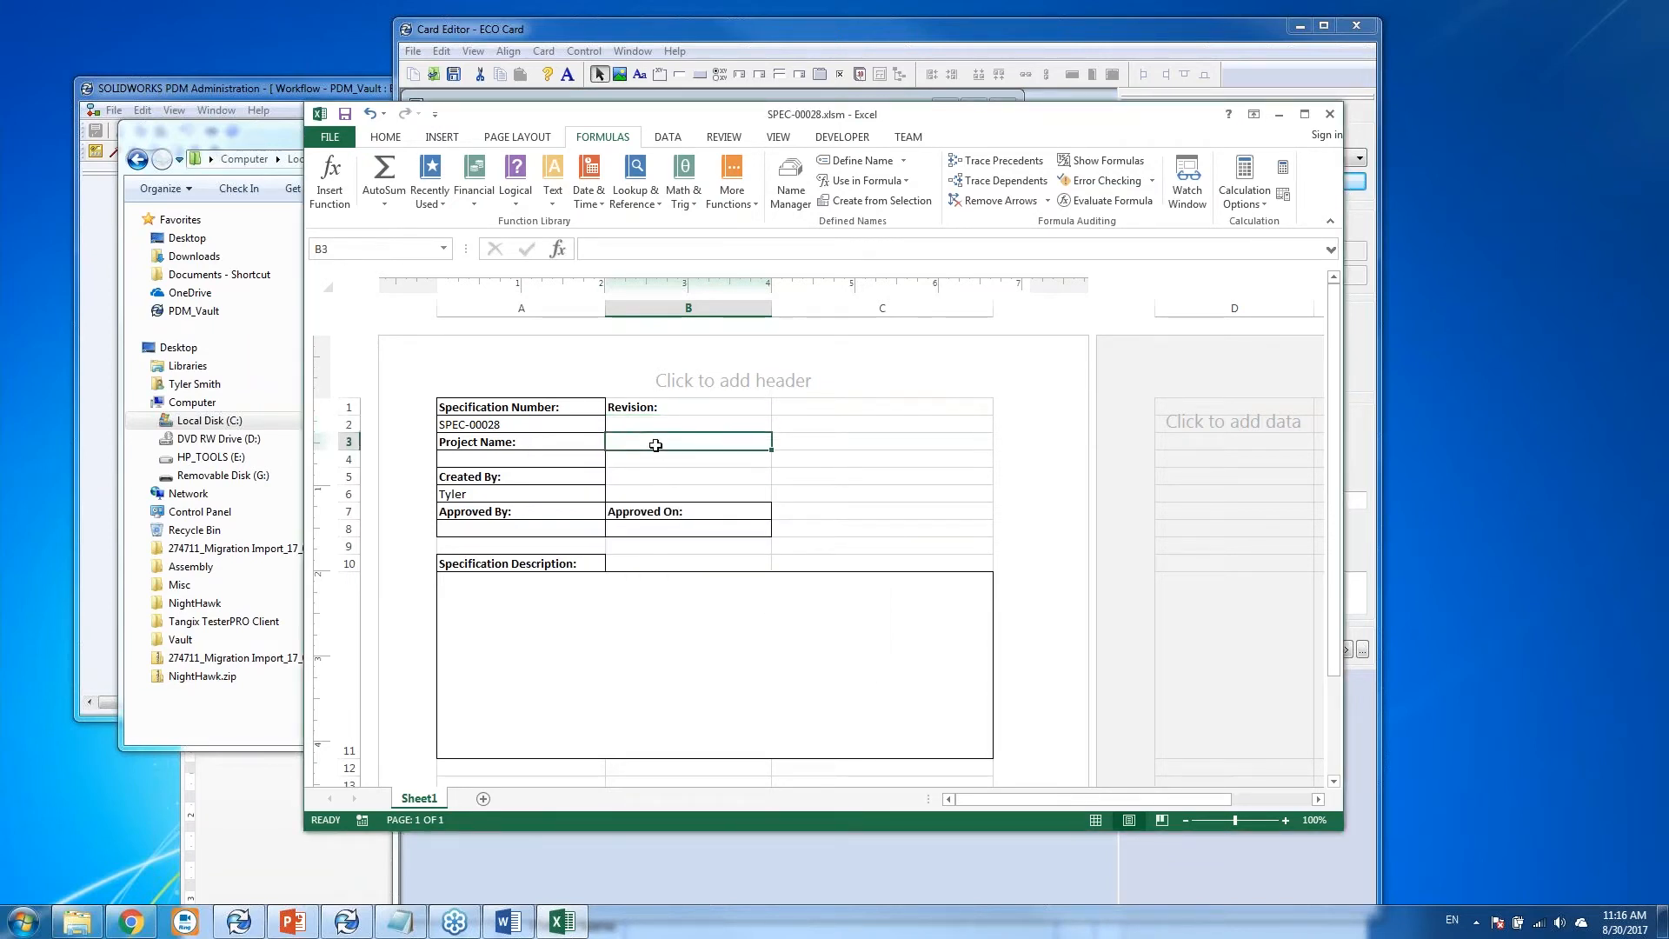
left_click(668, 428)
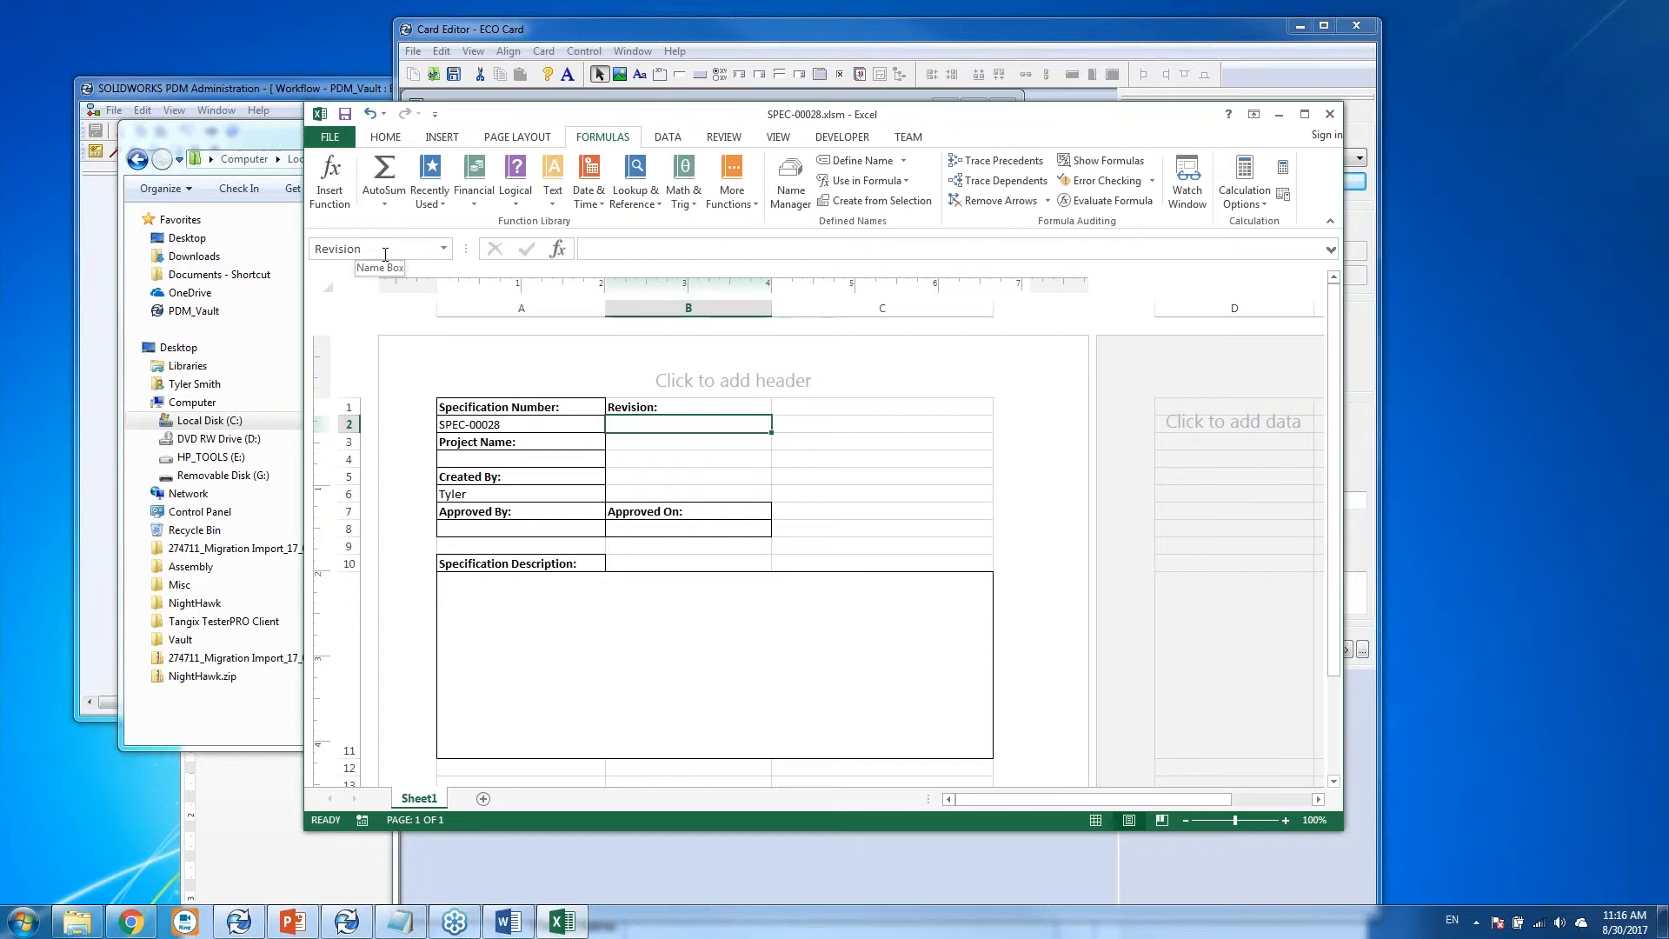
left_click(489, 494)
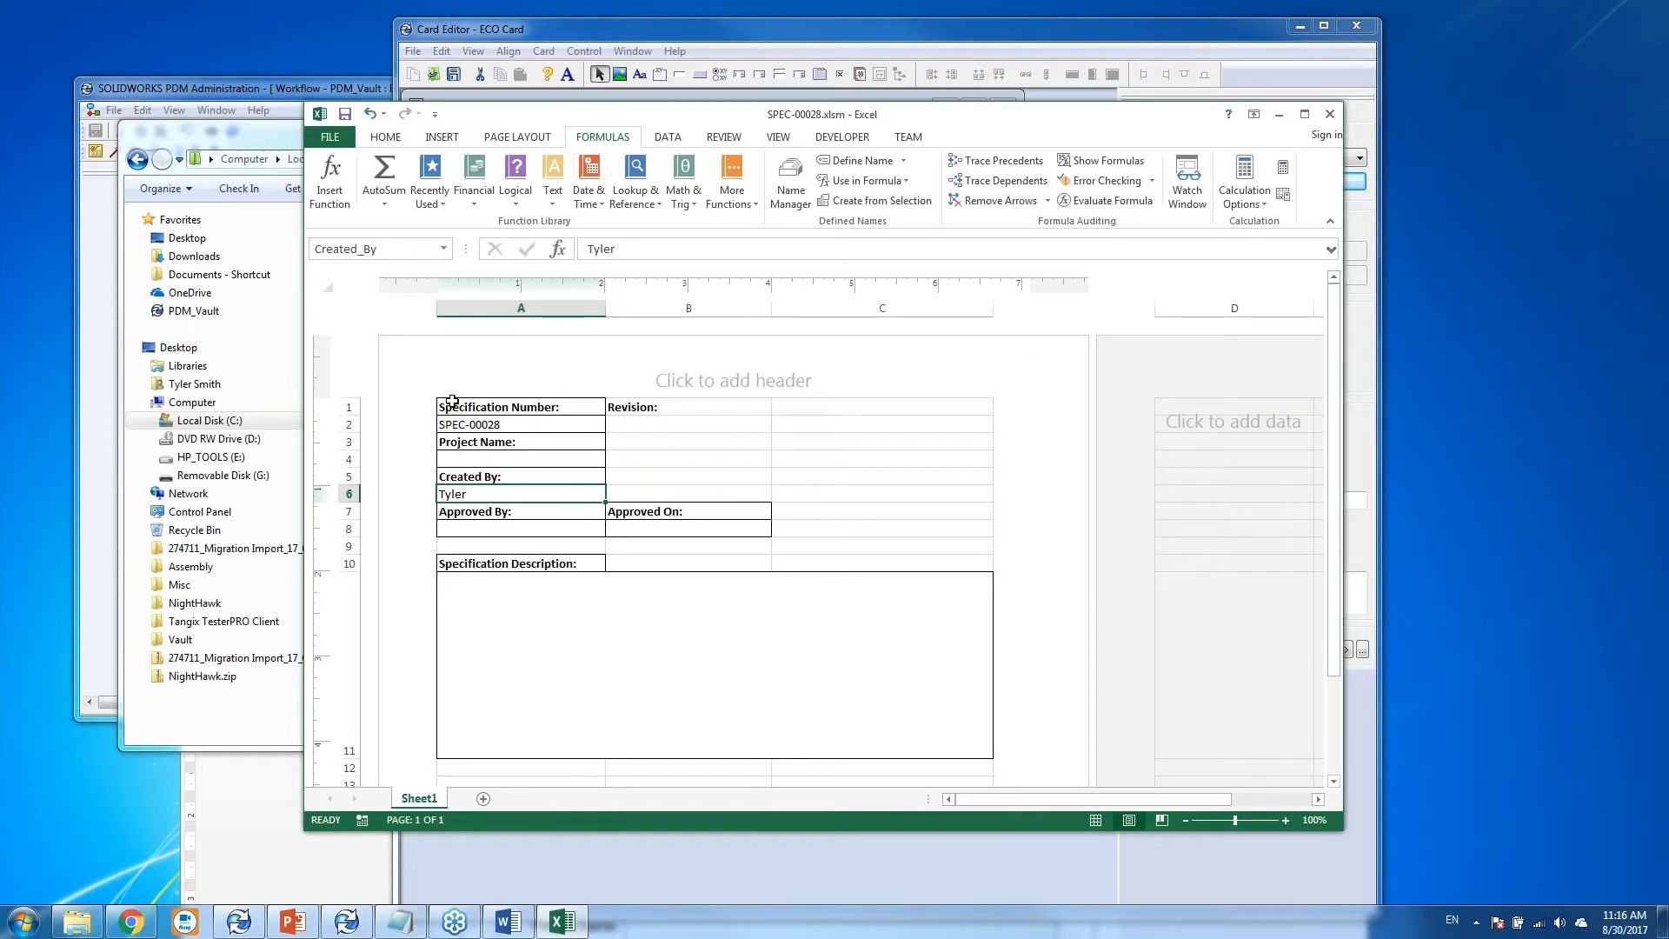
left_click(532, 424)
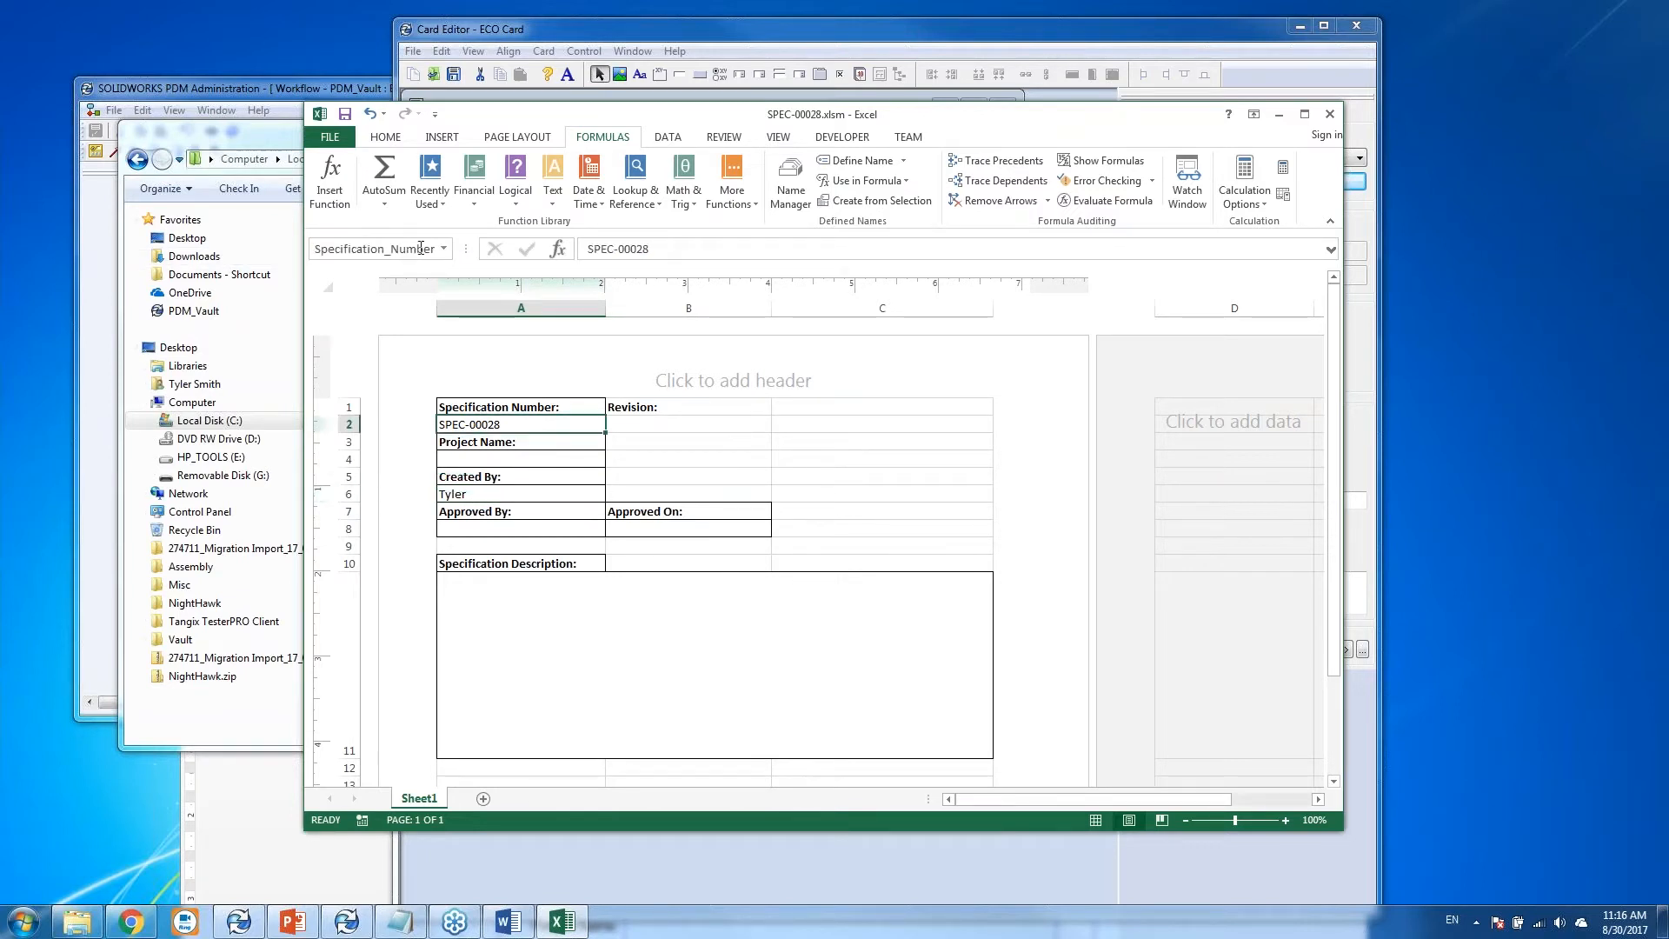
left_click(646, 425)
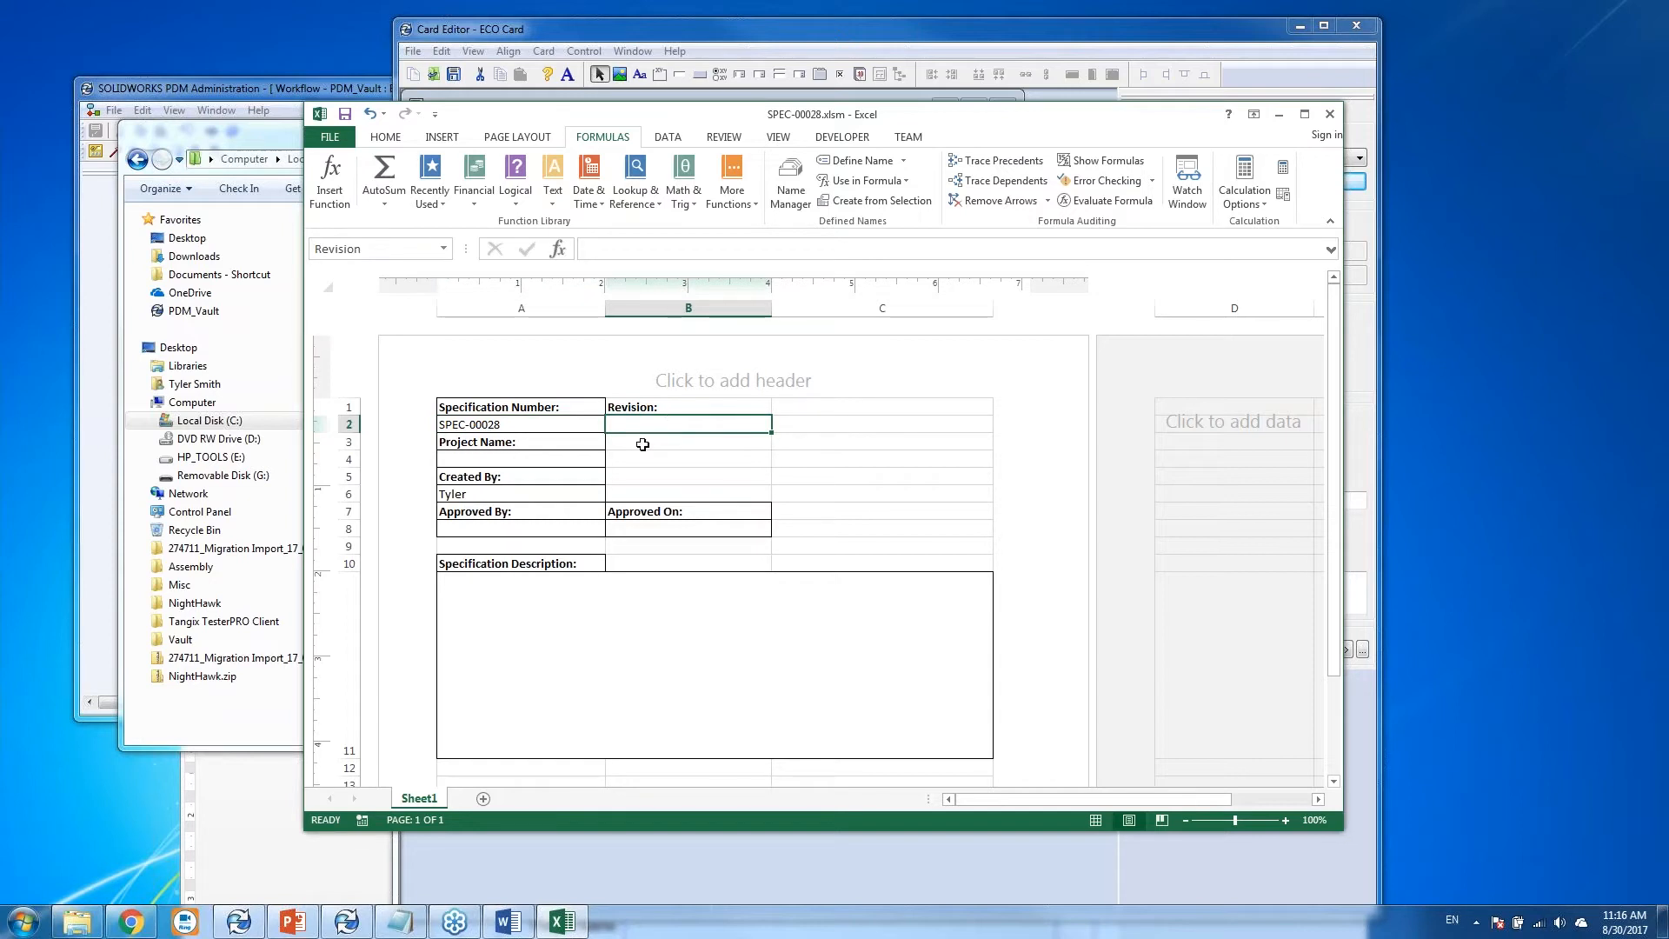
Add a custom workbook property named Revision, linked to the content source Revision.
left_click(330, 137)
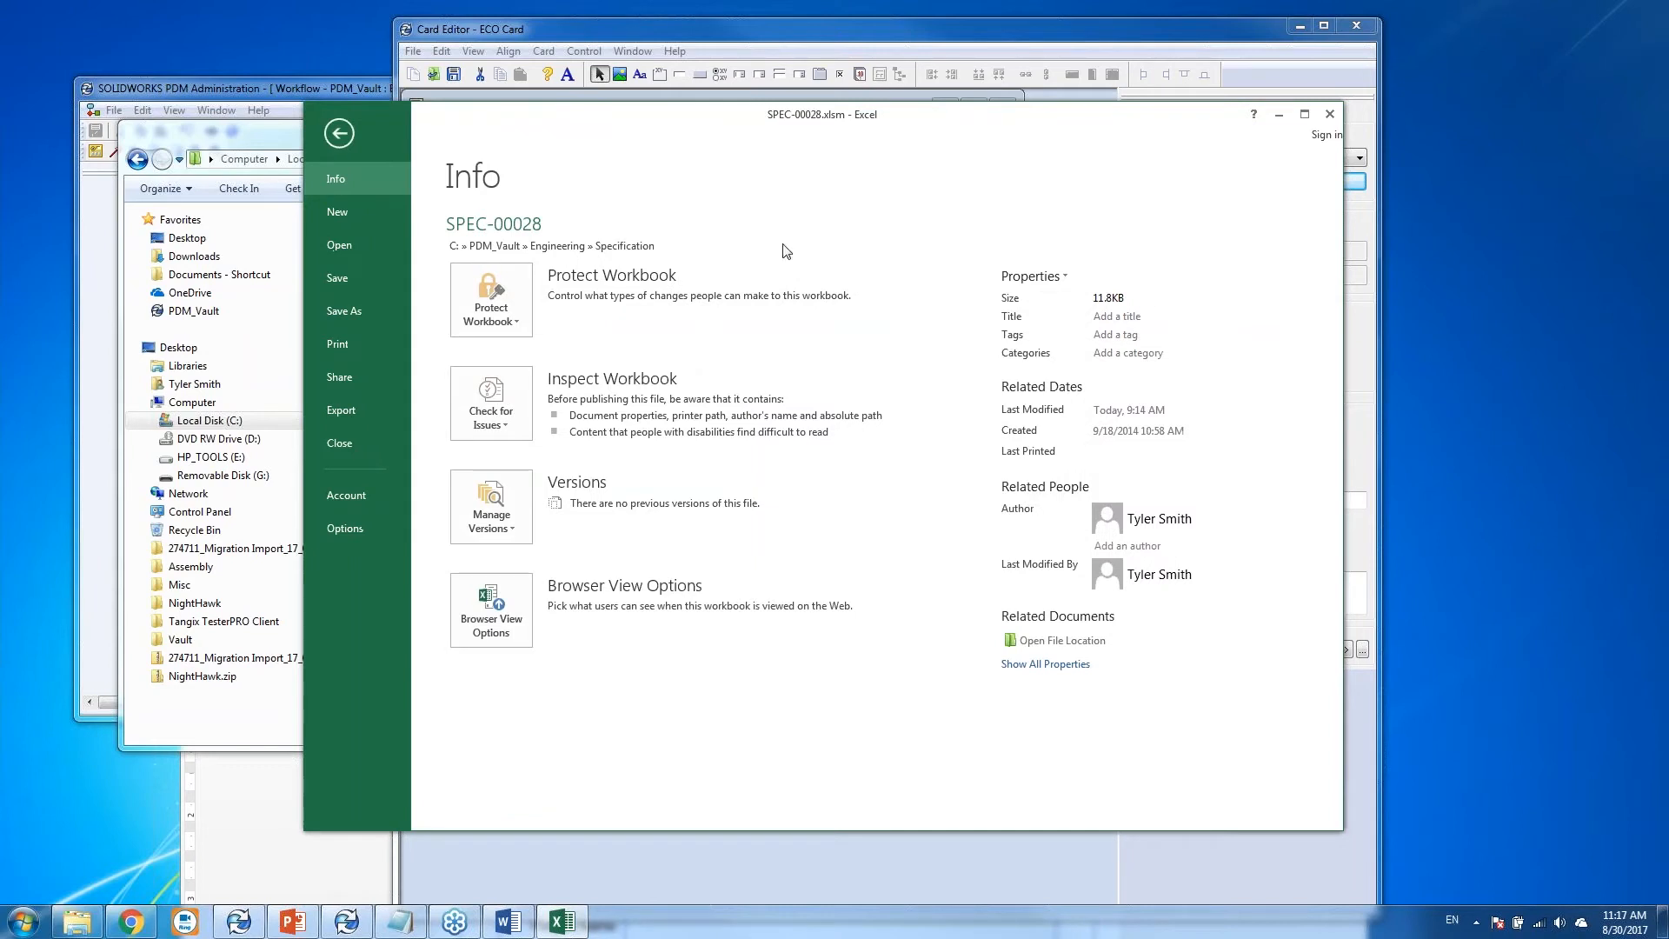
left_click(1033, 276)
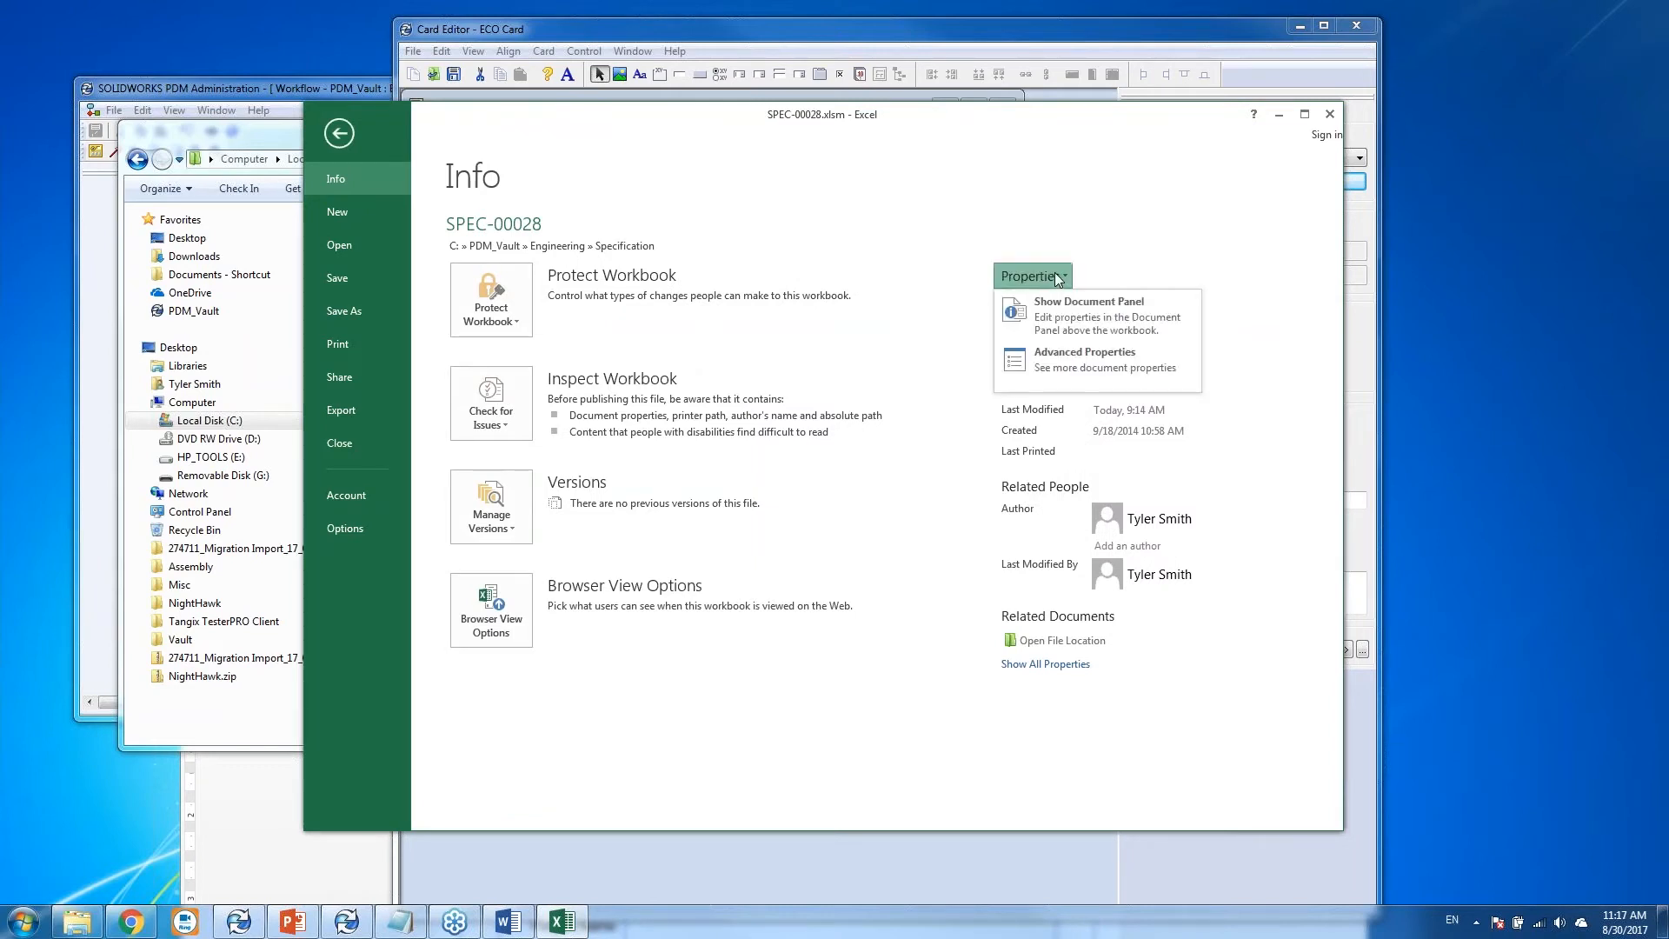
left_click(1071, 365)
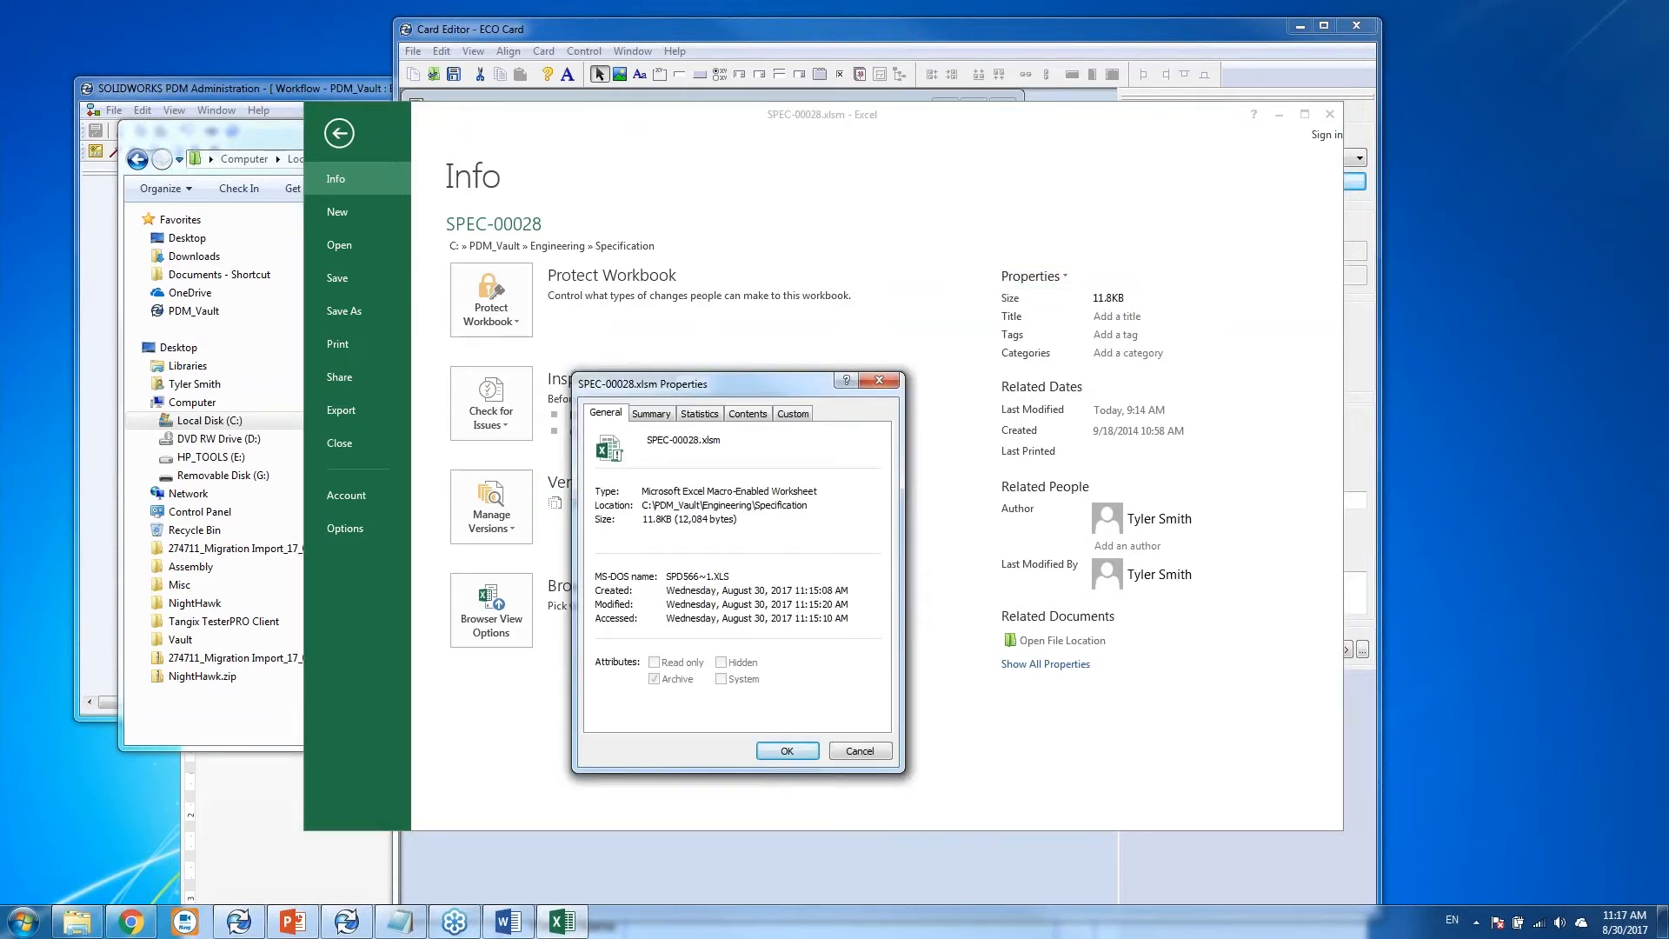
left_click(792, 414)
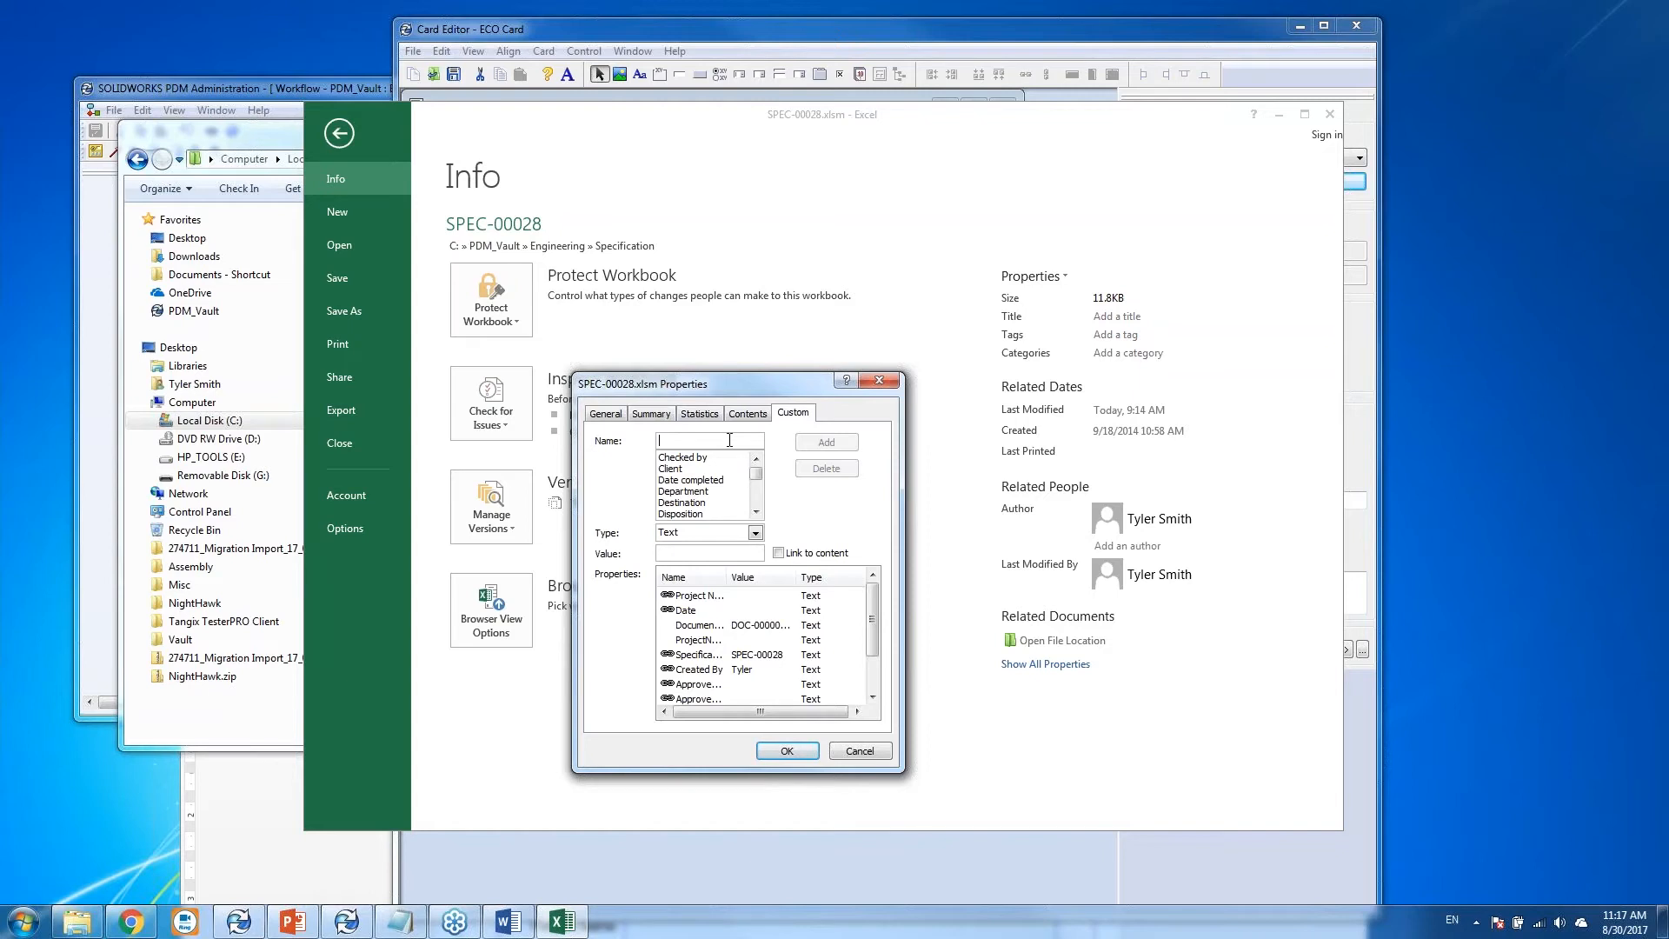
type("Revision")
left_click(779, 553)
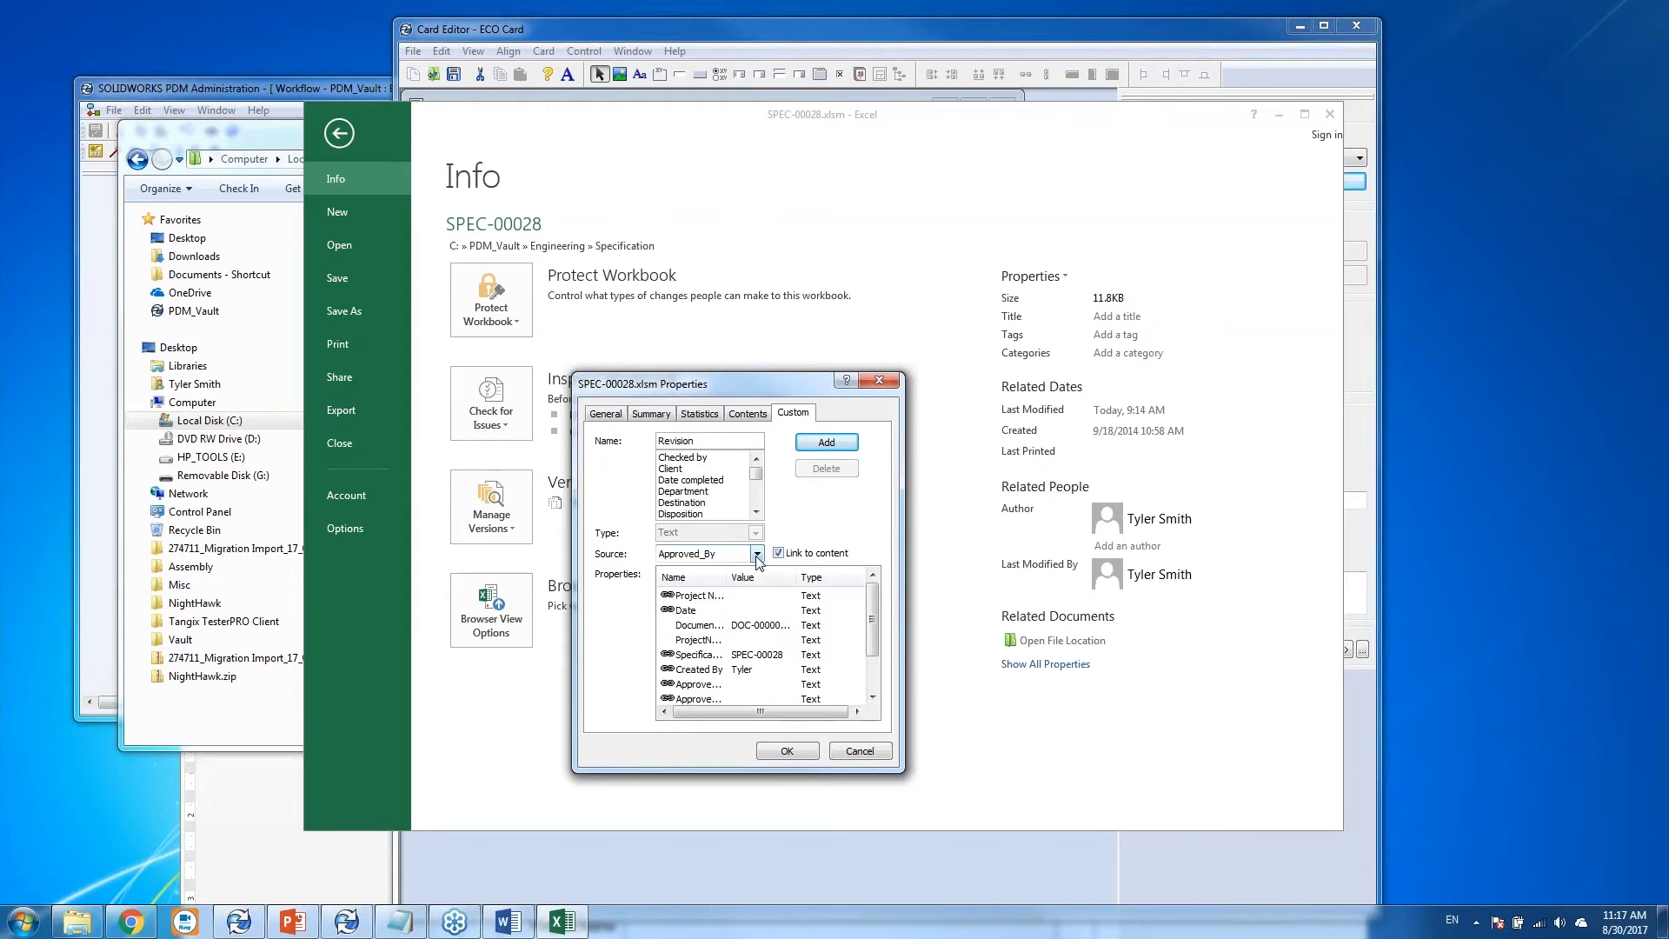
left_click(756, 554)
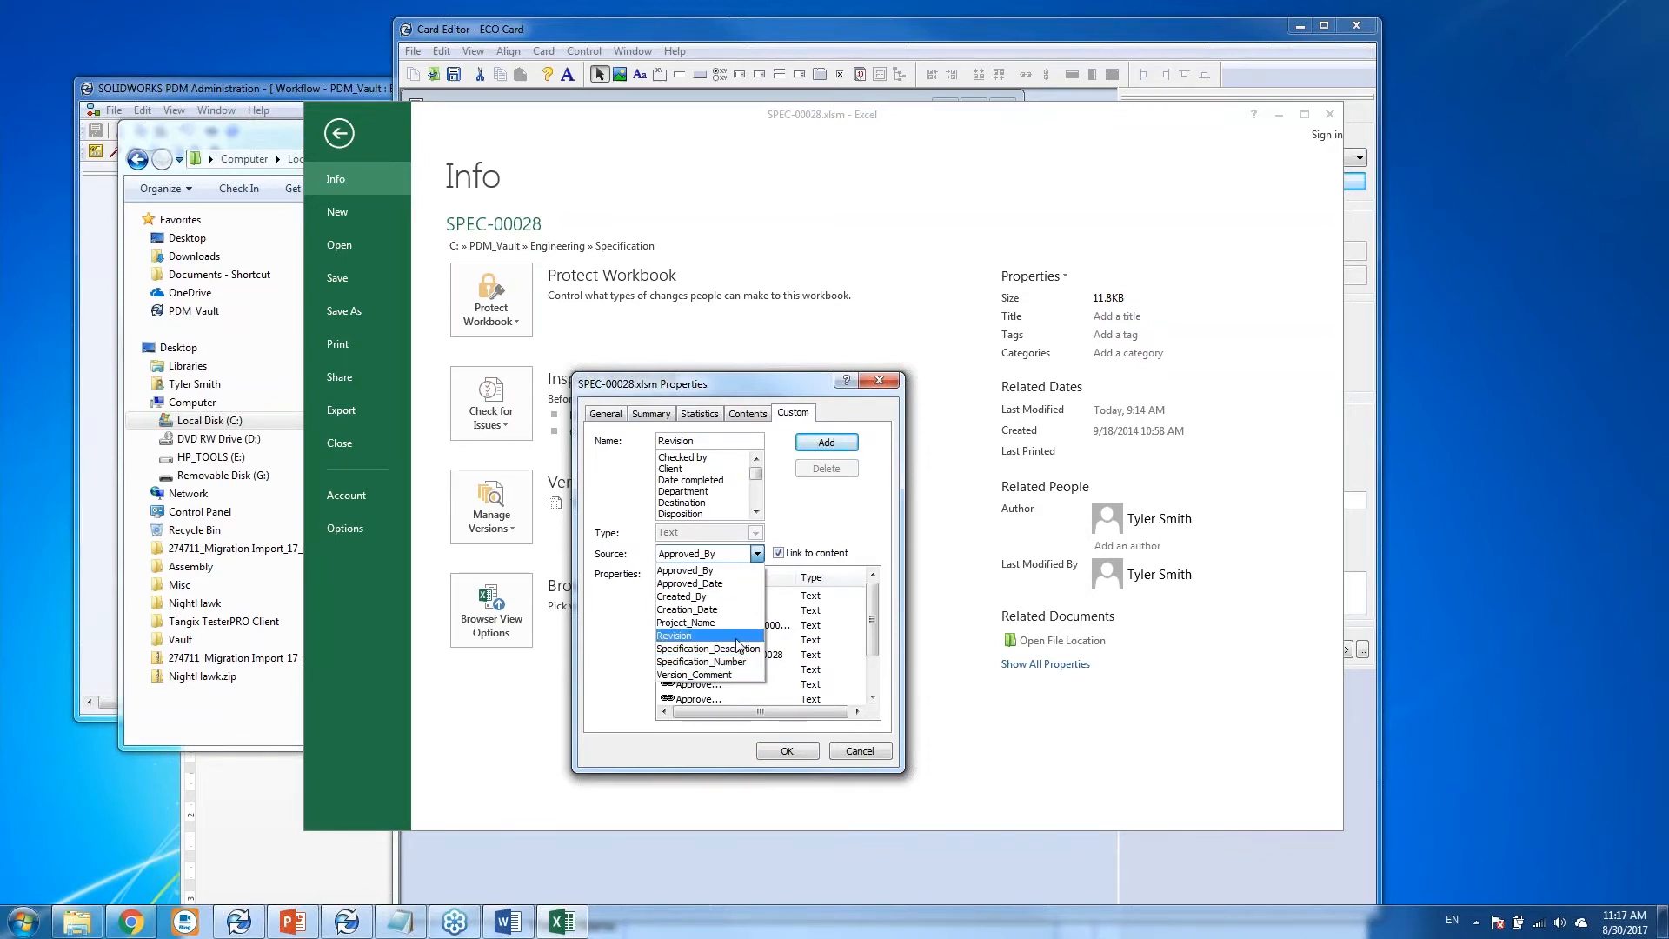
left_click(687, 635)
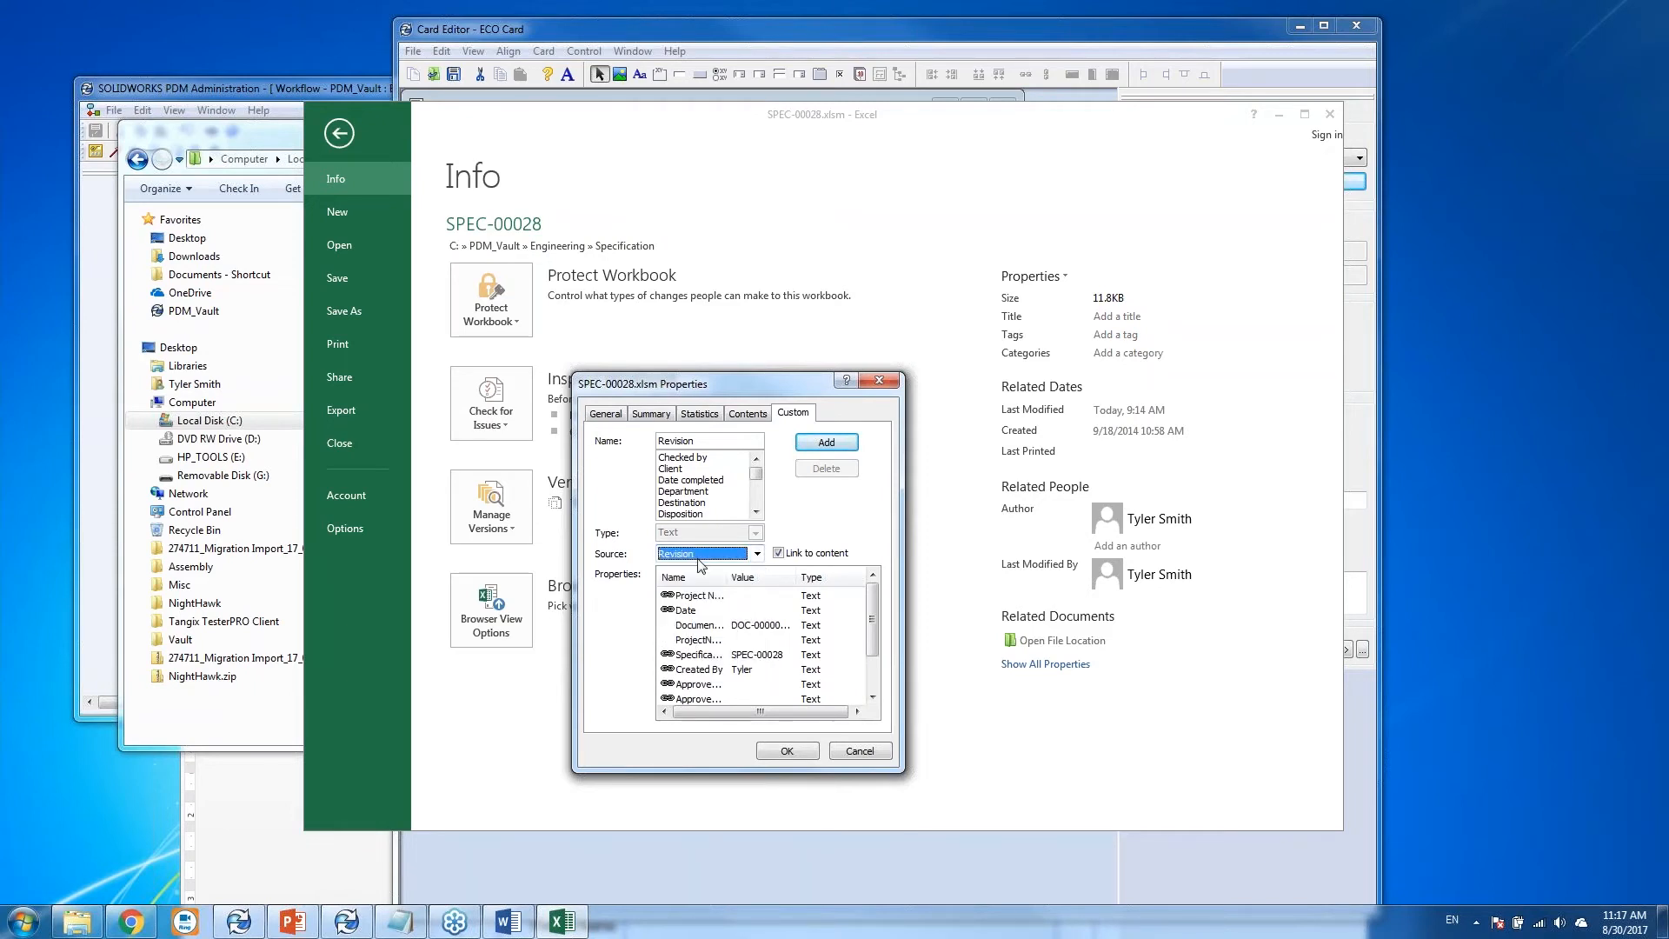
left_click(830, 443)
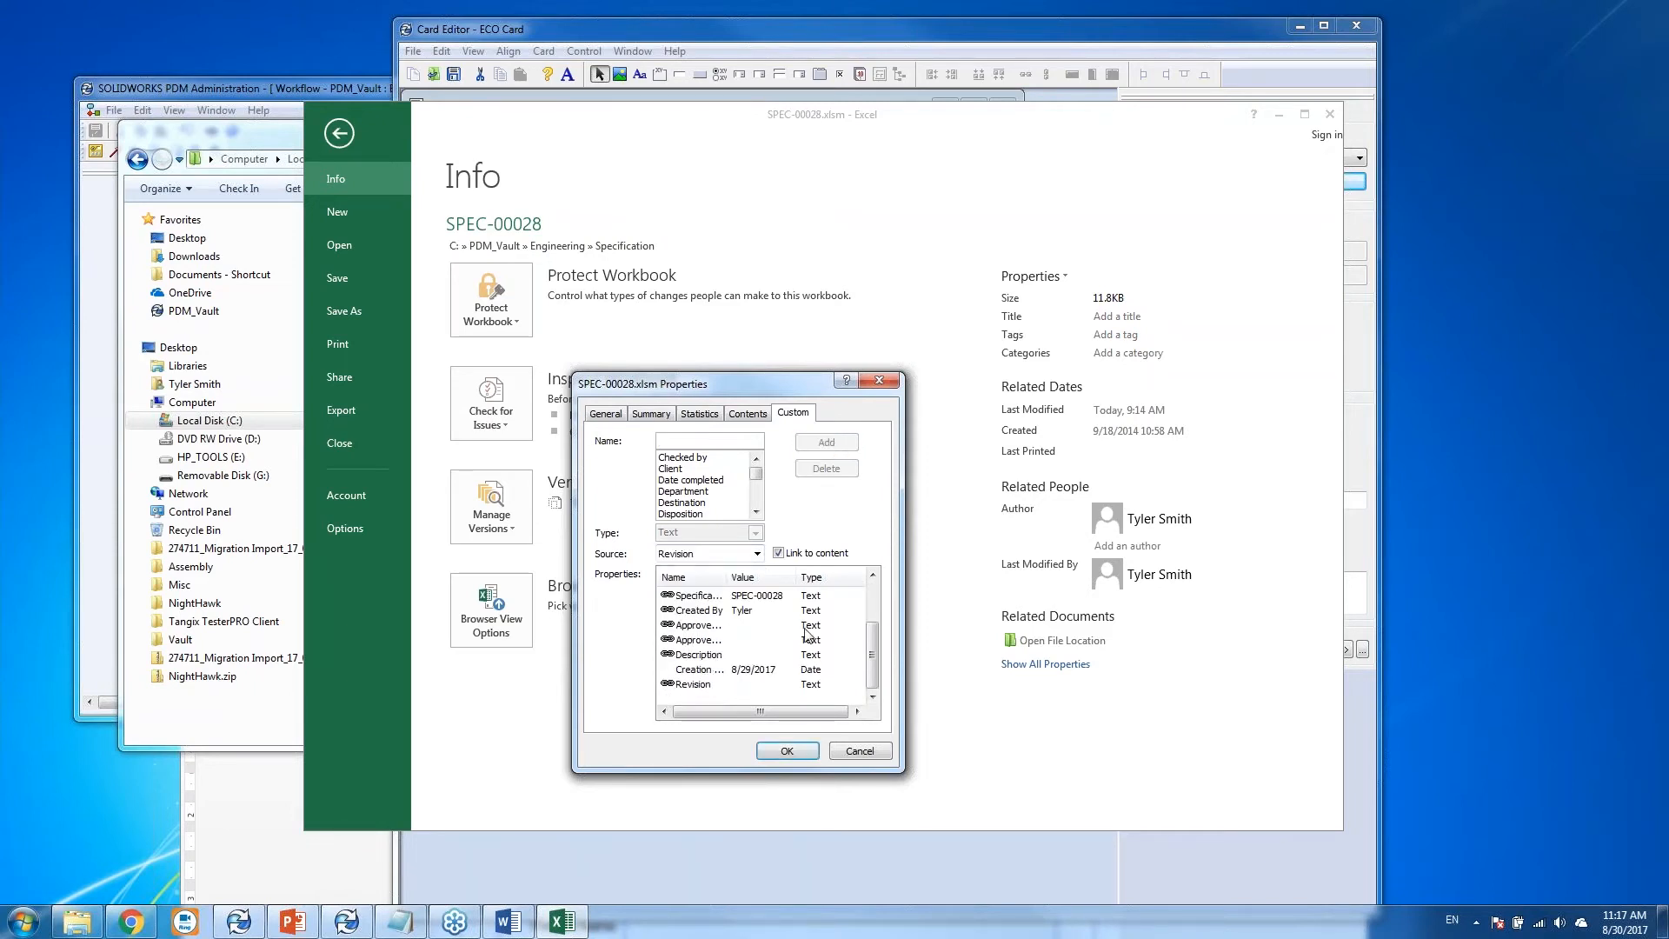
left_click(688, 685)
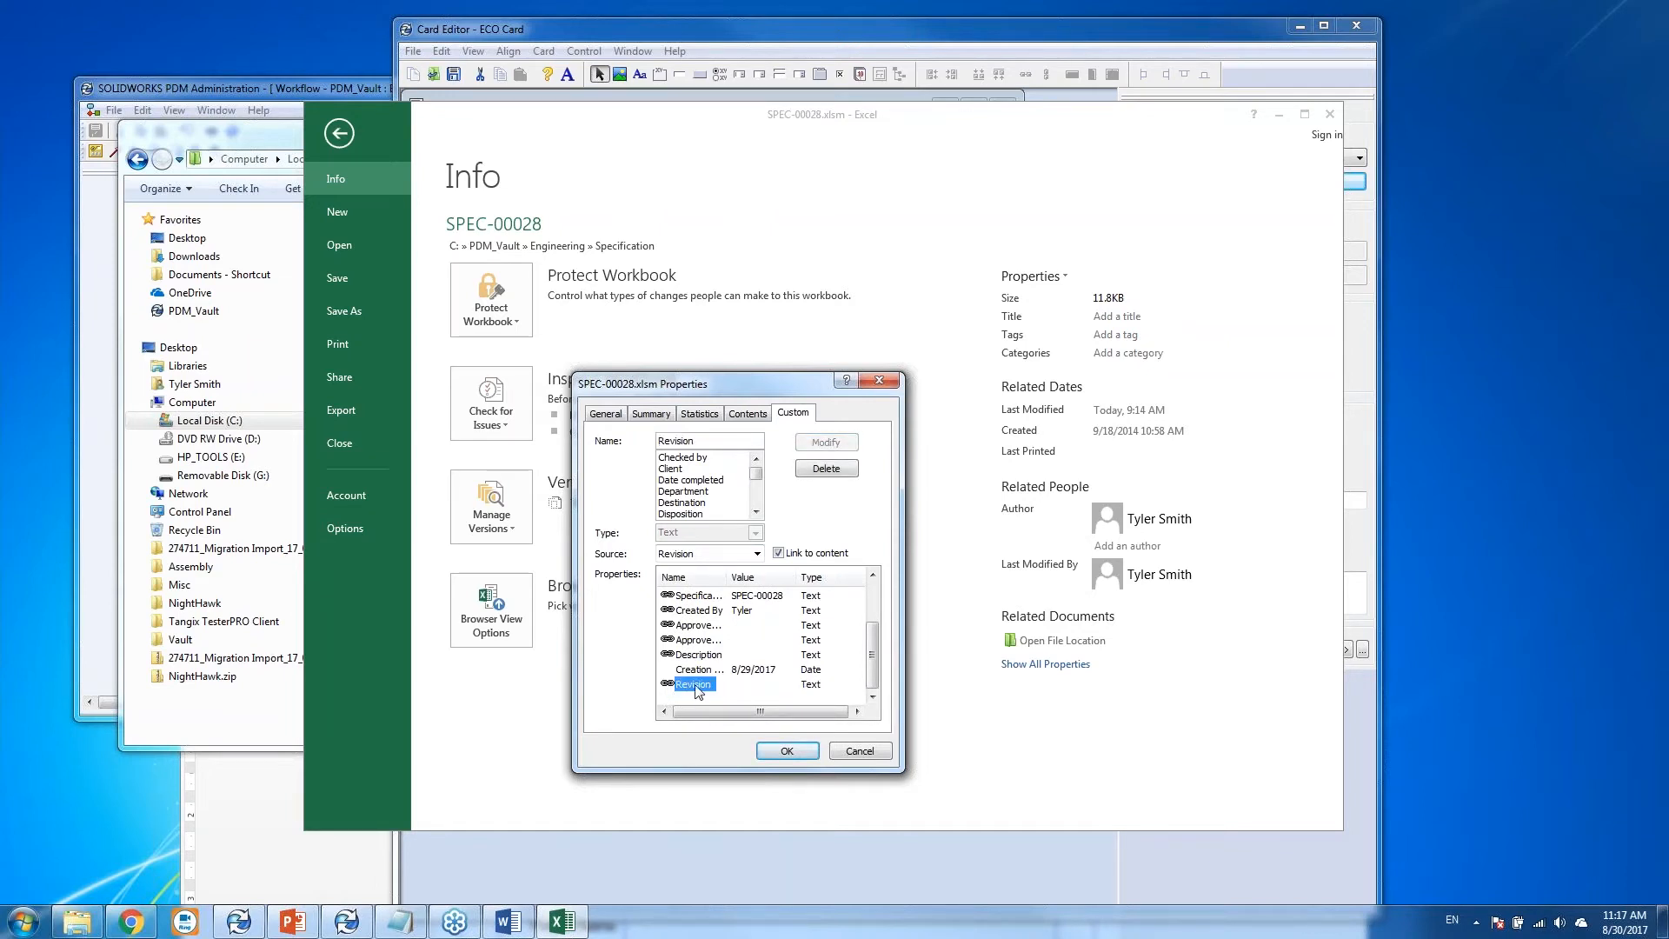
left_click(789, 751)
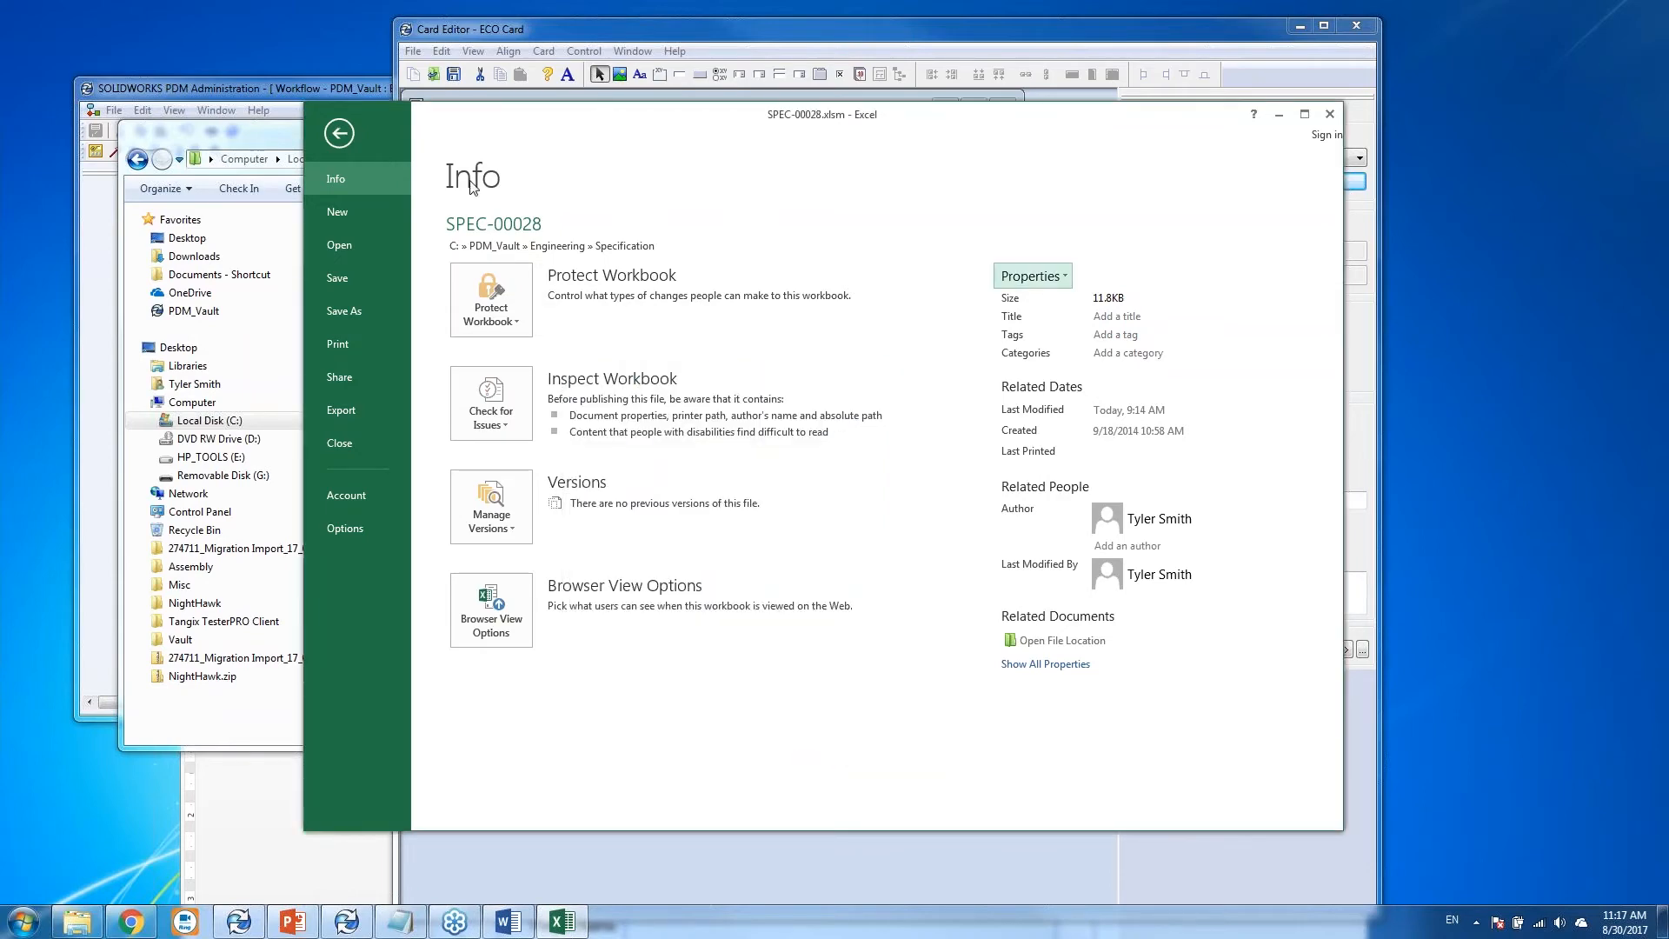
Return to the worksheet, close SPEC-00028.xlsm, and display the data card of SPEC-00012.xlsm in the vault.
left_click(339, 133)
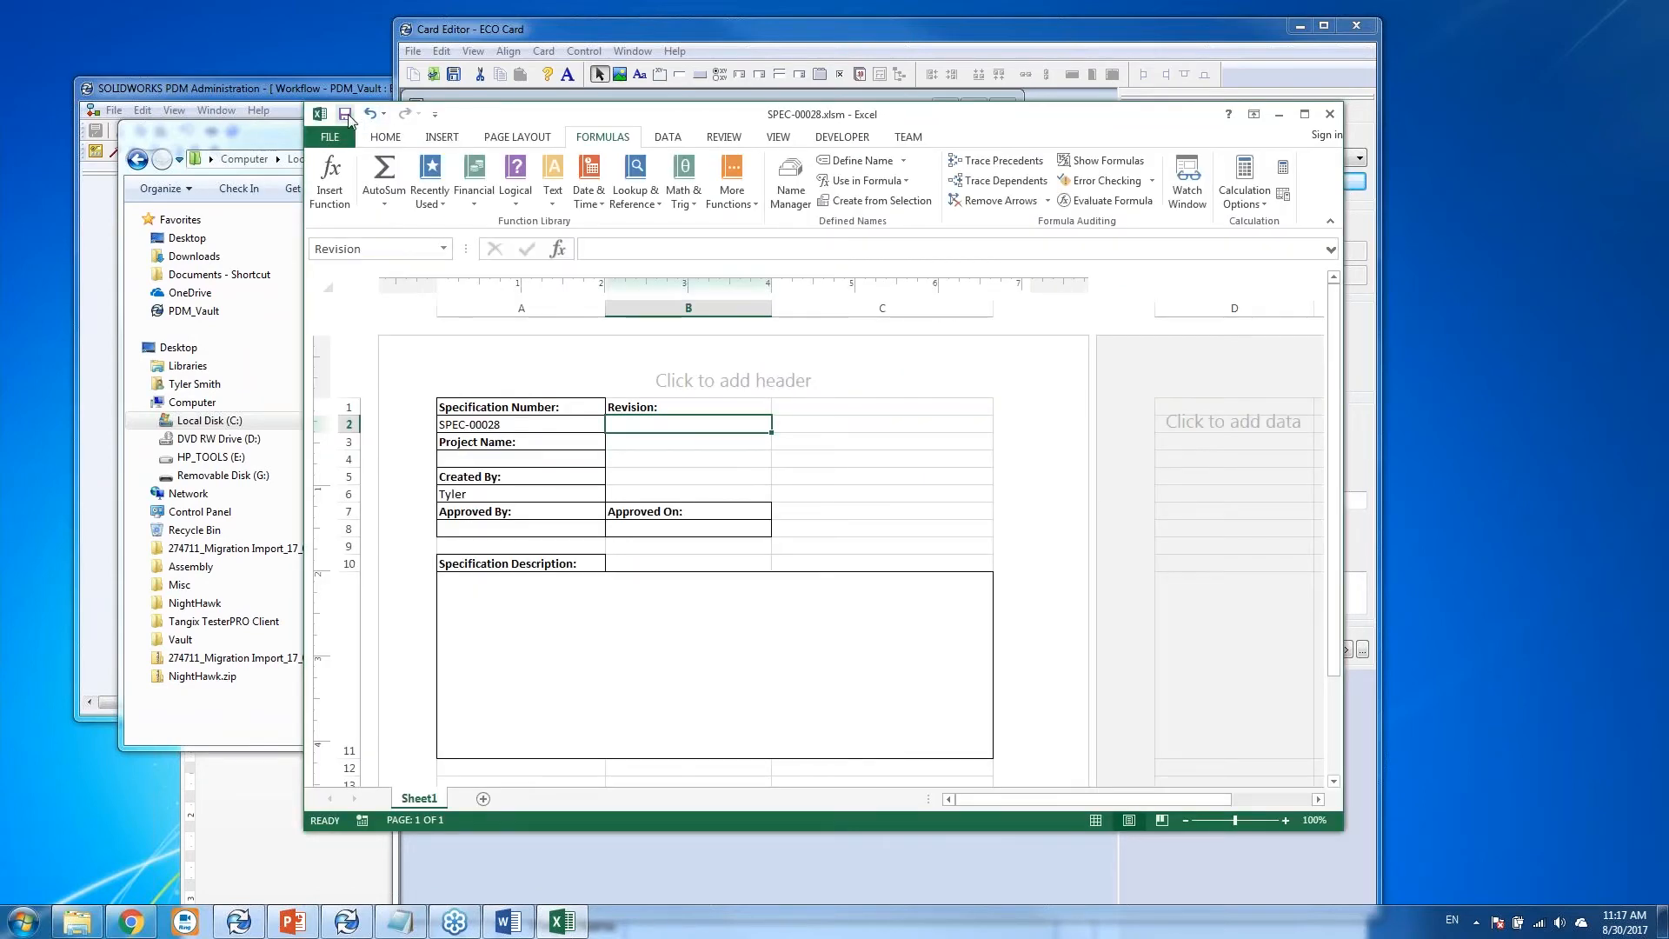
left_click(1331, 113)
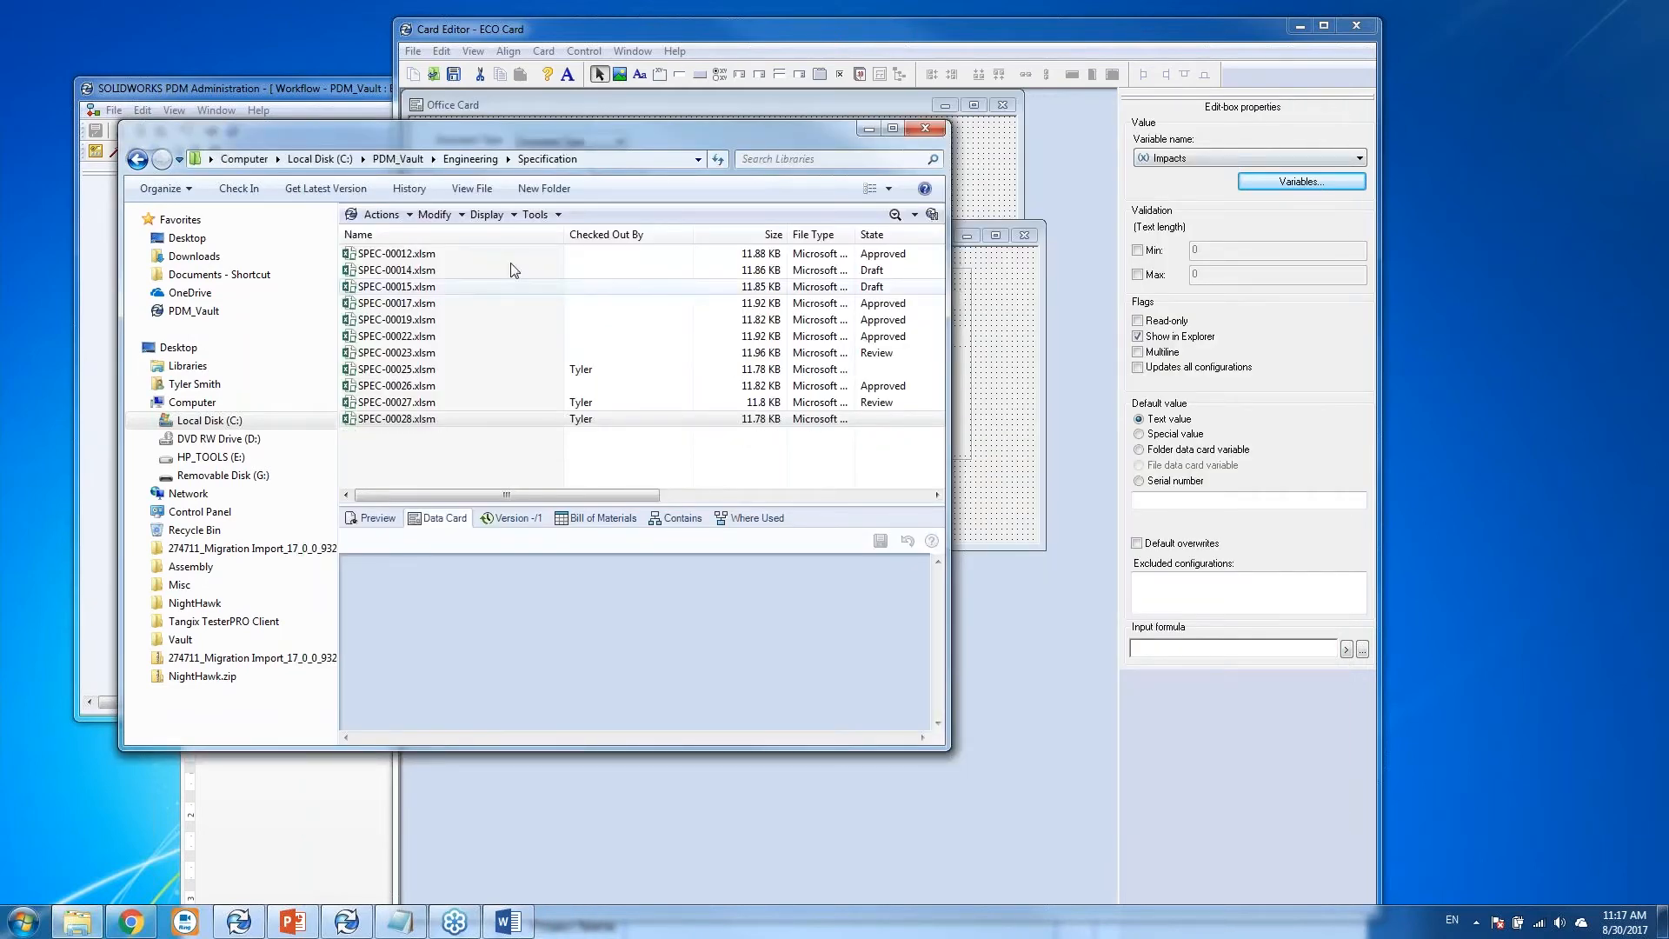
left_click(466, 254)
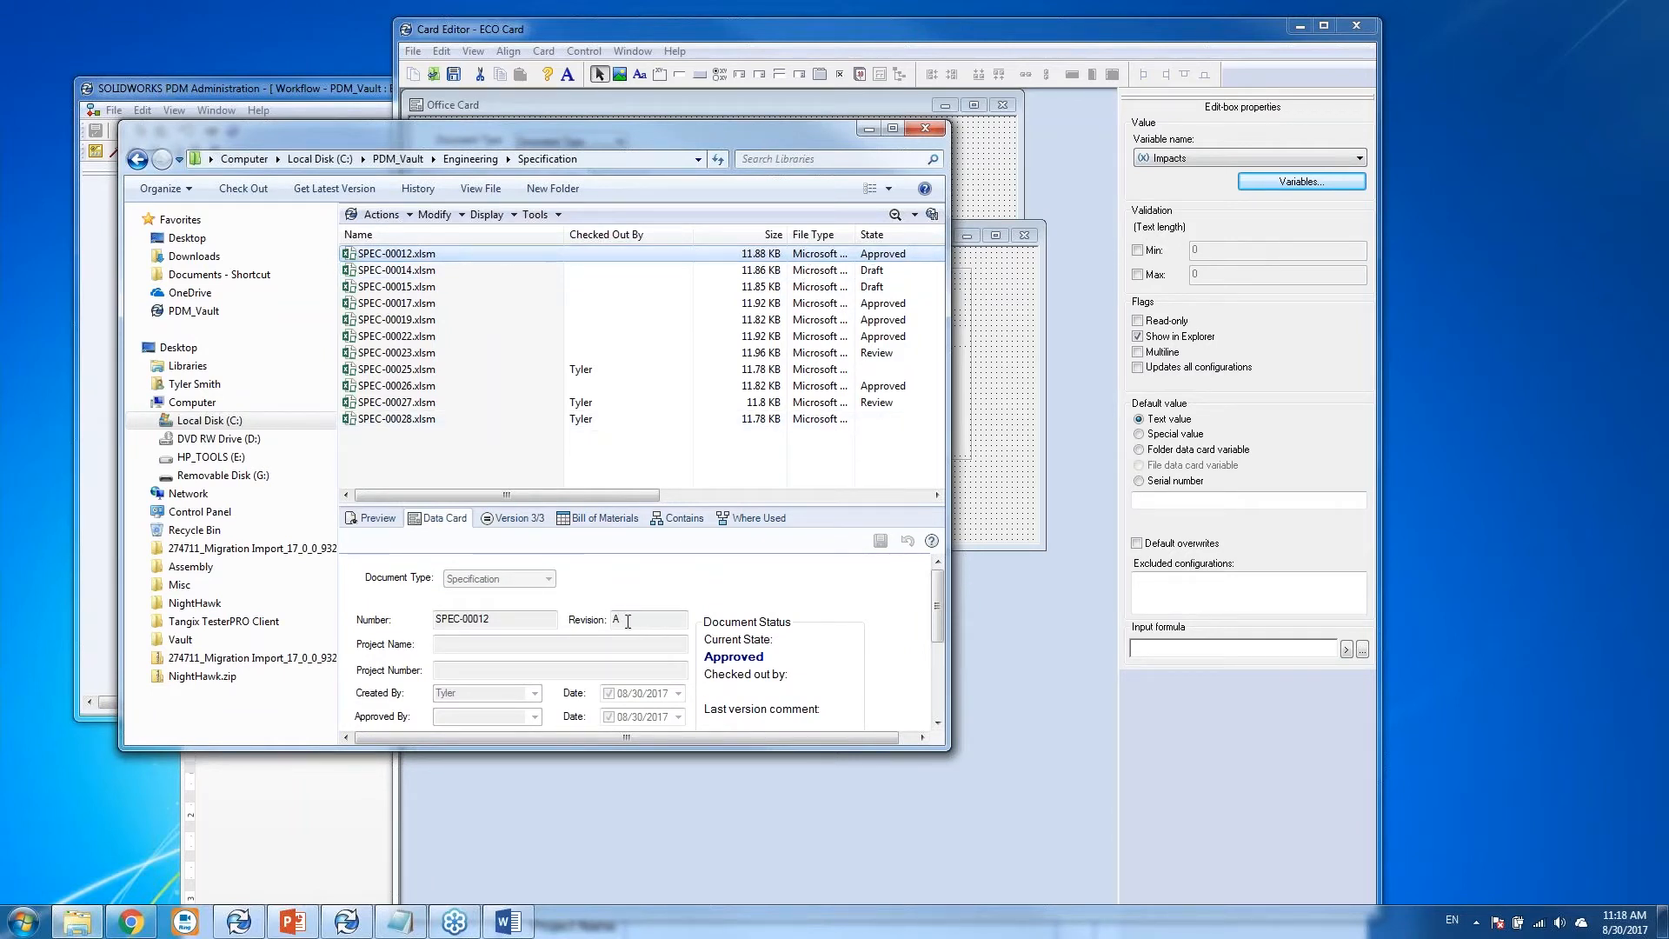
Open SPEC-00012.xlsm from the vault, check the name and value of its Revision cell B2, and close the workbook.
double_click(438, 258)
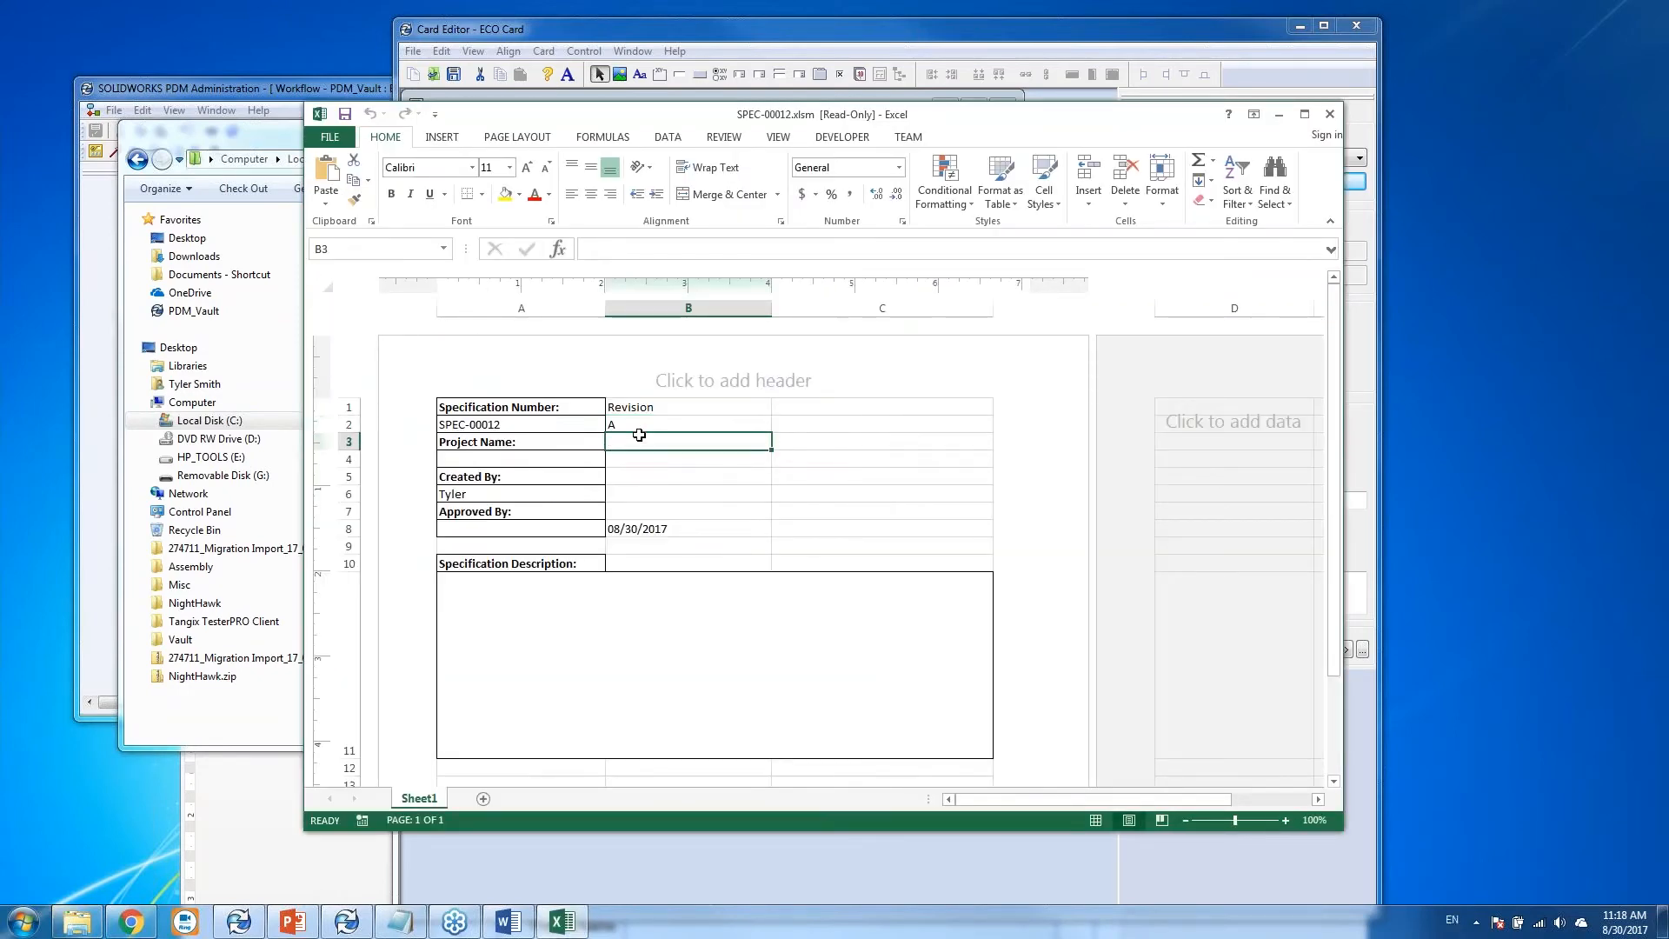
left_click(640, 427)
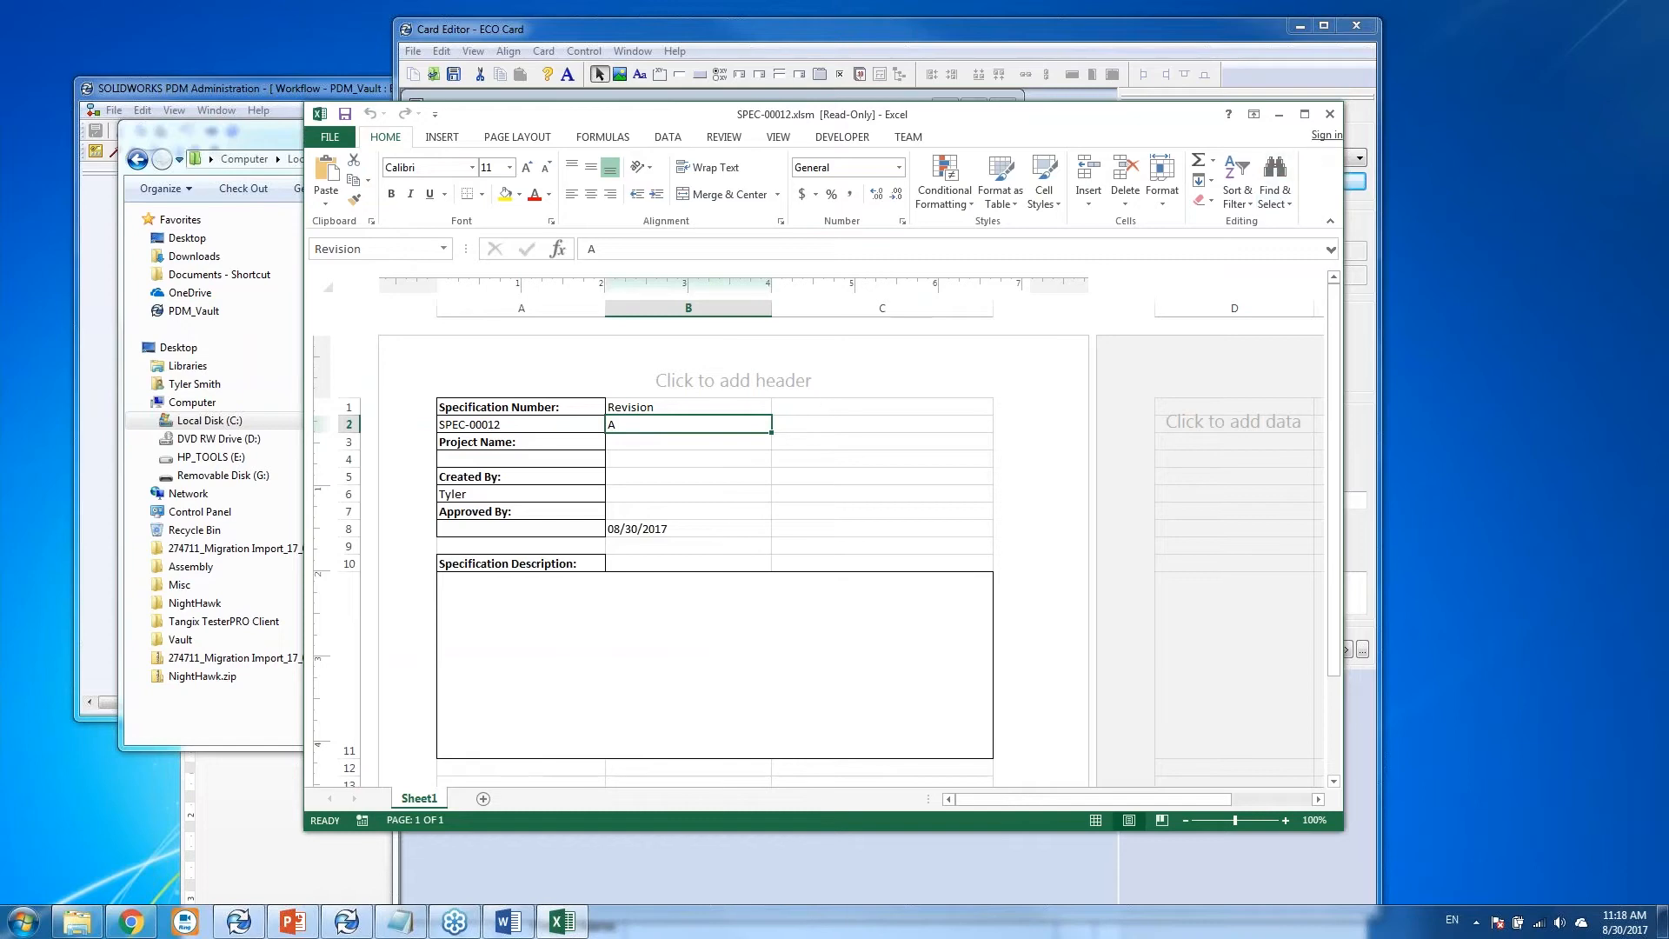
left_click(1329, 114)
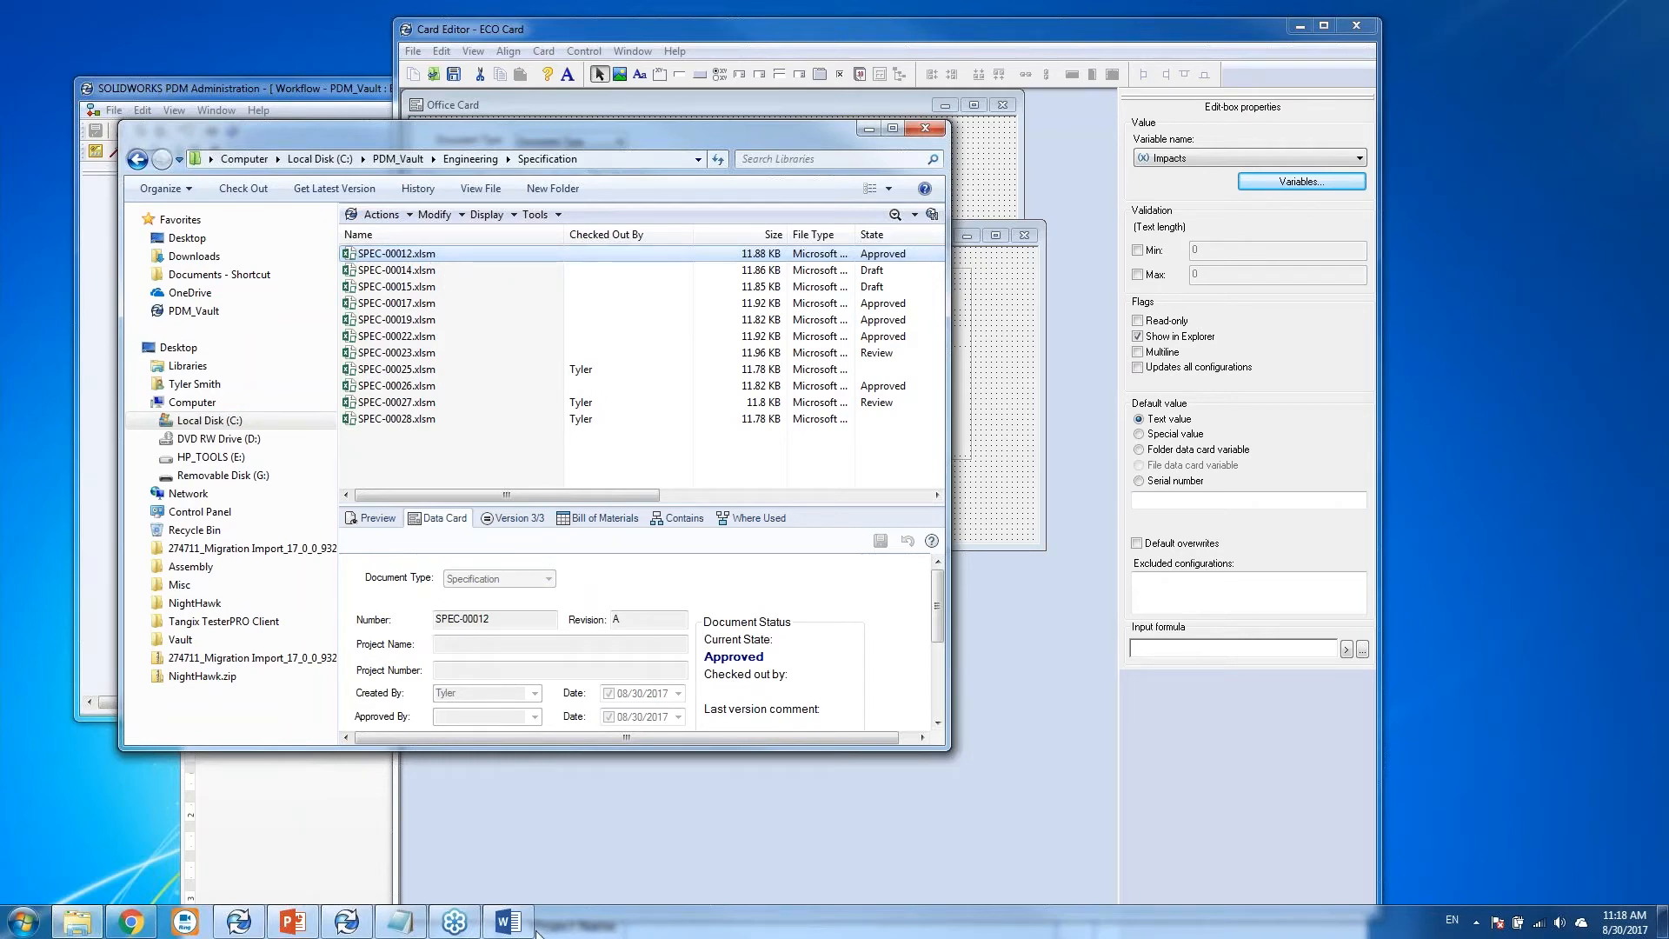
Switch to ECO-10119.docm in Word, review its advanced document properties, and dismiss them without changes.
left_click(510, 923)
left_click_drag(748, 430, 721, 102)
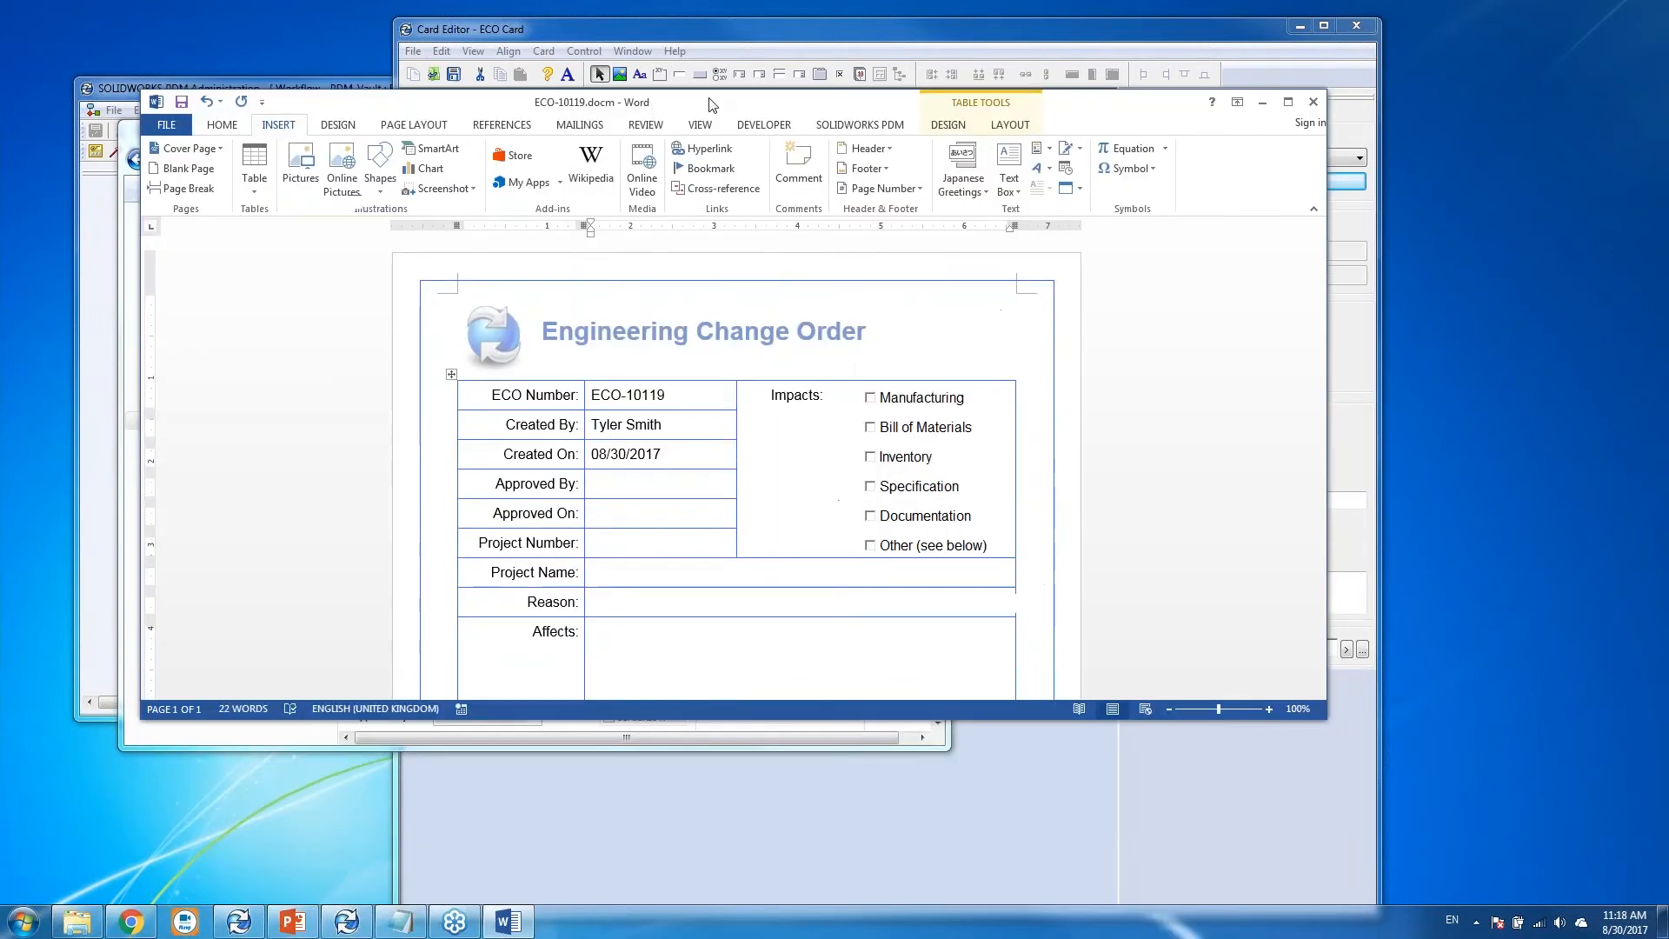
left_click(163, 126)
left_click(885, 264)
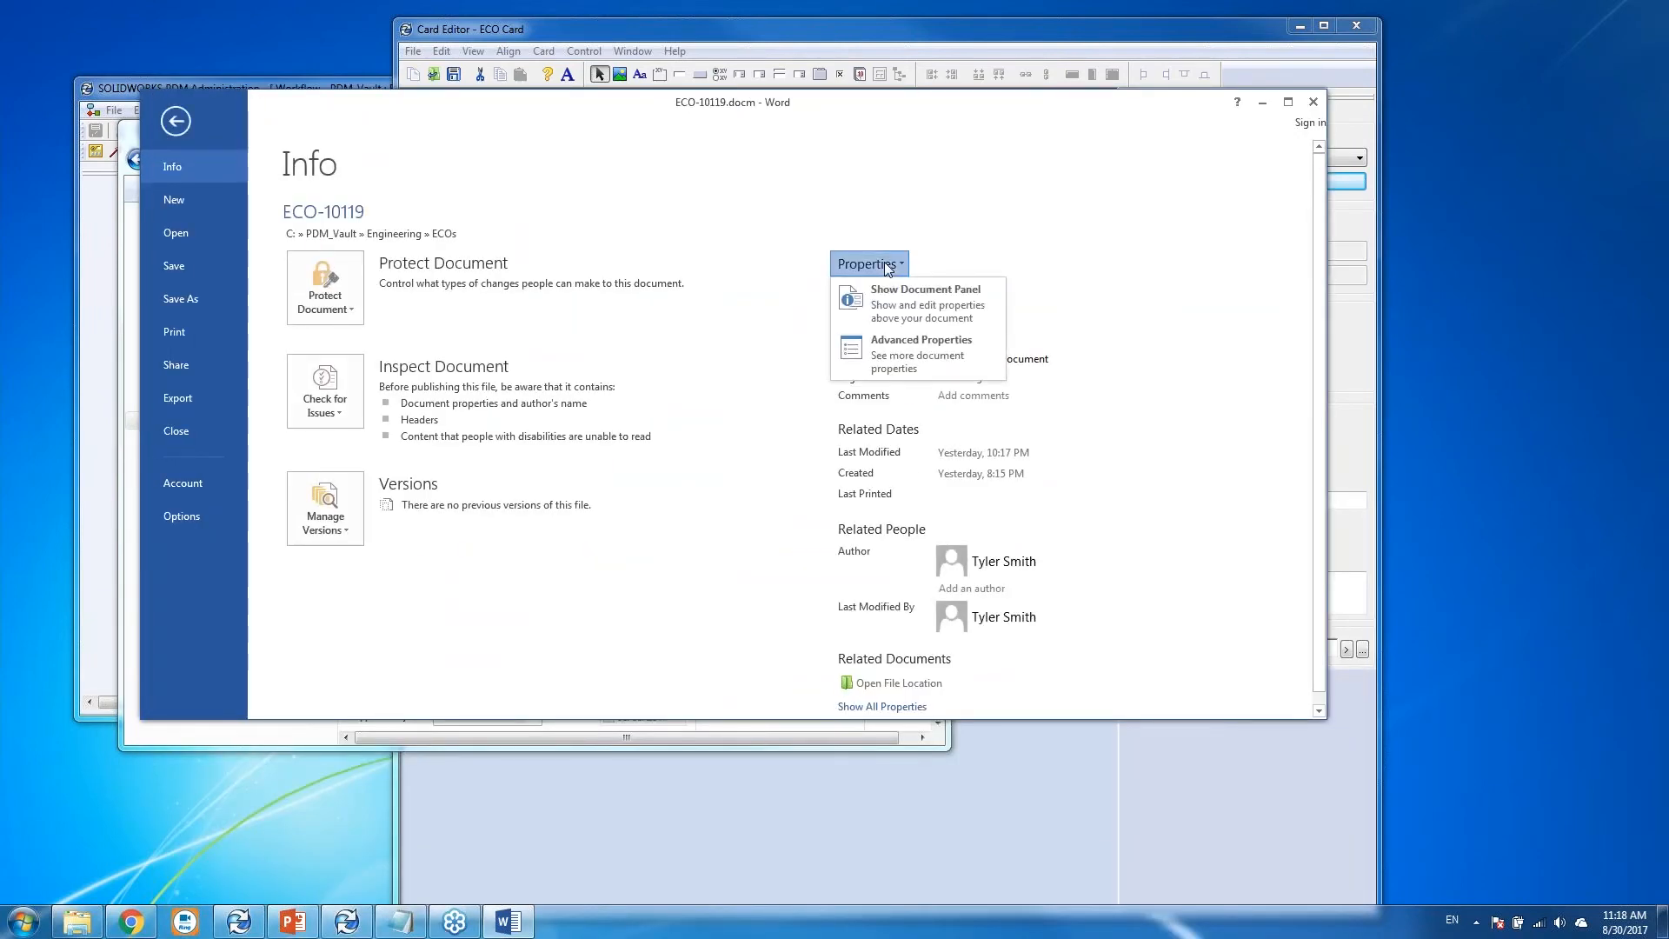
left_click(915, 346)
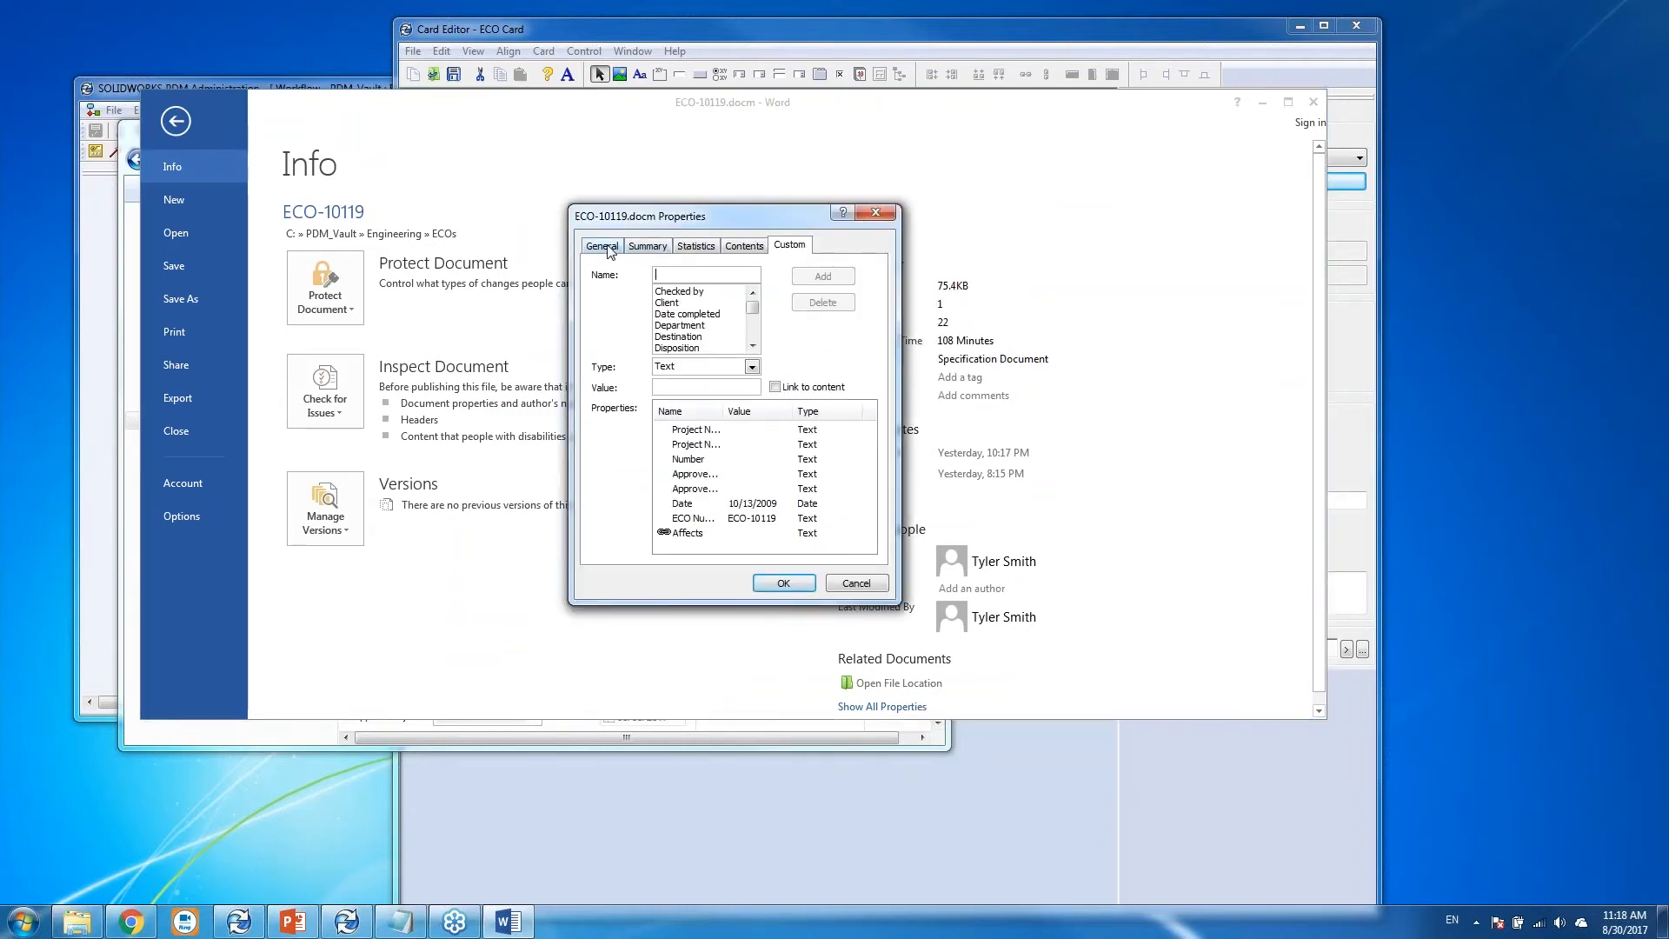
left_click(610, 248)
left_click(856, 583)
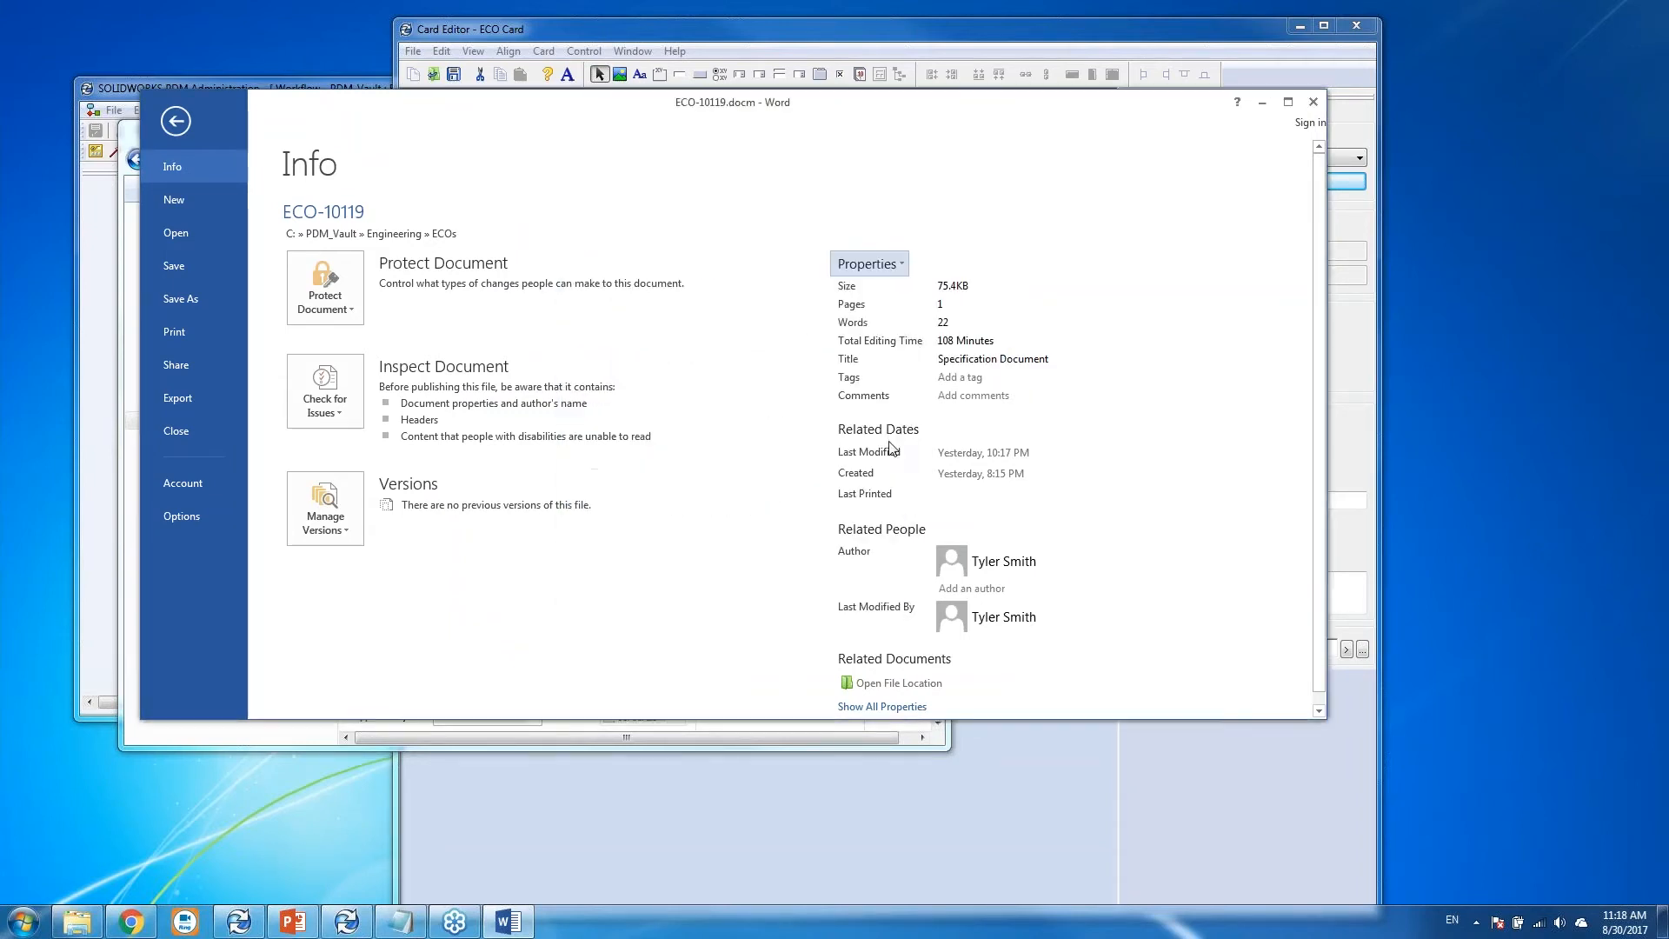
Display the document properties panel above the ECO document and reposition the Word window to uncover the Card Editor.
left_click(900, 271)
left_click(909, 299)
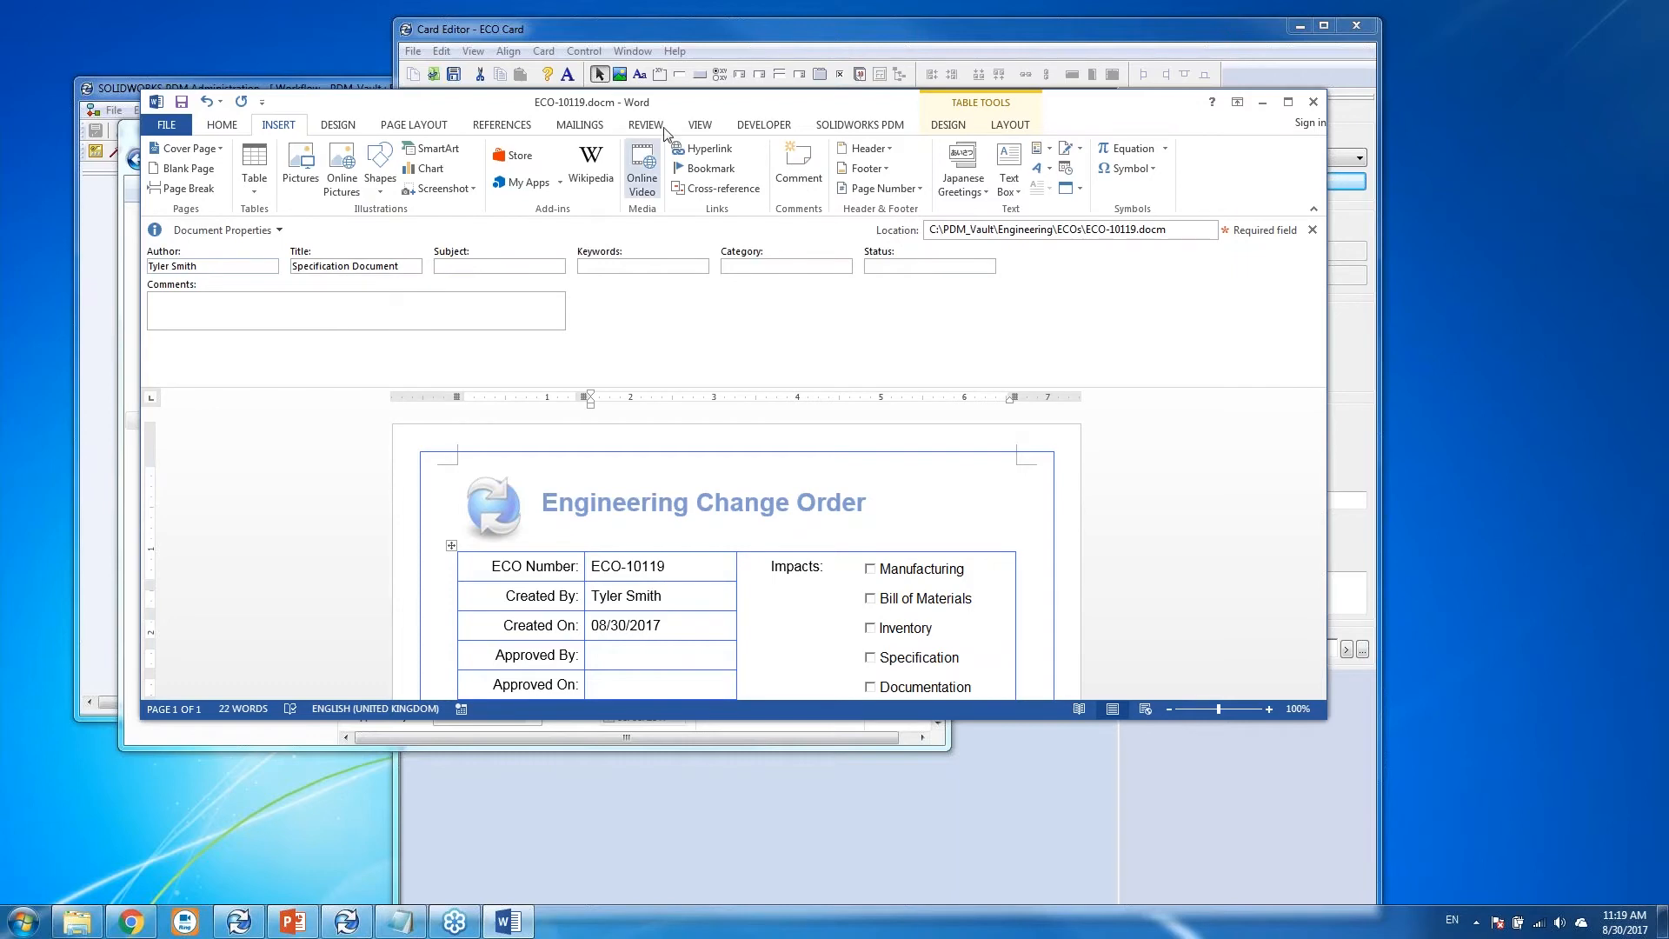
left_click_drag(664, 111, 645, 216)
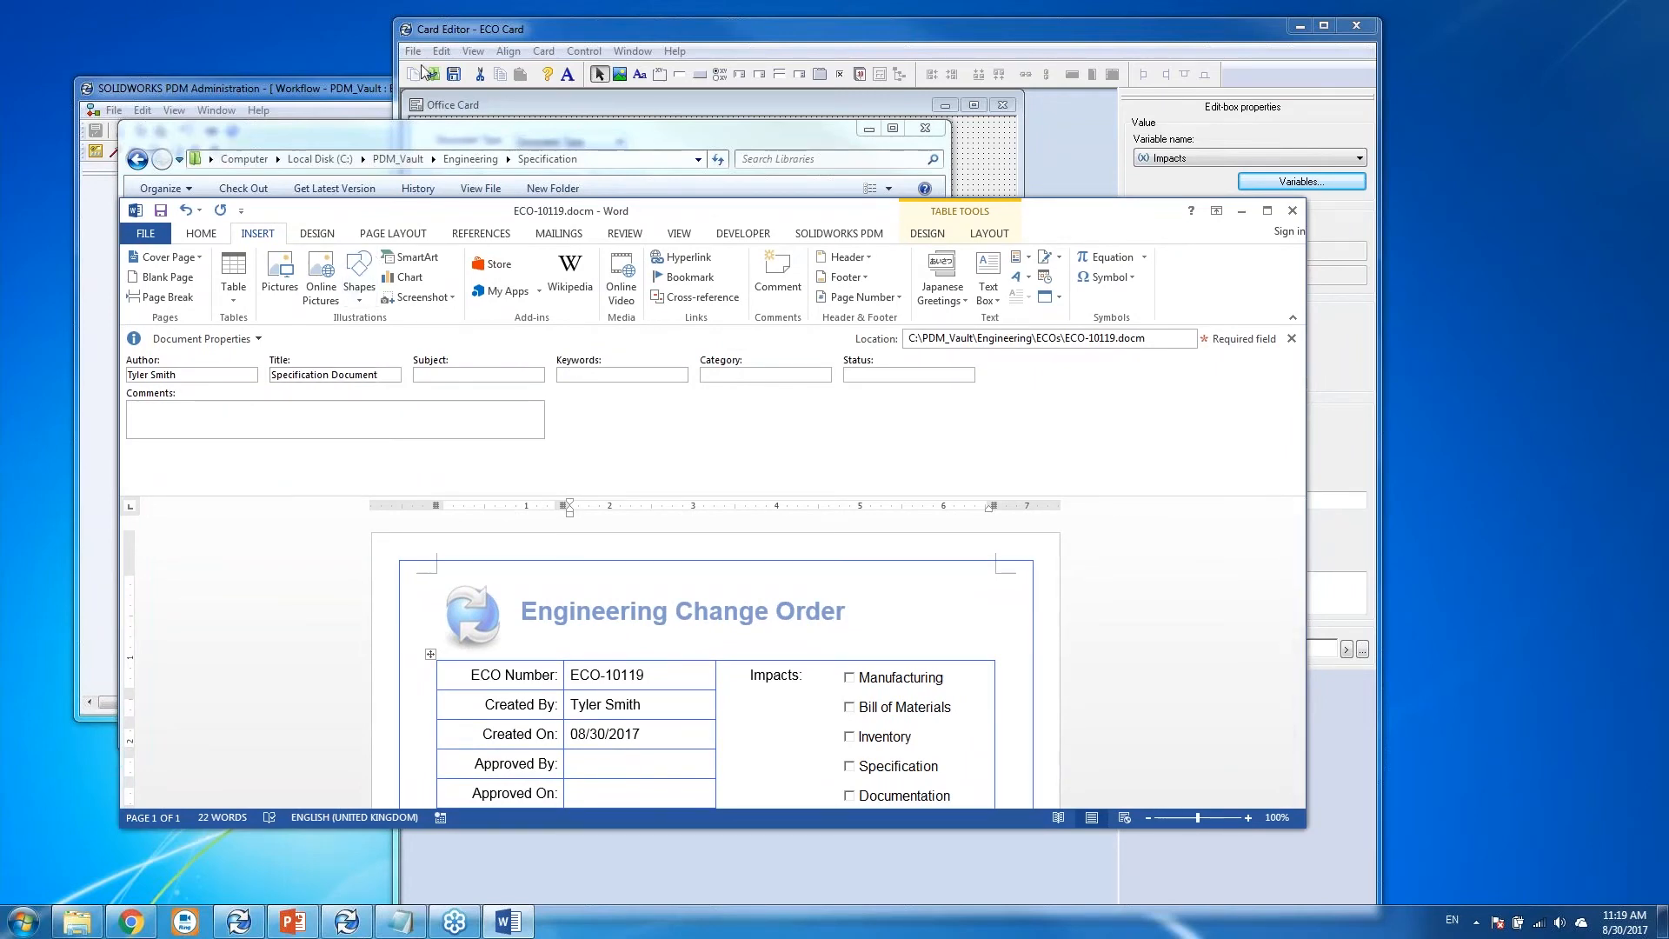
Switch to the Card Editor and open the variable definition behind the ECO card's Created By control to review its attribute mappings.
left_click(583, 33)
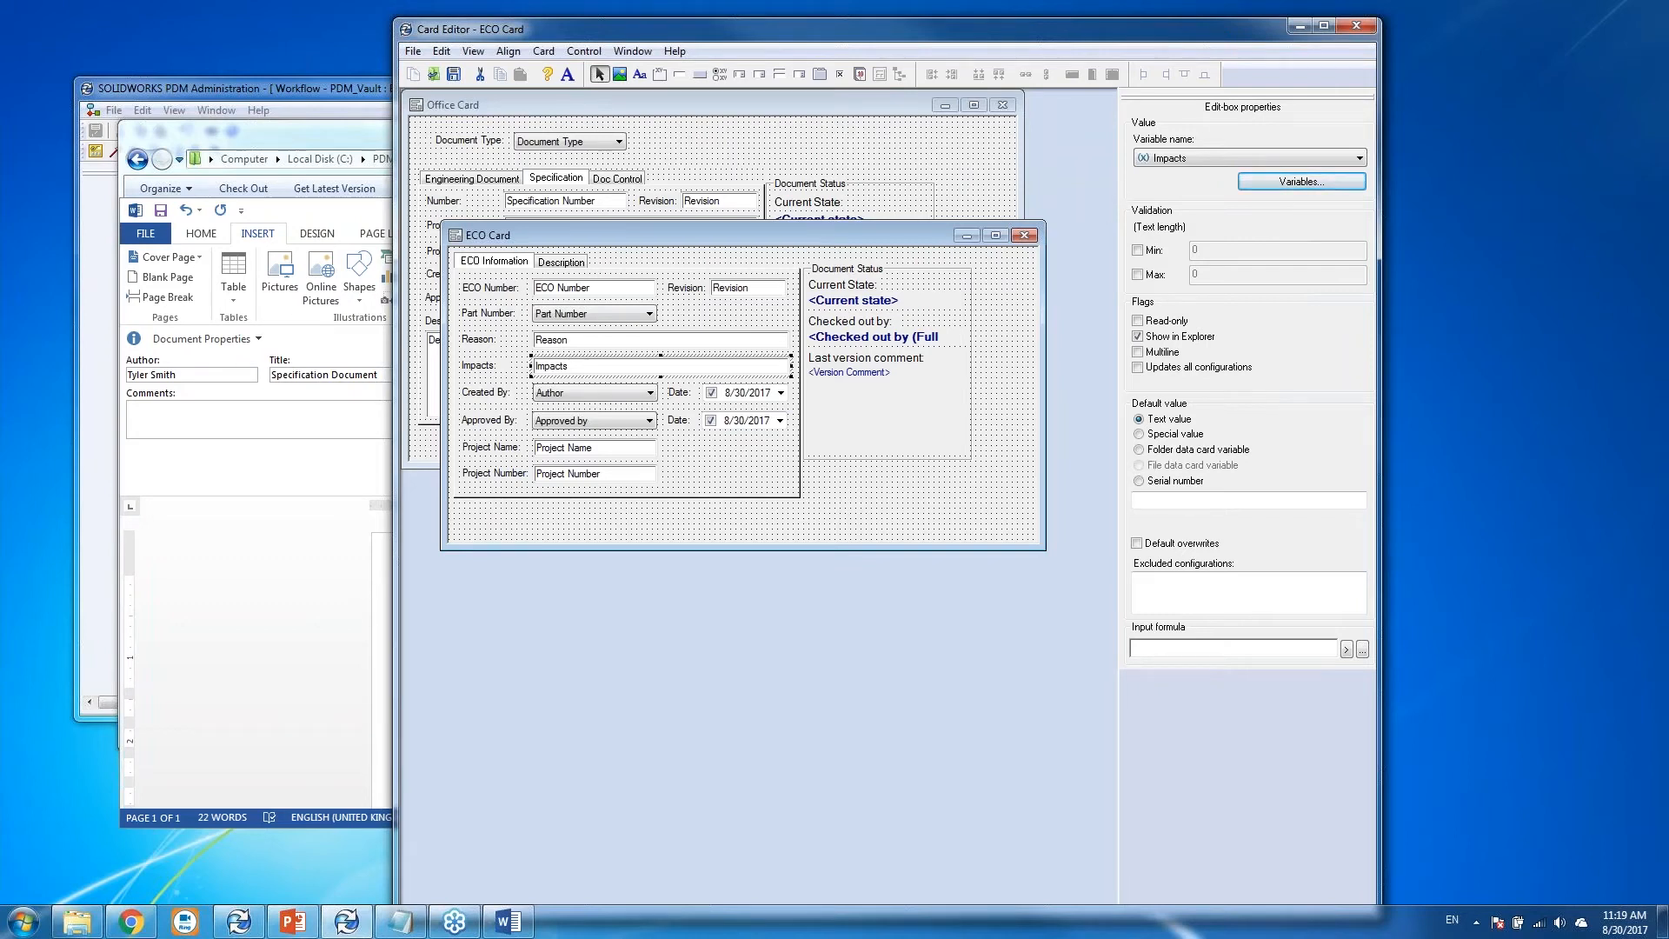
left_click(591, 392)
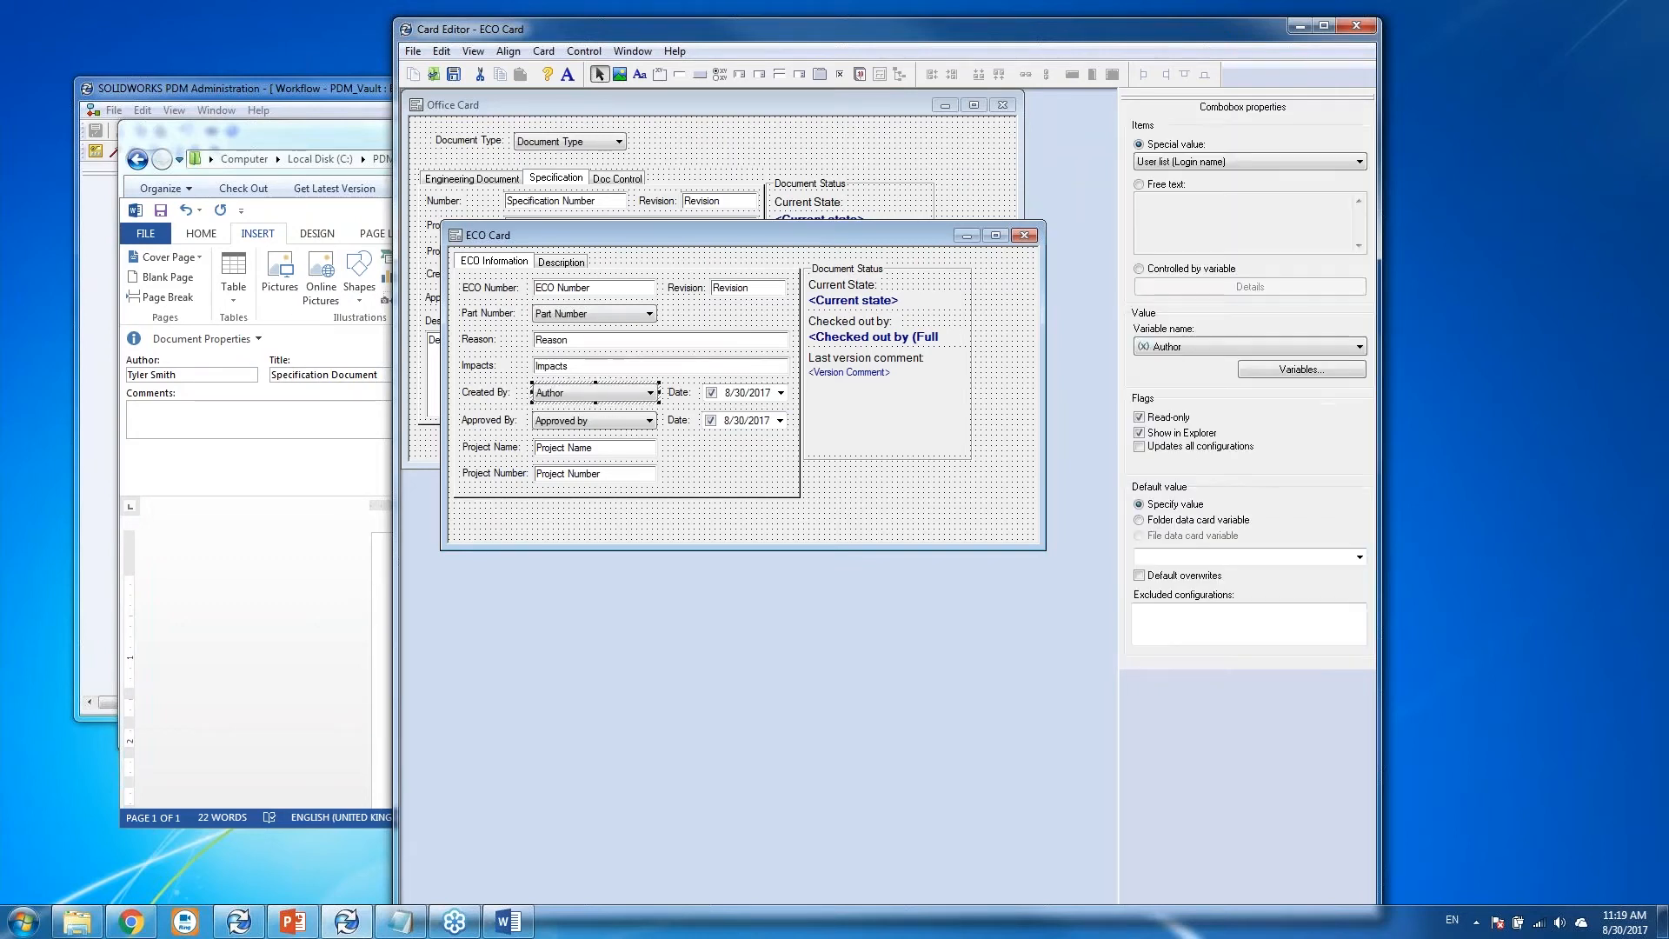
left_click(1265, 369)
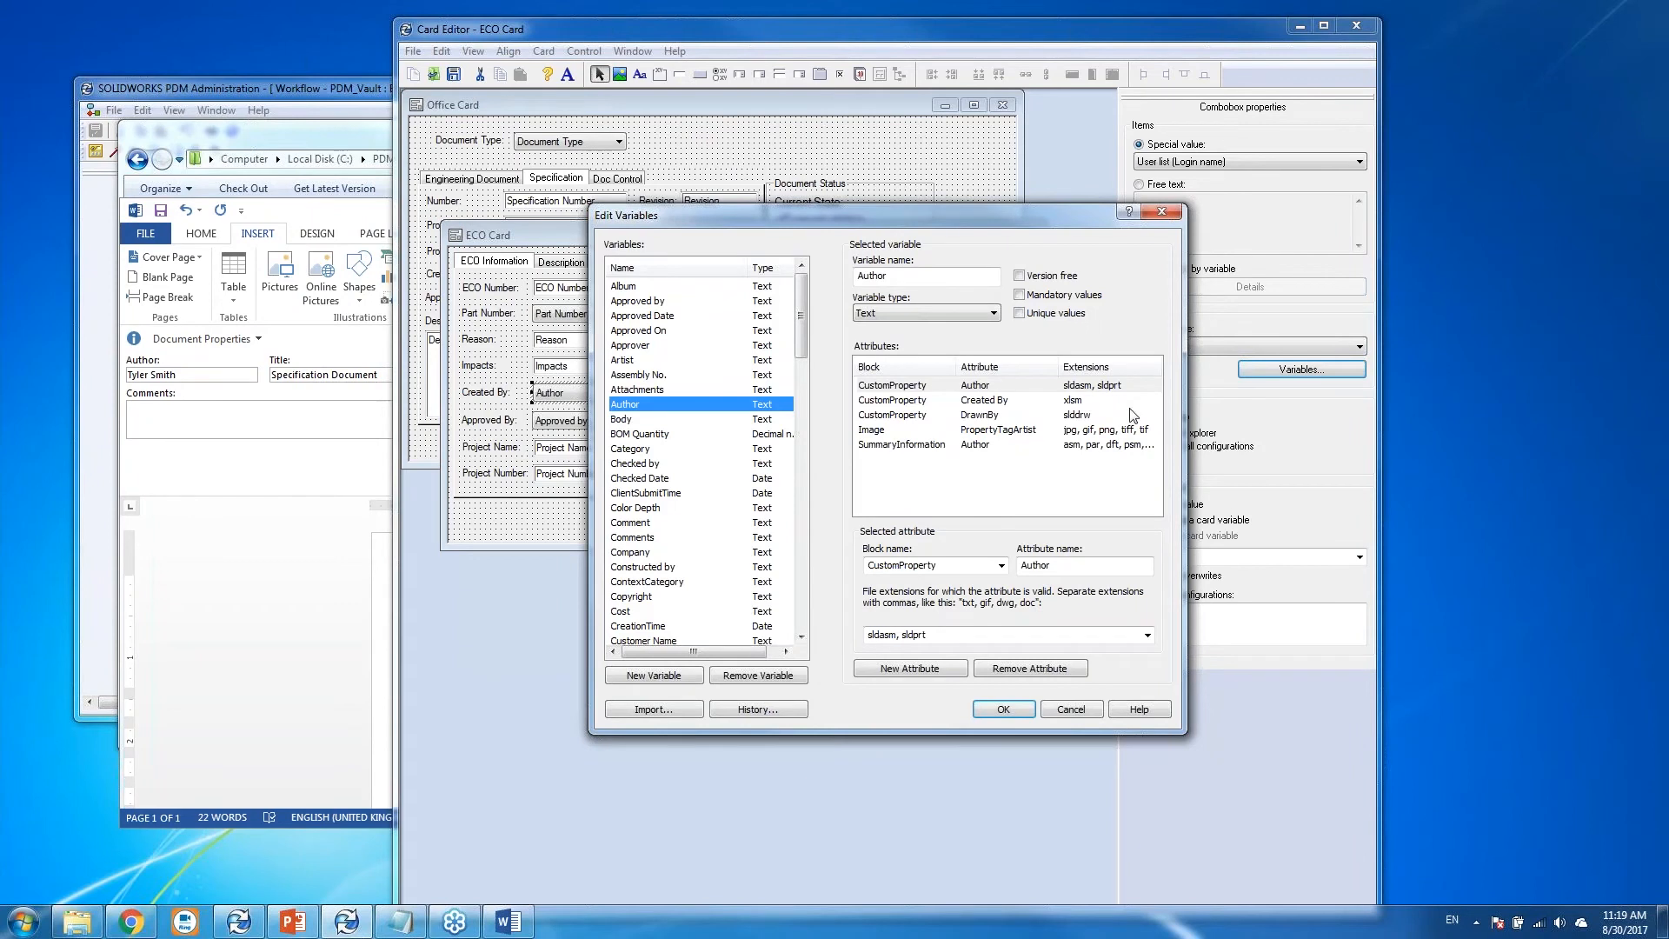
left_click(918, 388)
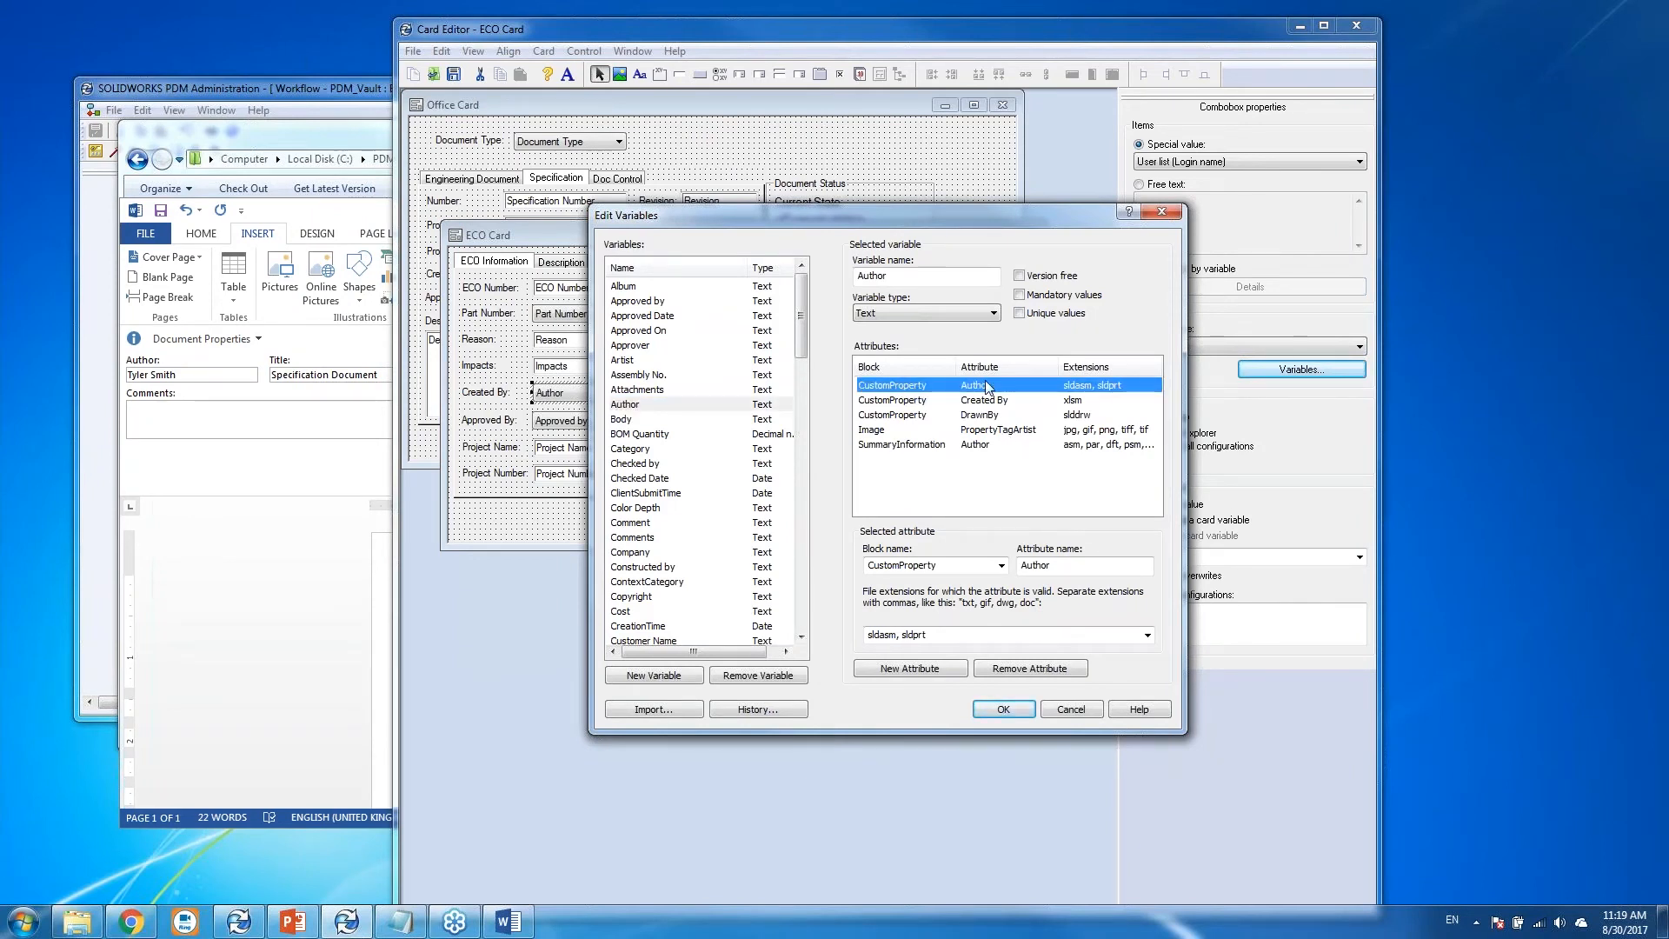
Add a new attribute to the Author variable with block name Summary and attribute name Author.
left_click(937, 668)
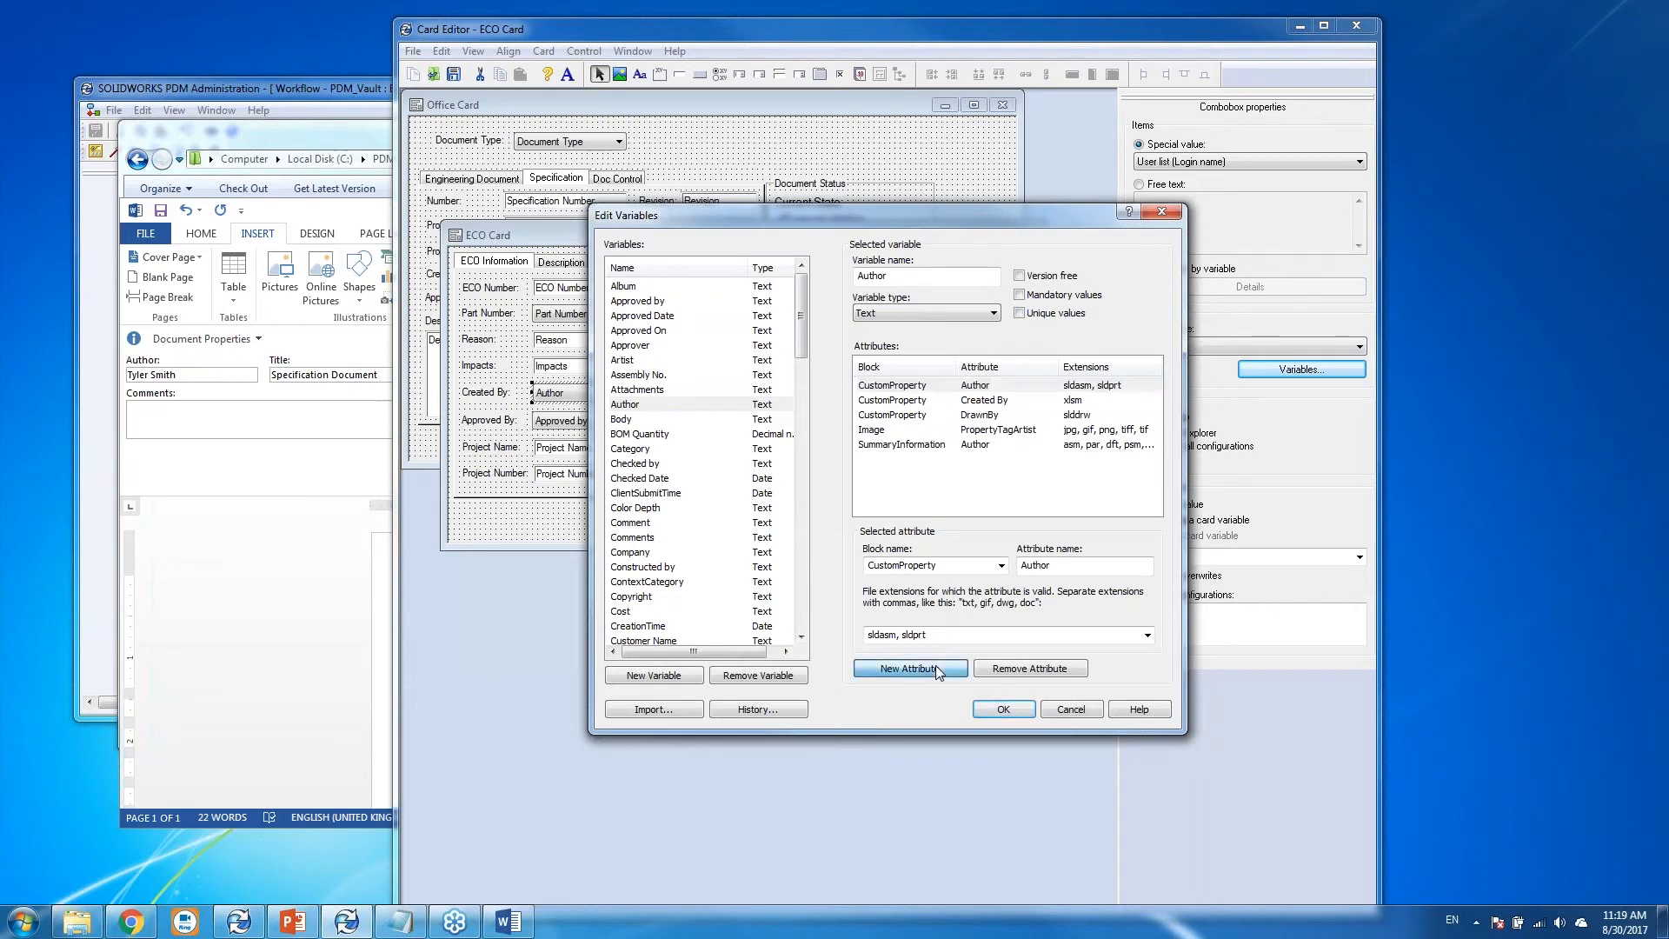
left_click(1000, 565)
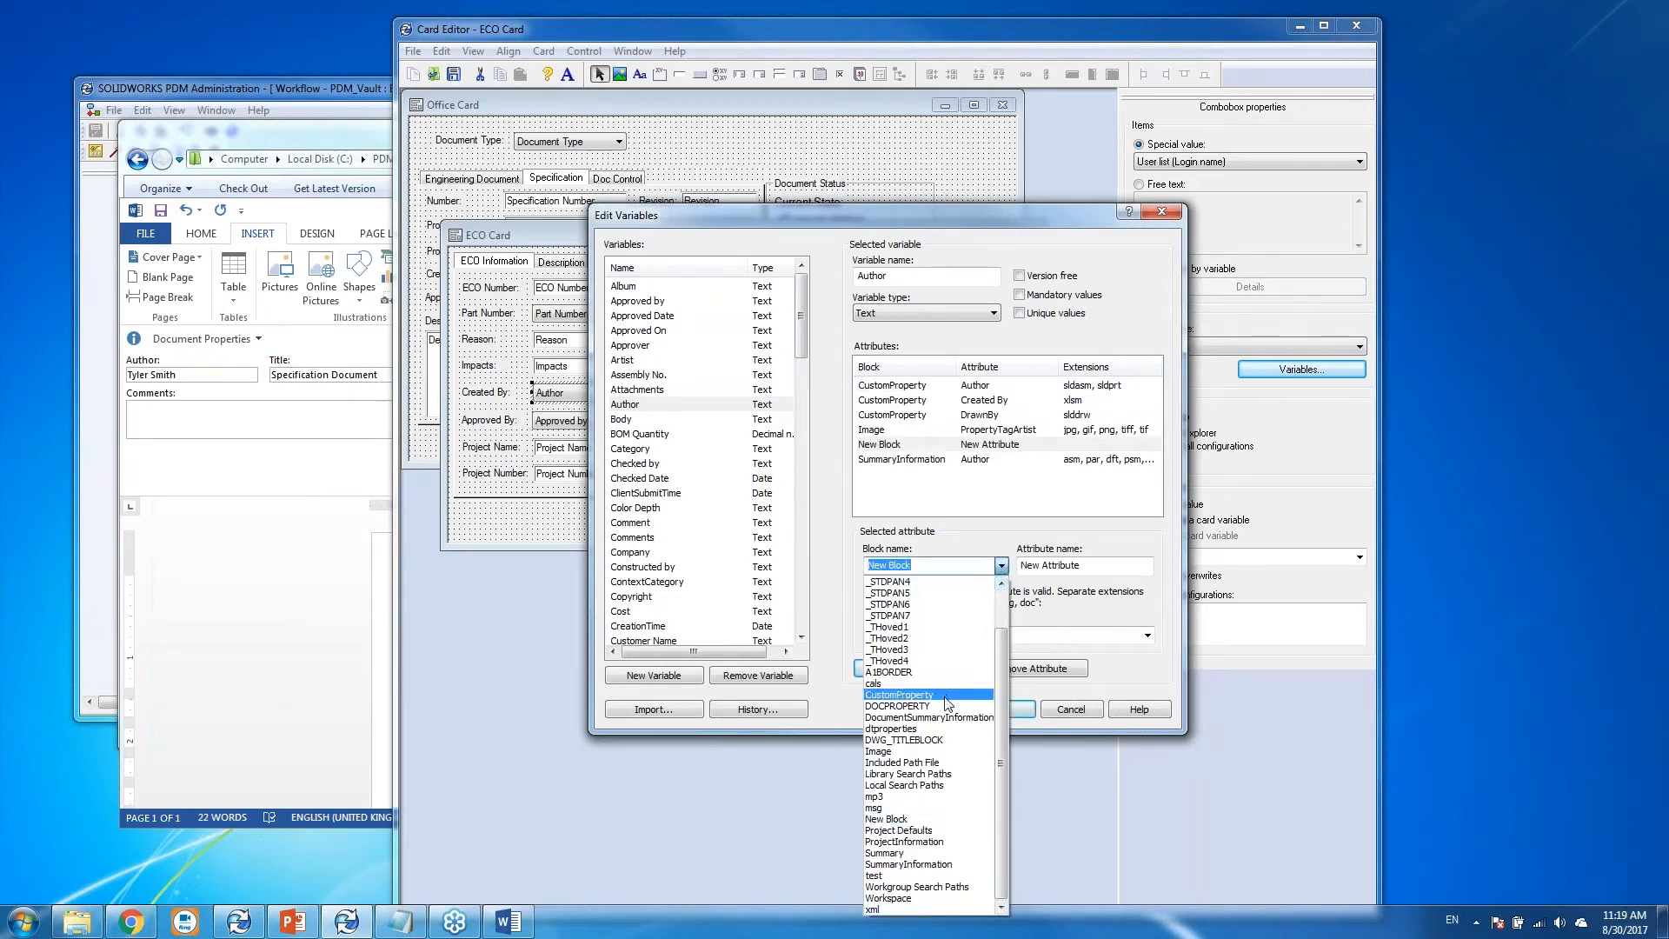
left_click(911, 852)
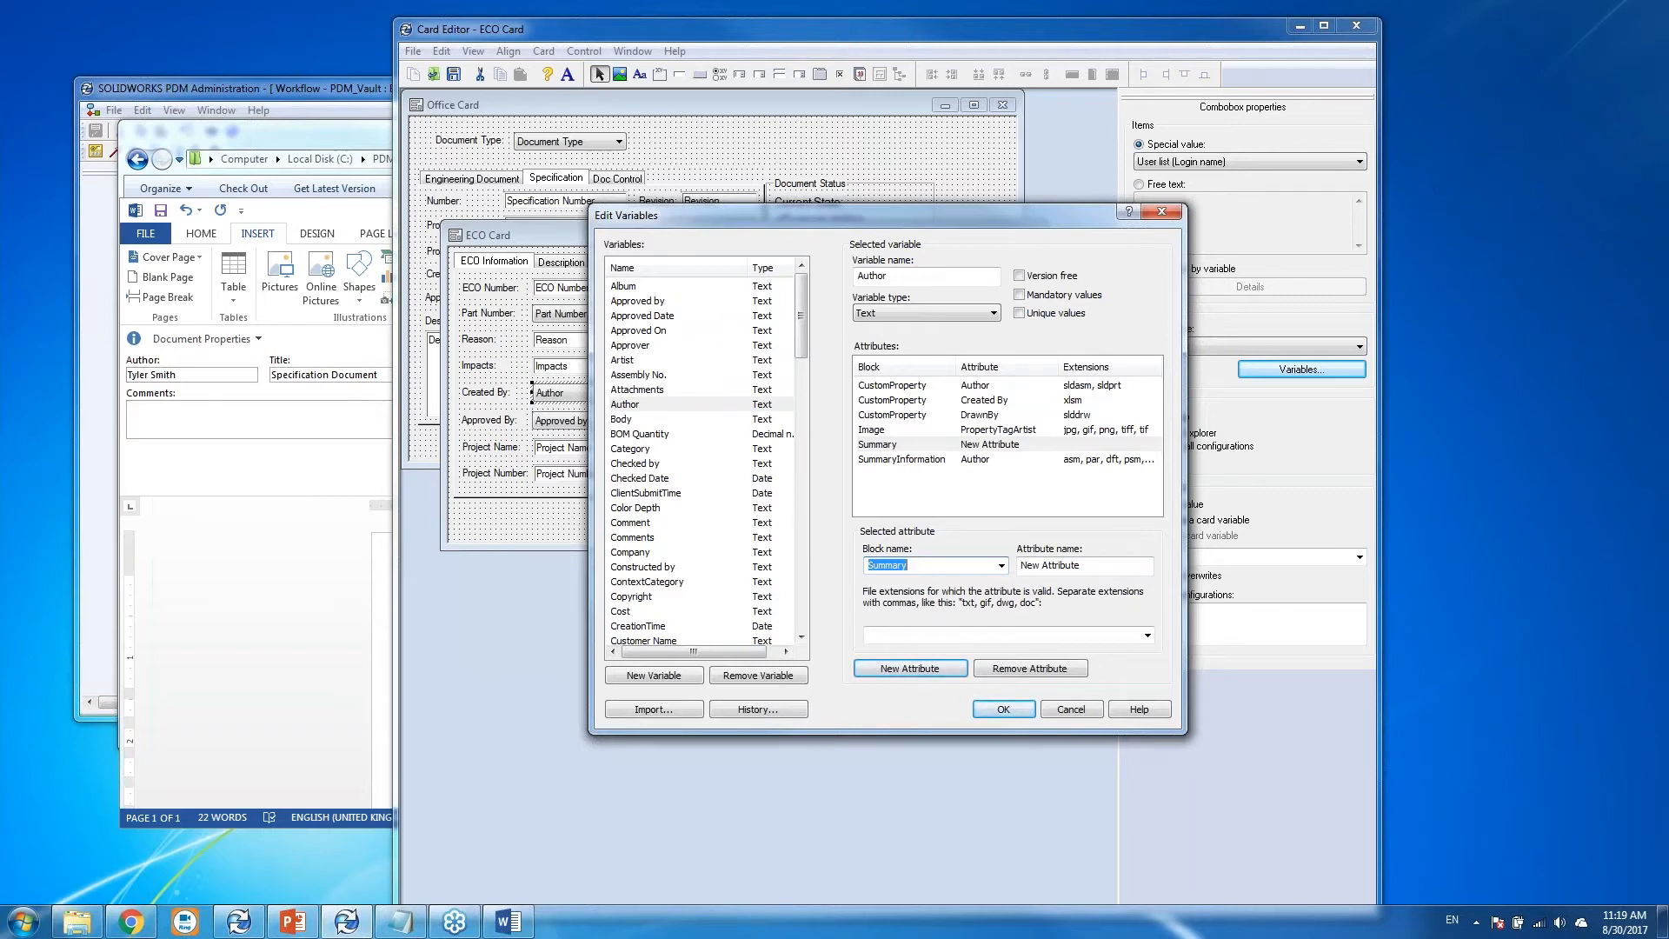
key("Tab")
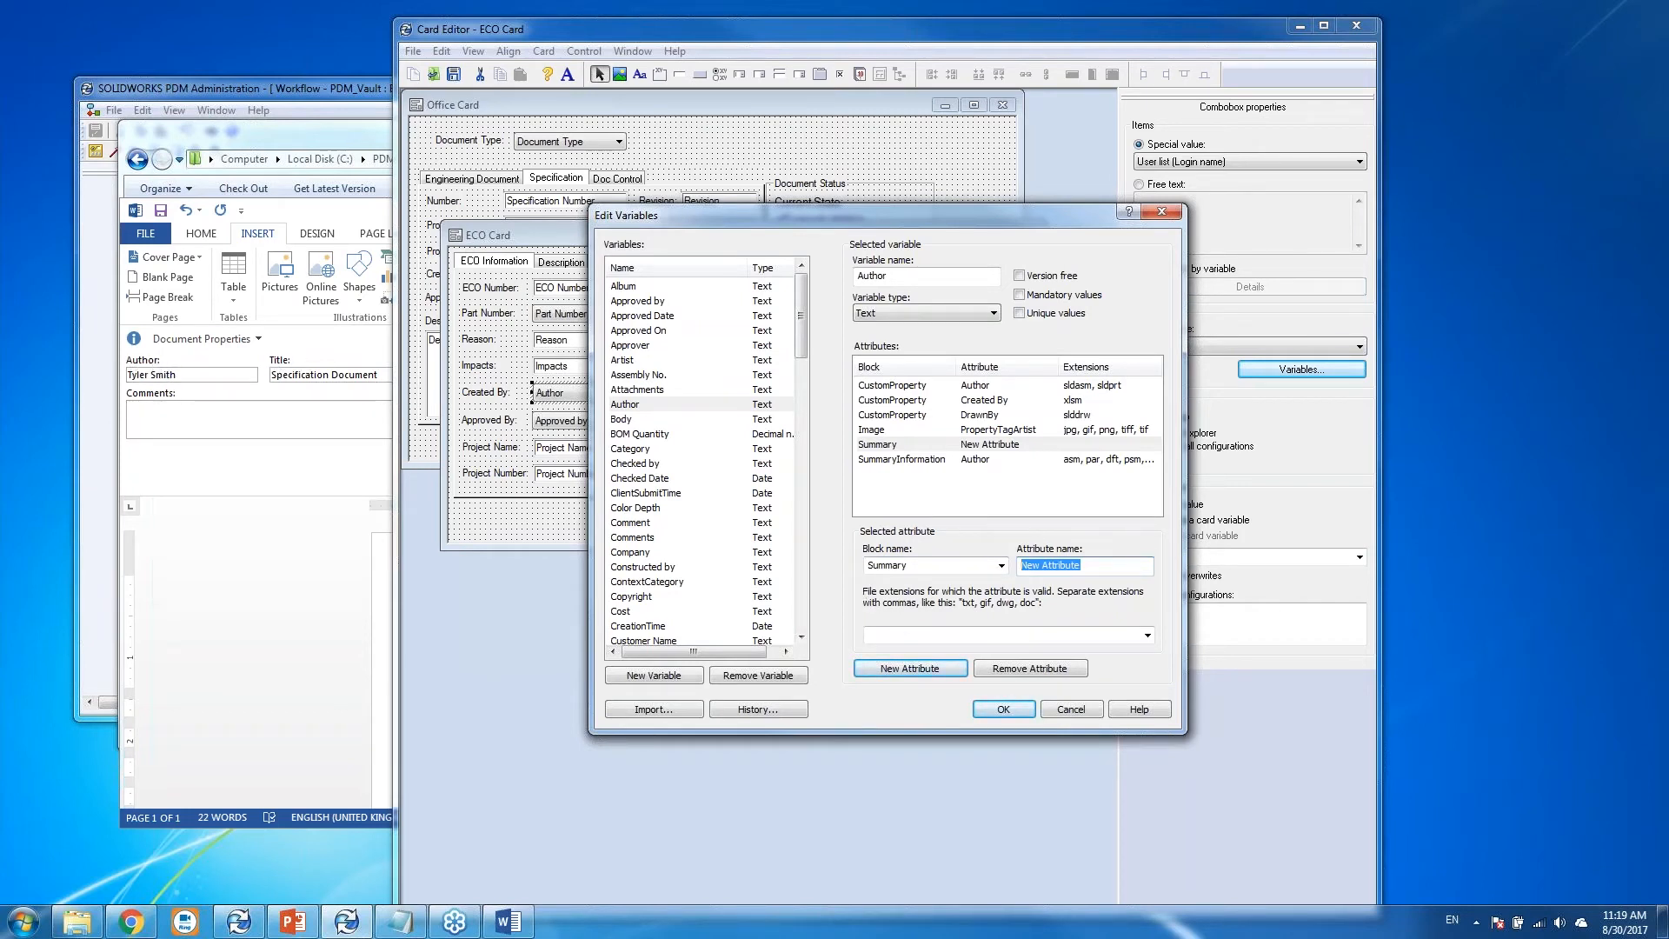
type("Author")
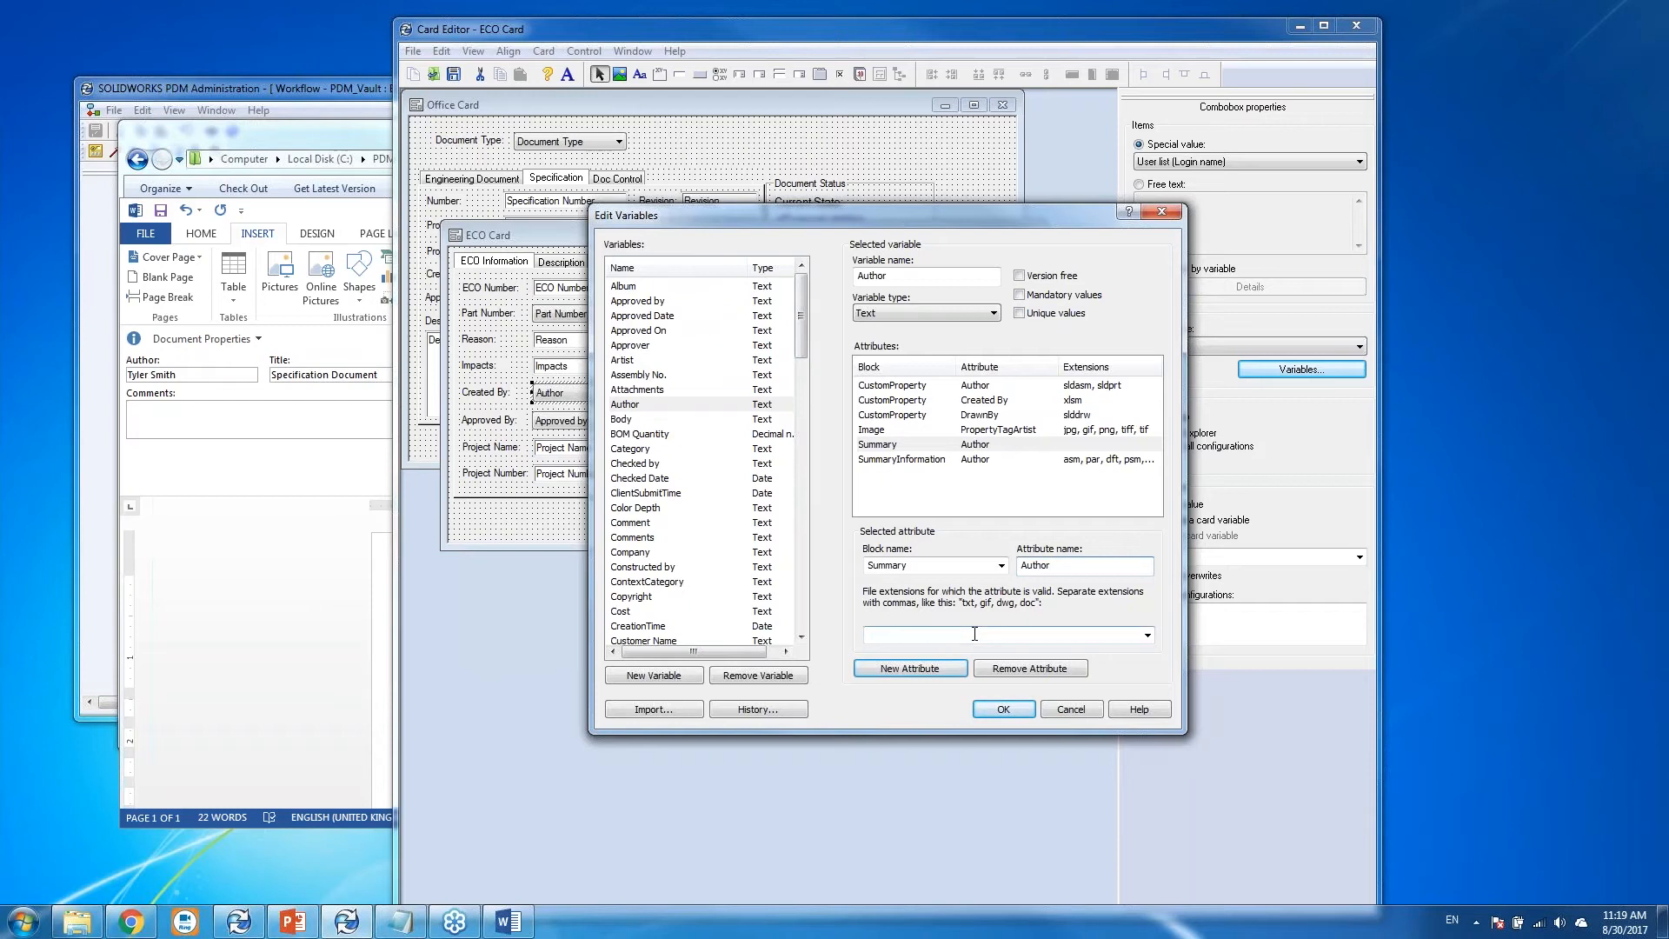
Make the Summary attribute valid for the extensions doc, docx, xlsx, docm and accept the variable changes.
left_click(1041, 634)
left_click(1148, 636)
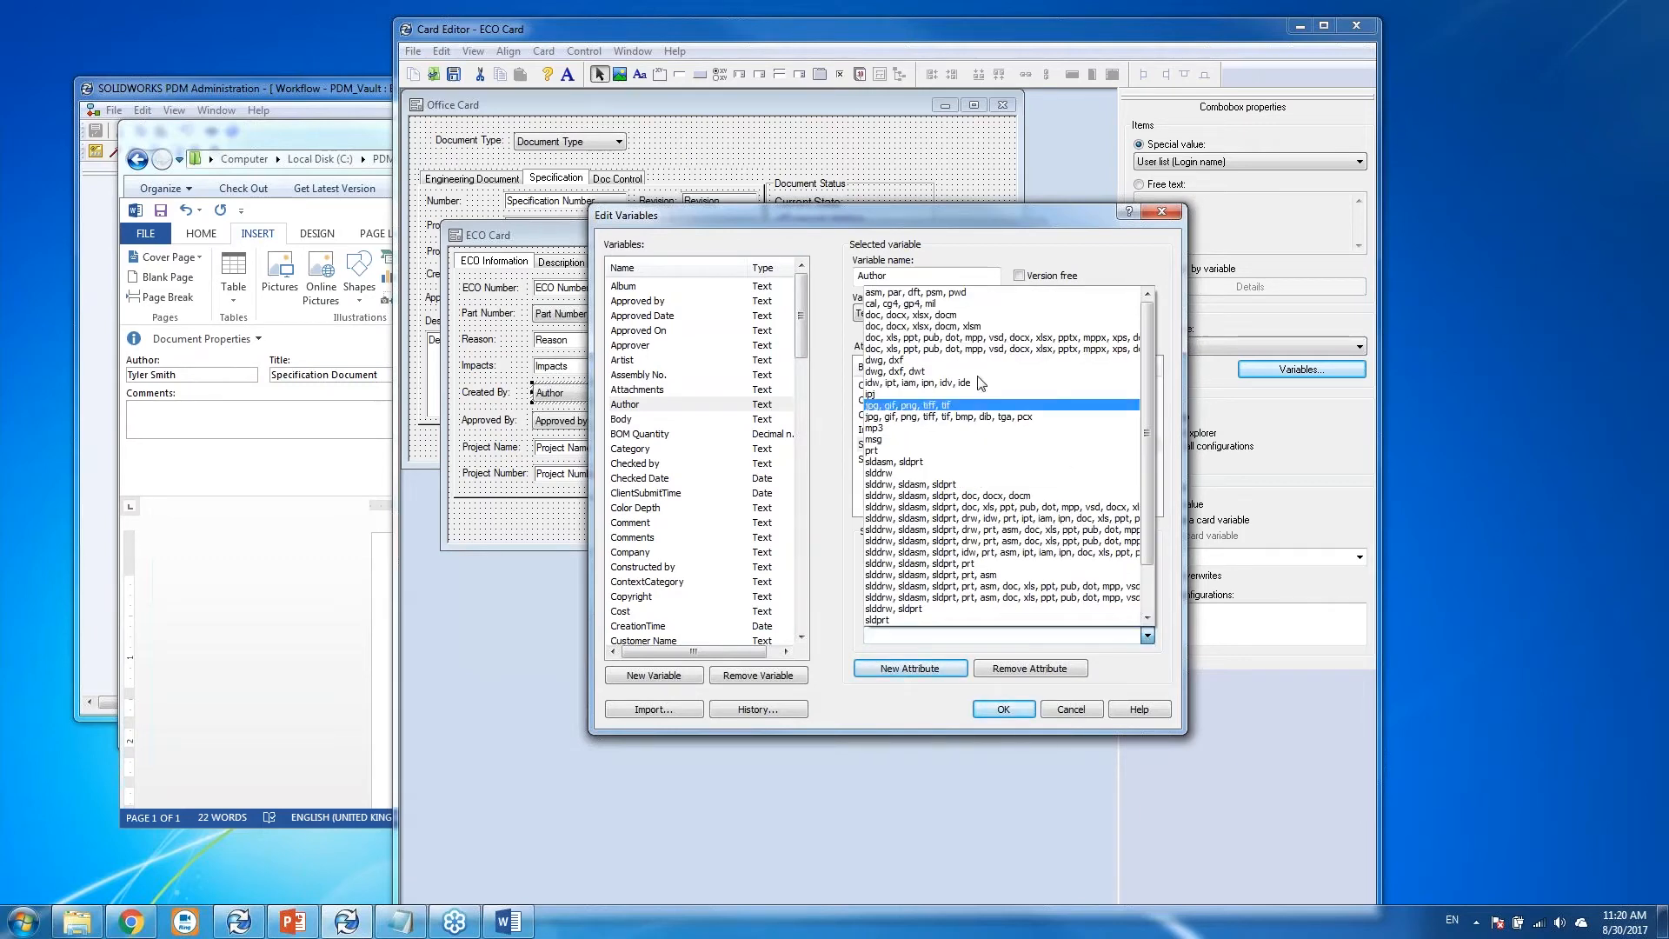
left_click(920, 319)
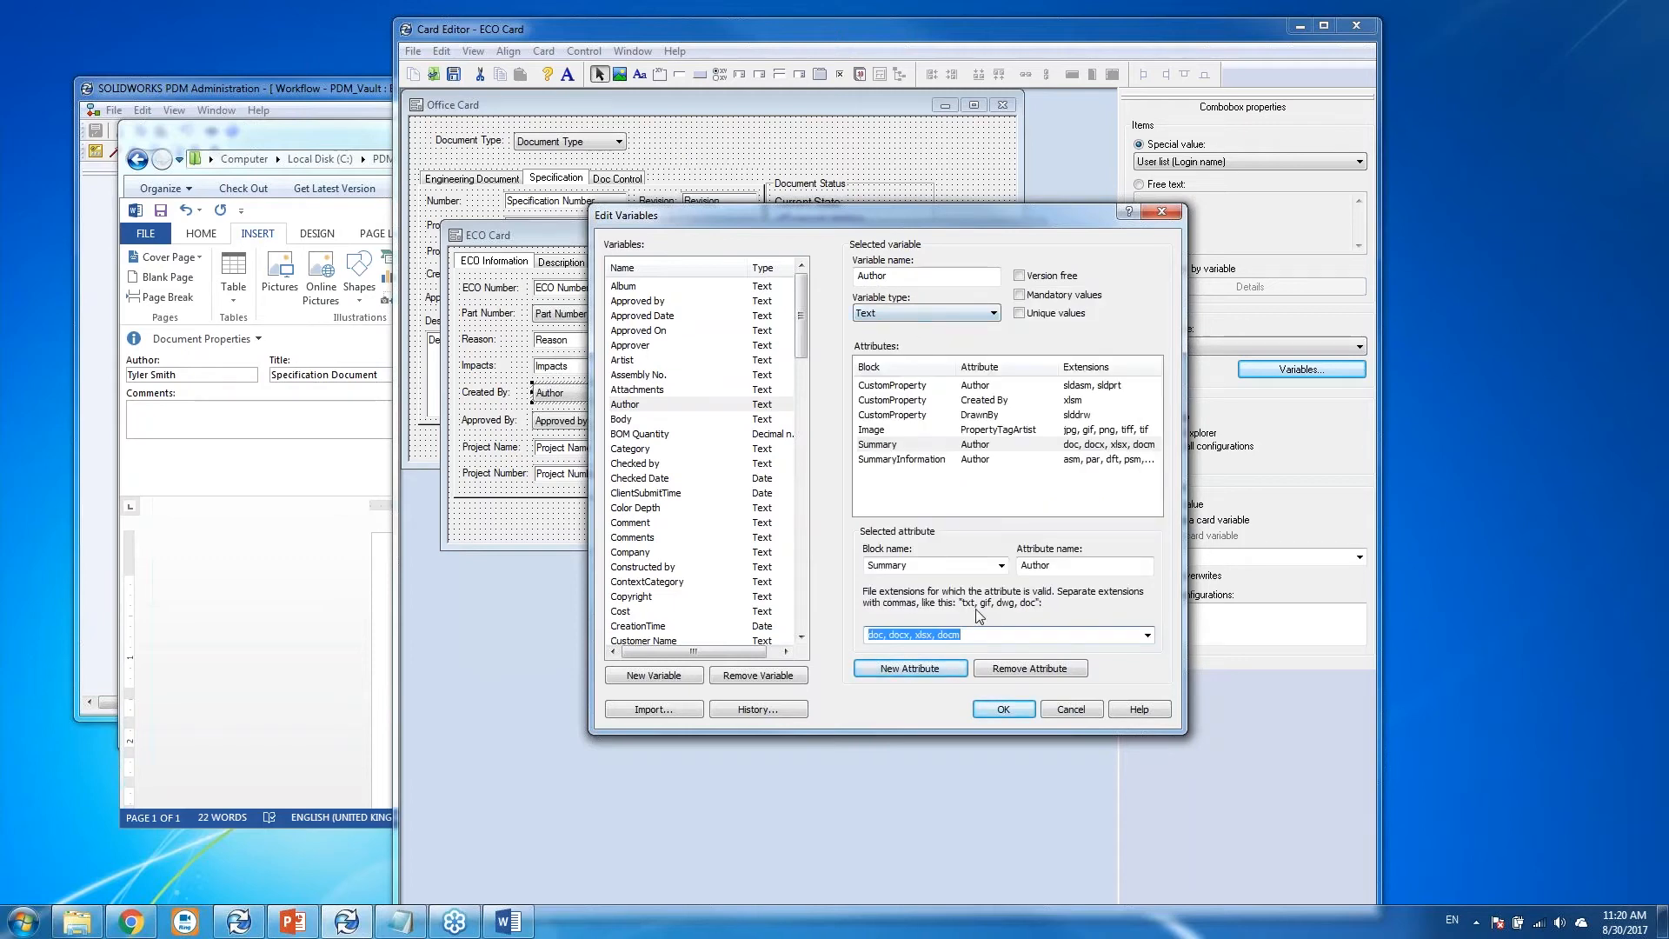
left_click(999, 638)
left_click_drag(954, 635, 865, 636)
left_click(1002, 709)
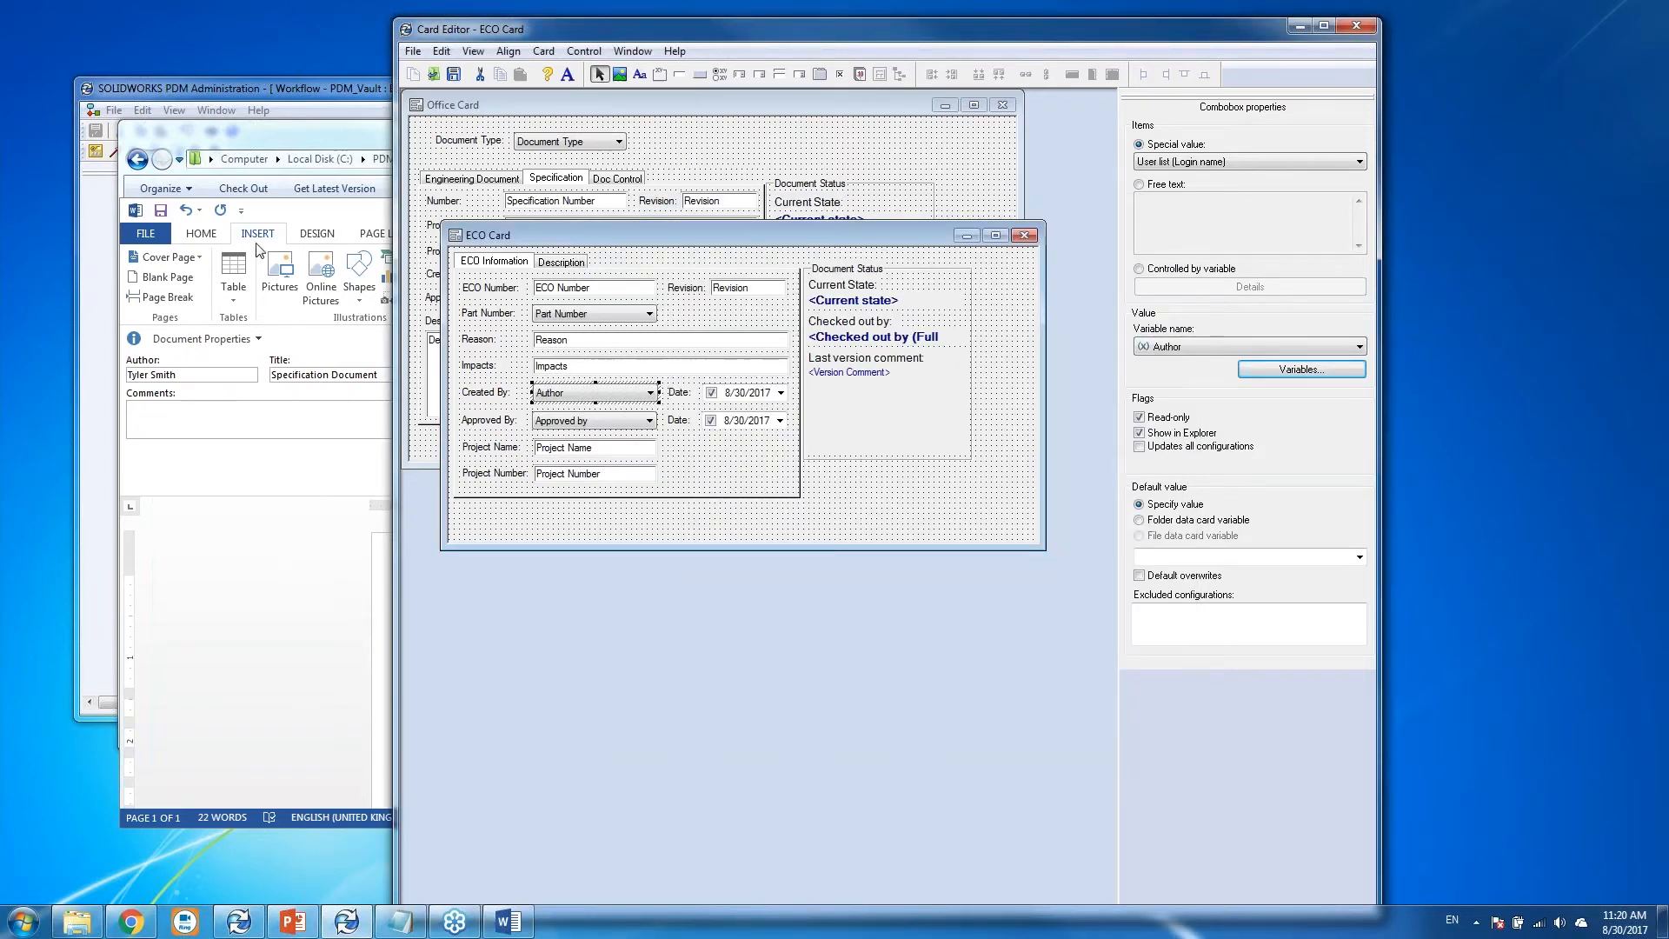
Return to the vault, go to the PDFs folder, and preview SPEC-00026_A.pdf.
left_click(283, 216)
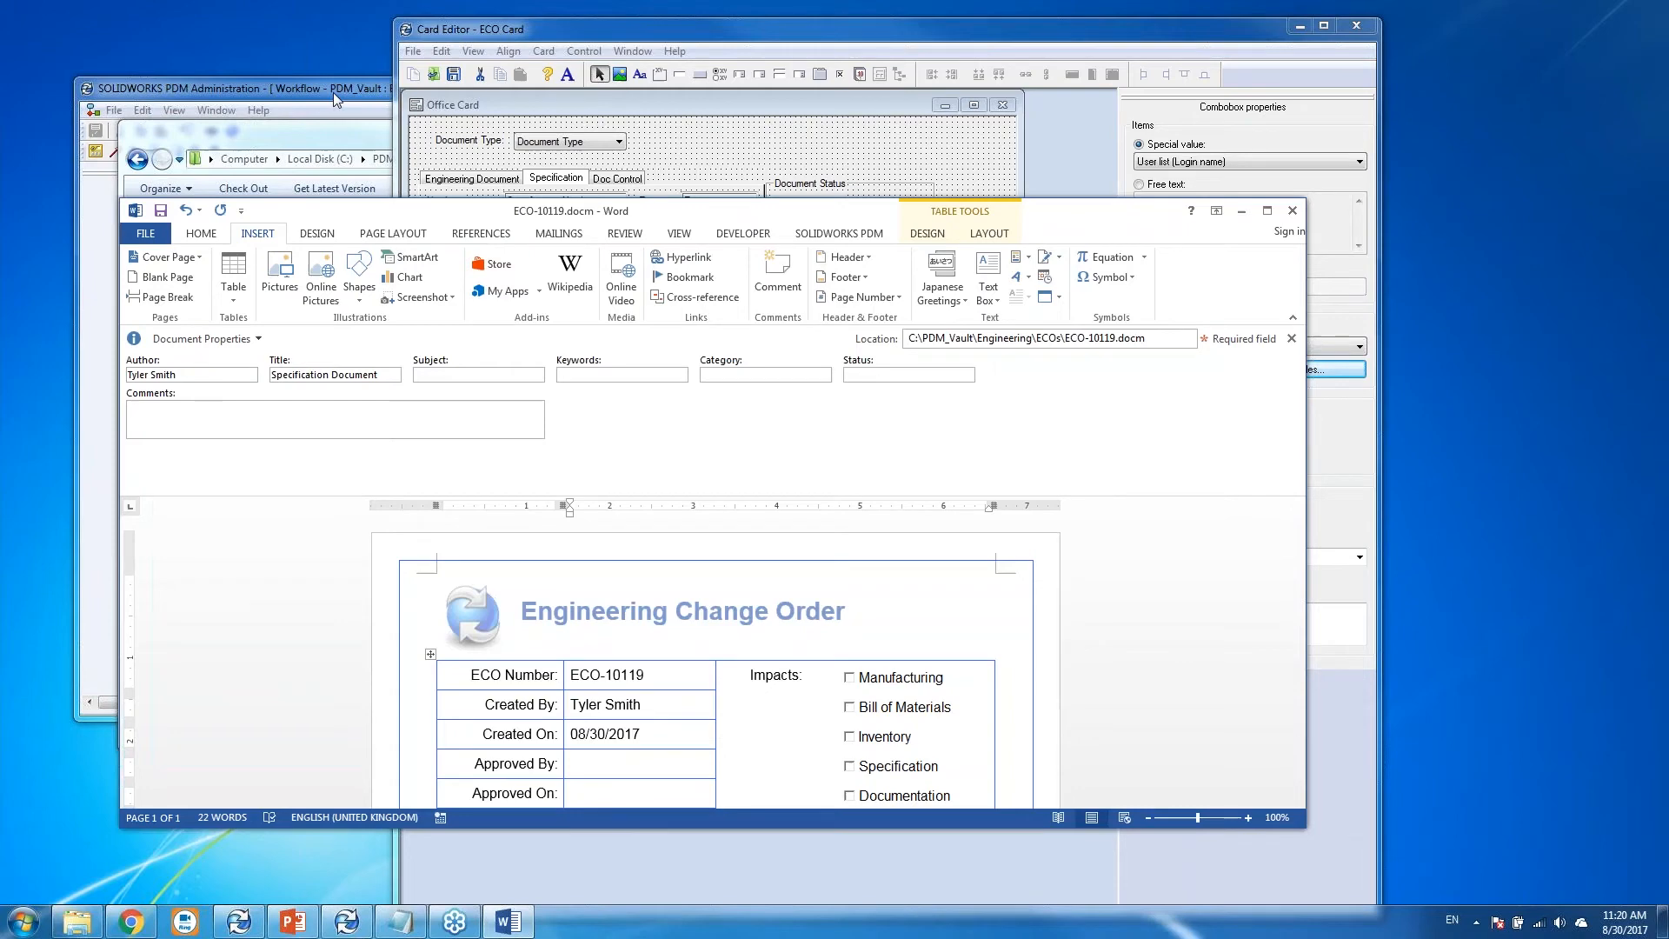
left_click(327, 128)
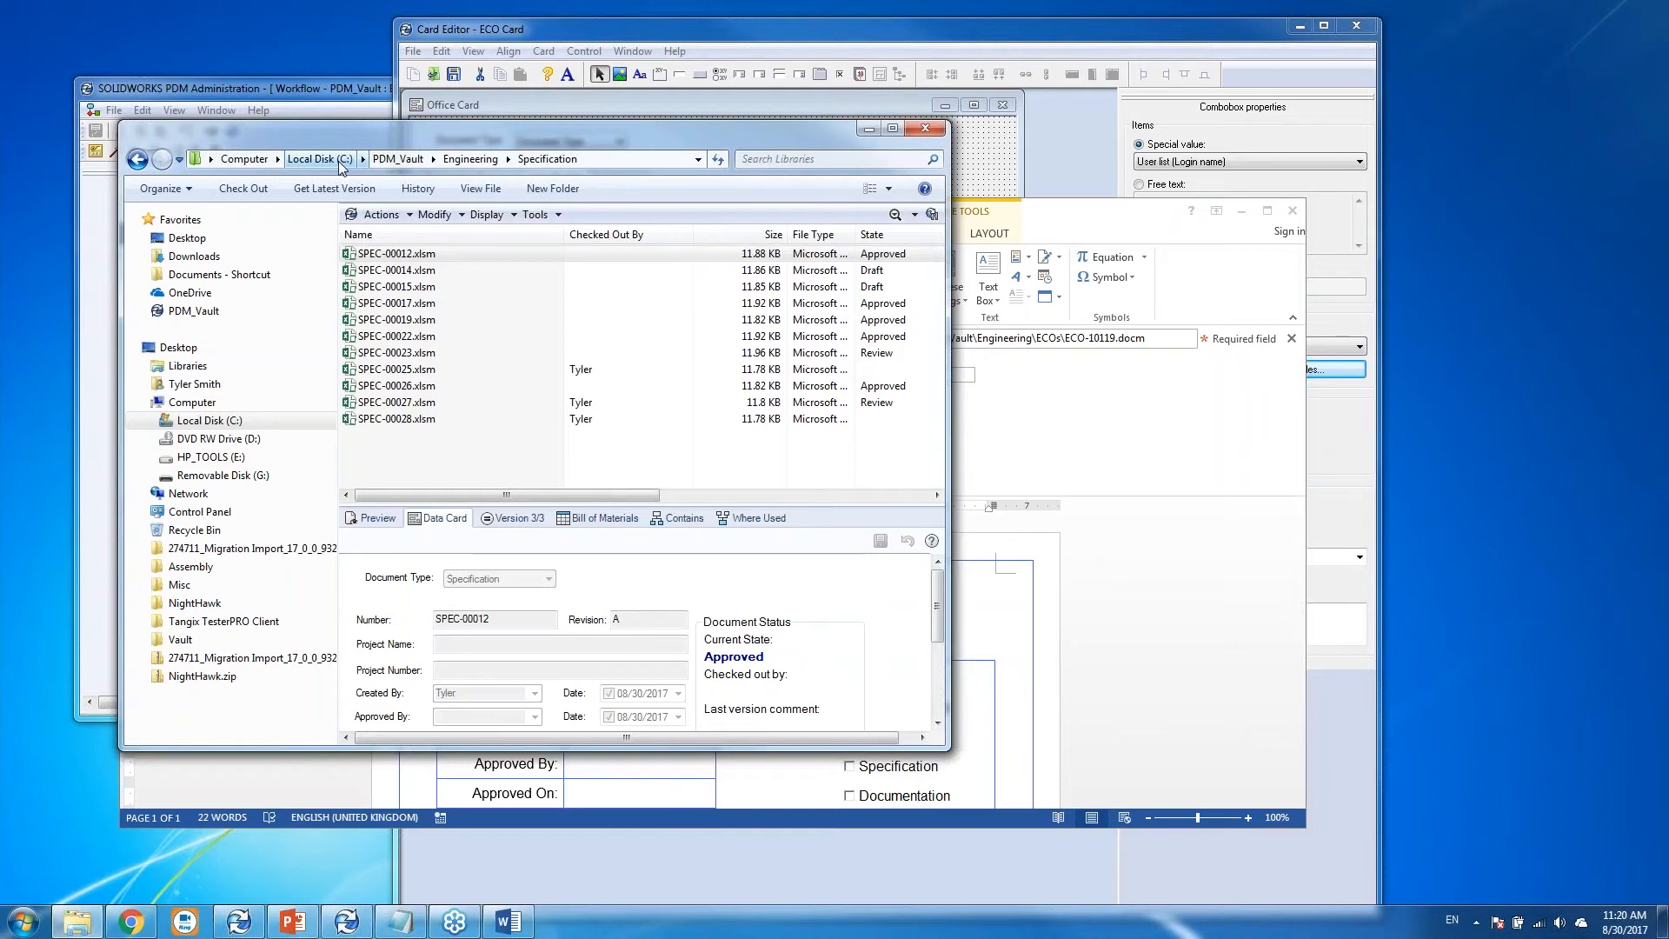
left_click(398, 159)
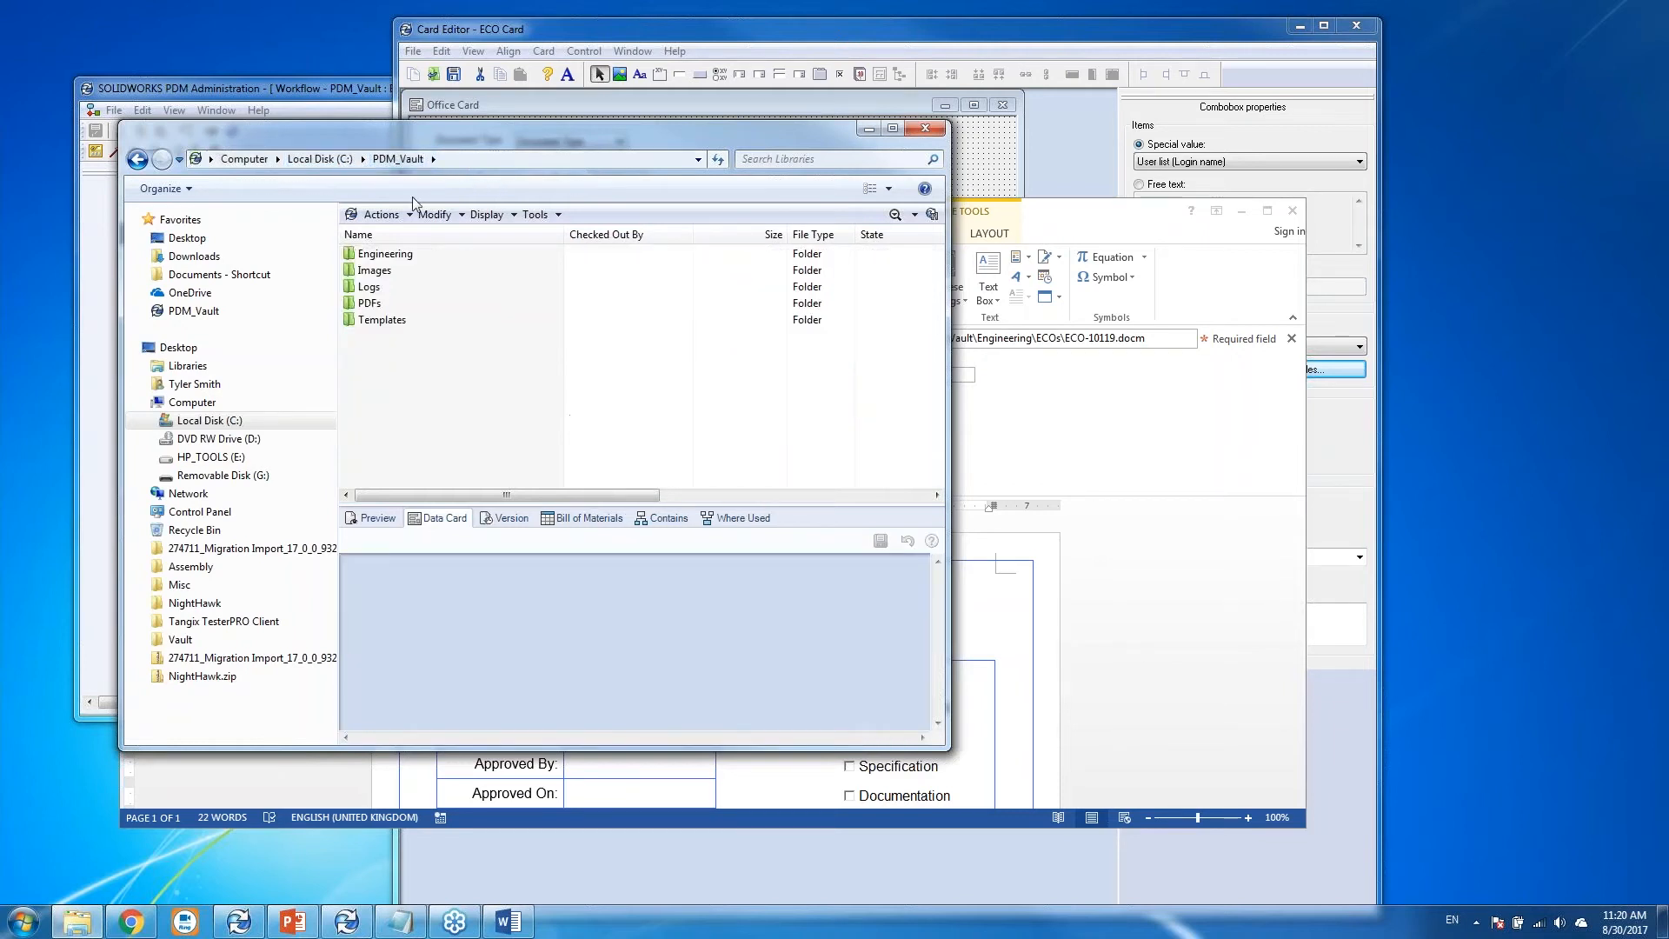
double_click(383, 303)
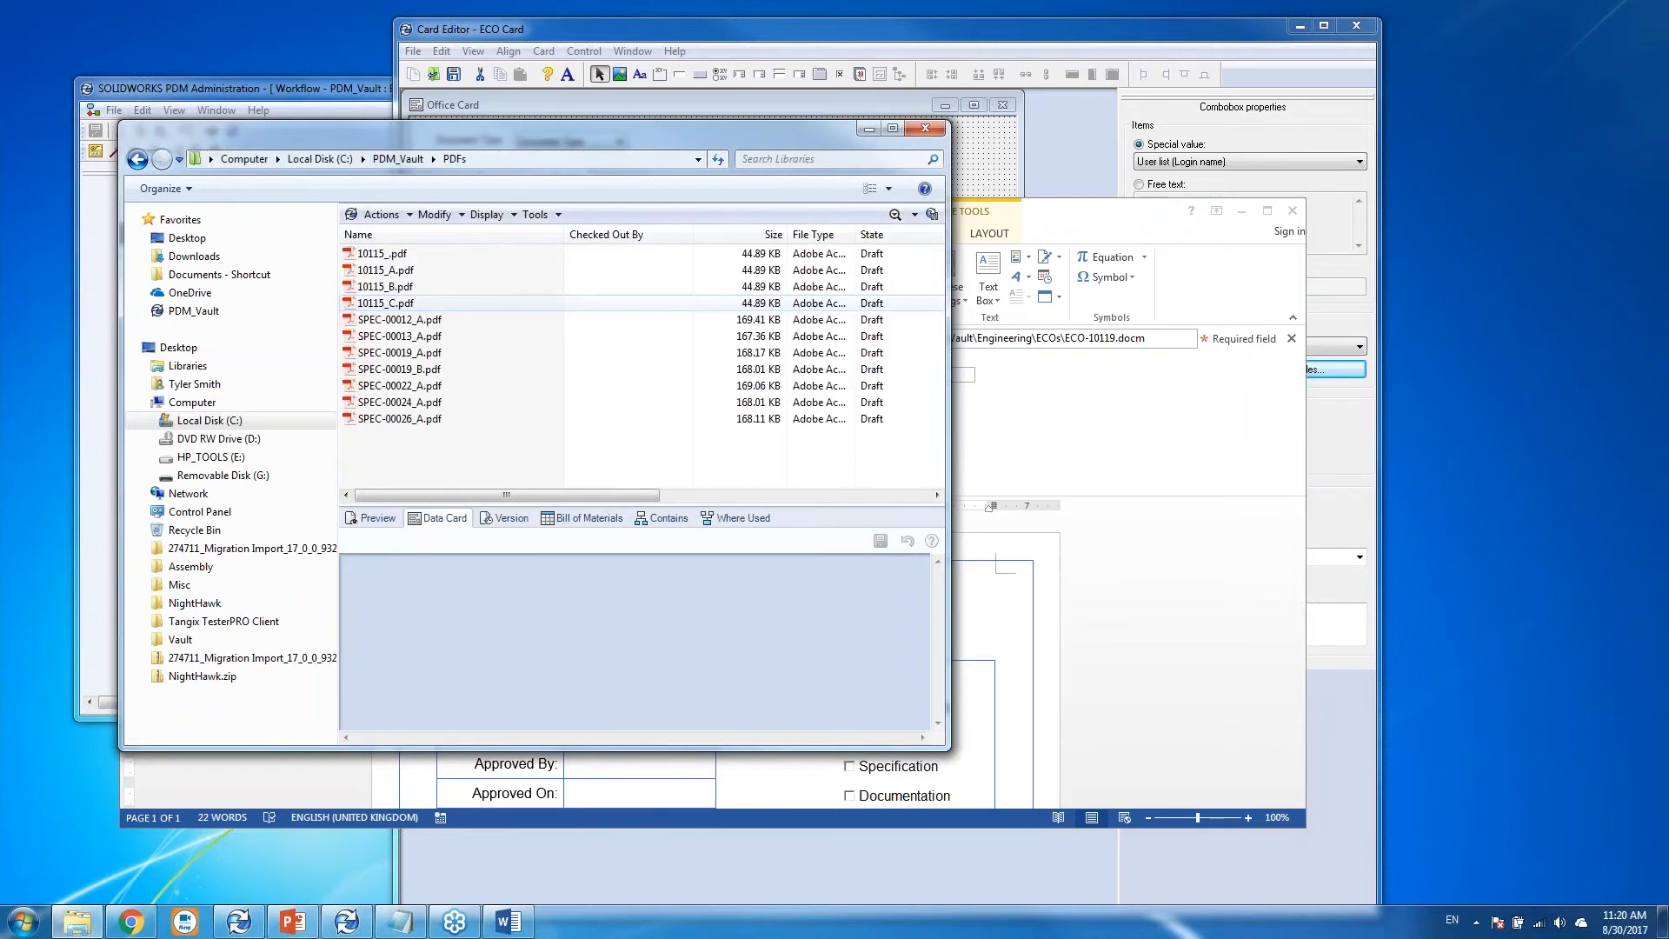
left_click(436, 425)
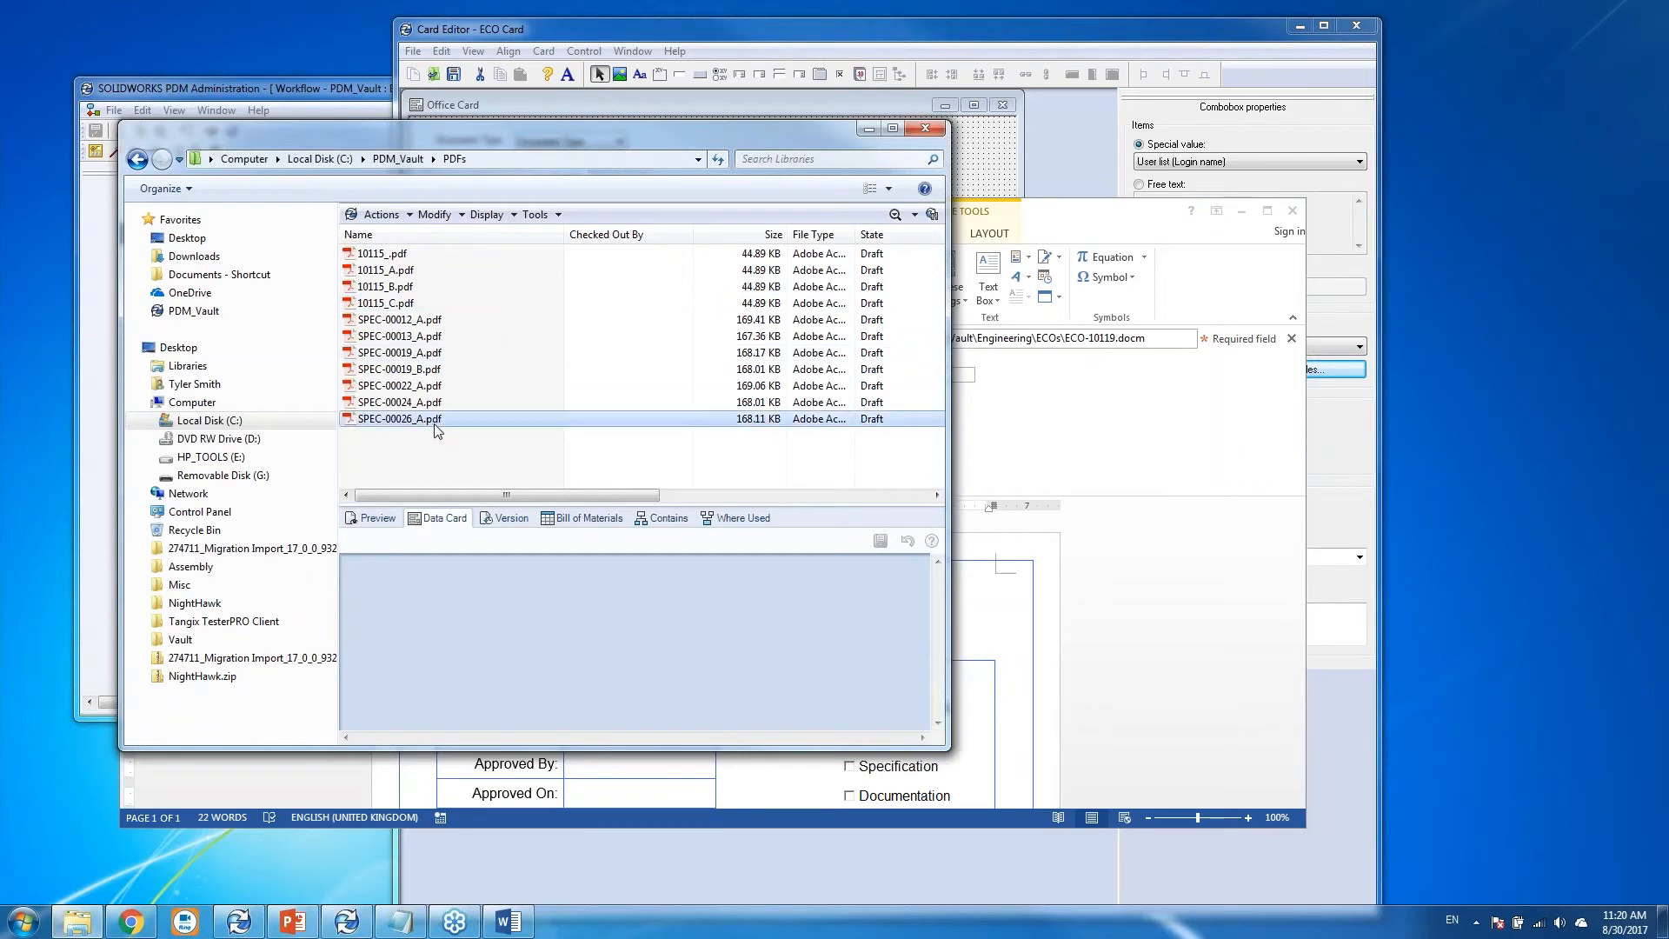
left_click(384, 525)
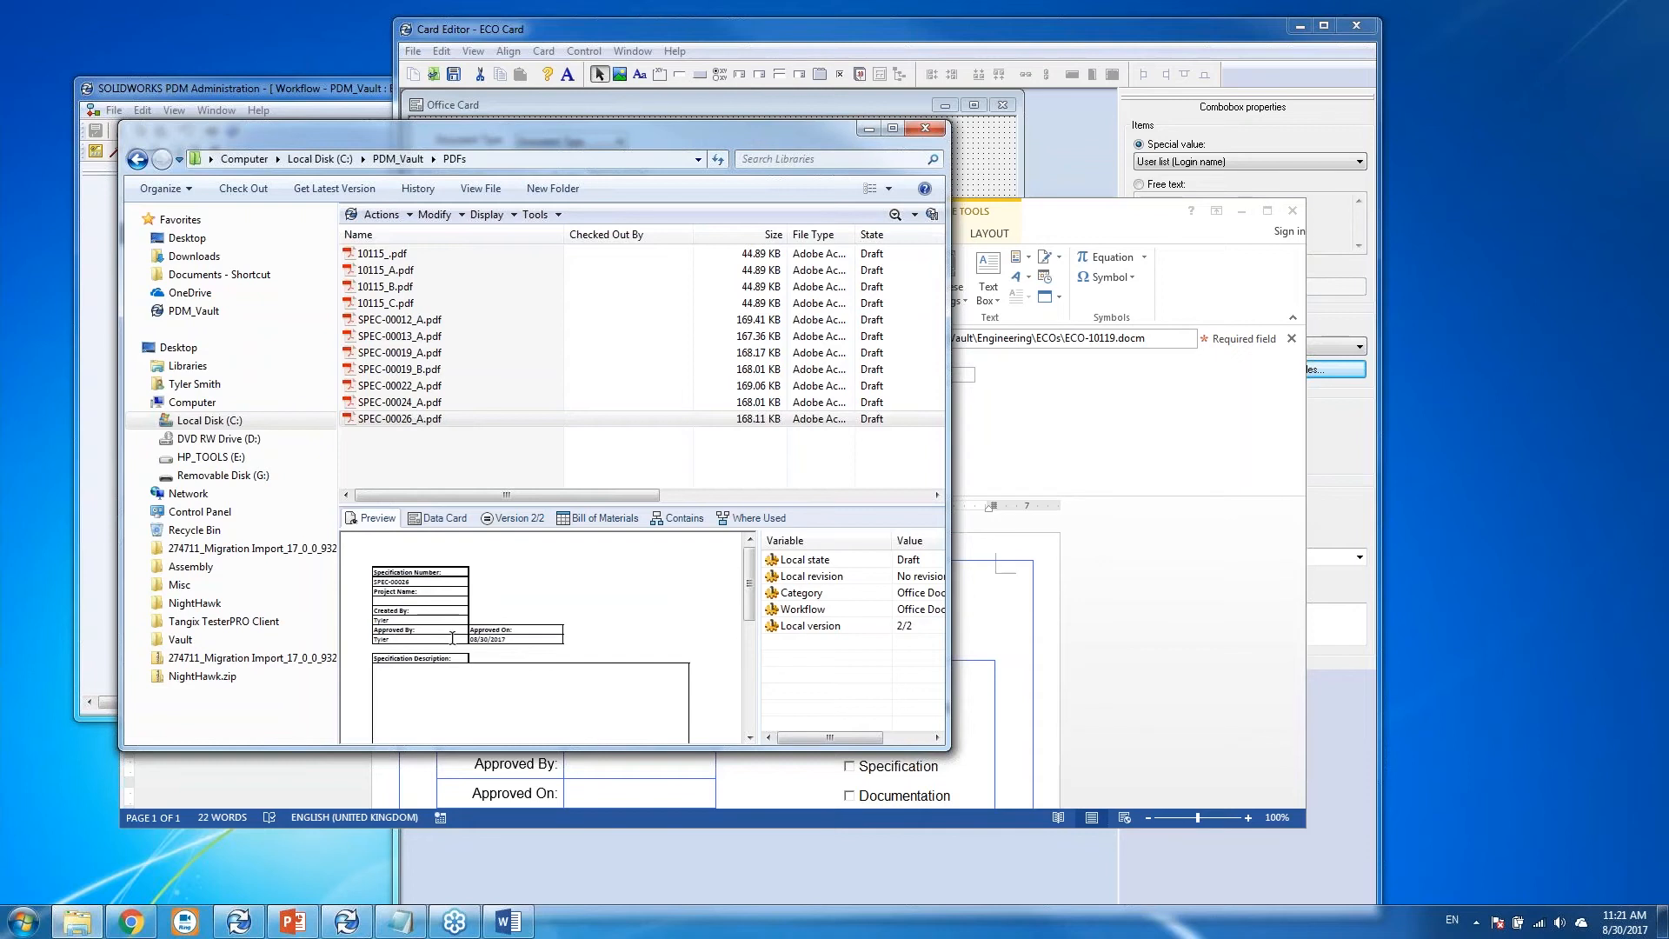
left_click(293, 921)
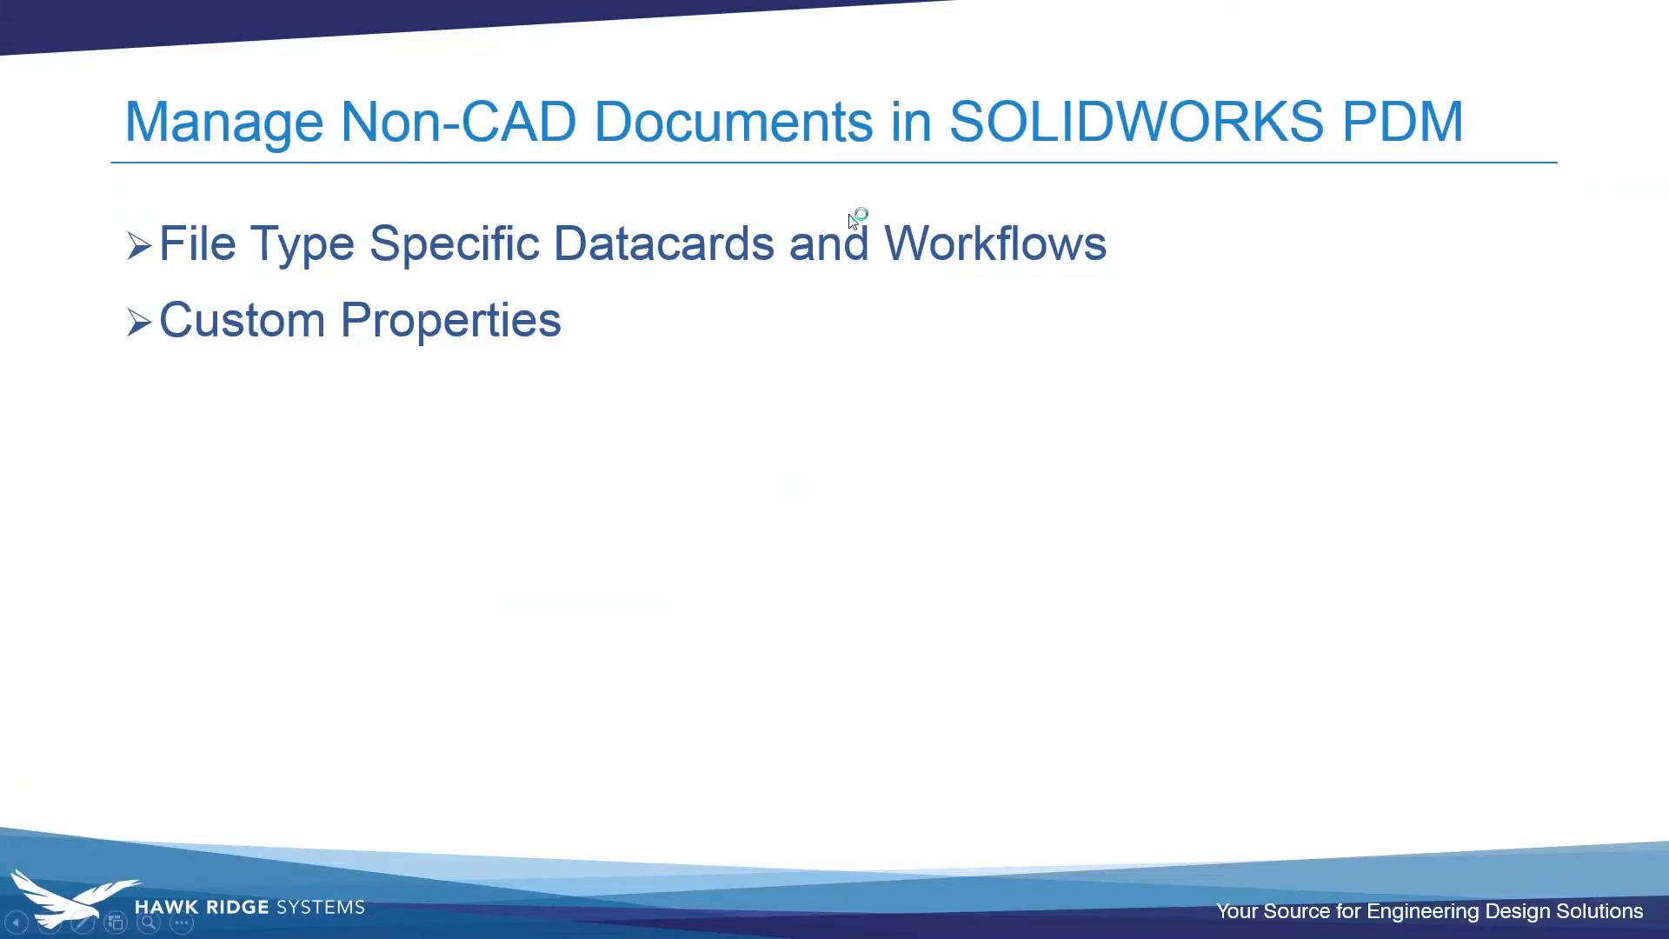
key("Right")
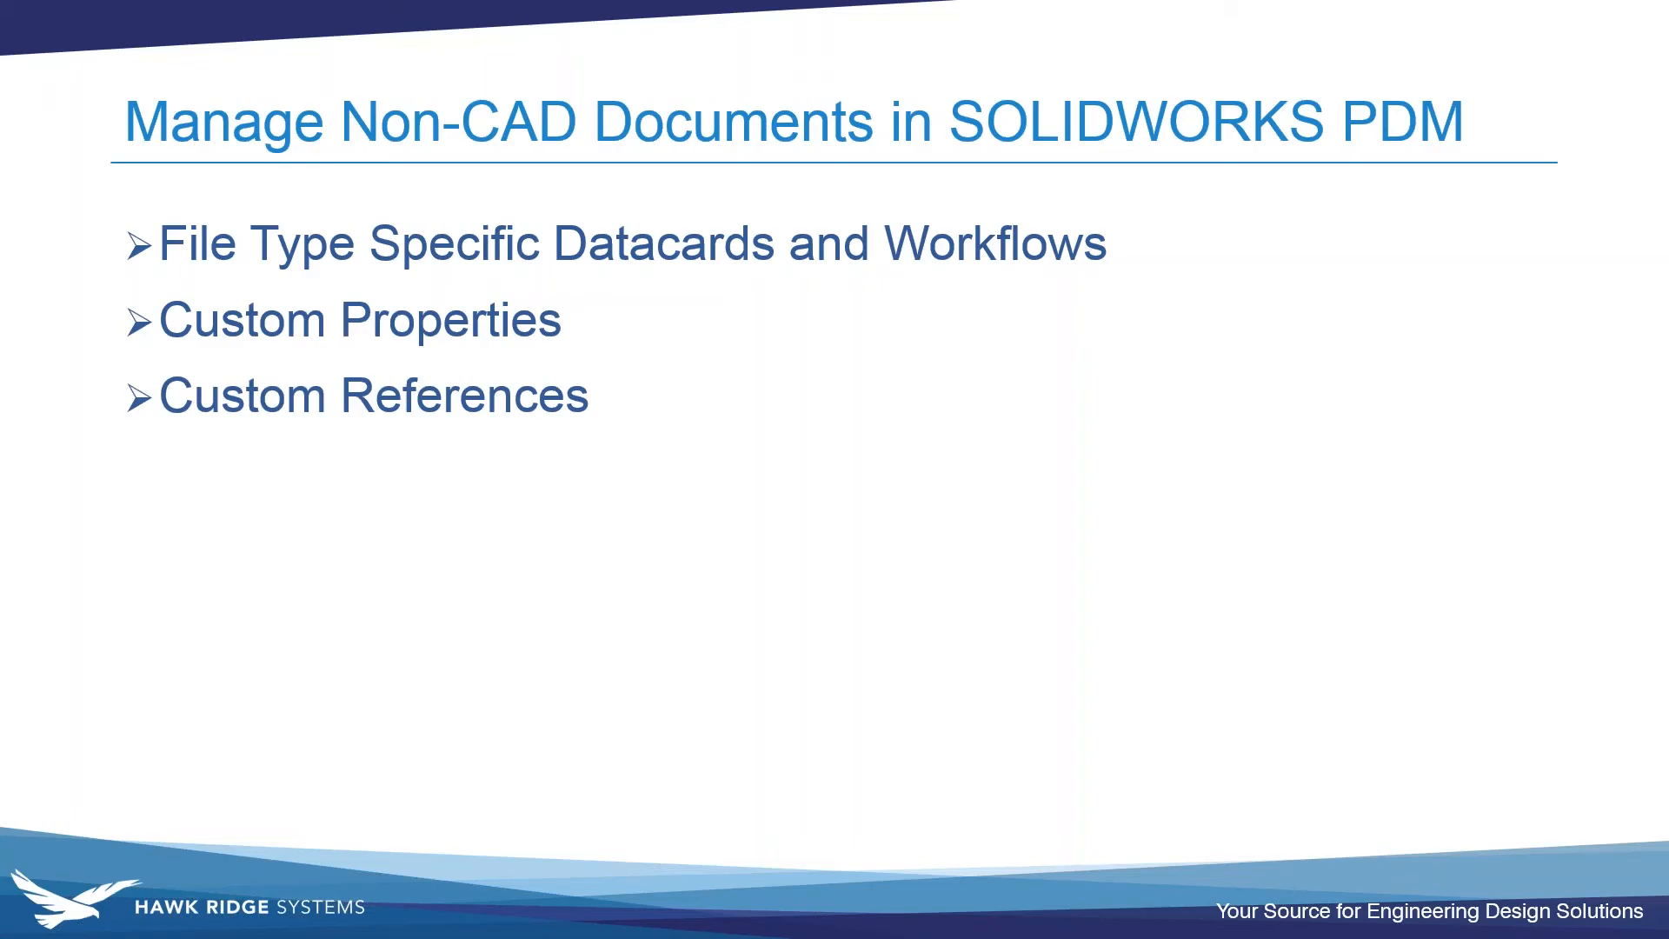
key("Escape")
Browse to the vault's Engineering > Design Data folder and show an enlarged bill of materials for SW-100200.SLDASM.
left_click_drag(634, 132, 706, 96)
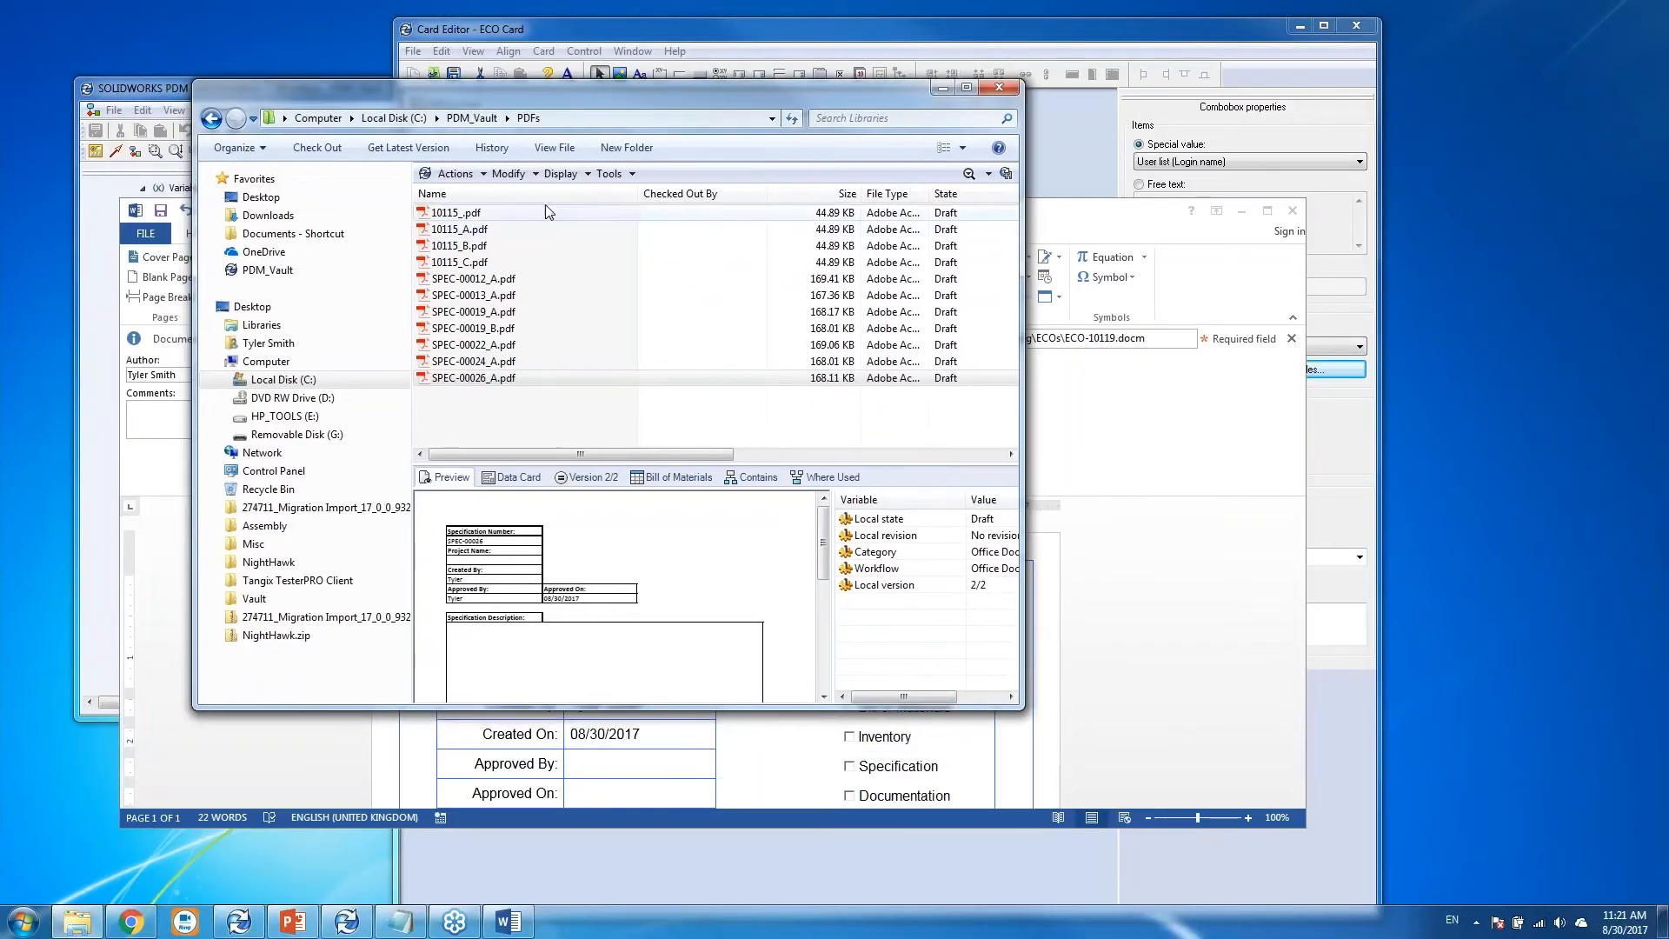
left_click(474, 118)
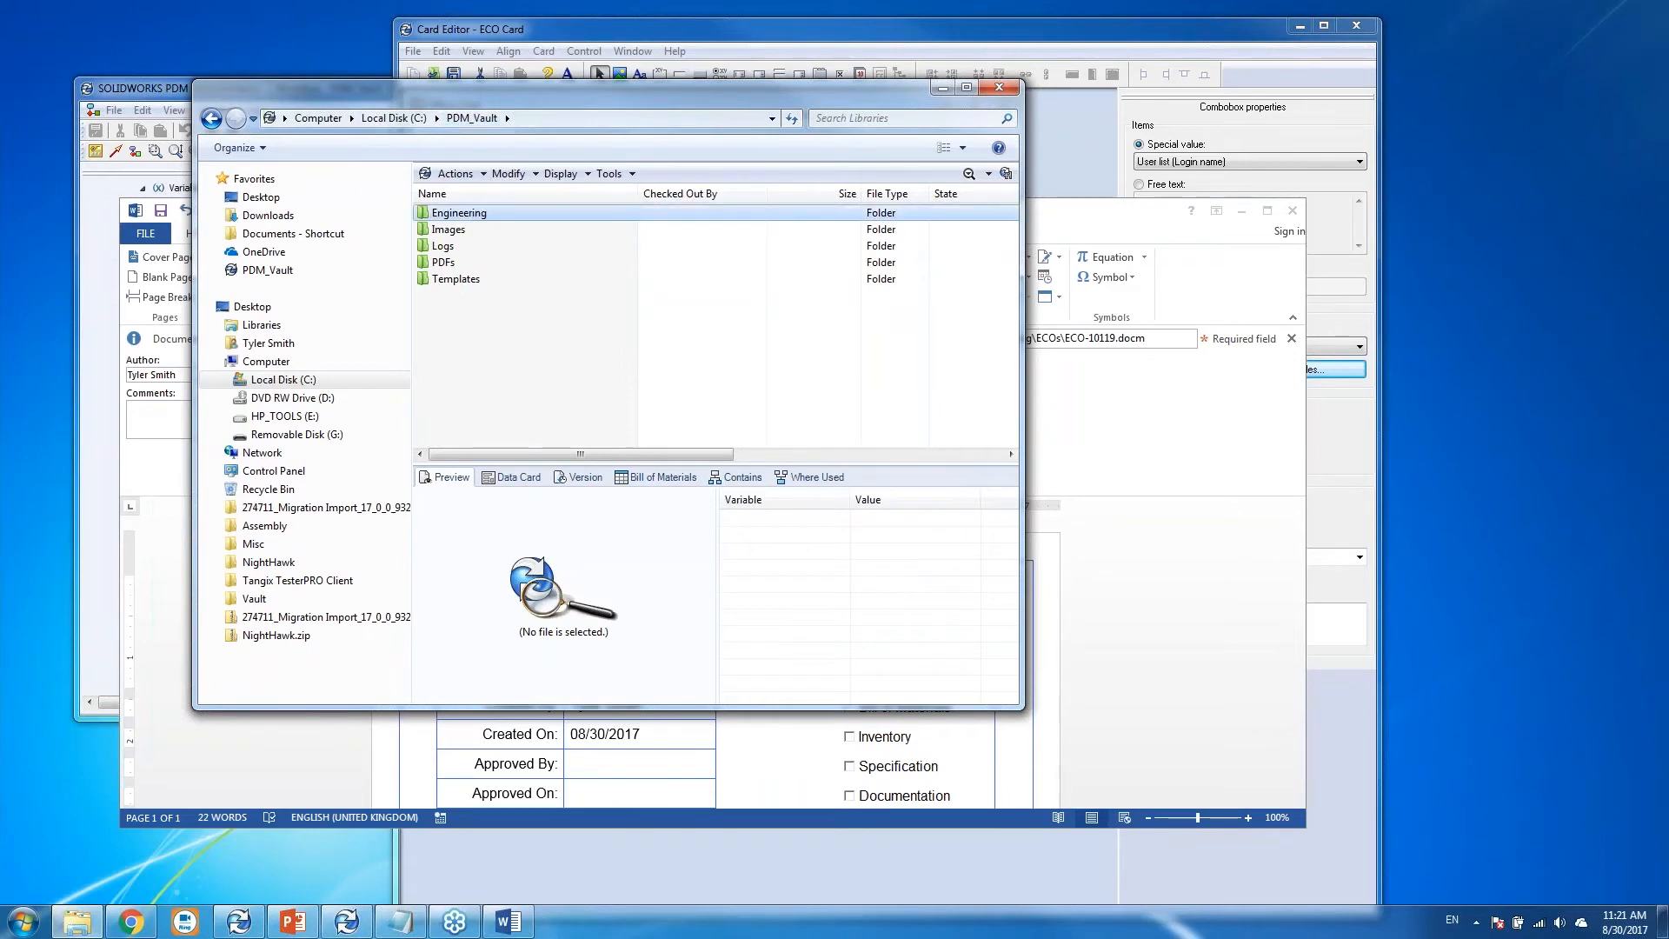
double_click(484, 212)
double_click(485, 212)
left_click(485, 212)
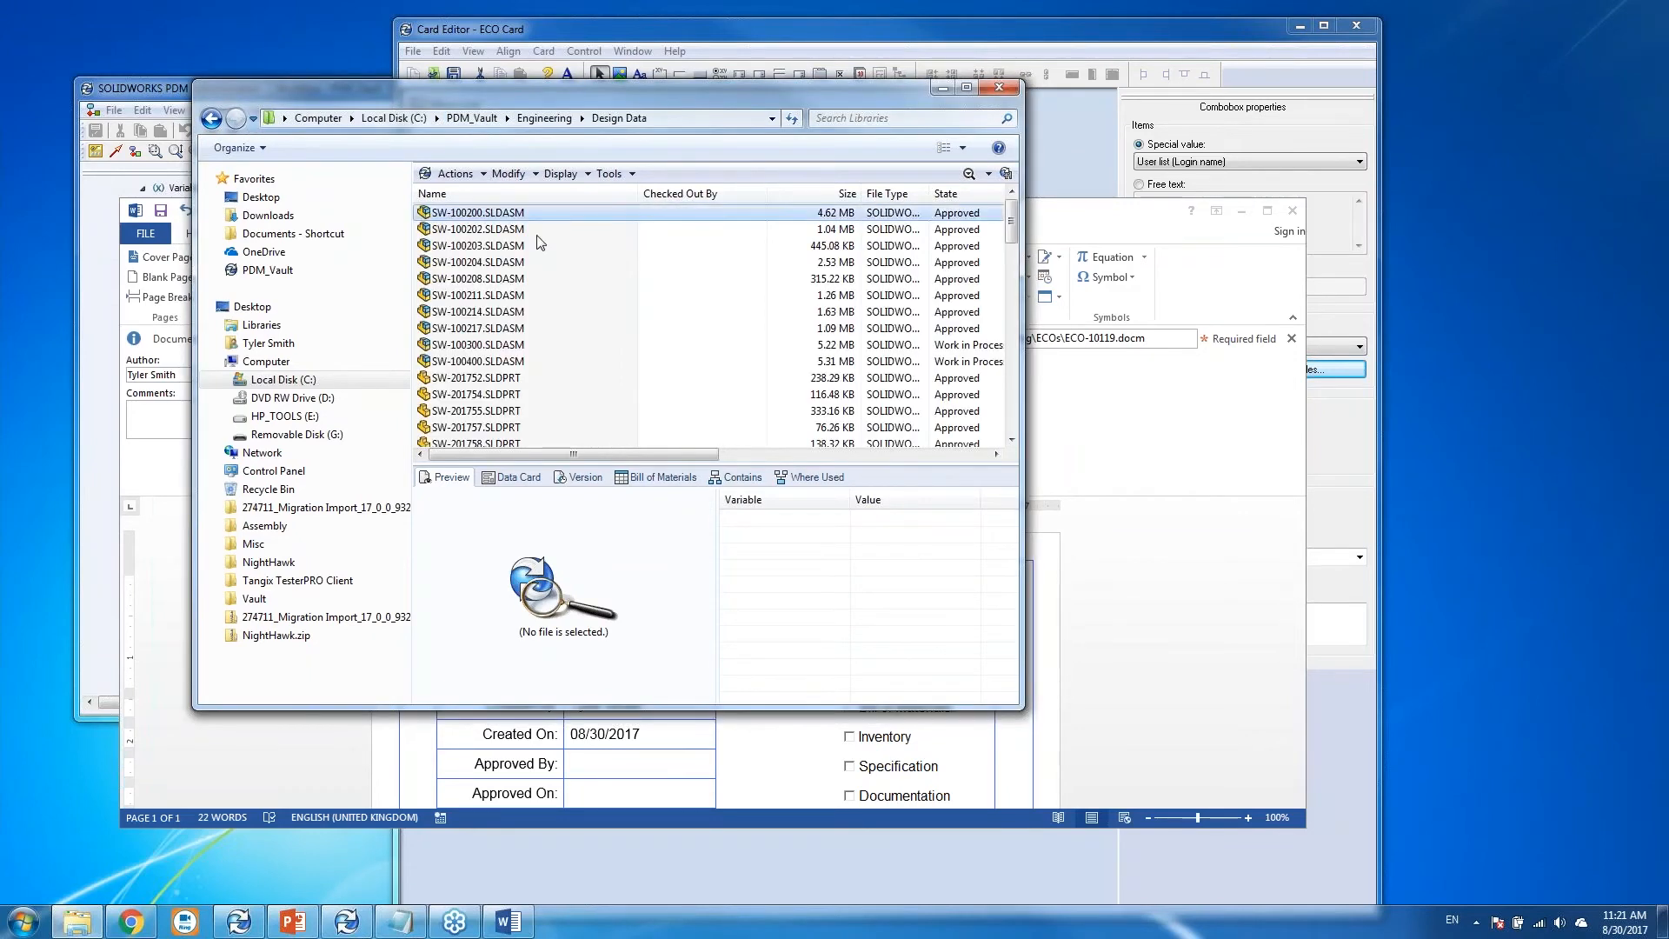
left_click(667, 477)
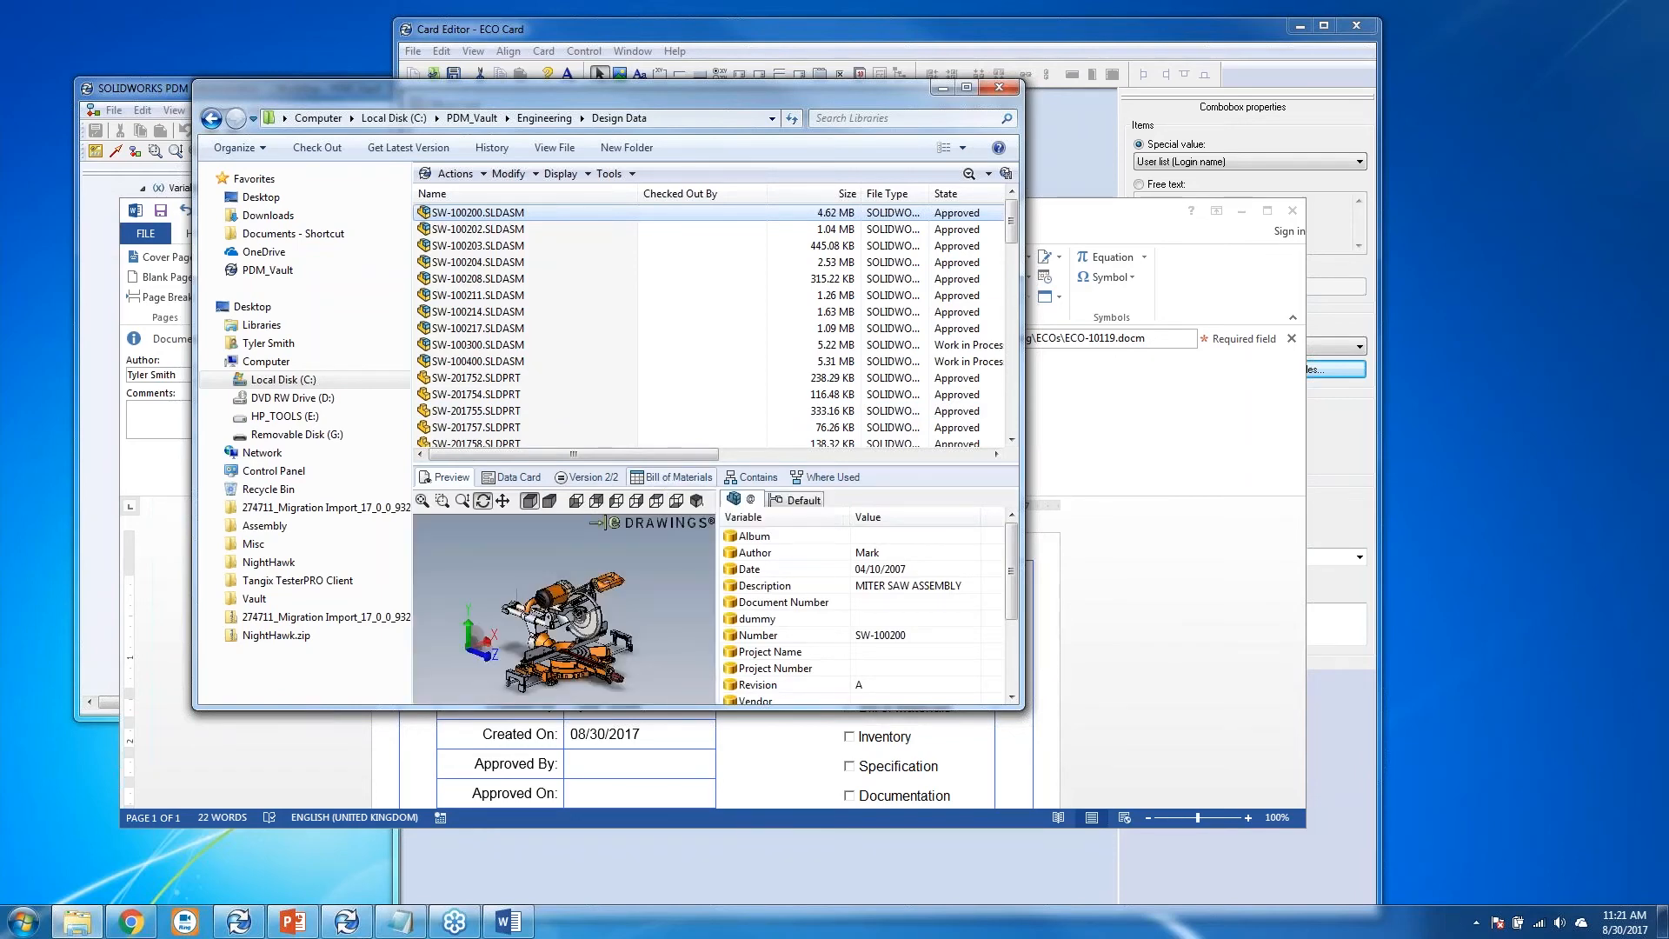
left_click_drag(695, 463, 695, 318)
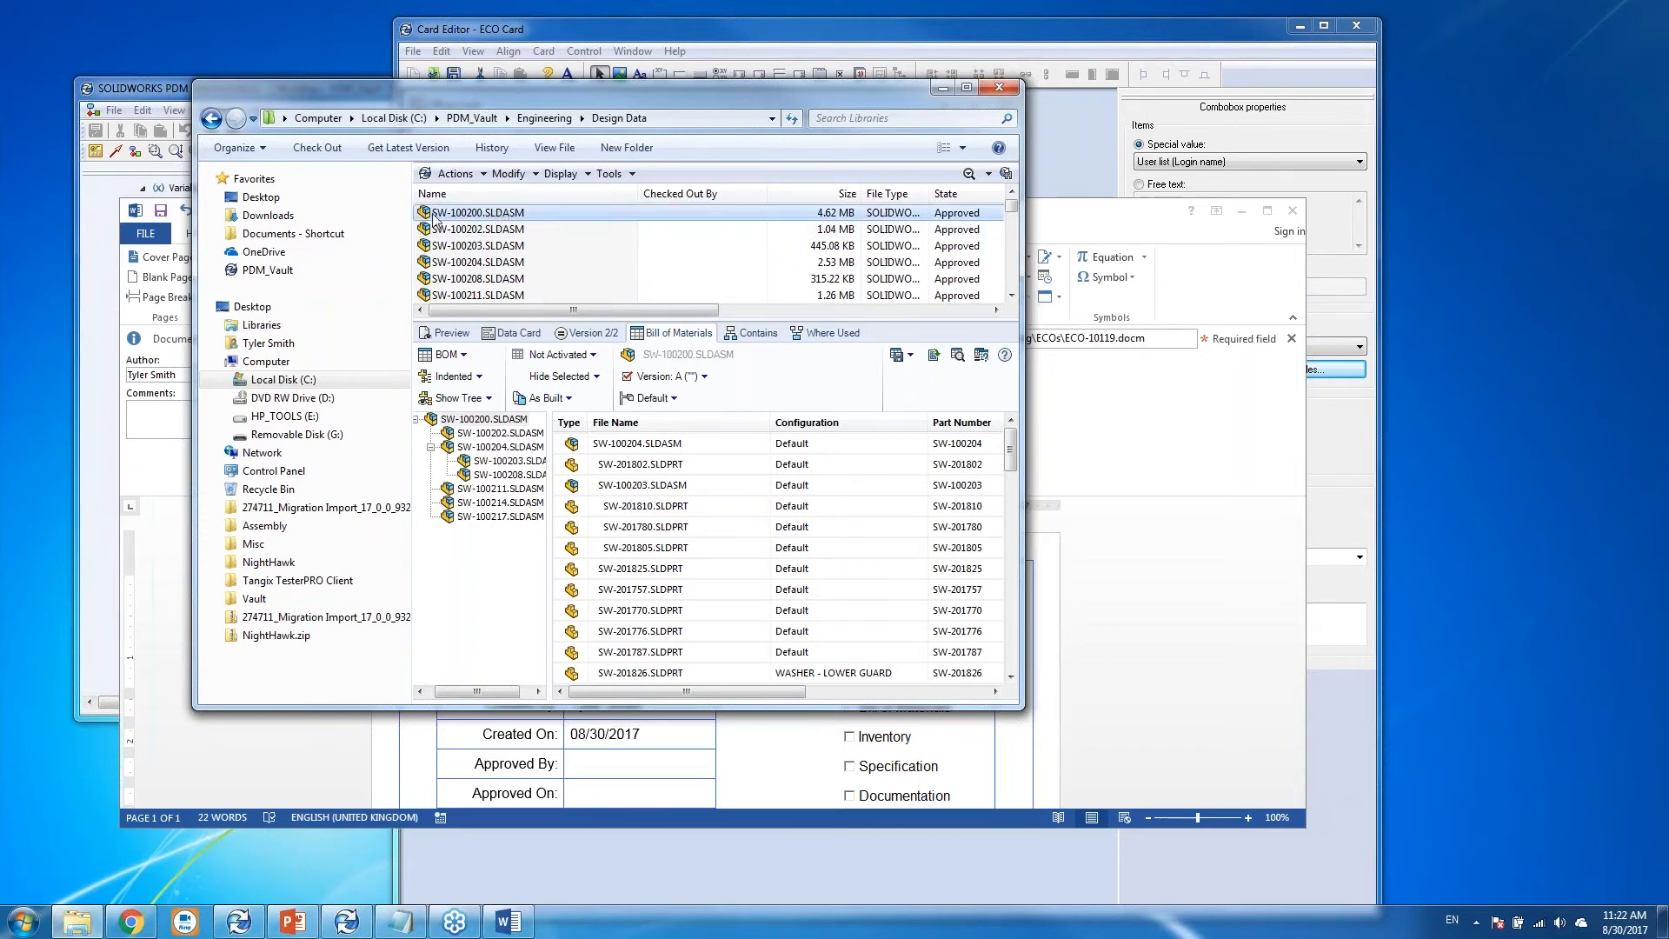
Check out SW-100200.SLDASM and copy ECO-10117.docm from the vault's Engineering > ECOs folder.
left_click(313, 148)
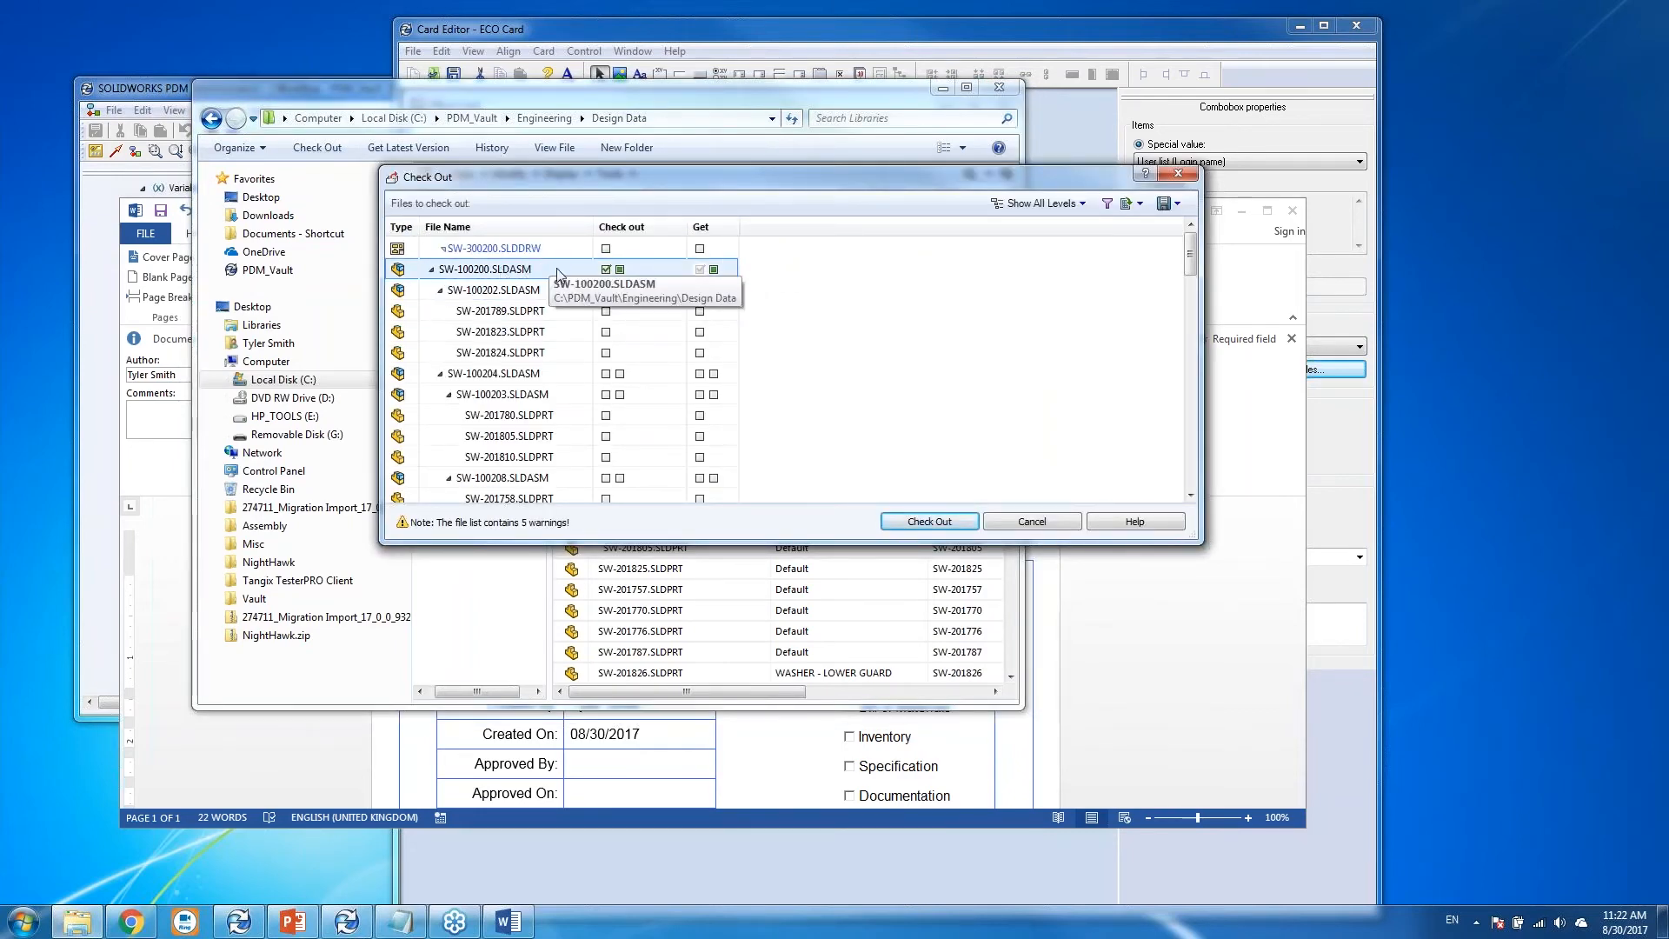
left_click(928, 522)
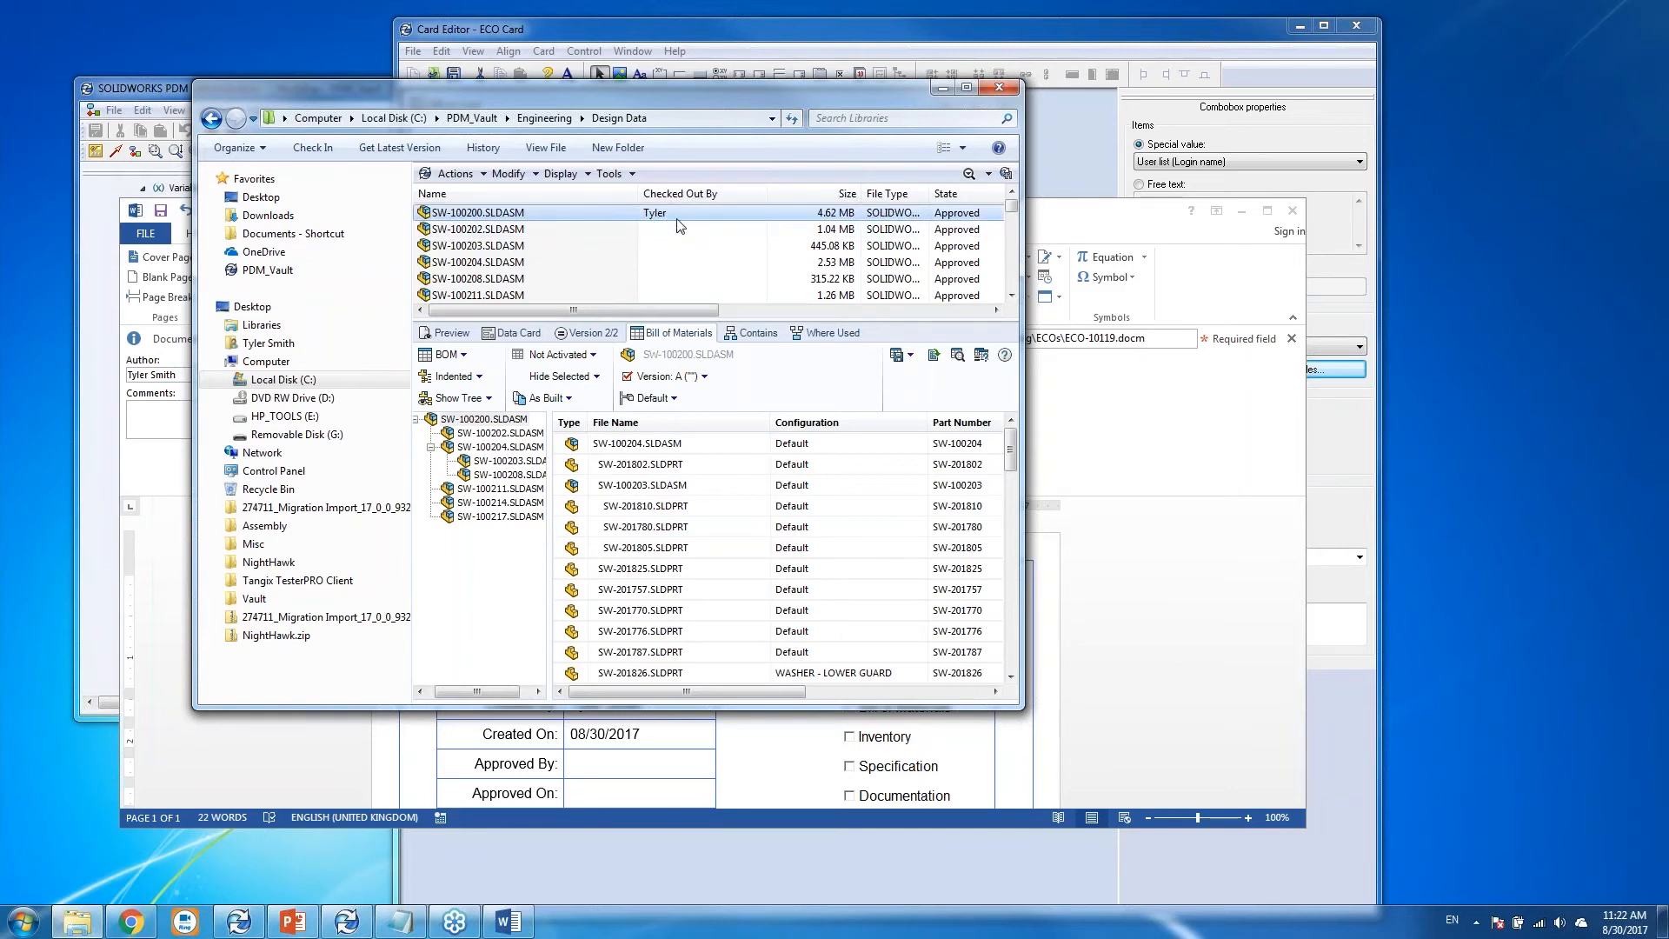
left_click(561, 122)
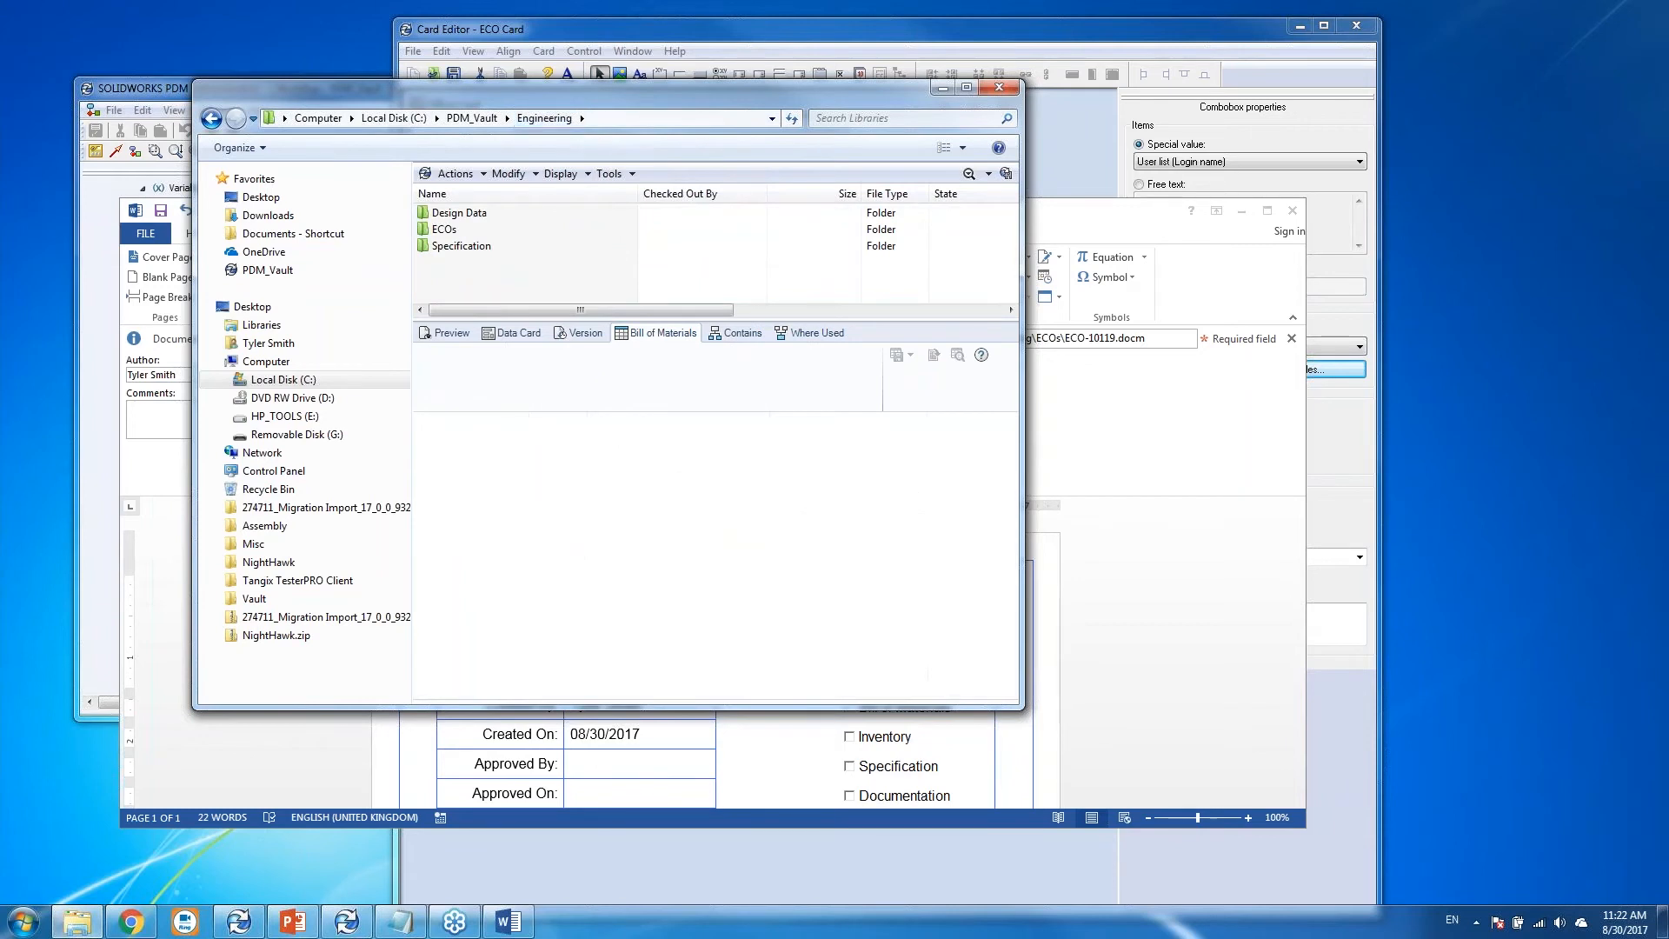
double_click(470, 230)
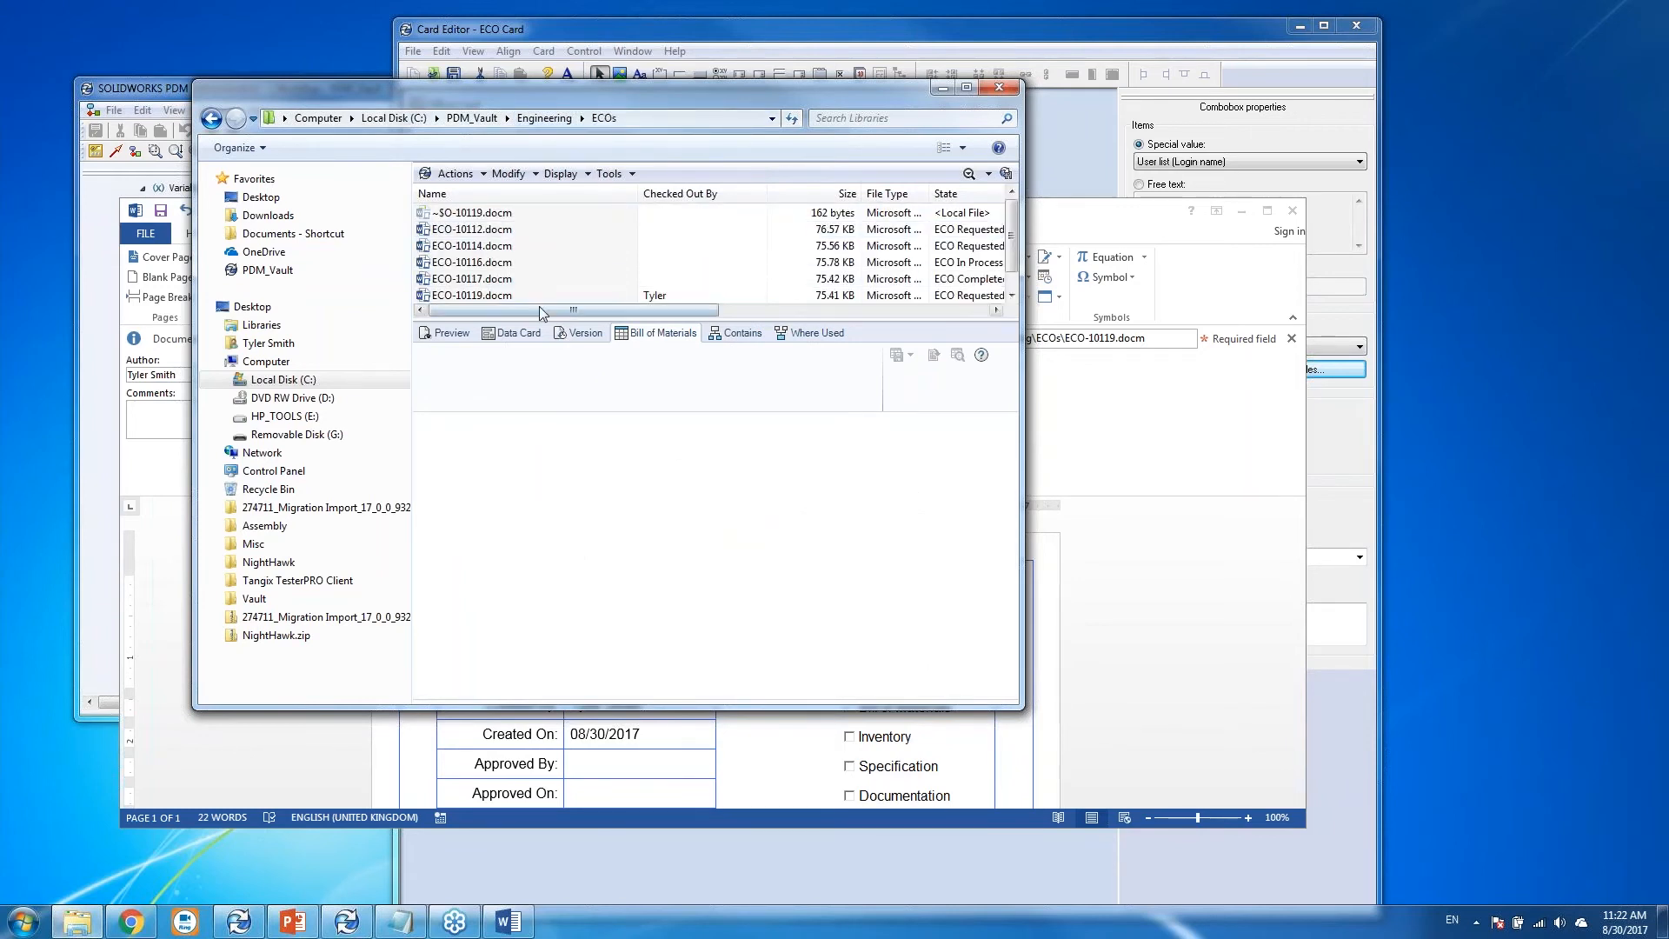
left_click(511, 264)
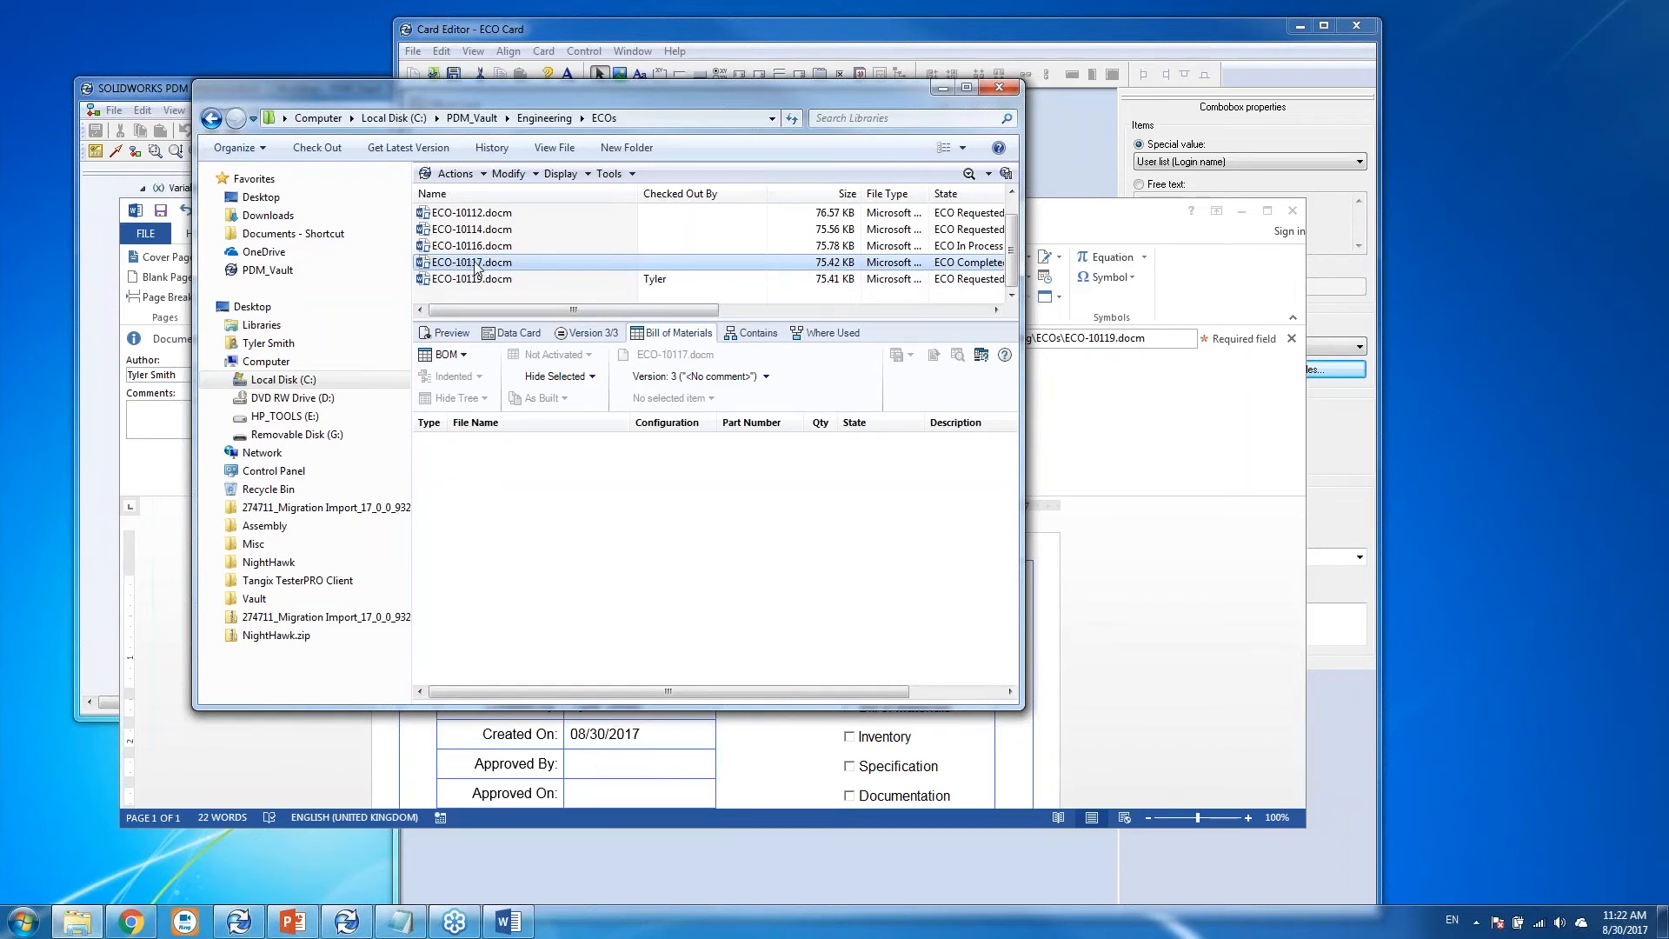
right_click(476, 263)
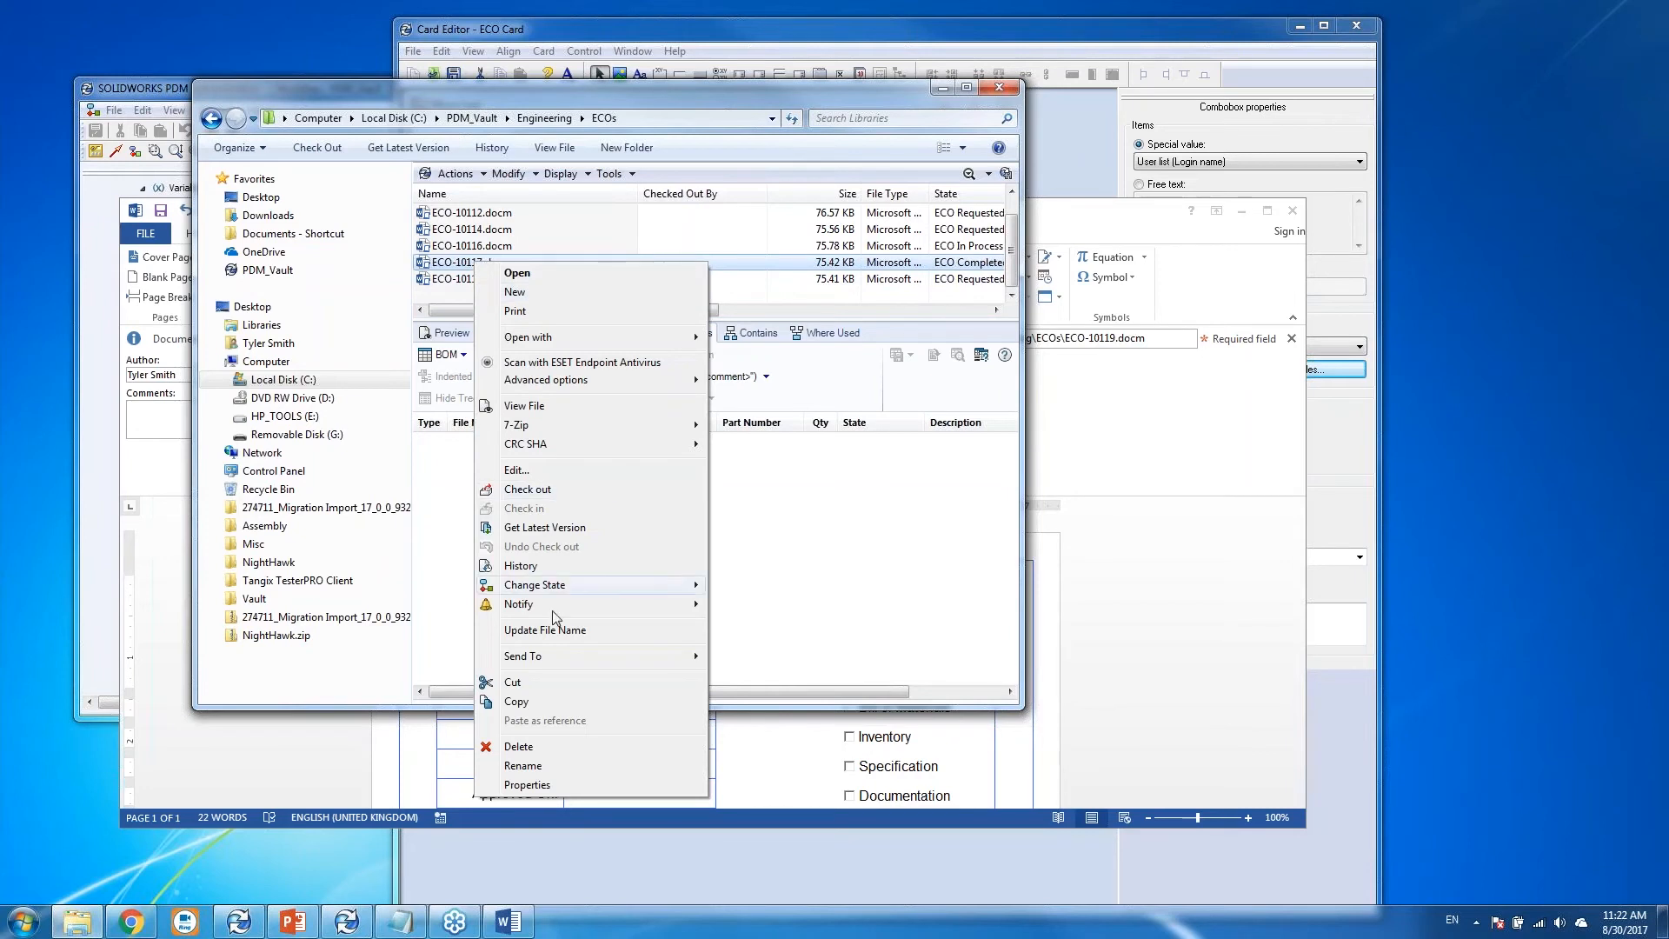
left_click(550, 702)
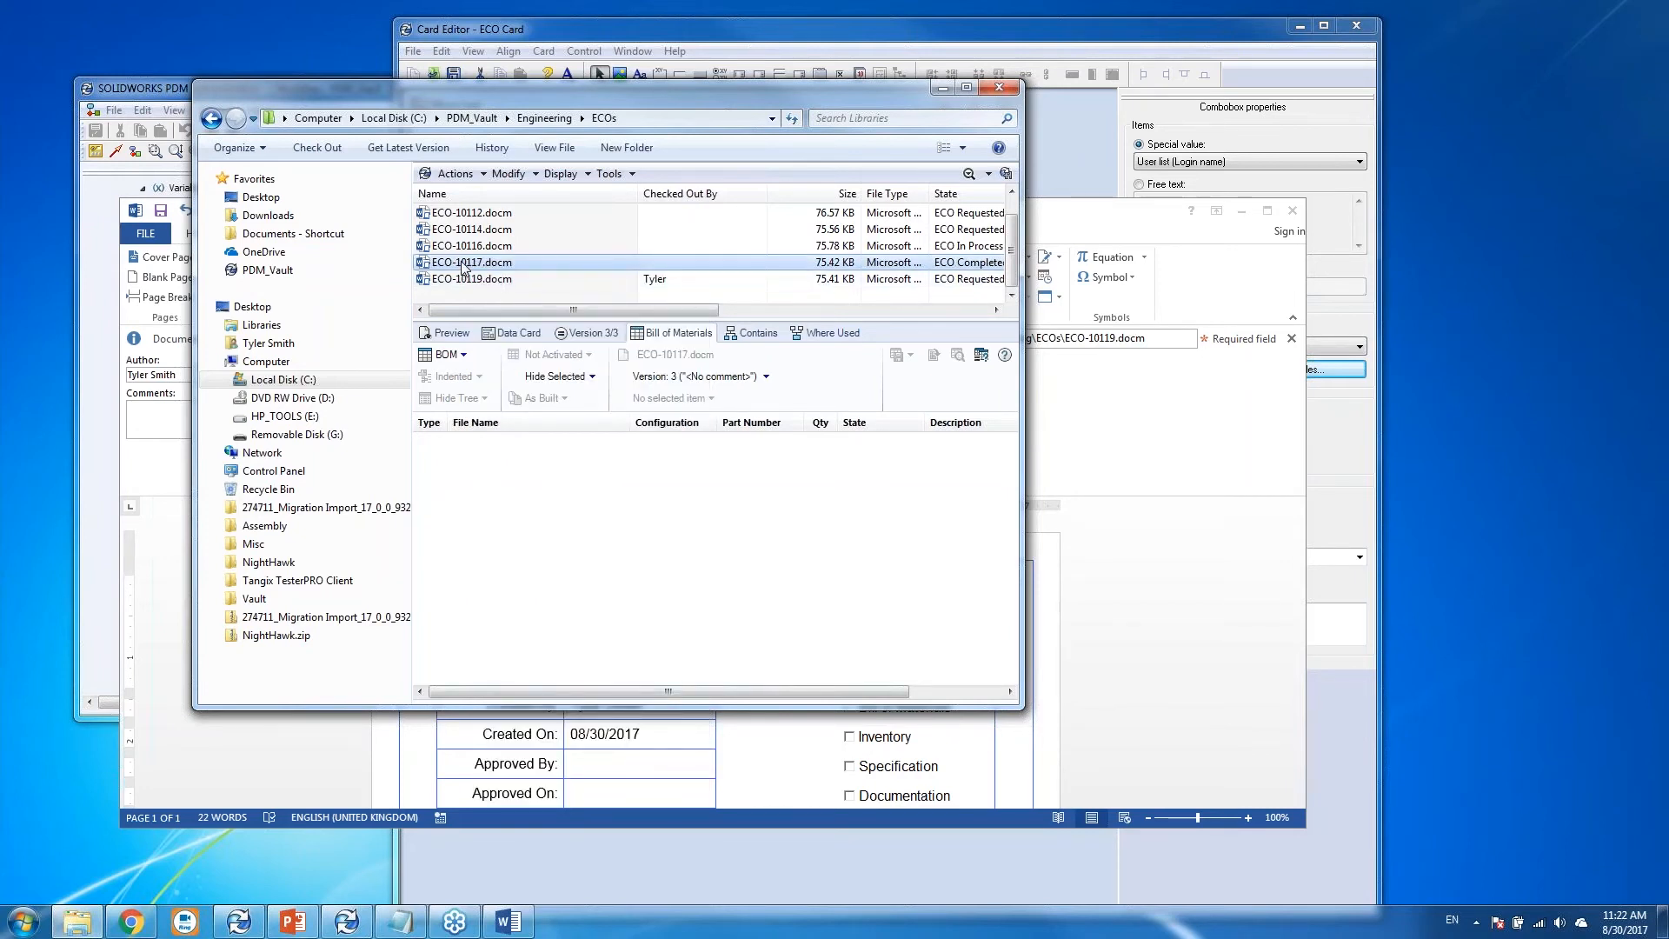
Paste ECO-10117.docm as a reference onto SW-100200.SLDASM in Design Data, shown in the bill of materials with quantity 1.
left_click(544, 118)
double_click(511, 214)
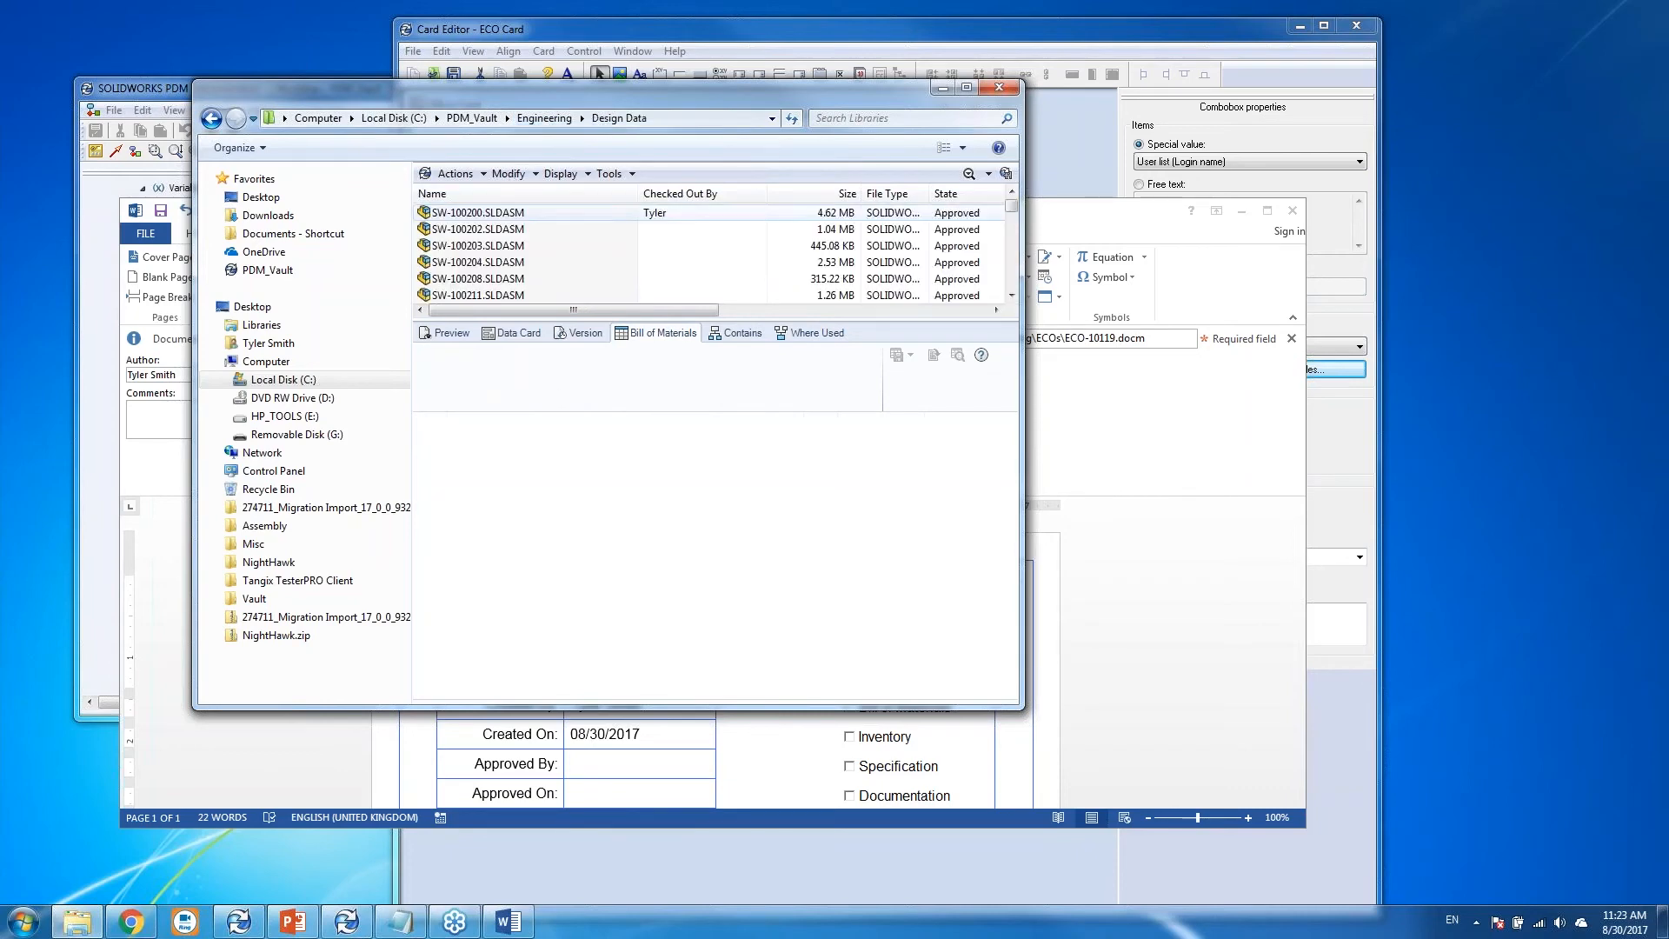
left_click(511, 213)
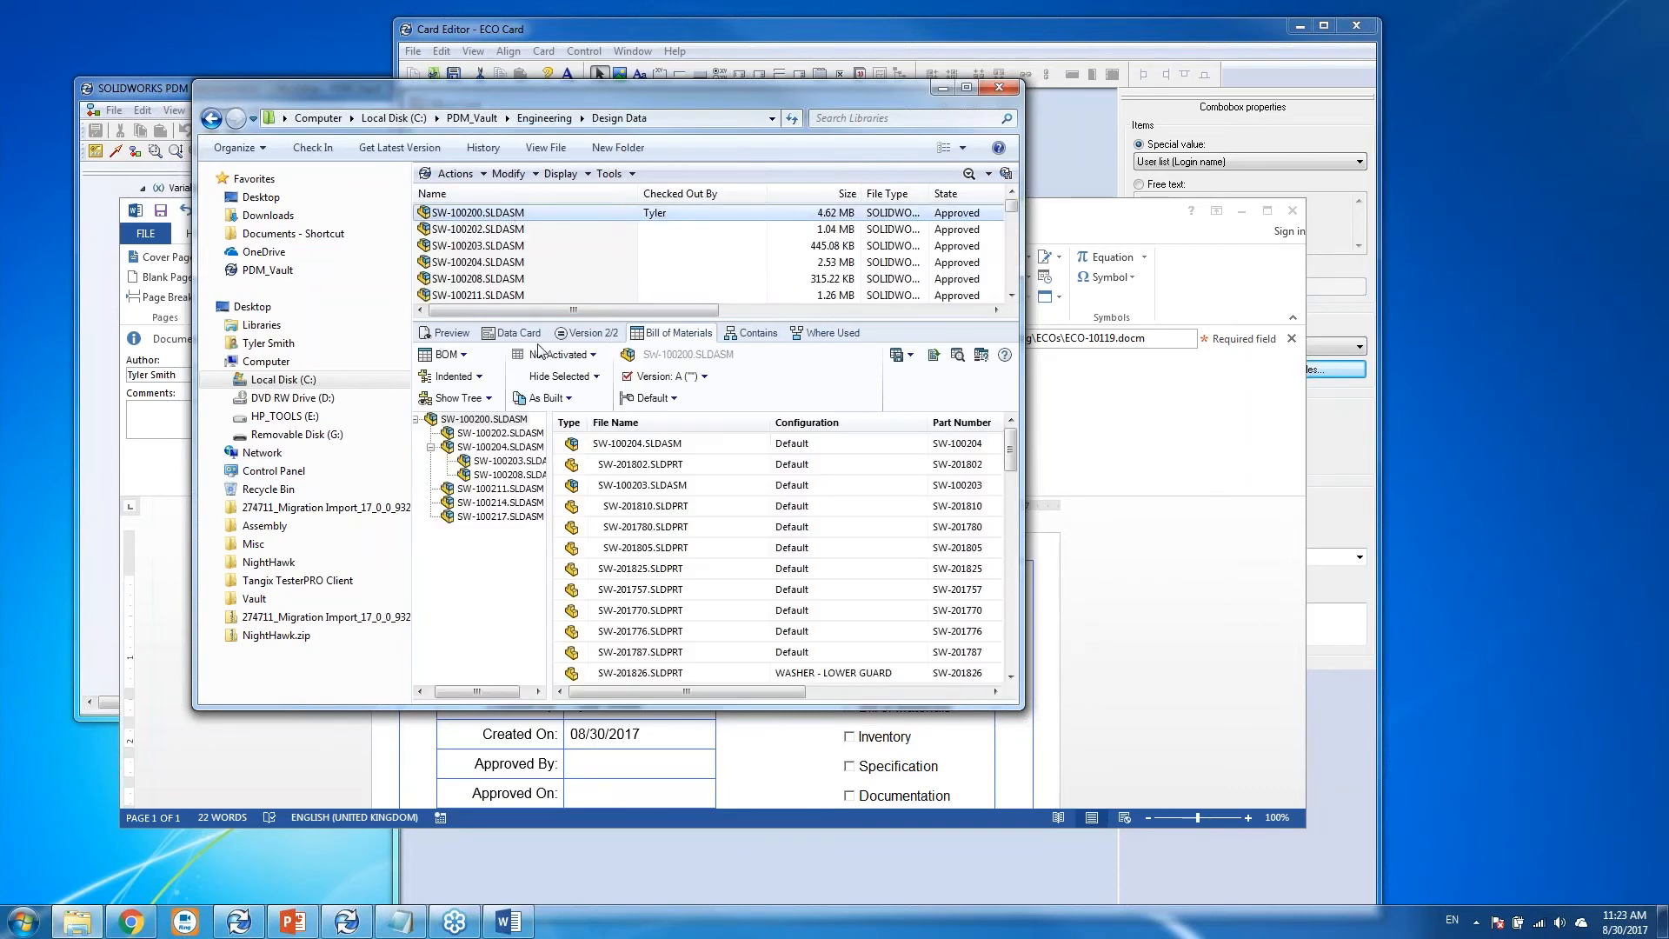
right_click(523, 217)
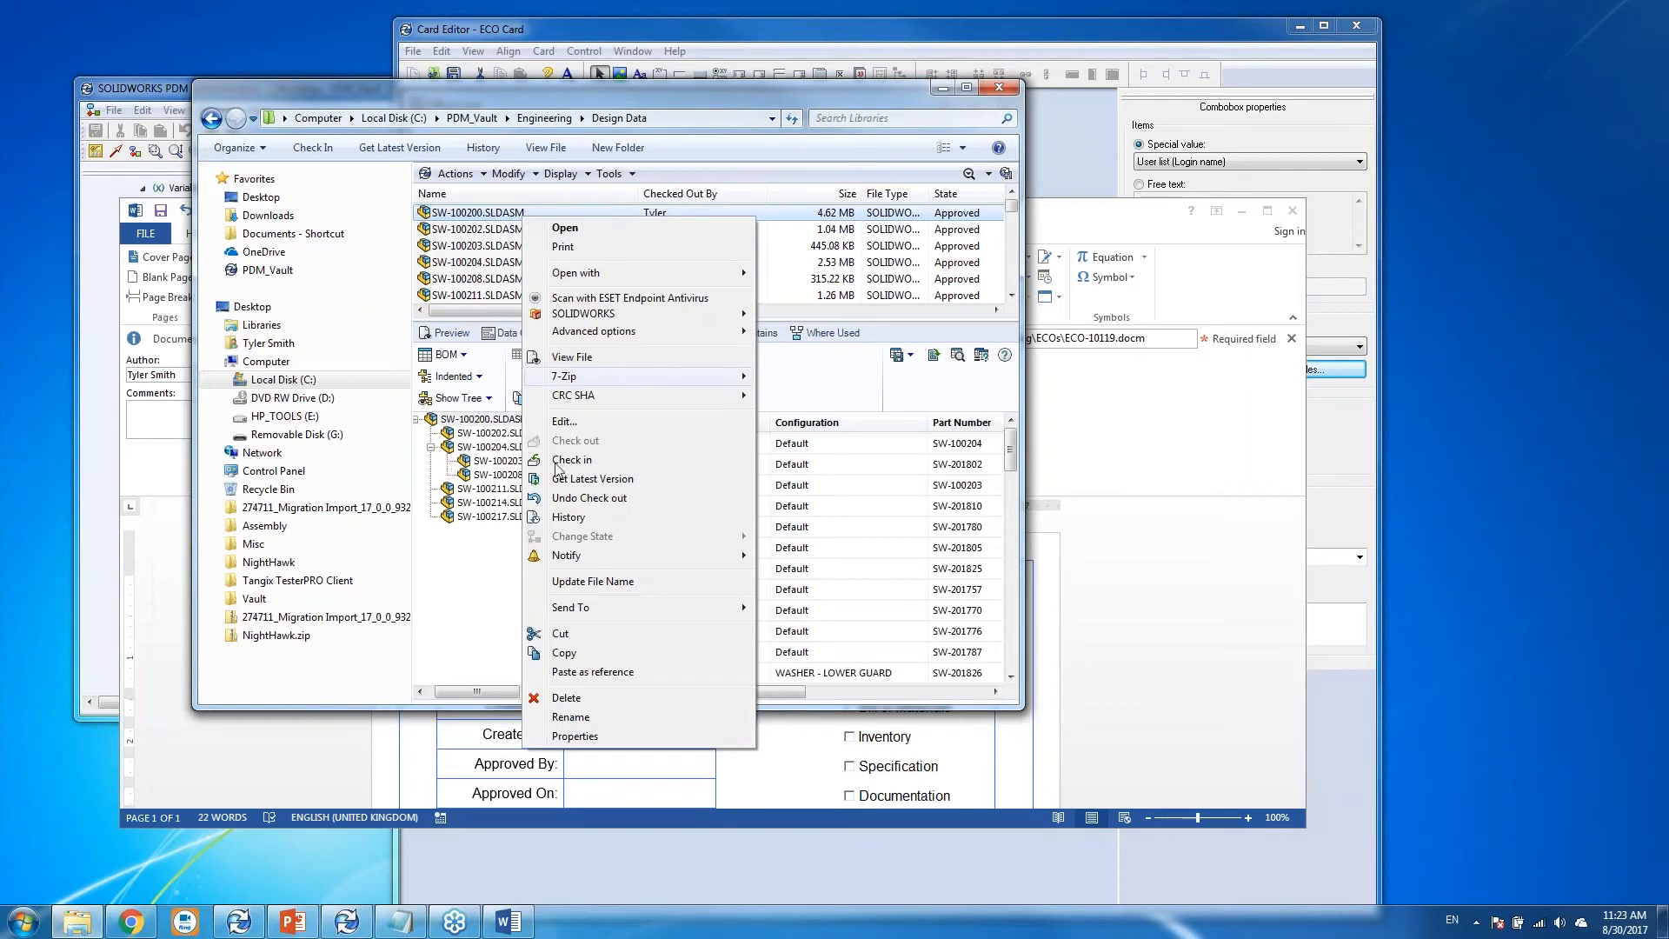
left_click(614, 673)
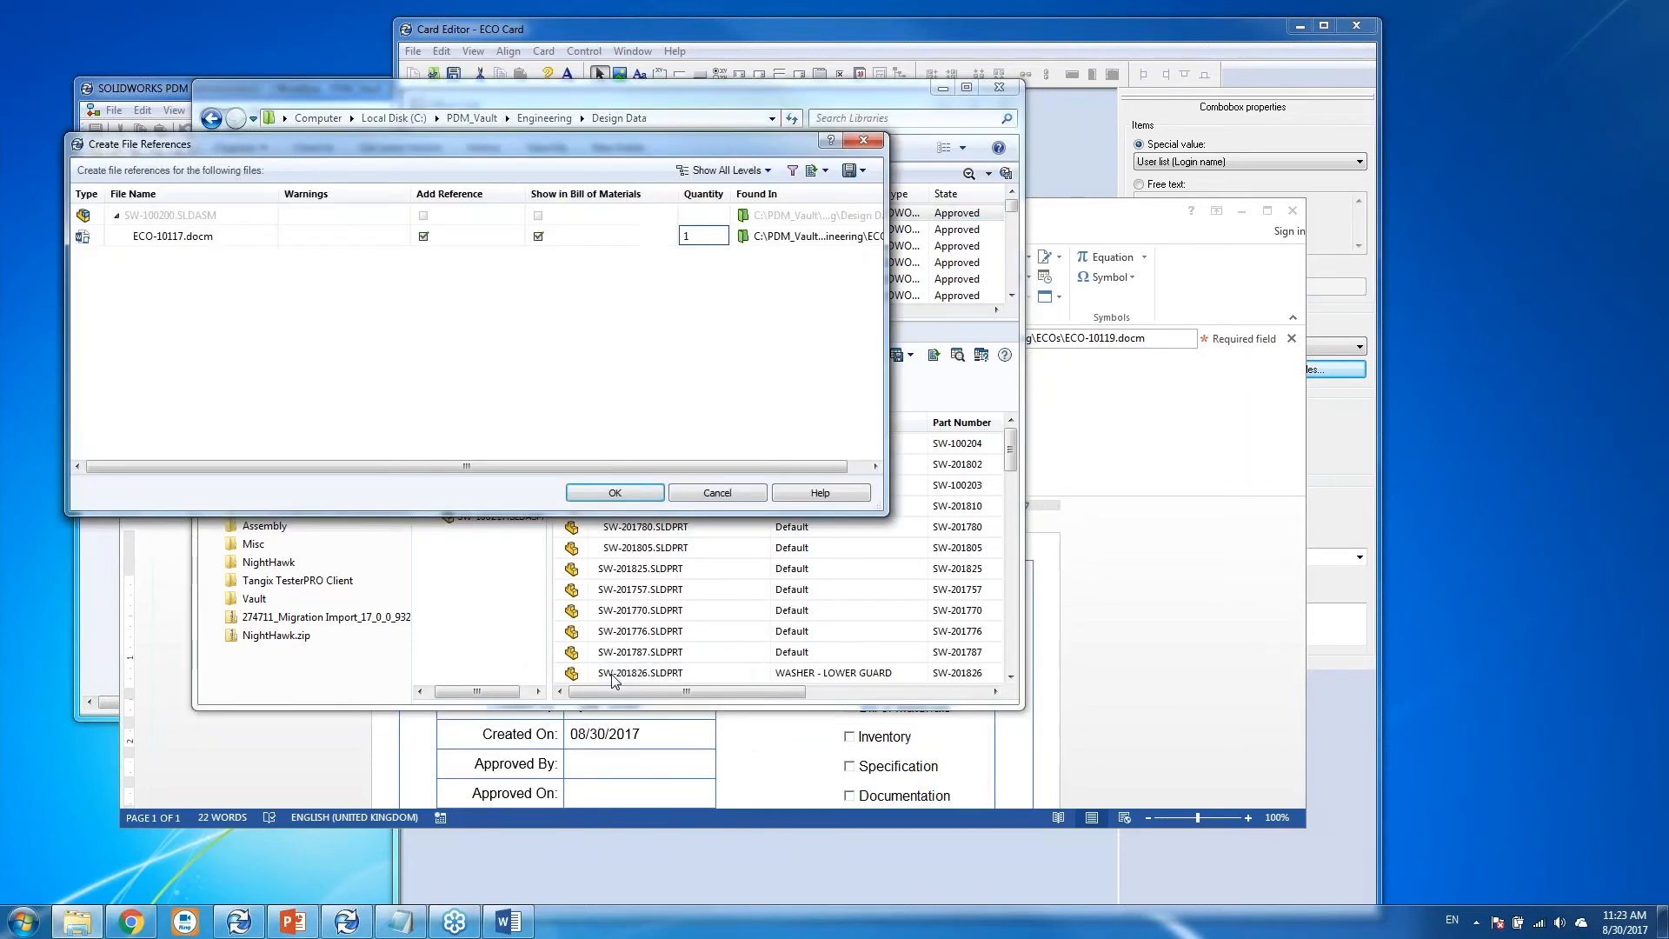
left_click_drag(487, 145, 606, 236)
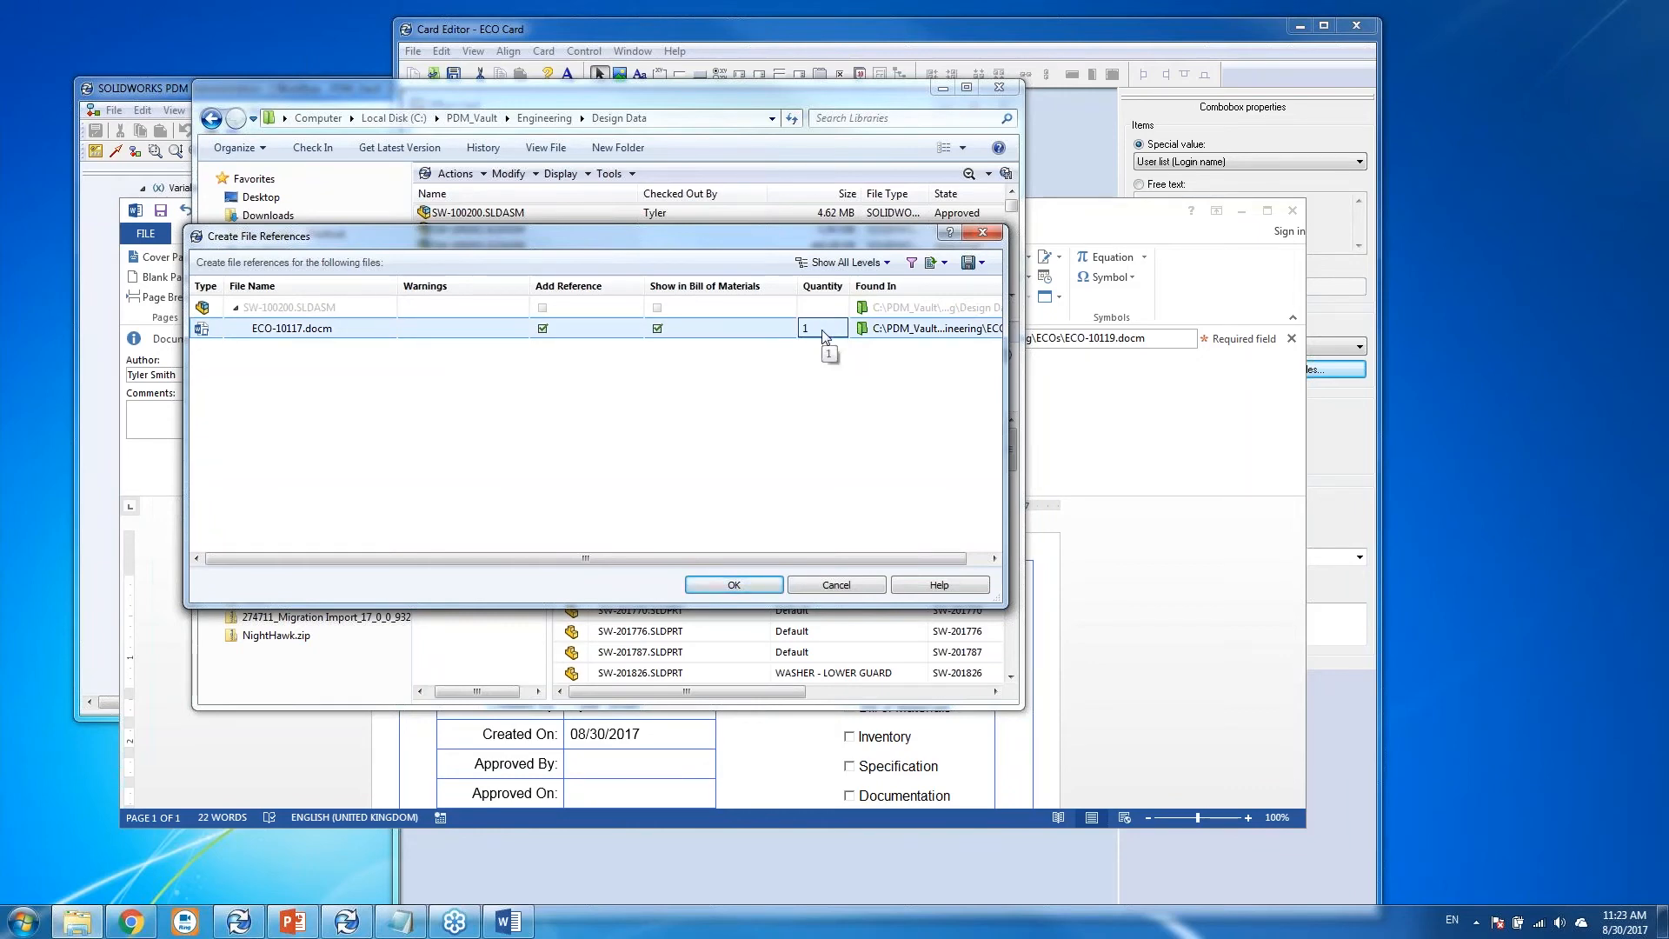
left_click(733, 584)
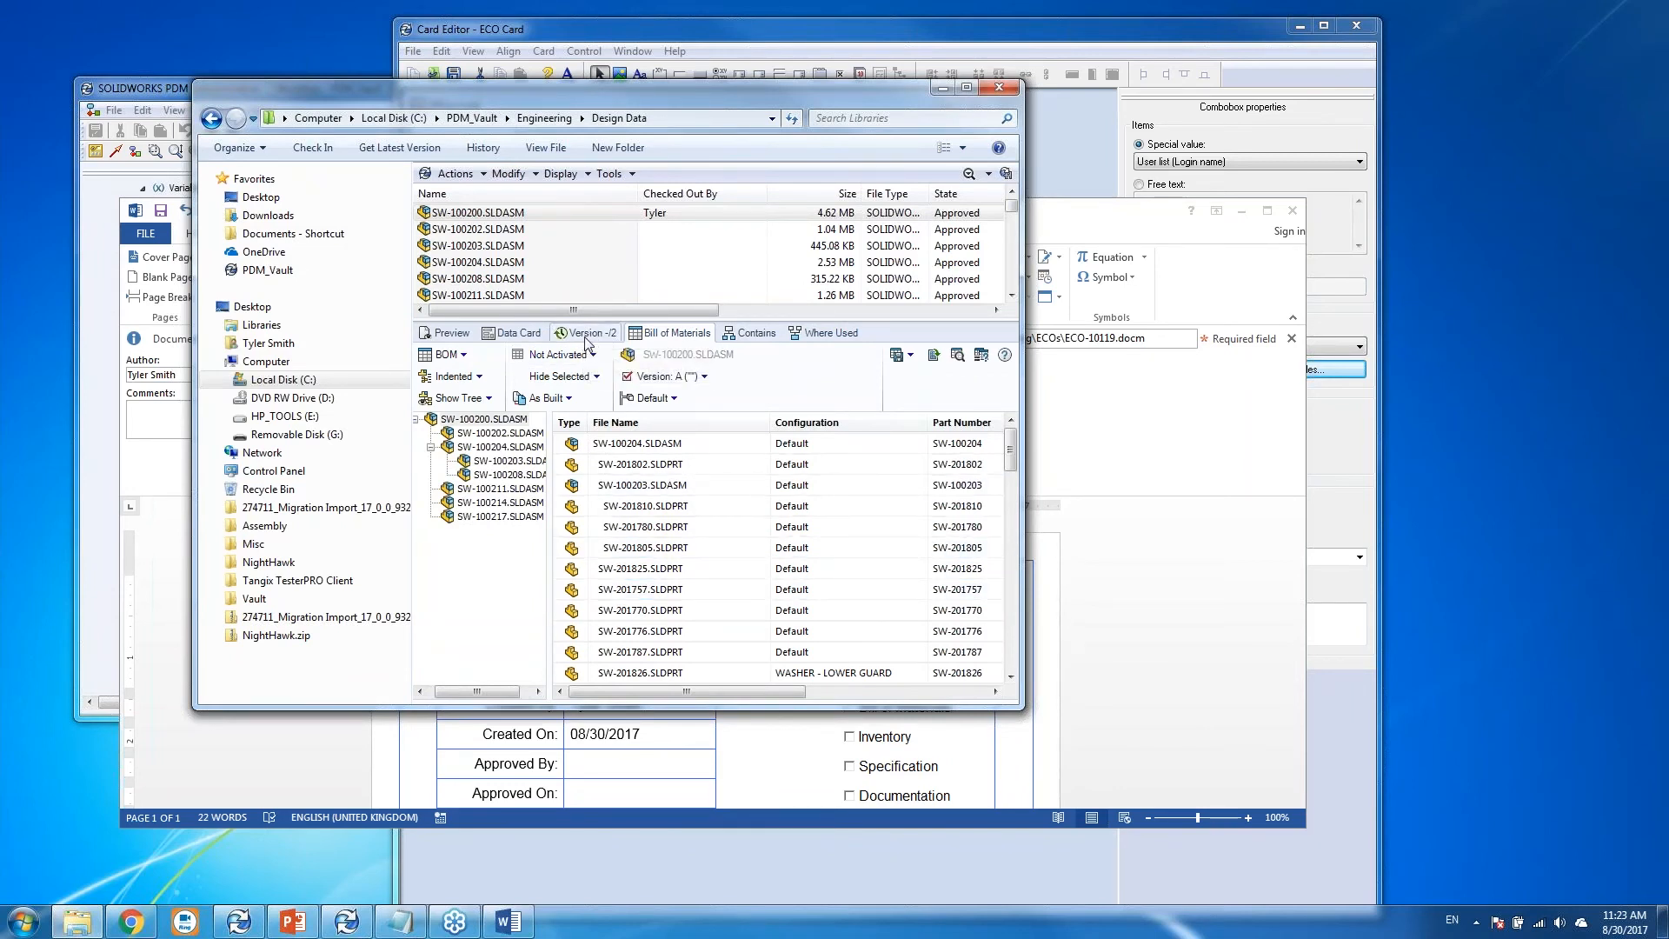
Check in SW-100200.SLDASM and find the ECO-10117.docm entry in its bill of materials.
left_click(315, 150)
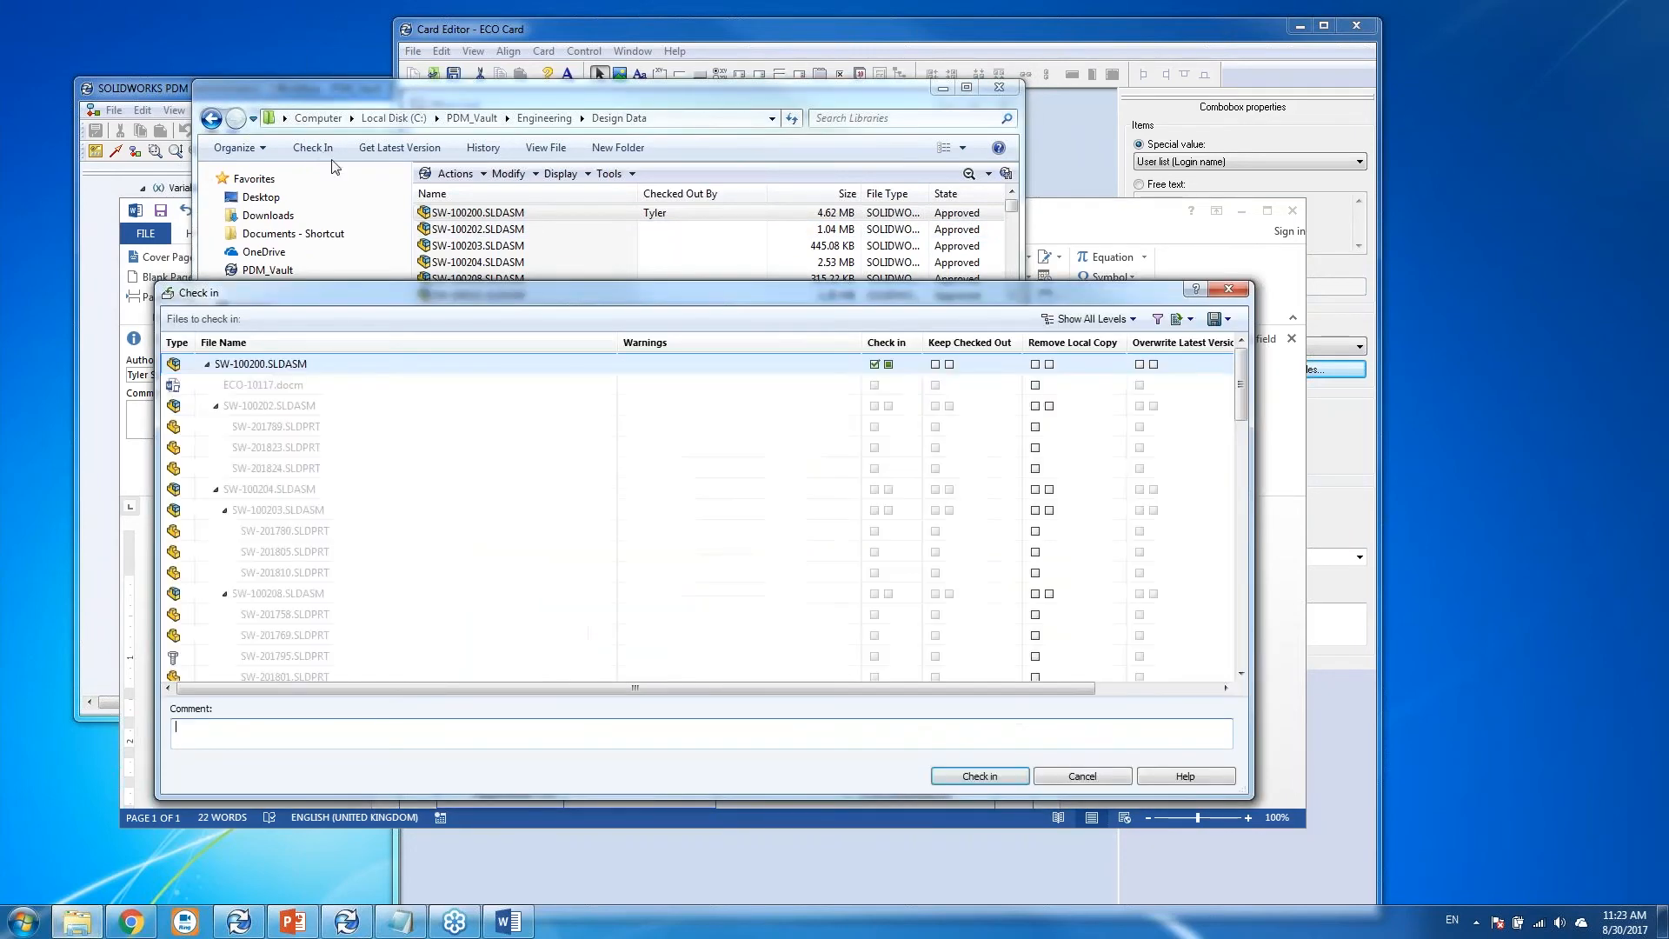
left_click(1005, 776)
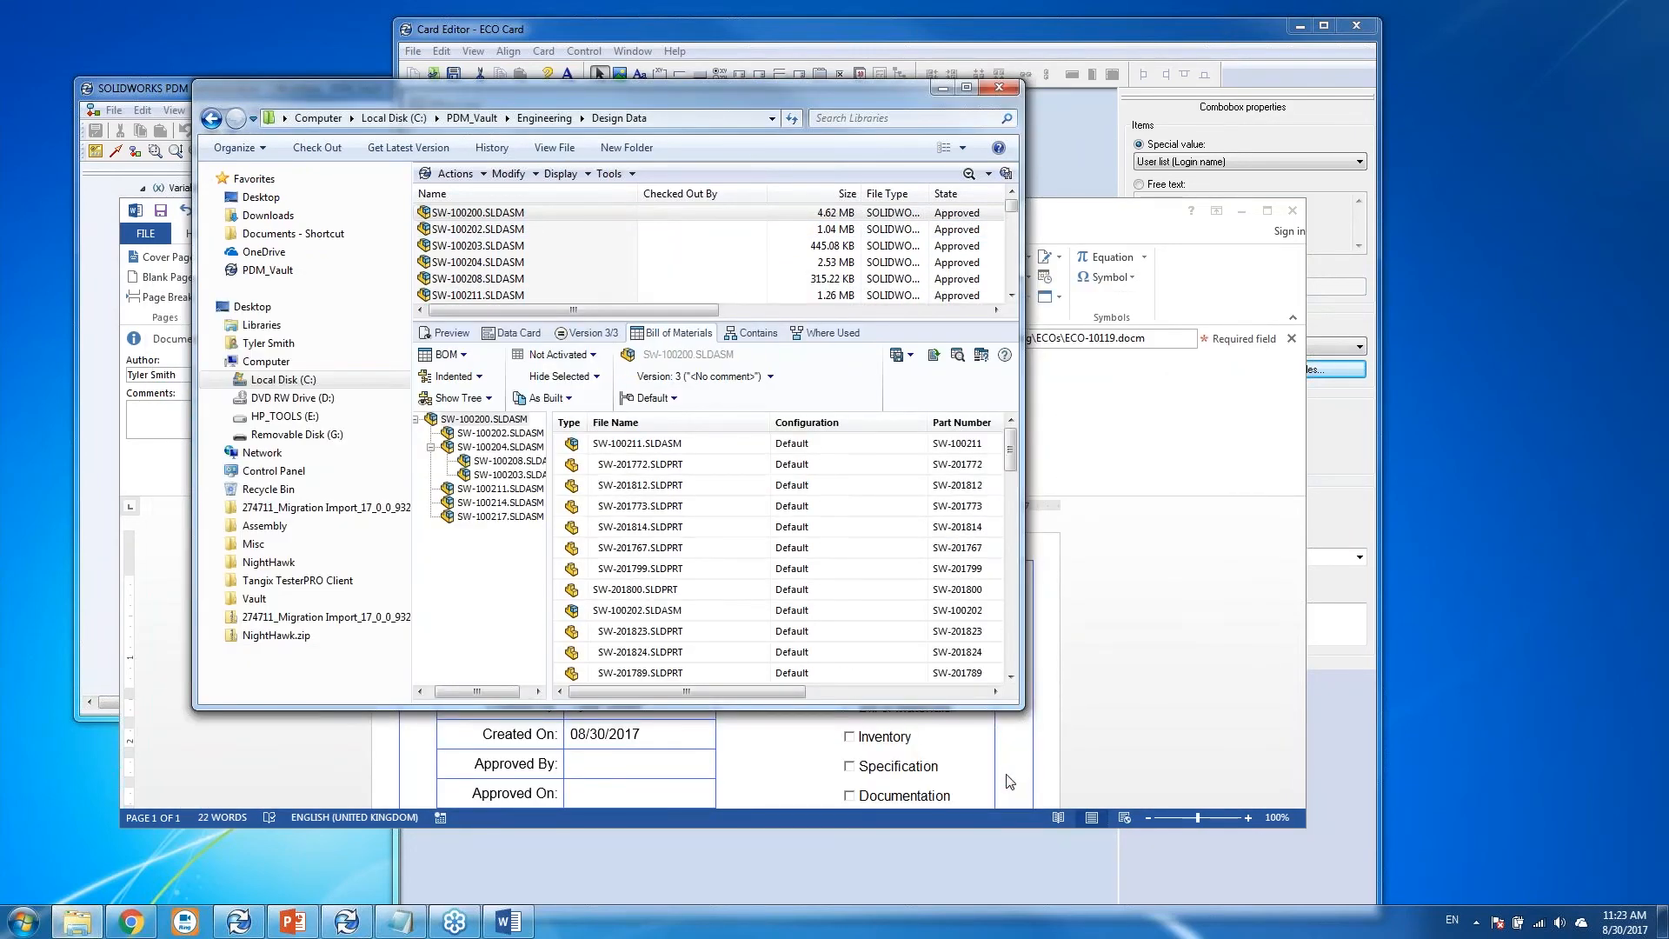
left_click_drag(1014, 463, 1018, 539)
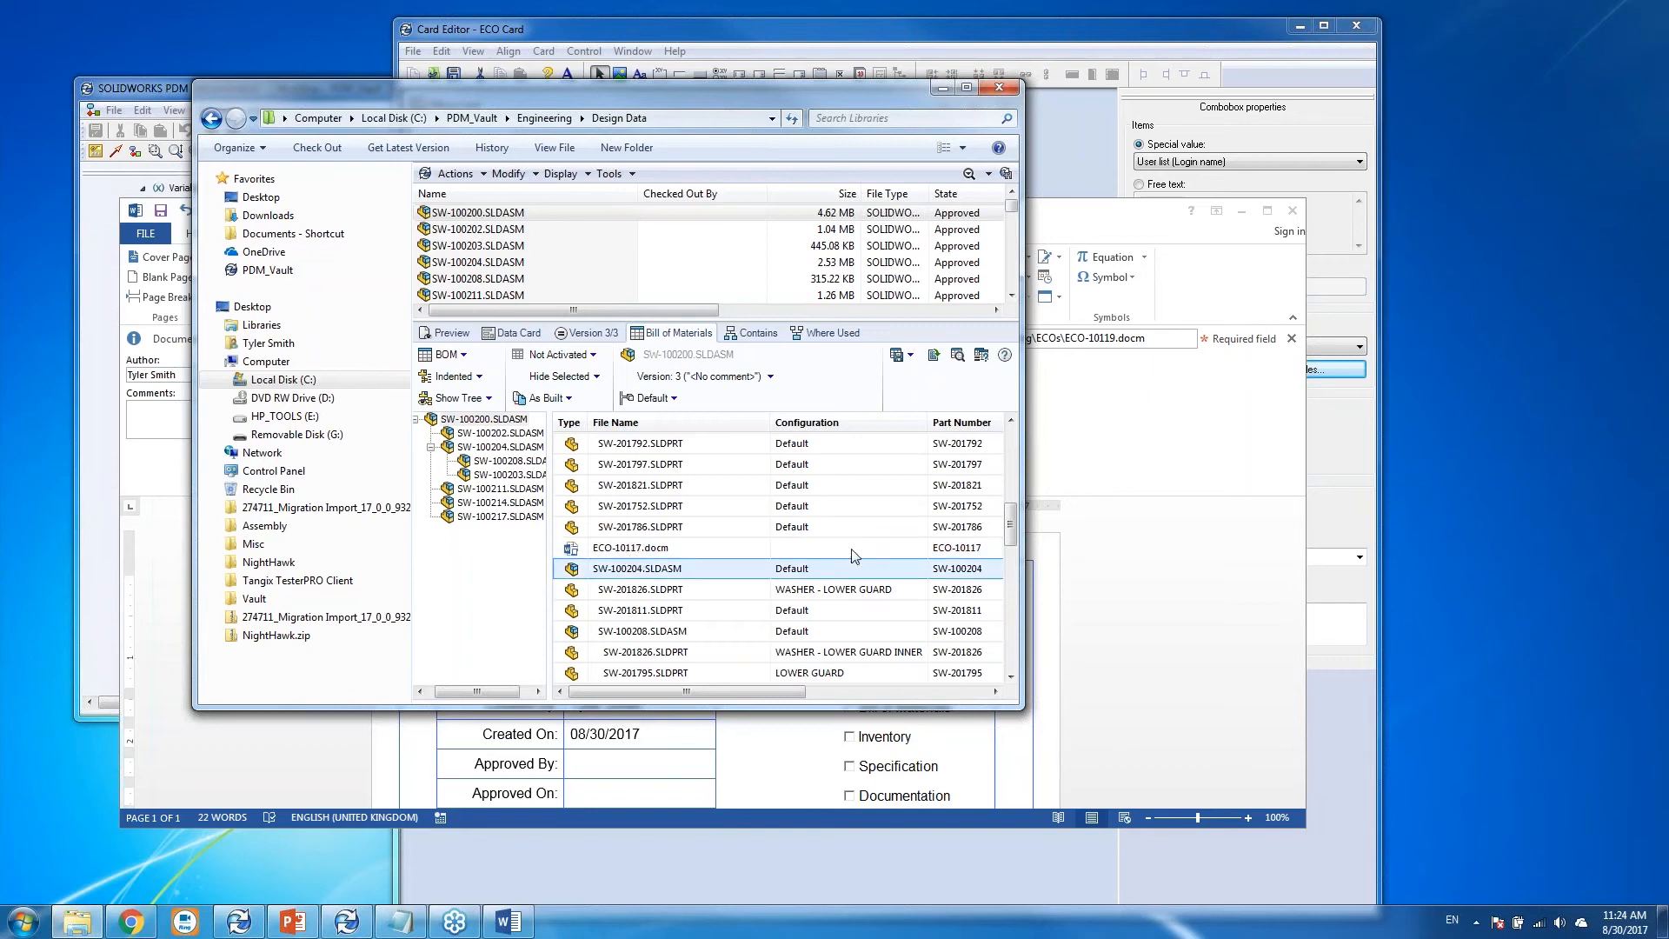
Open the SW-100200.SLDASM bill of materials in Excel and widen the File Name column to show the full names.
left_click(934, 355)
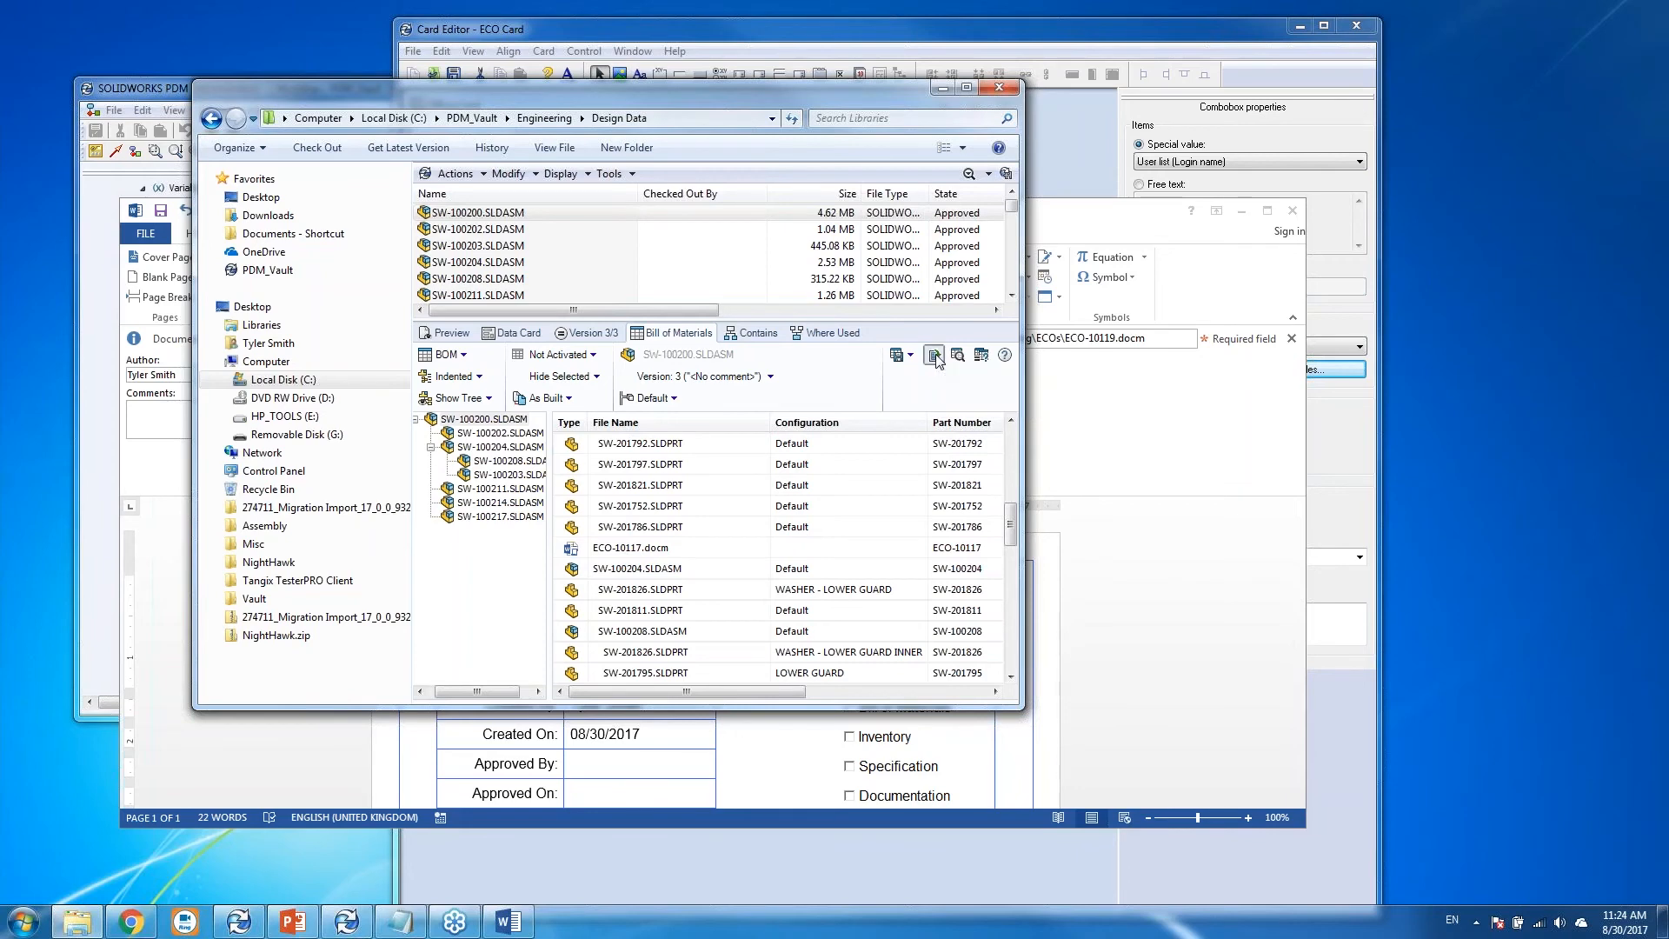
left_click(881, 522)
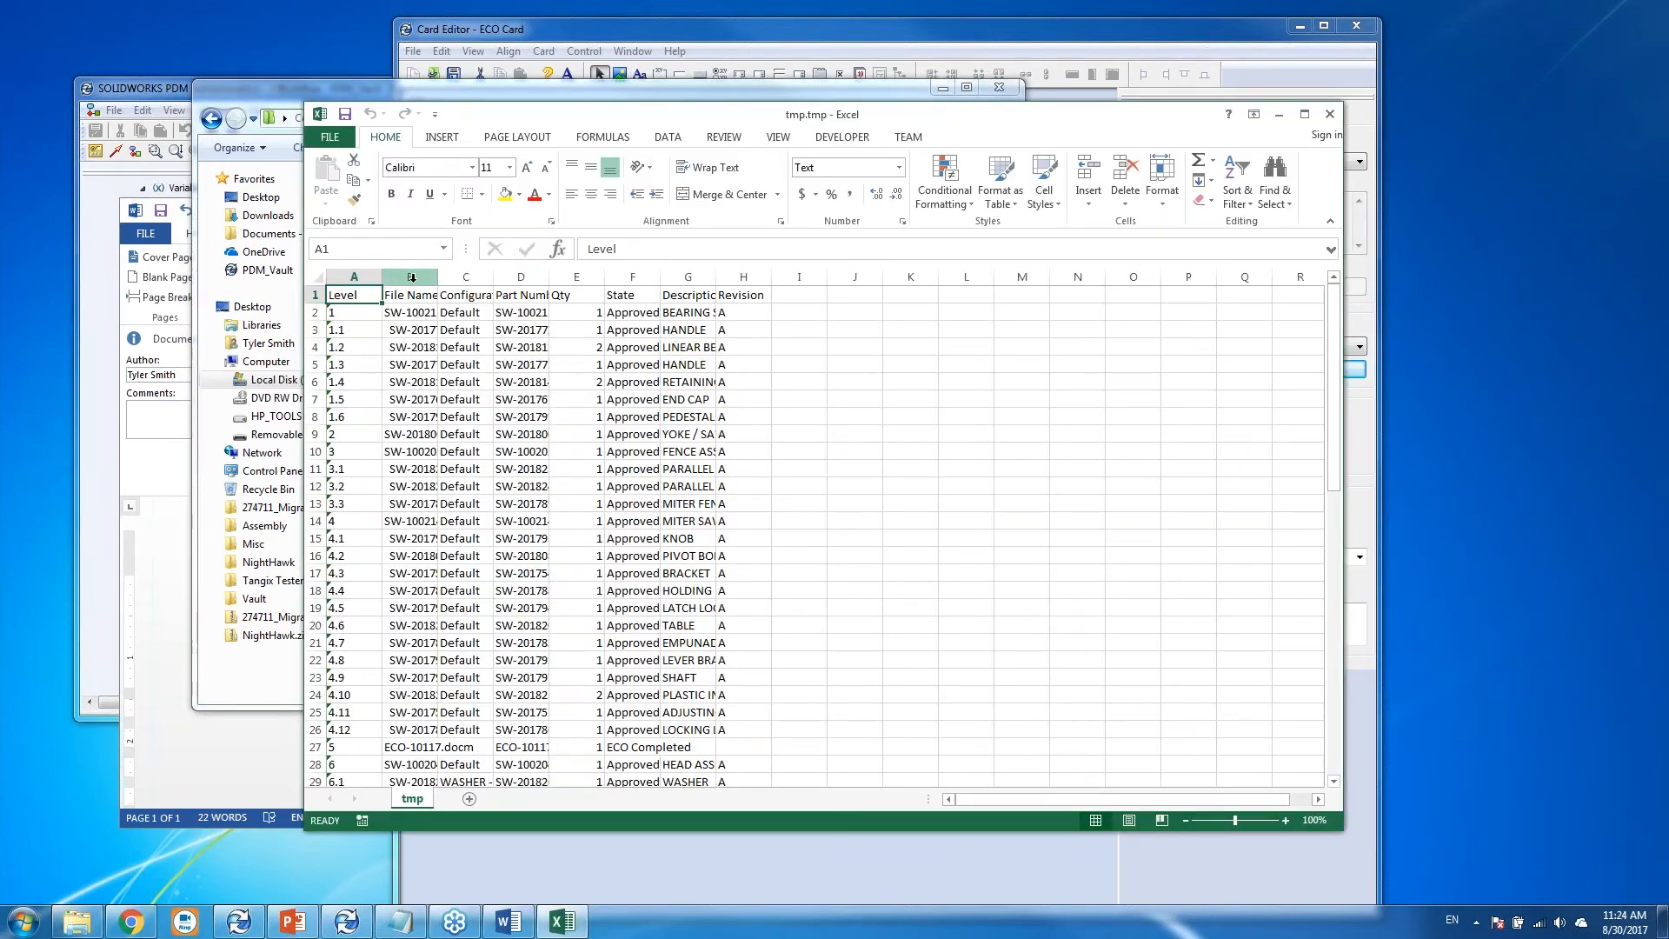
left_click_drag(438, 278, 515, 281)
left_click(335, 313)
left_click(315, 312)
left_click_drag(387, 330, 424, 427)
left_click(424, 432)
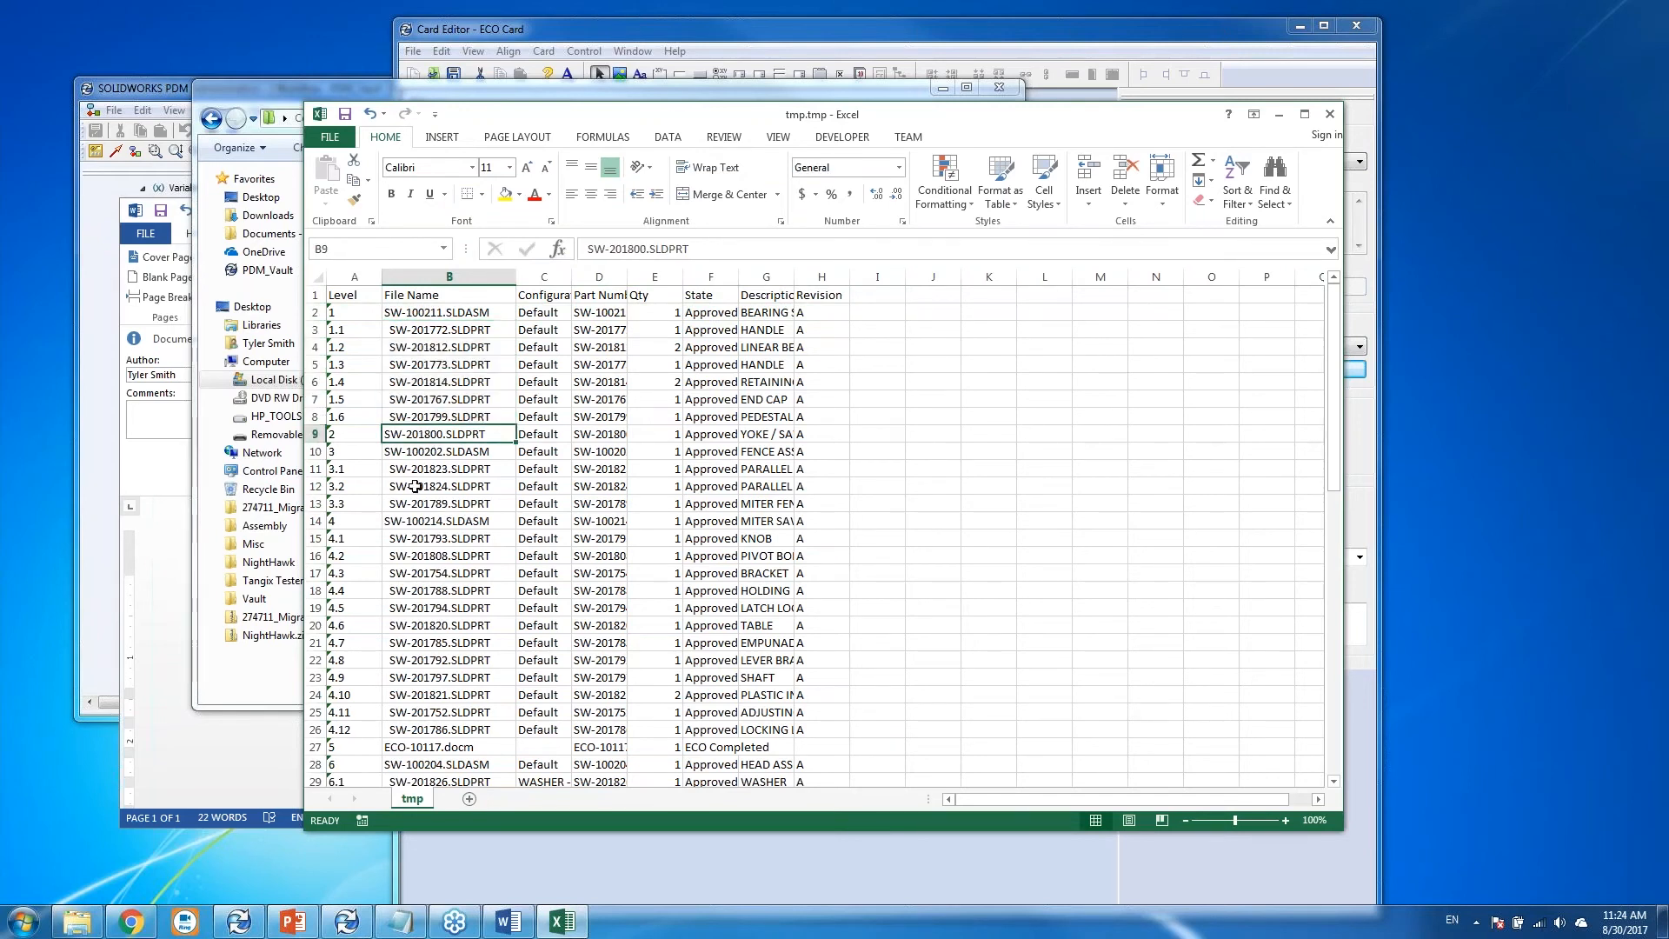
Examine the ECO-10117.docm row with the Part Number column widened, and close the exported sheet without saving.
scroll(420, 498, "down", 2)
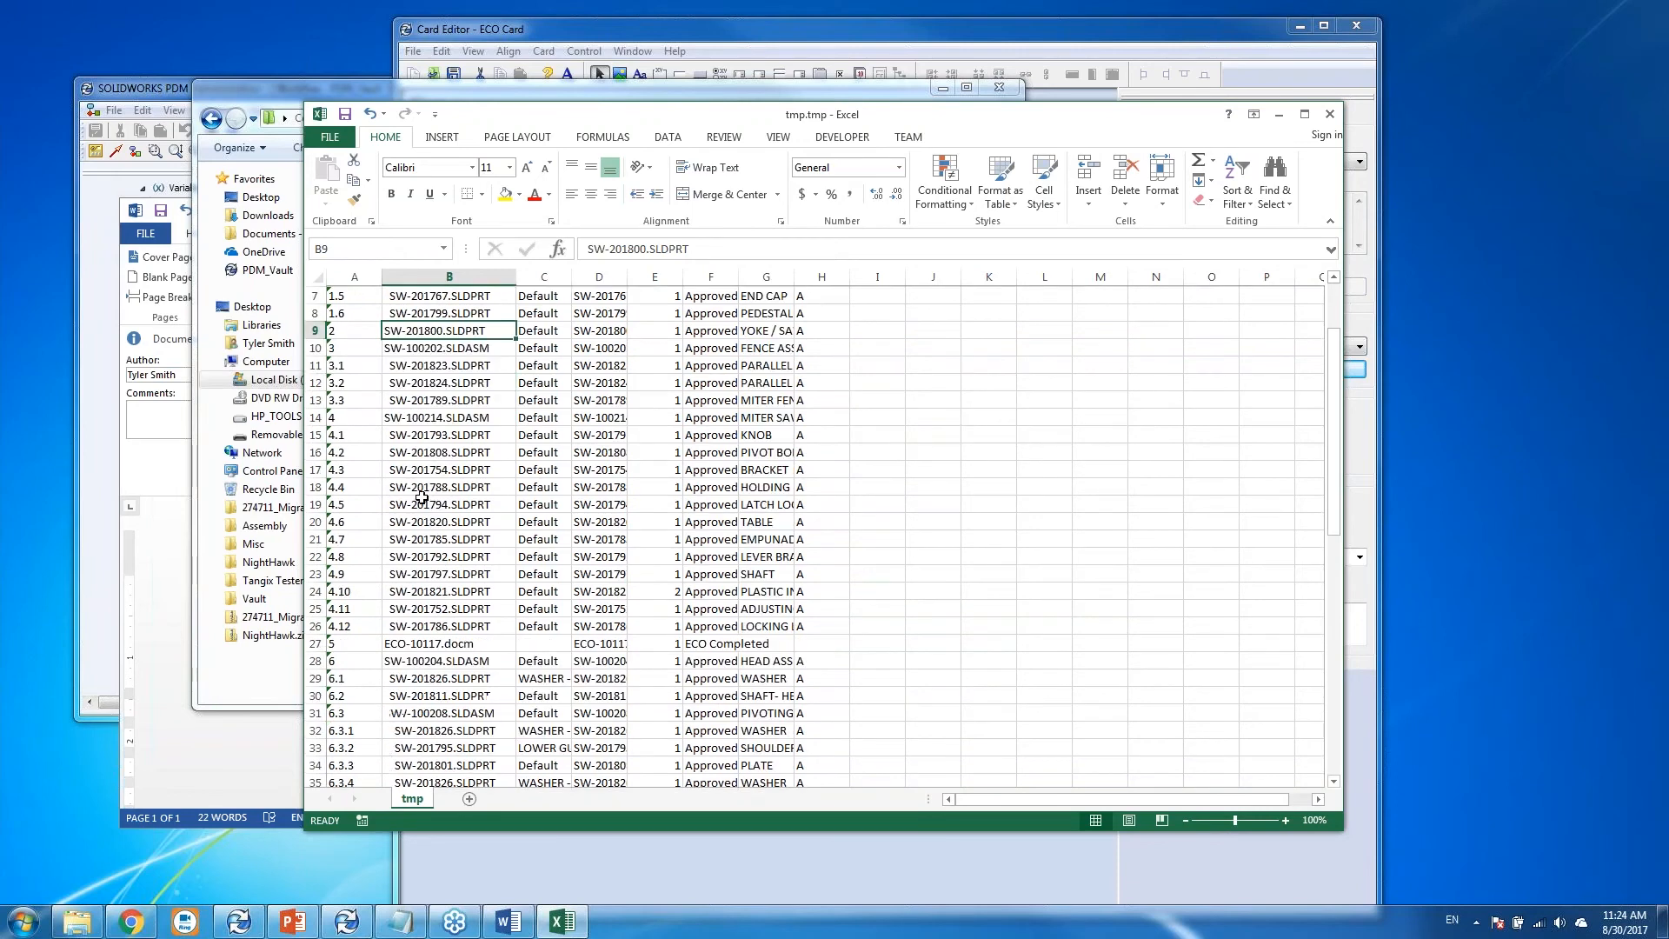
left_click(316, 642)
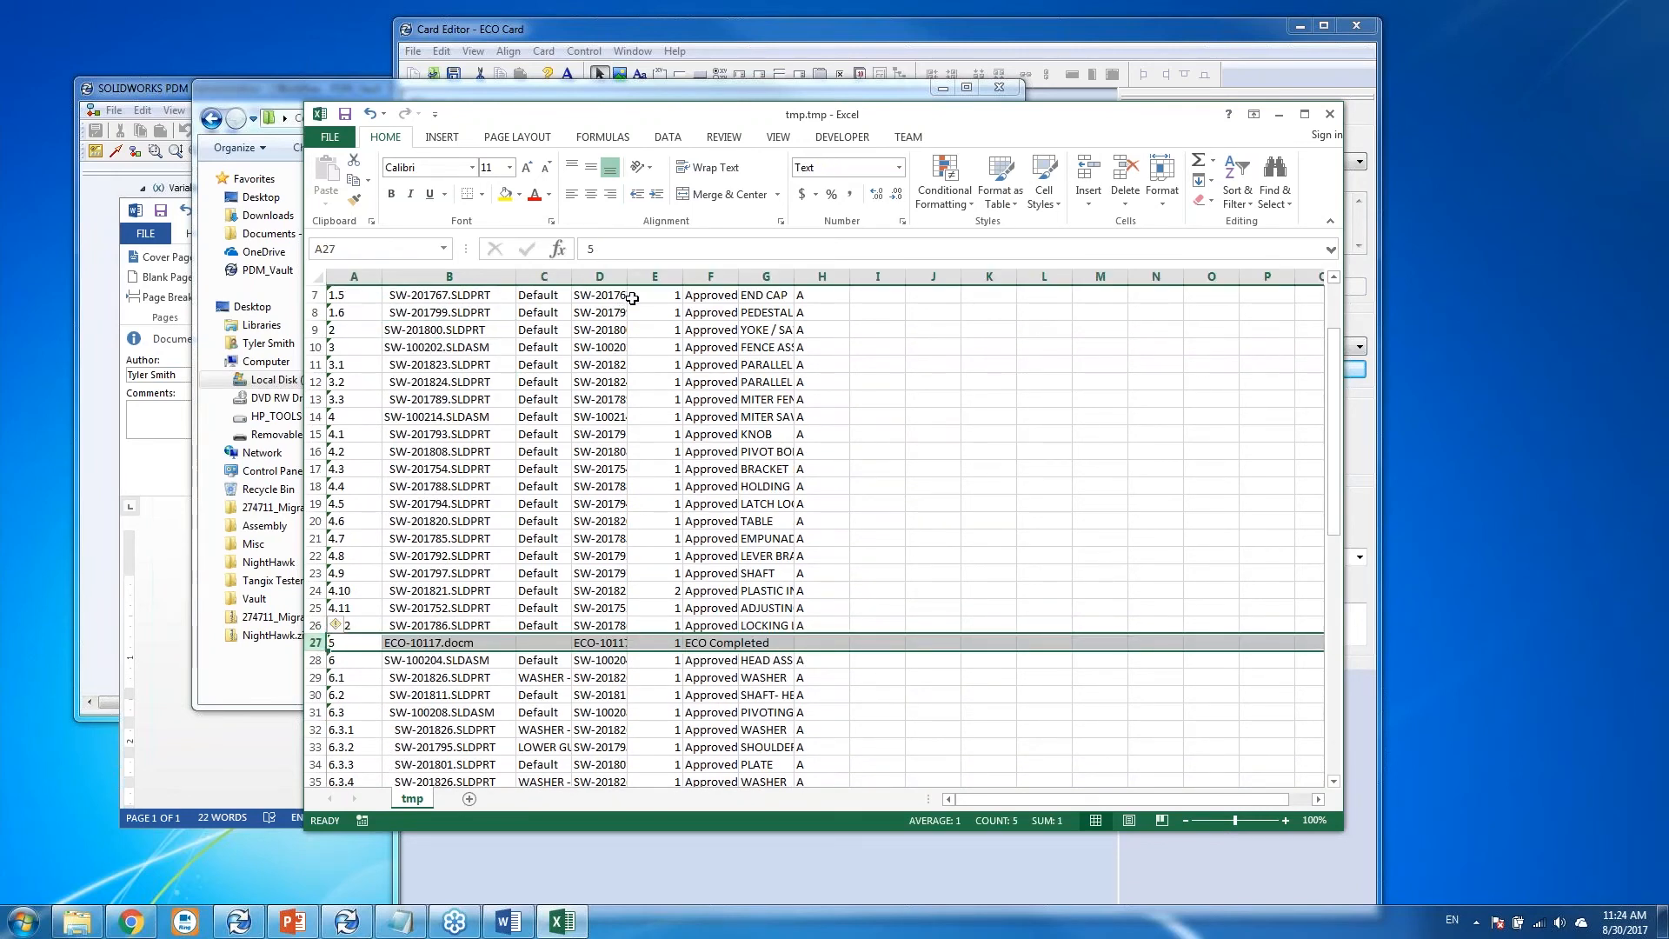
left_click_drag(631, 286, 679, 287)
left_click(680, 293)
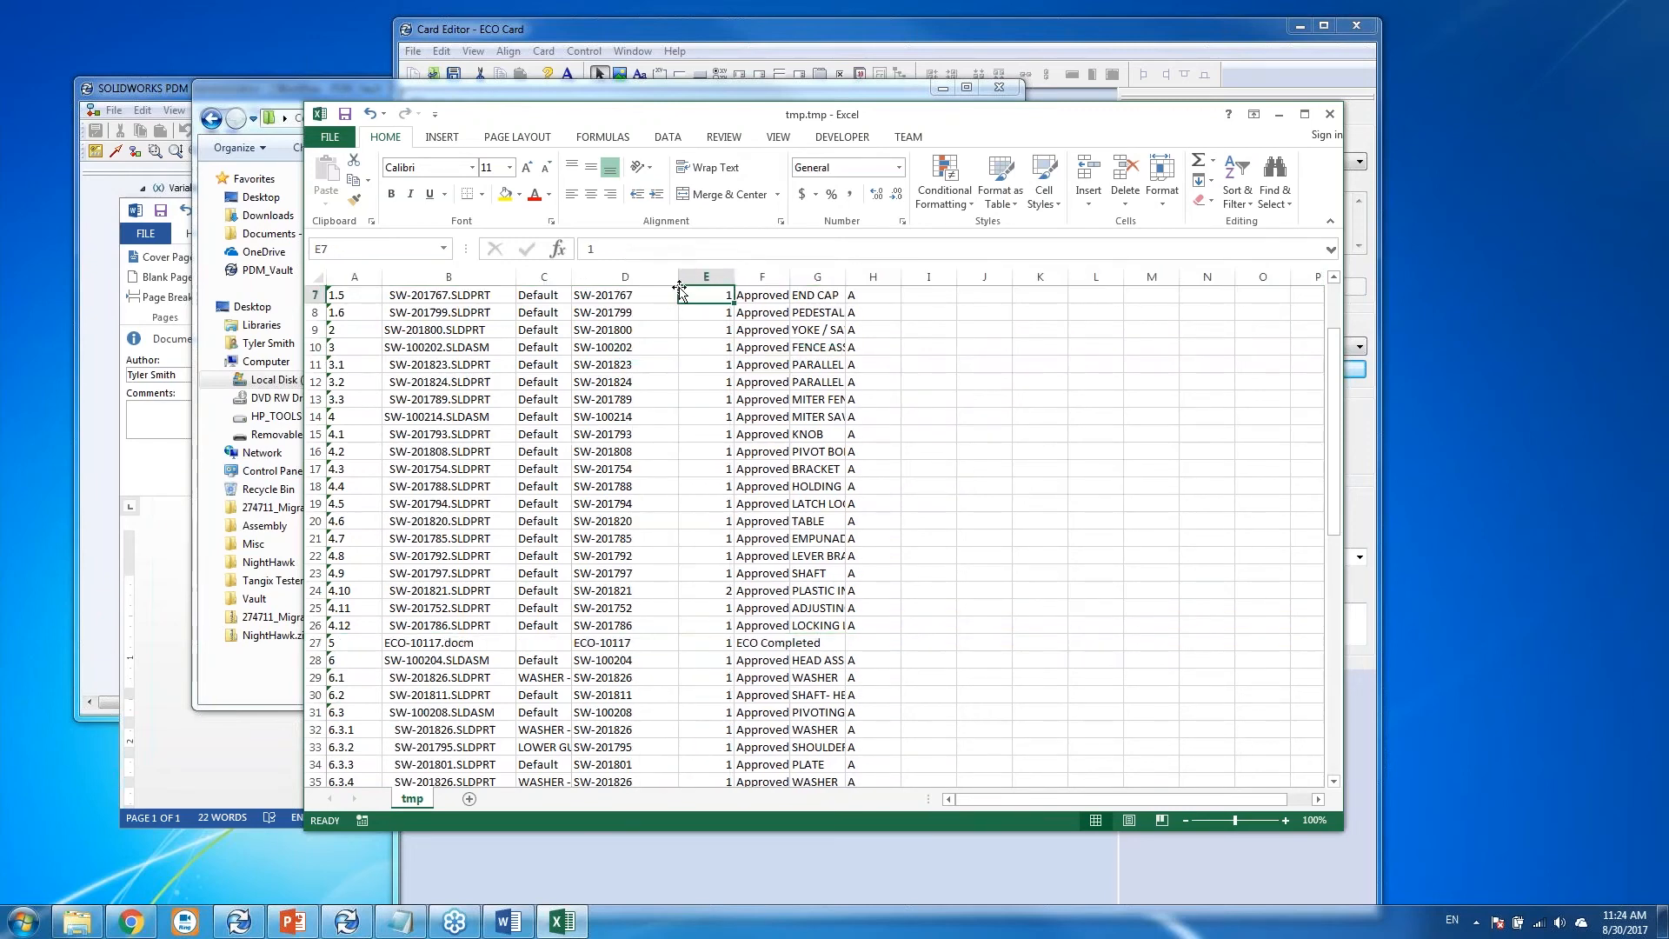
left_click(615, 644)
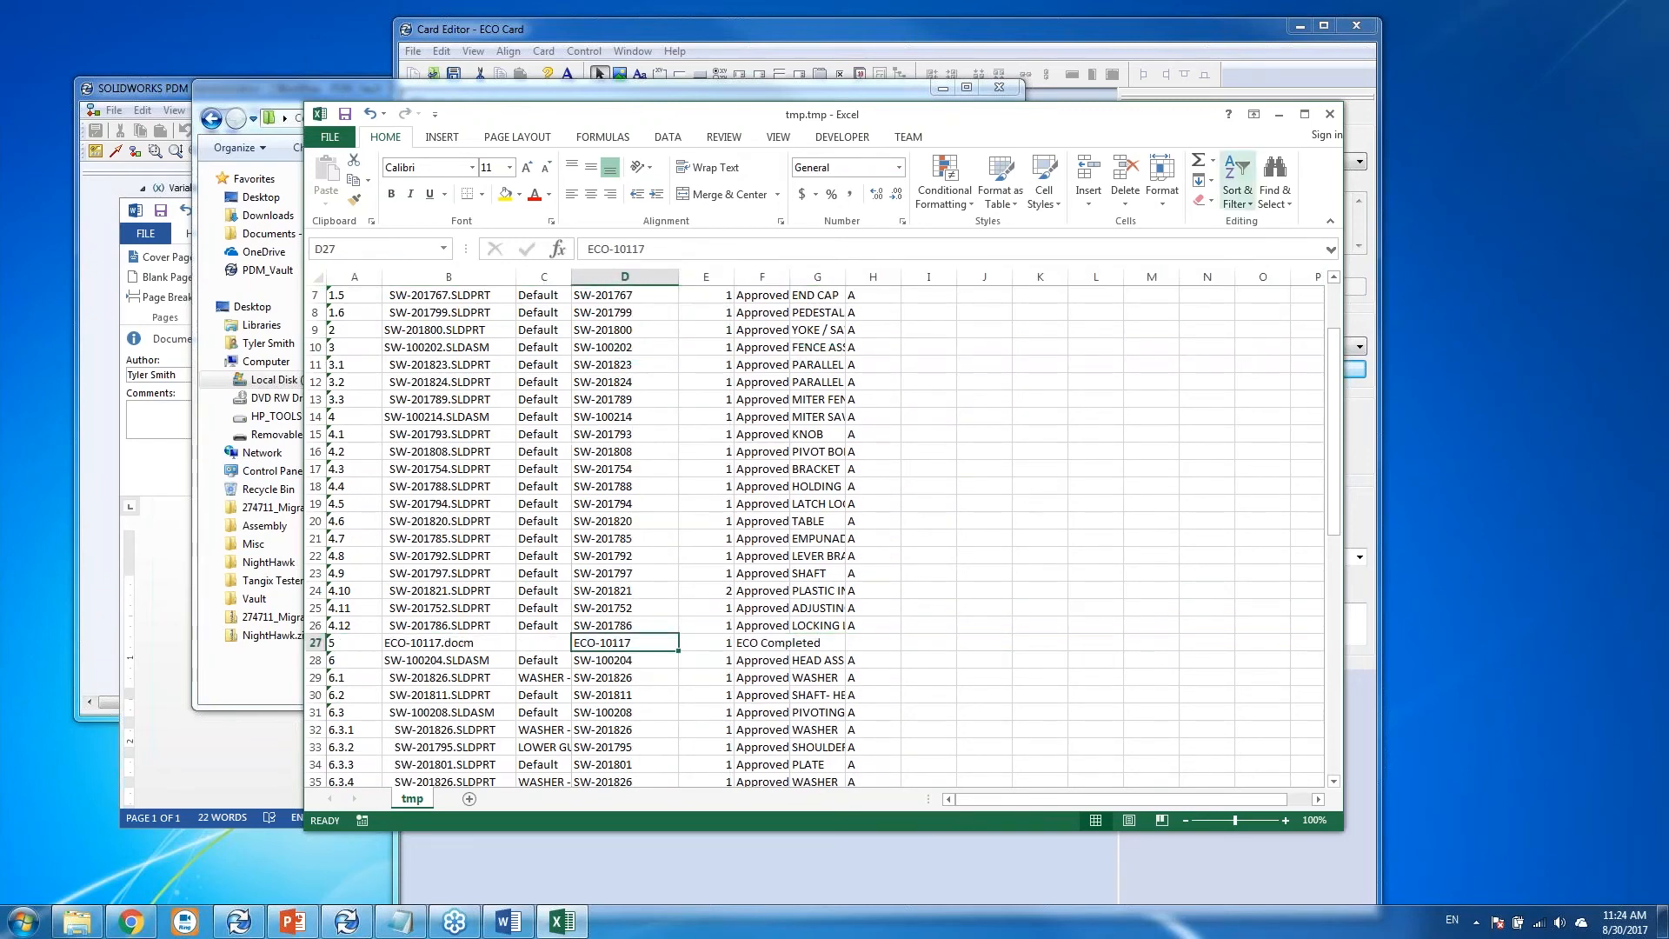
left_click(1331, 115)
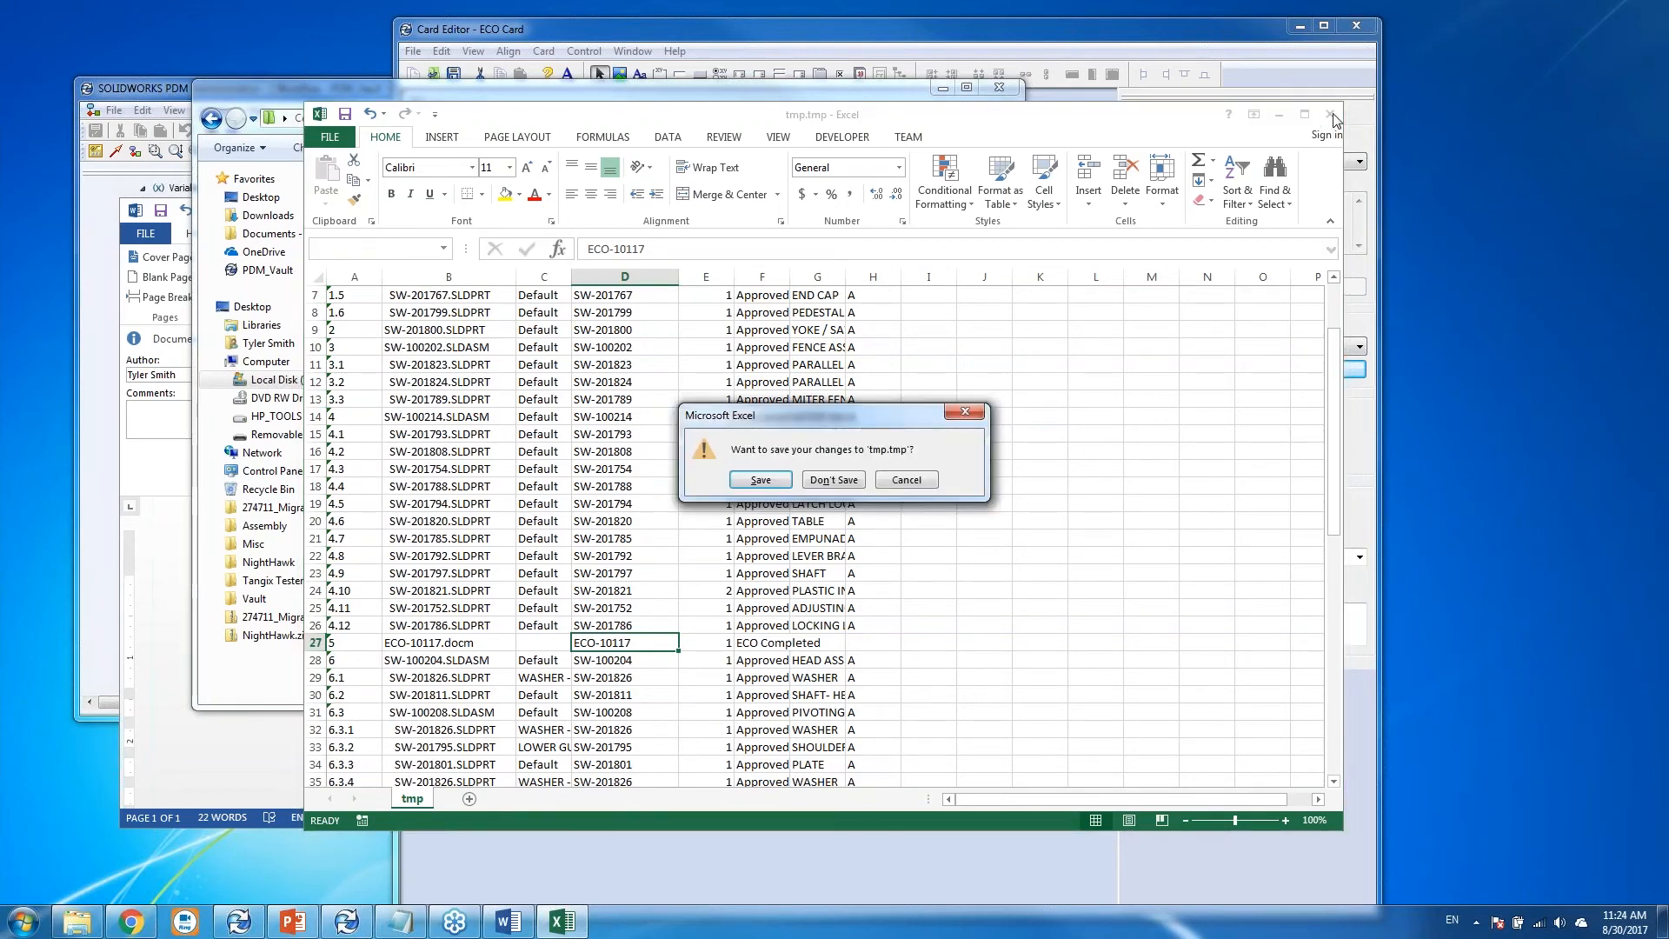
left_click(831, 480)
Check out SW-100200.SLDASM again from the Design Data folder.
left_click_drag(685, 90, 761, 101)
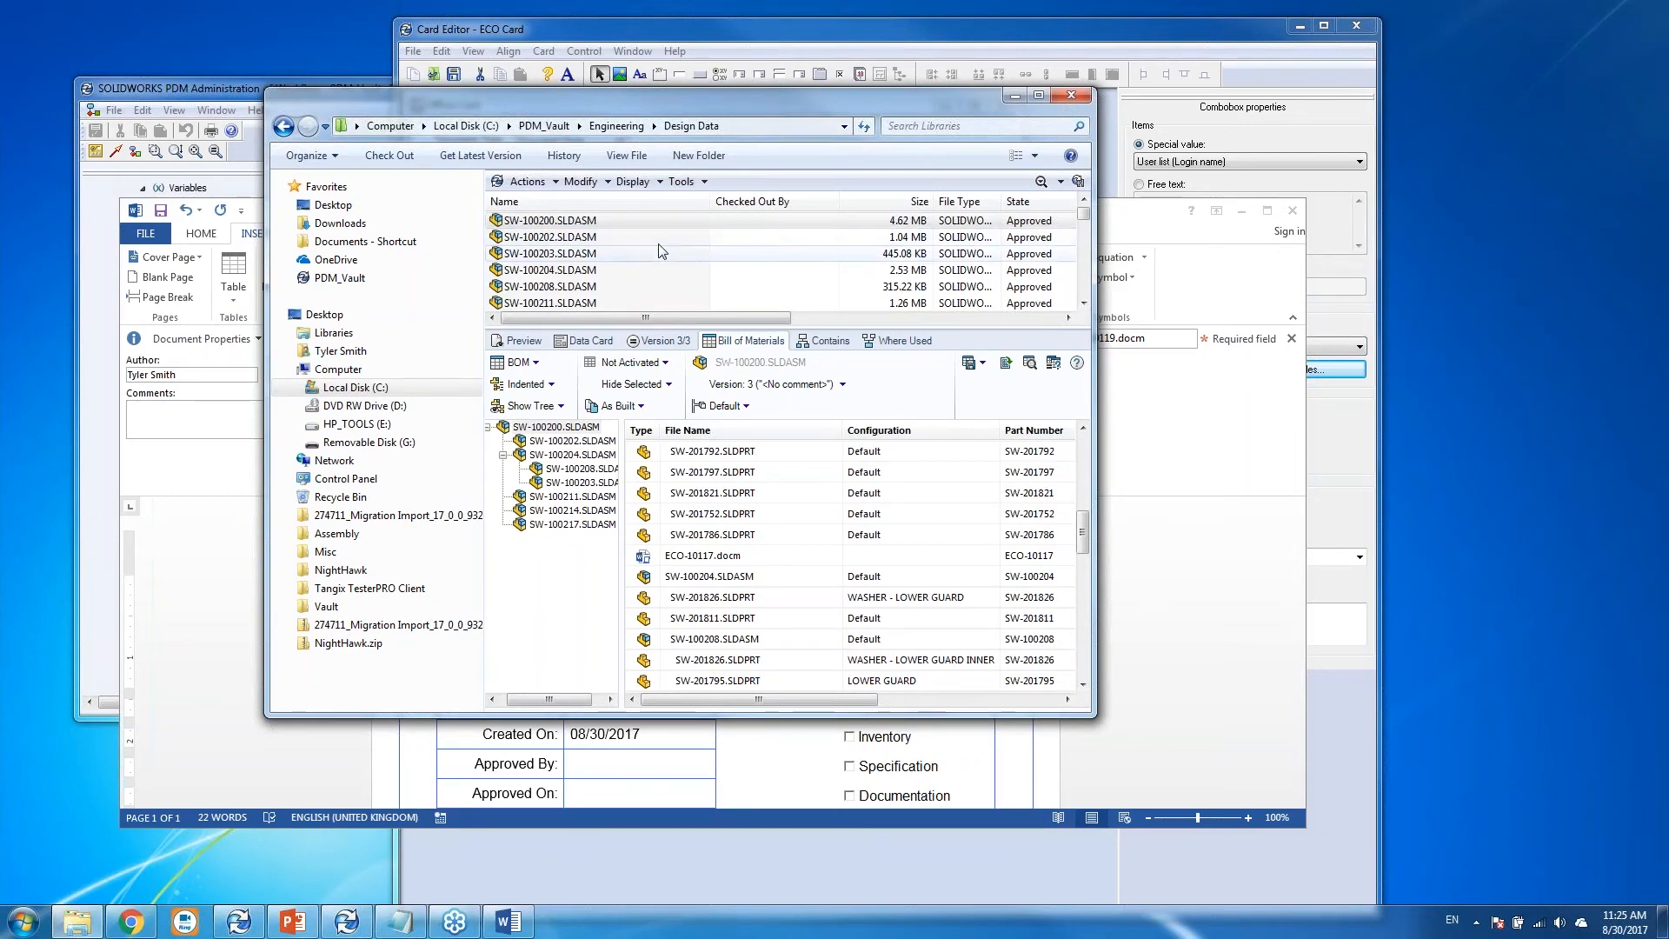
left_click(628, 224)
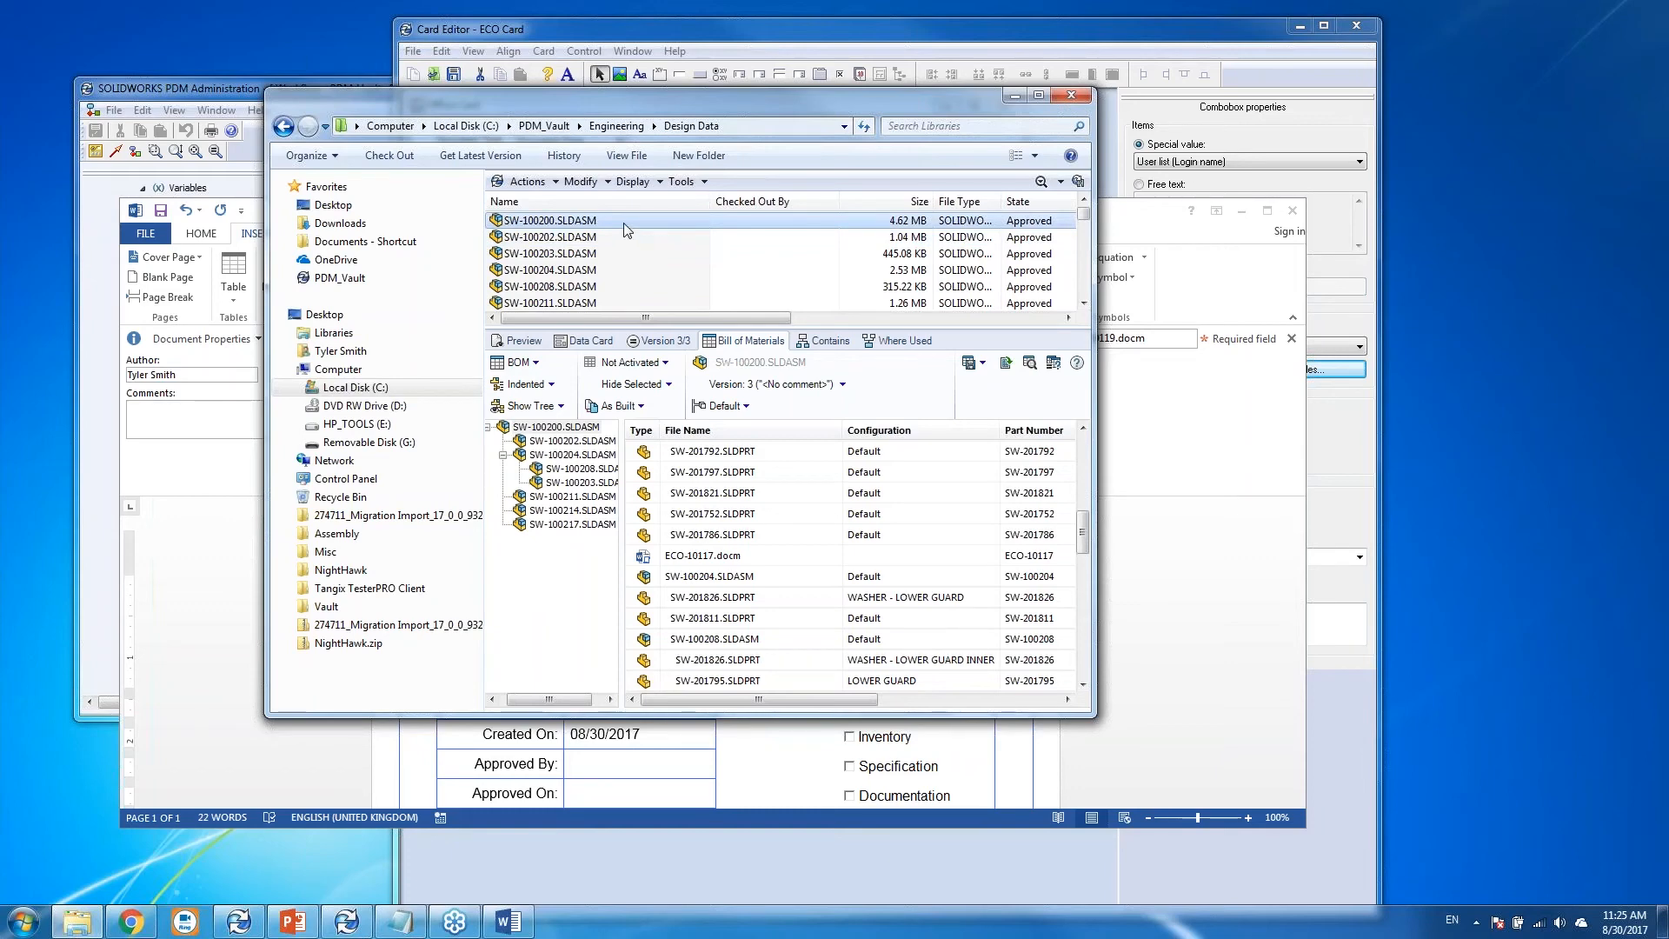
left_click(400, 156)
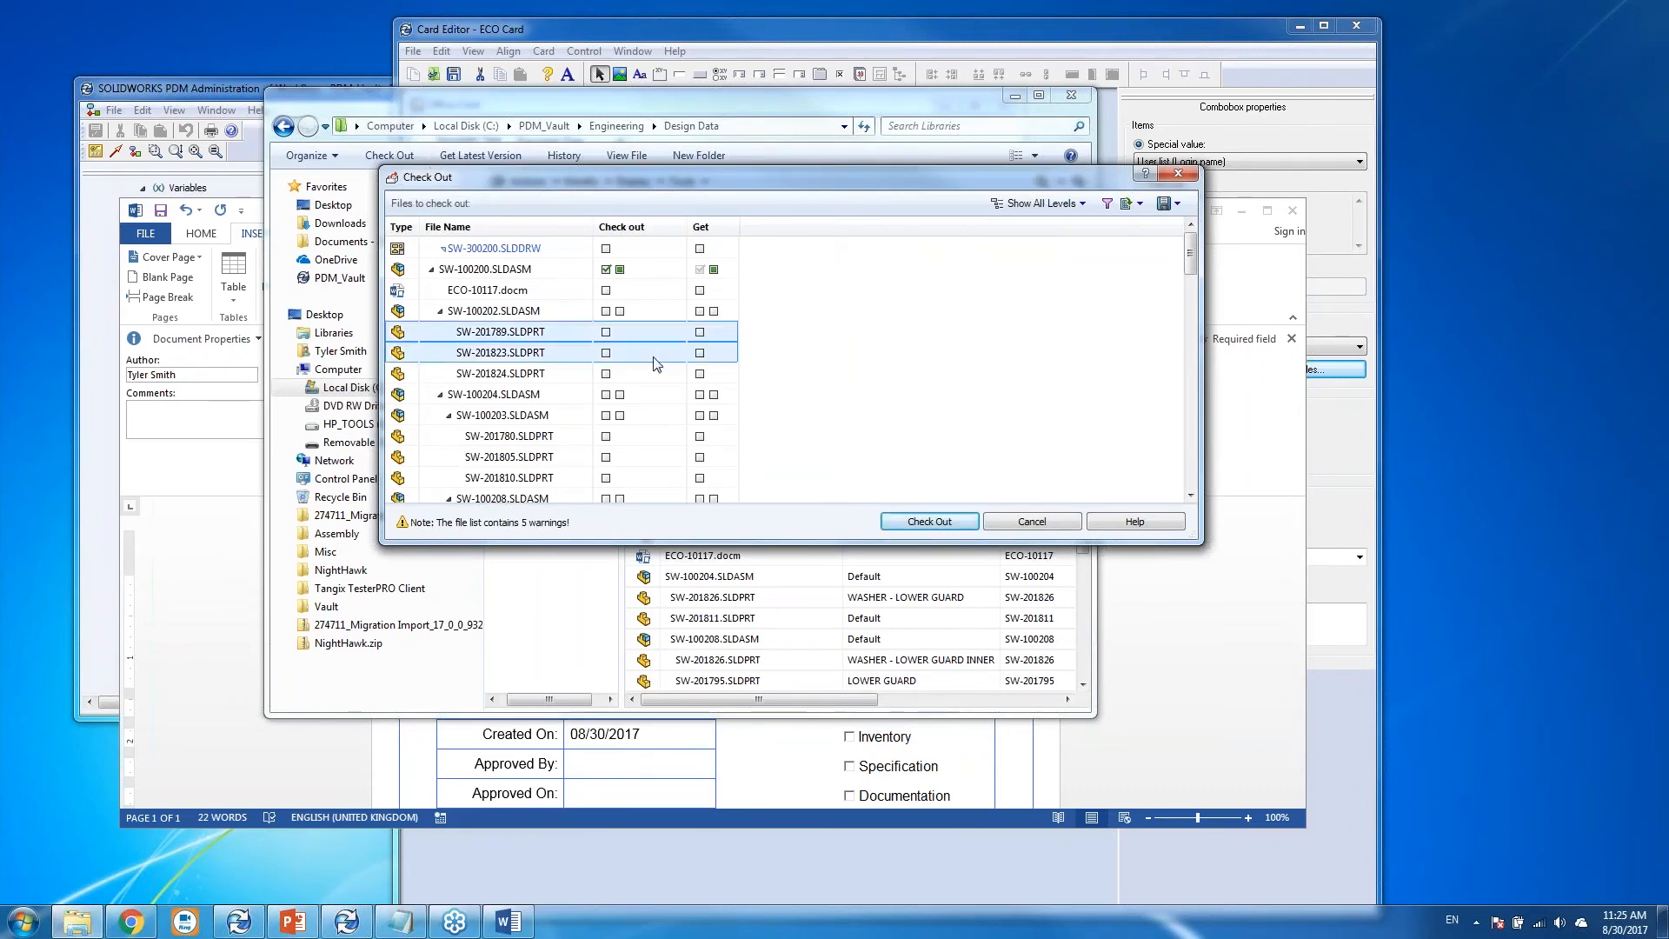
left_click(942, 523)
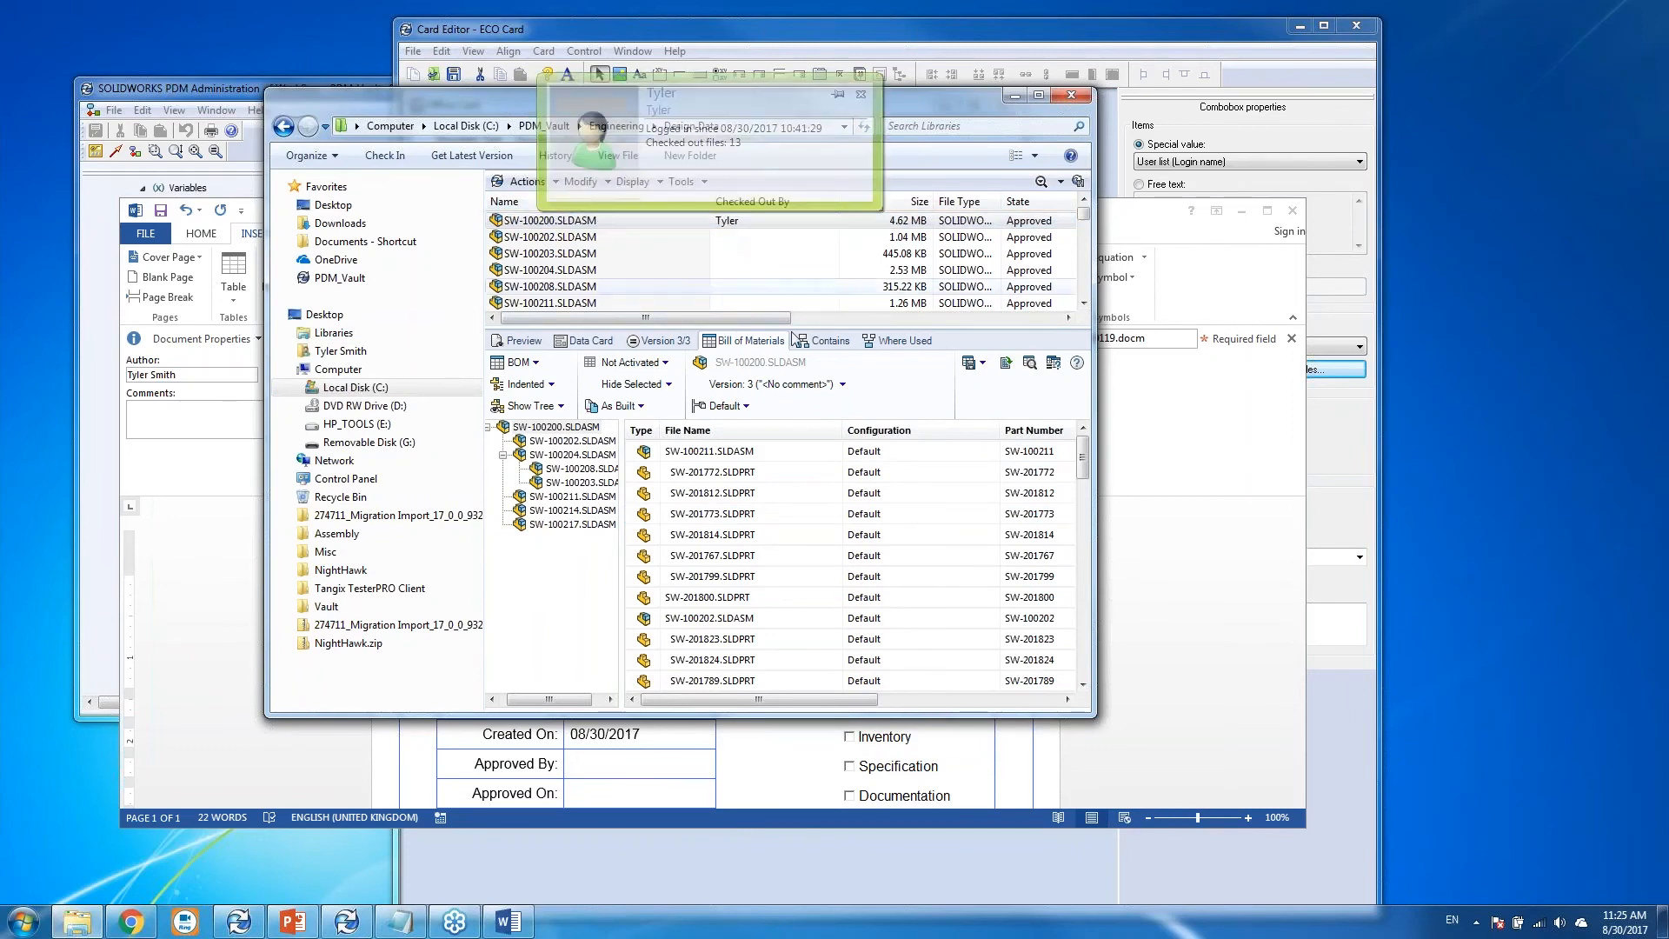
Remove the ECO-10117.docm user-defined reference from SW-100200.SLDASM, starting from the files it contains.
left_click(828, 347)
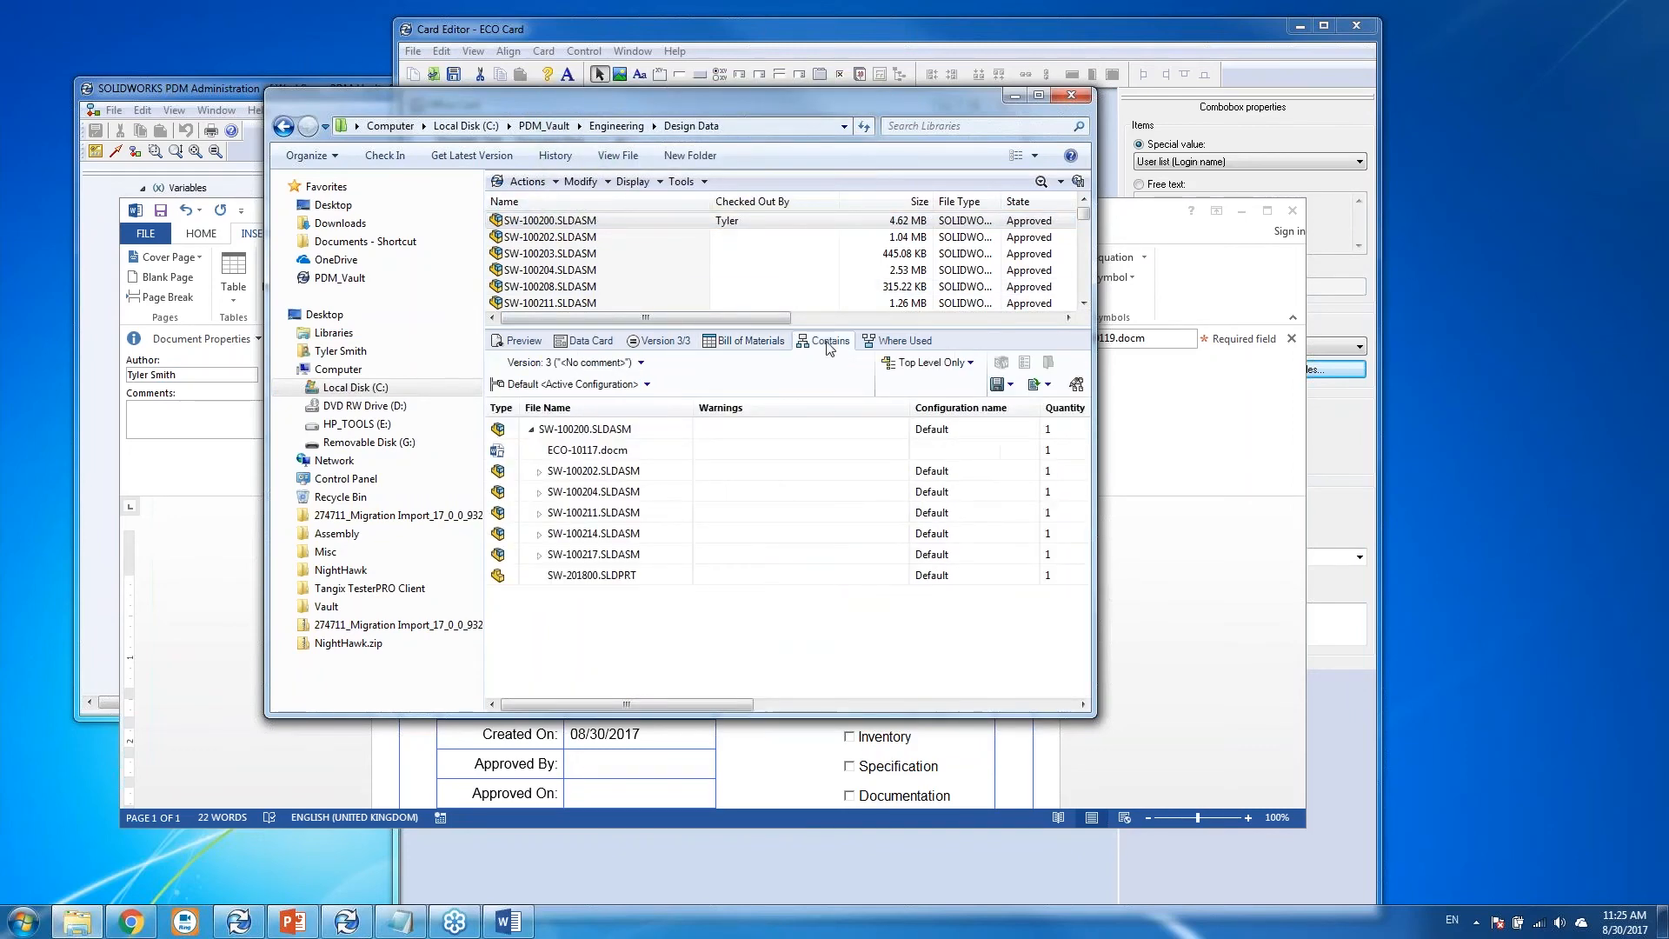
left_click(1075, 385)
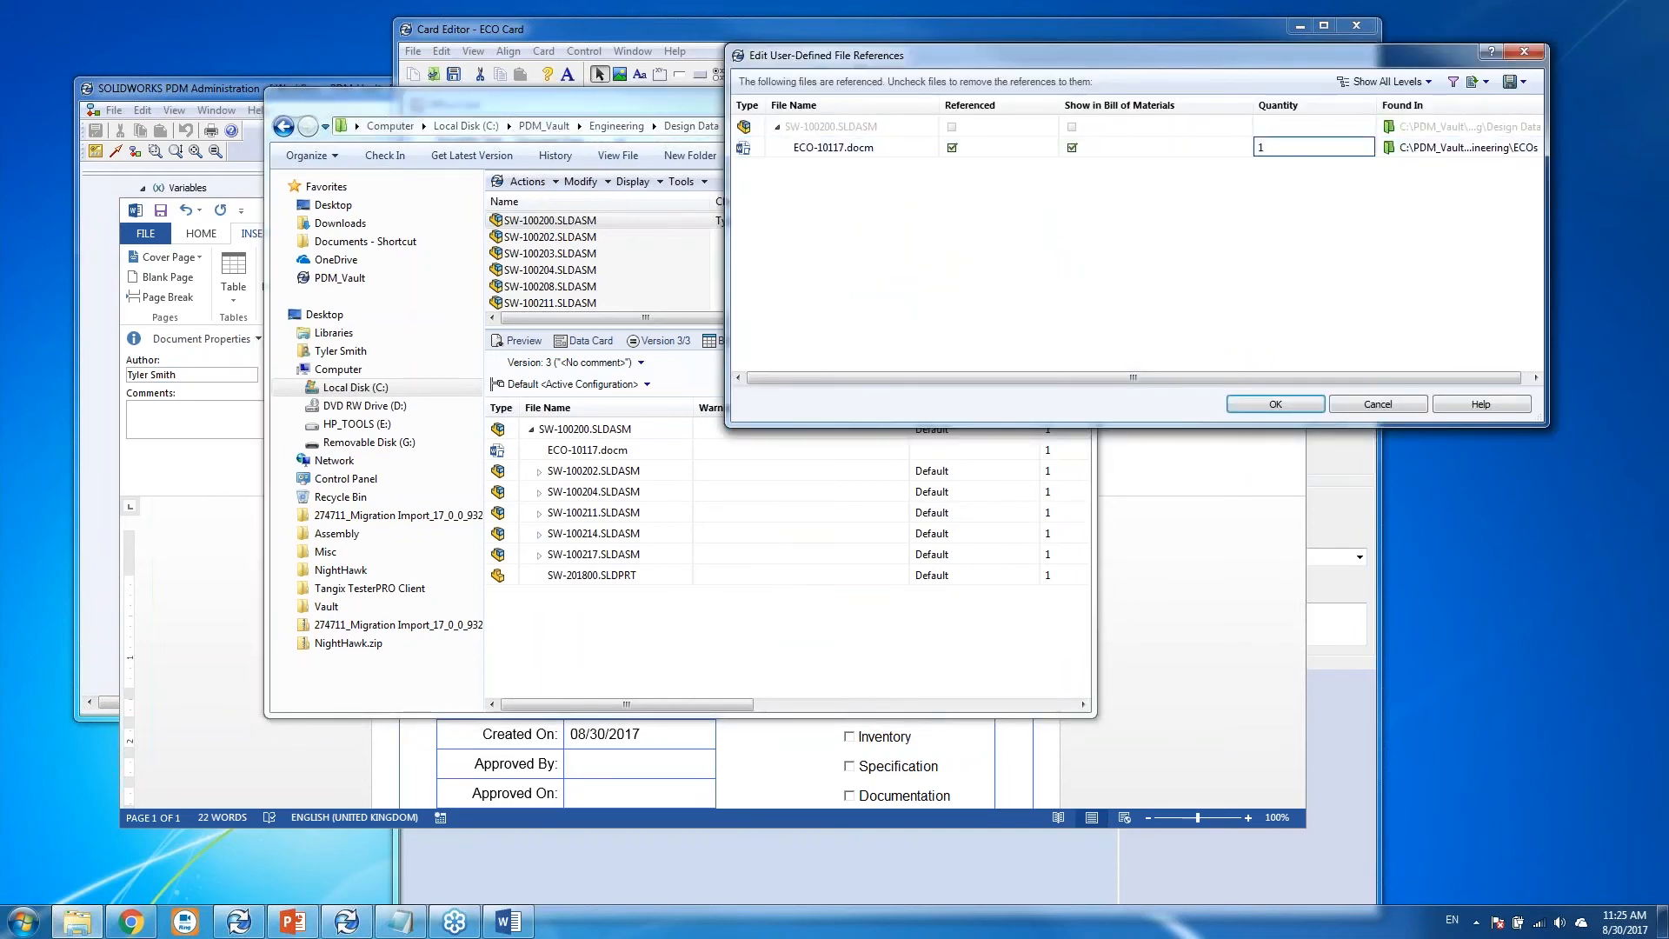
left_click_drag(1064, 57, 643, 99)
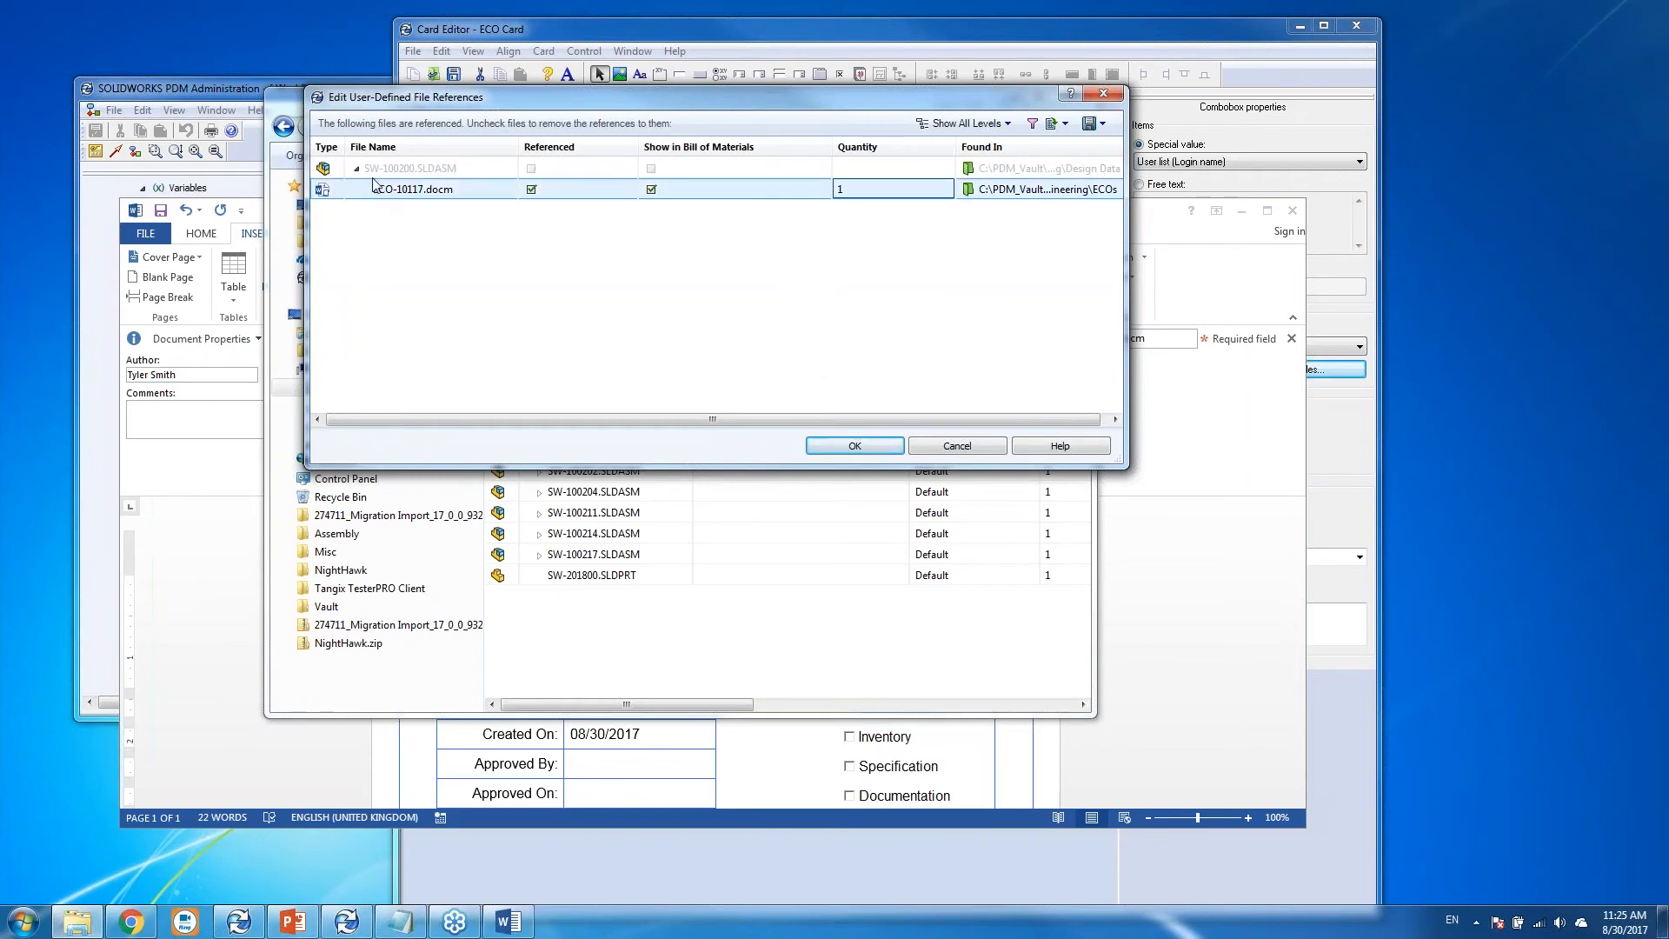
left_click(531, 189)
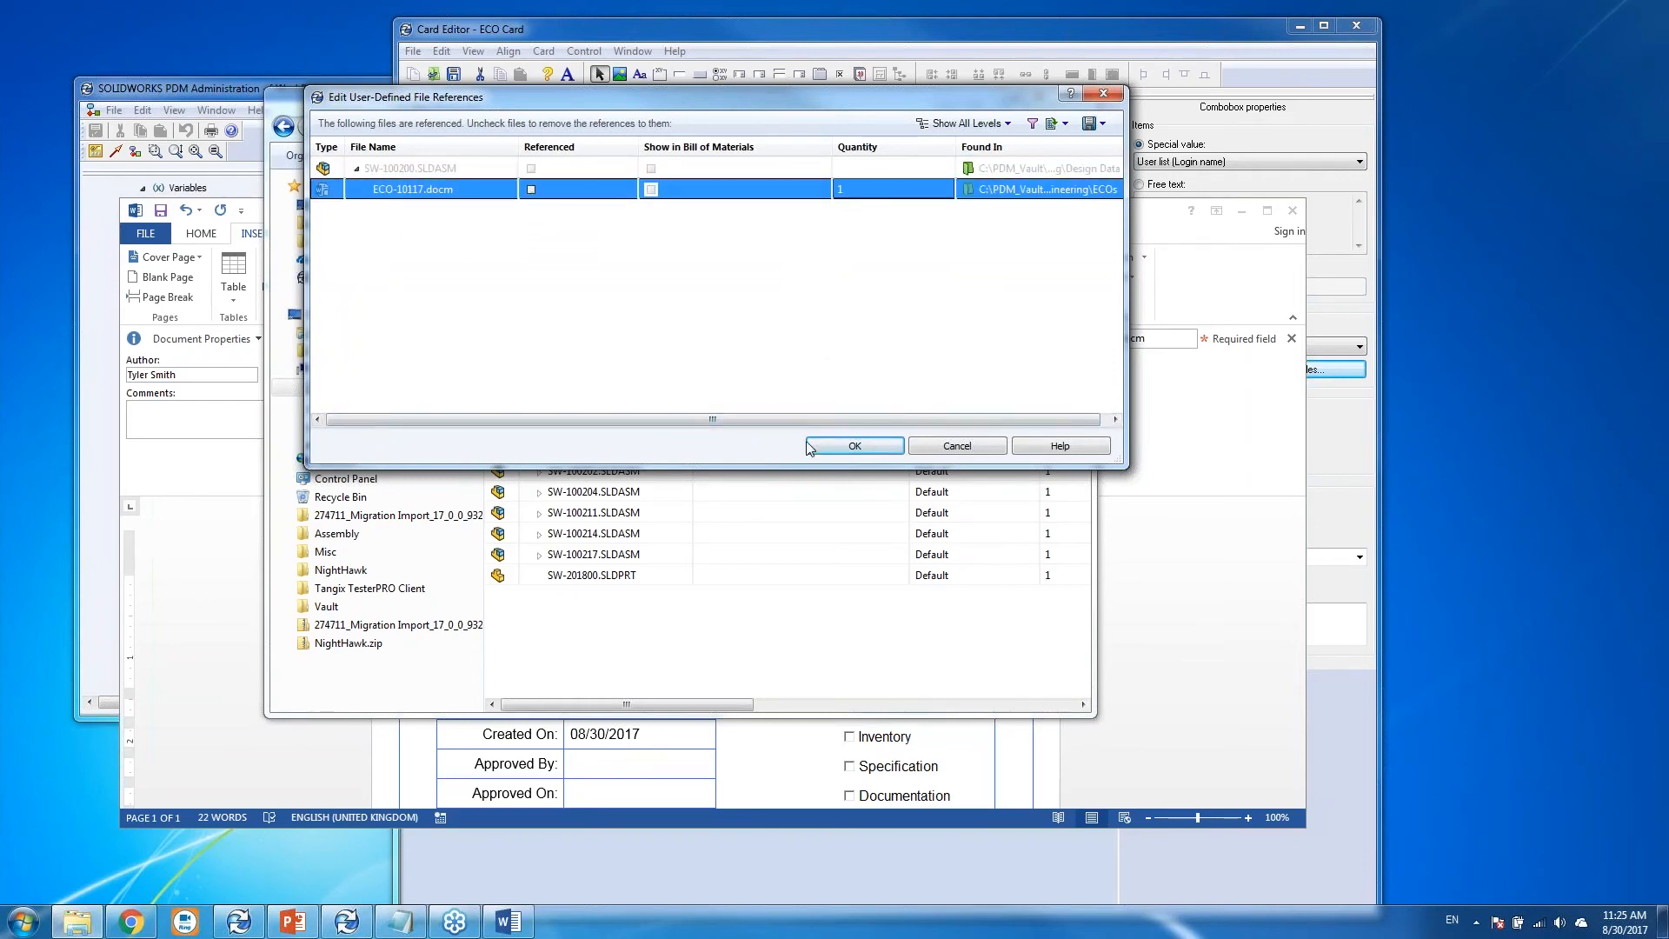
left_click(854, 447)
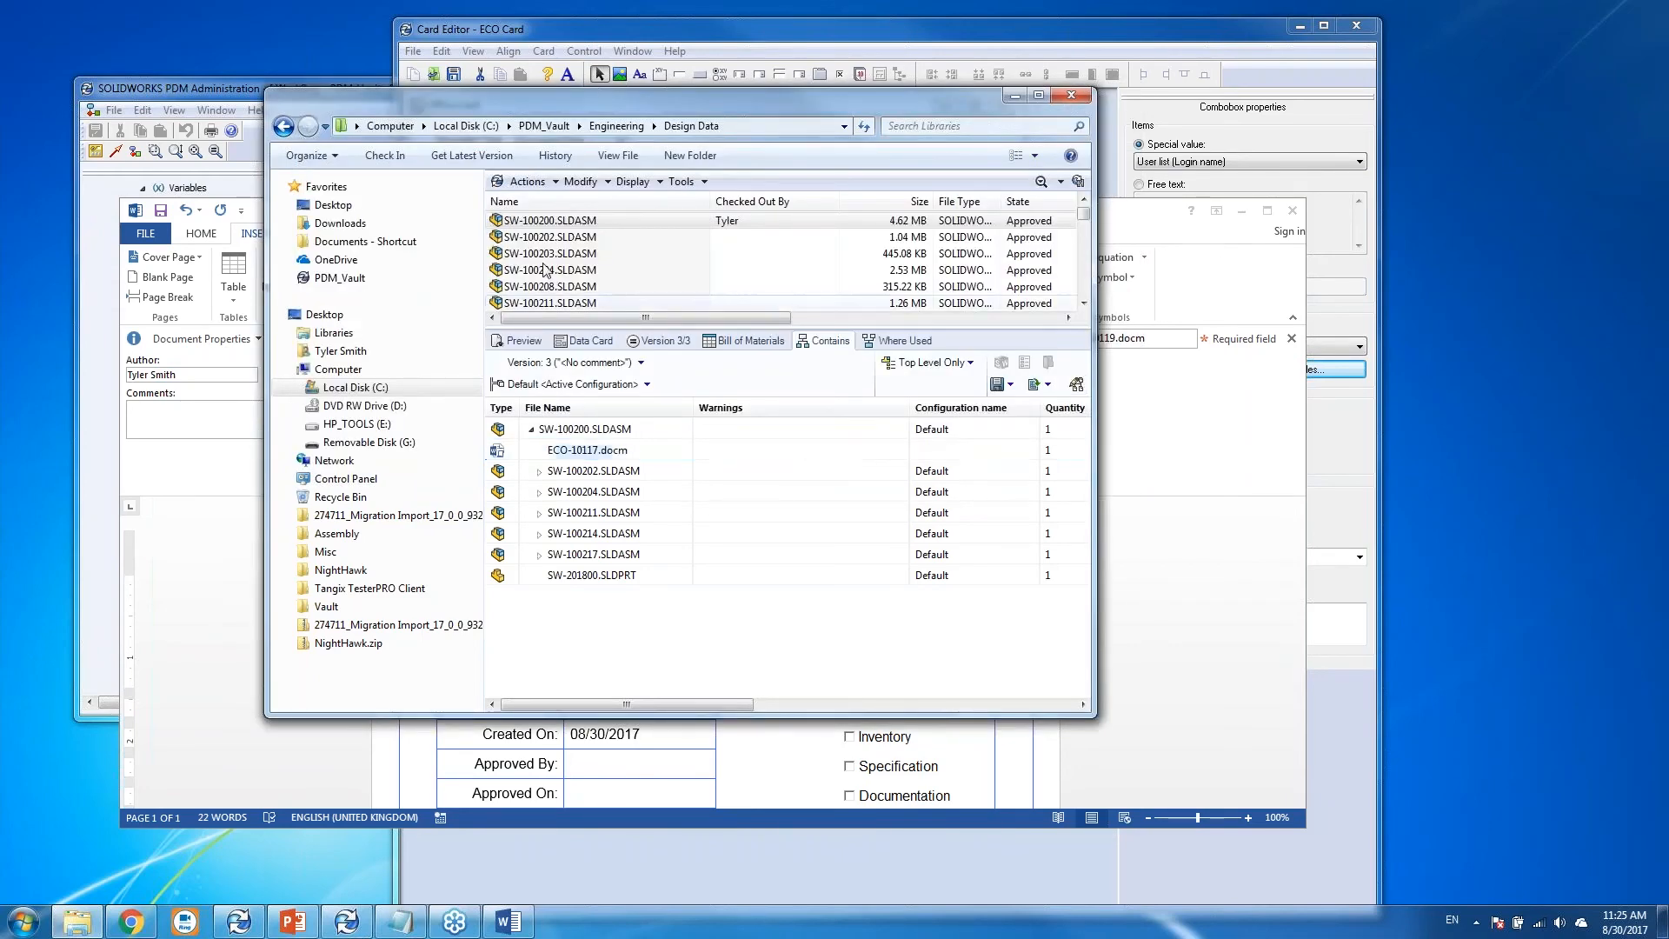
Check in SW-100200.SLDASM with the reference removal, leaving the comment empty.
left_click(390, 162)
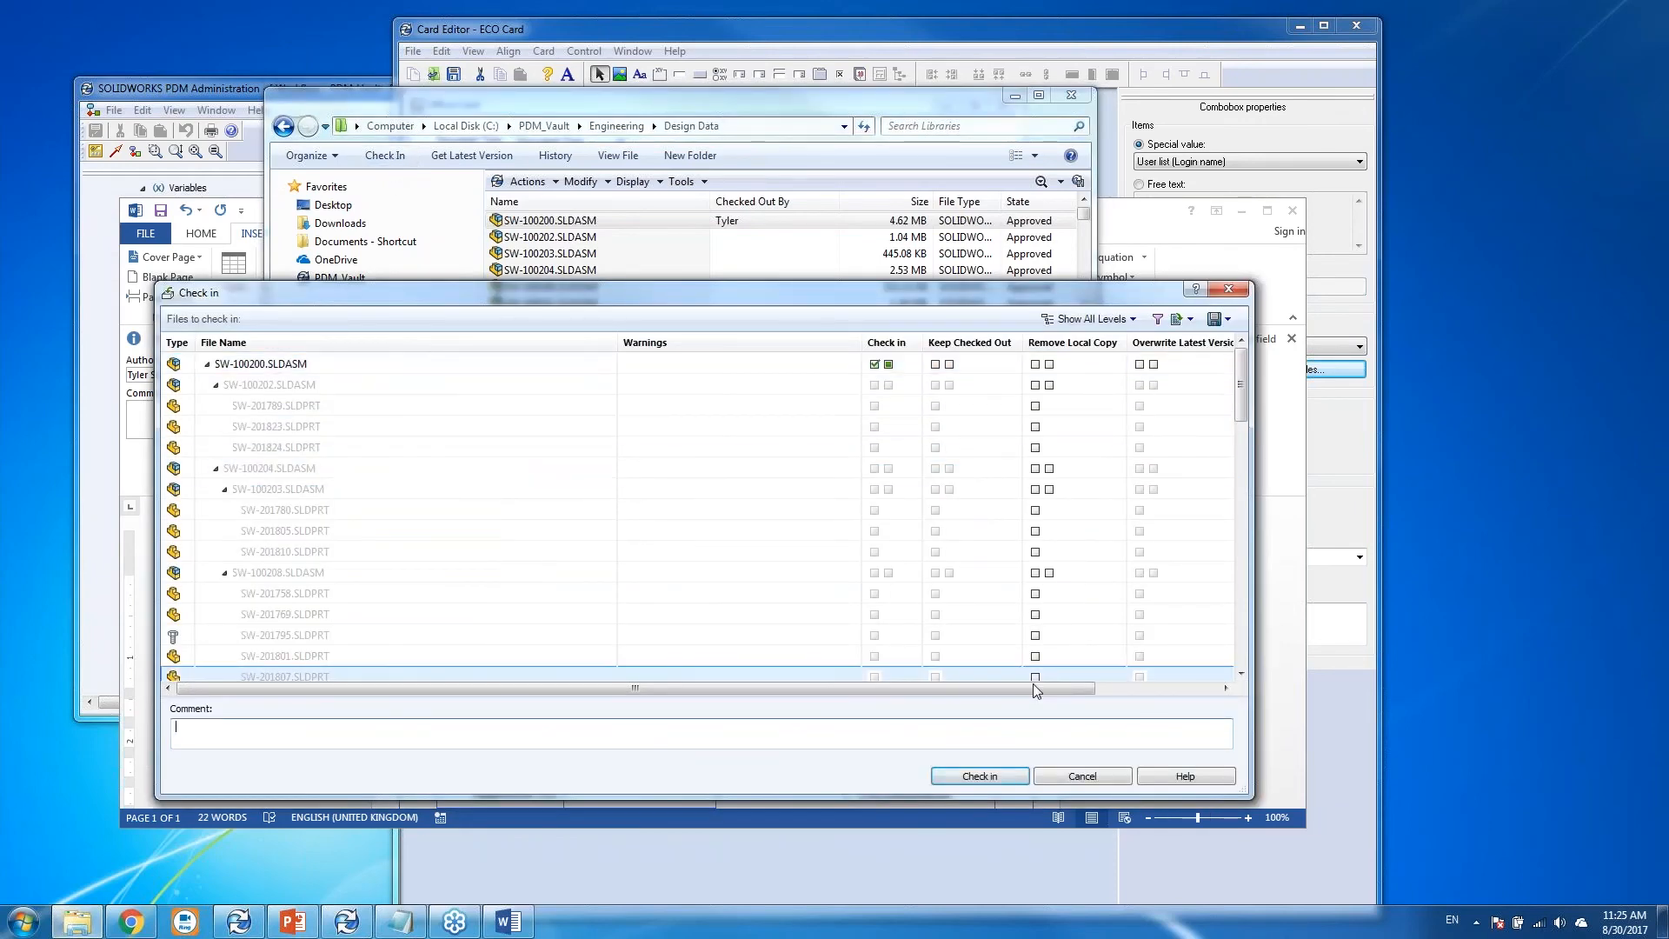
left_click_drag(1043, 687, 991, 707)
left_click(967, 777)
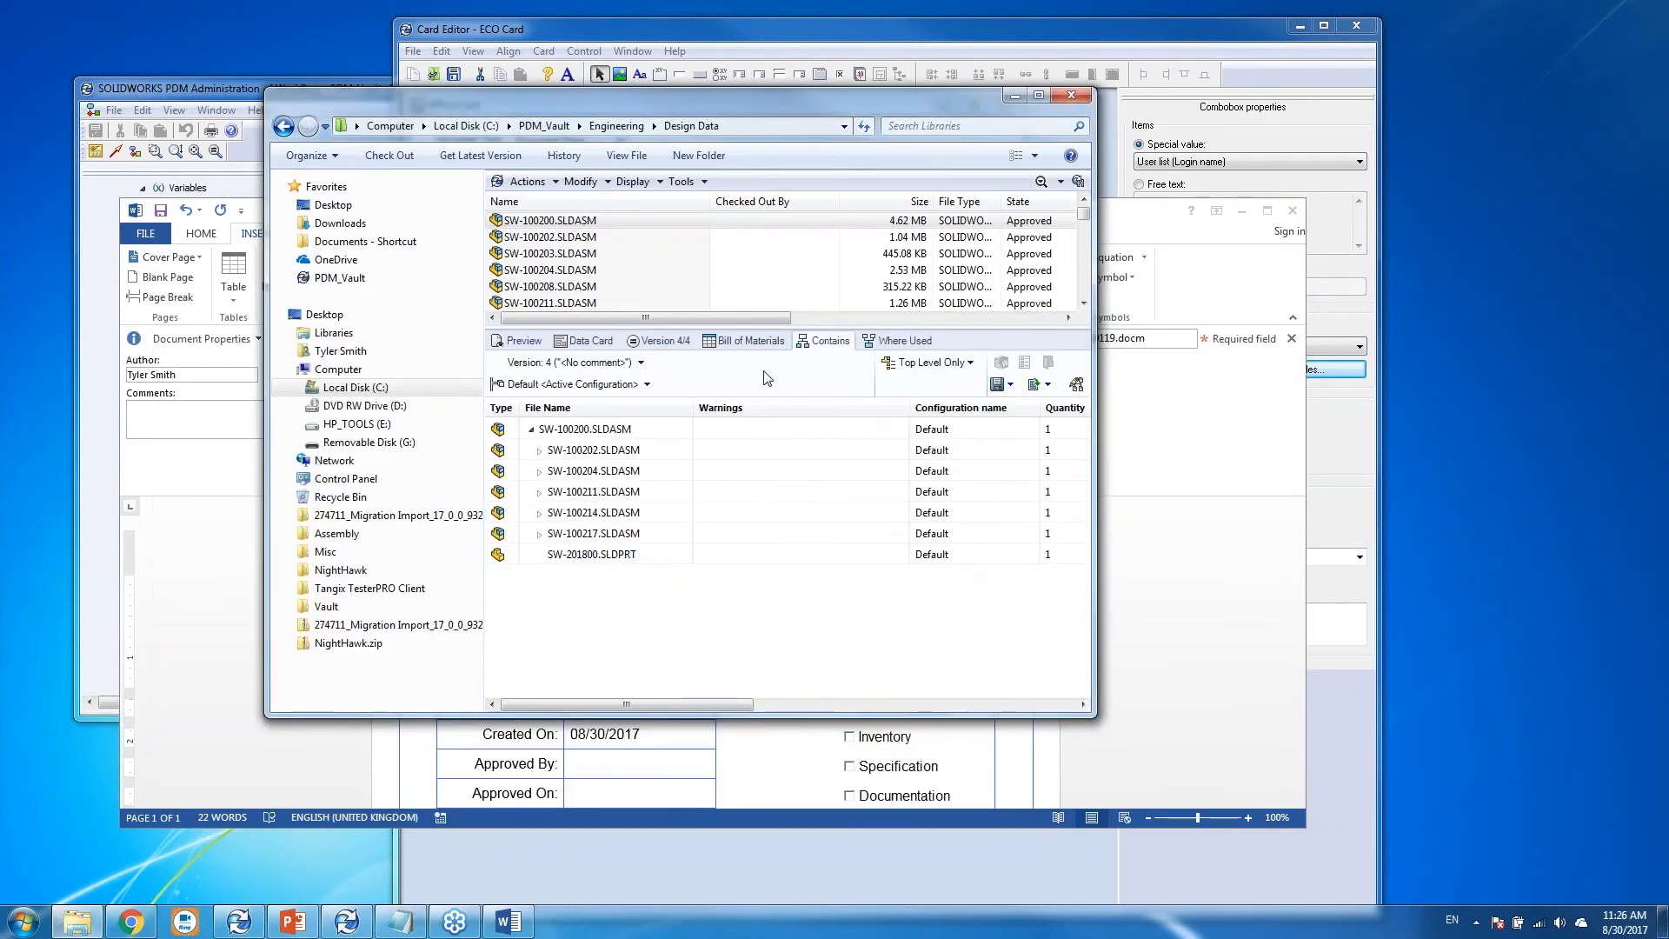
Compare the bills of materials of versions 3 and 4 of SW-100200.SLDASM for the ECO-10117.docm reference.
left_click(743, 341)
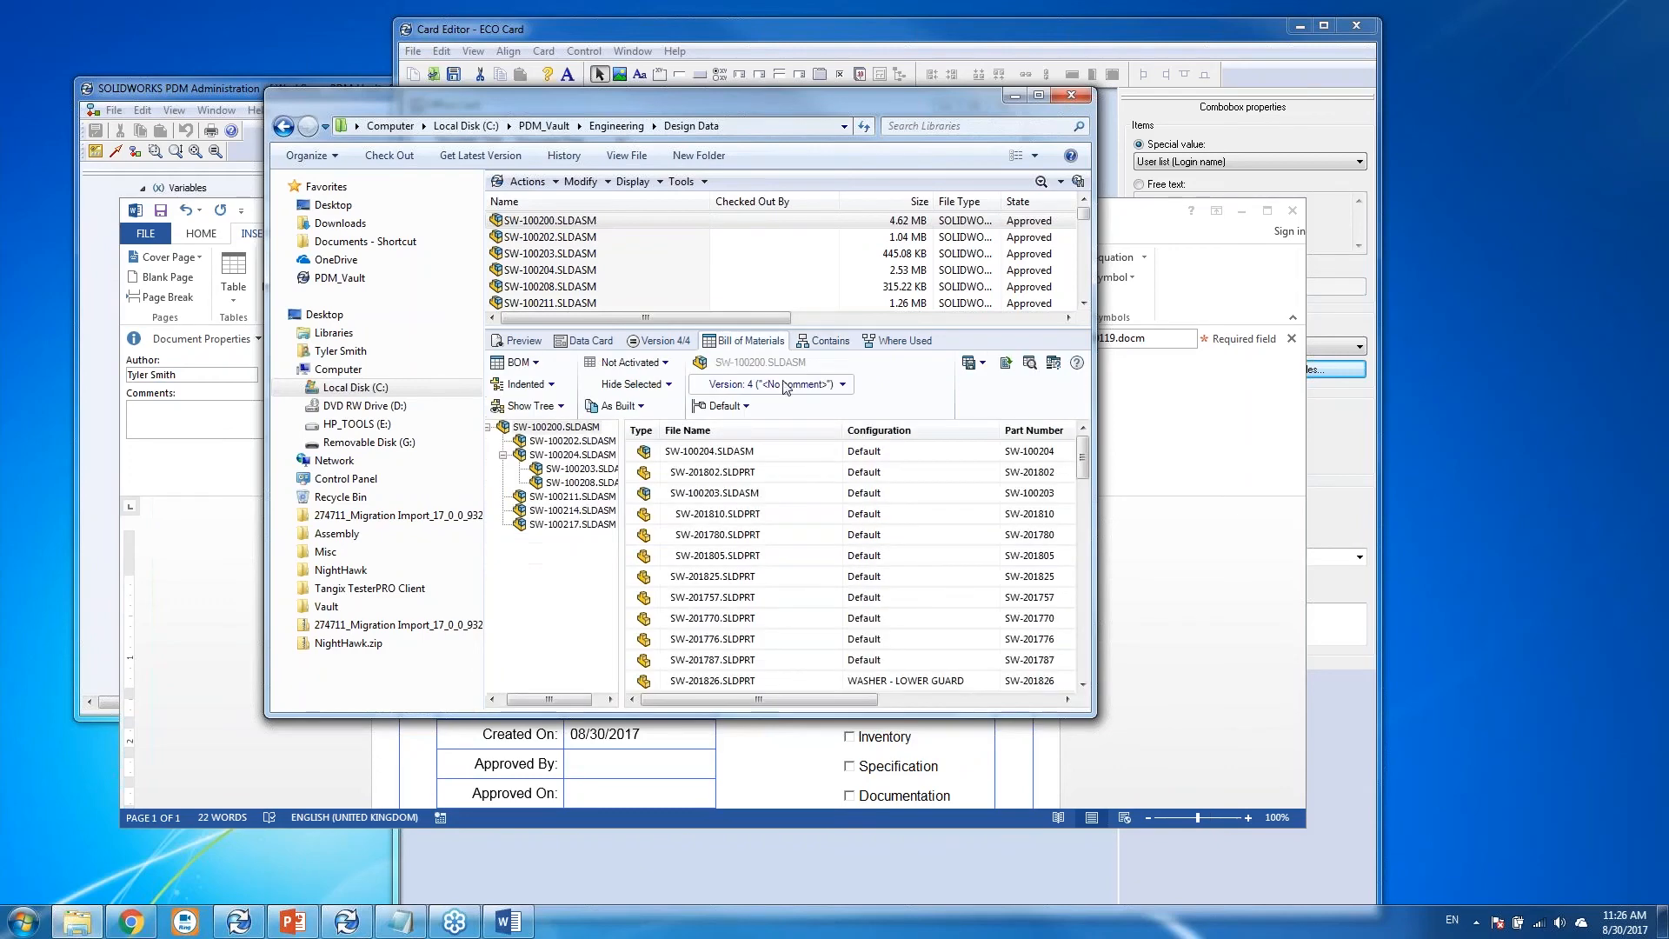
left_click(788, 385)
left_click(779, 421)
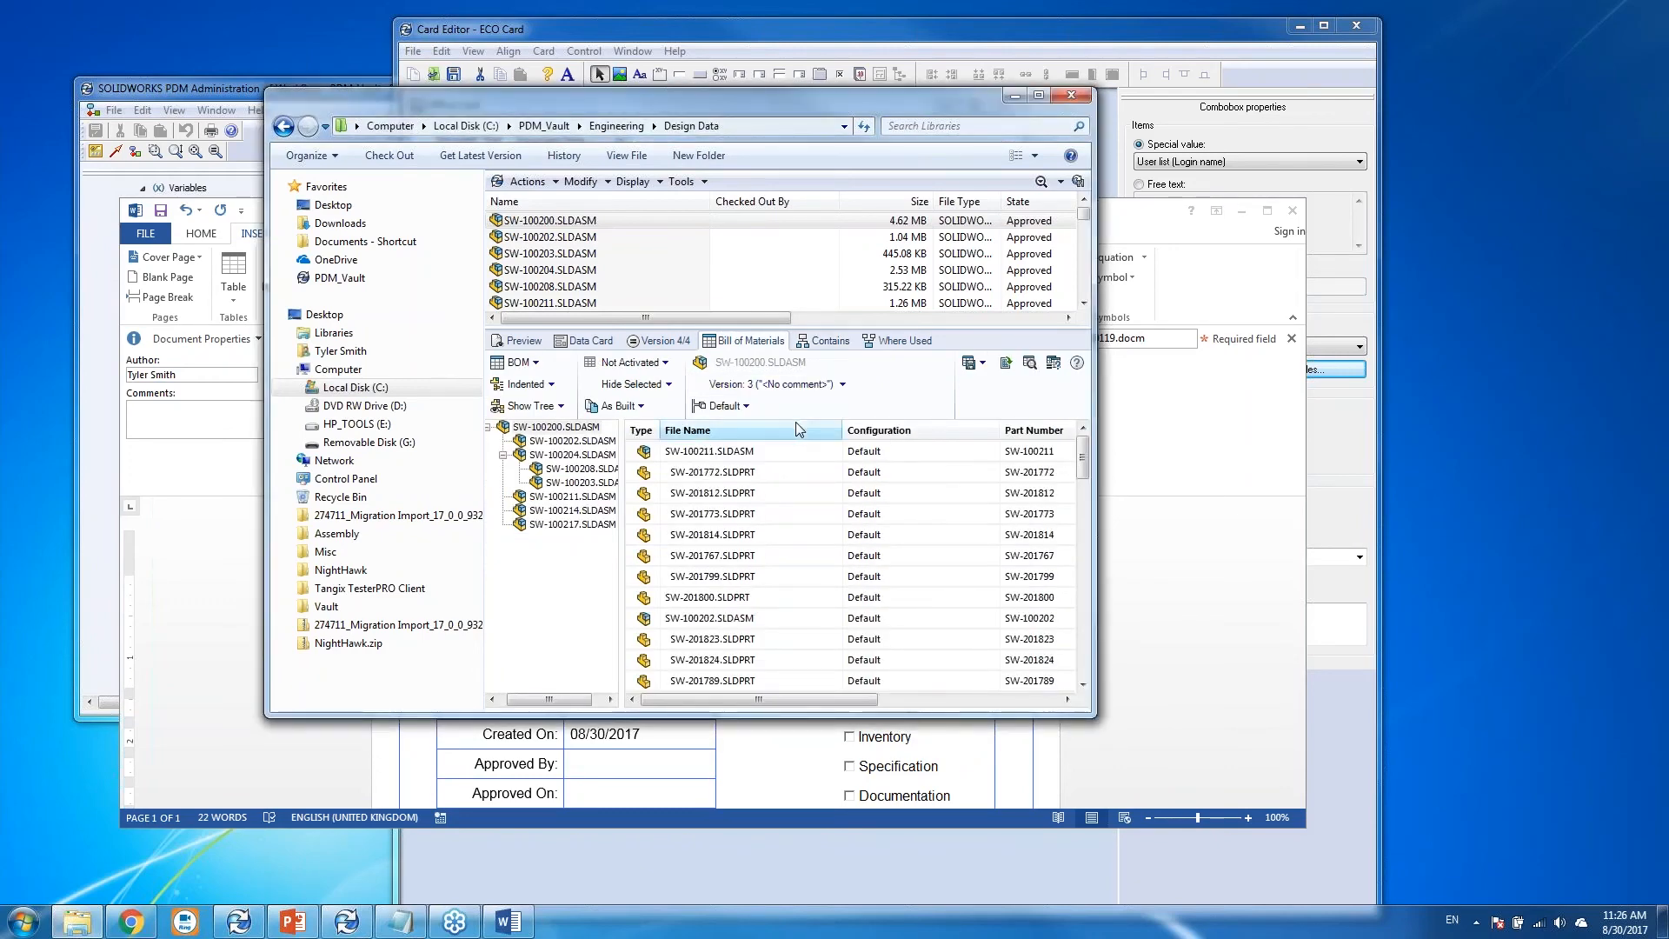
left_click_drag(1087, 471, 1092, 542)
left_click(807, 388)
left_click(806, 406)
left_click_drag(1088, 461, 1095, 605)
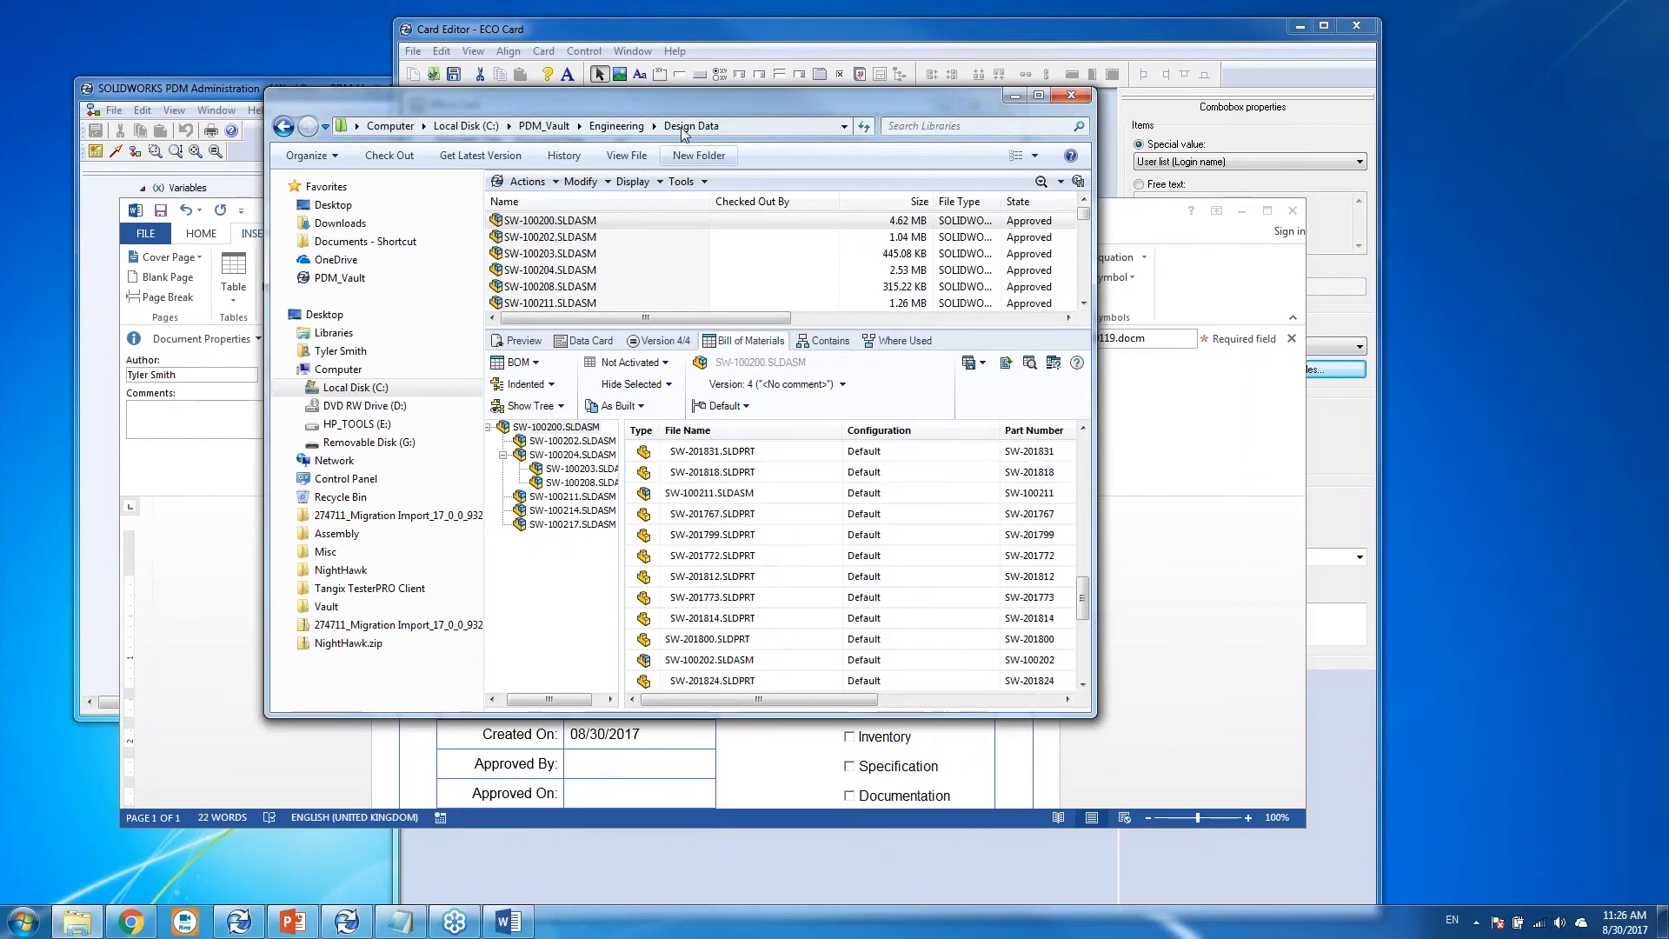
Check where ECO-10117.docm in the ECOs folder is used and which version of SW-100200.SLDASM references it.
left_click(620, 128)
double_click(530, 237)
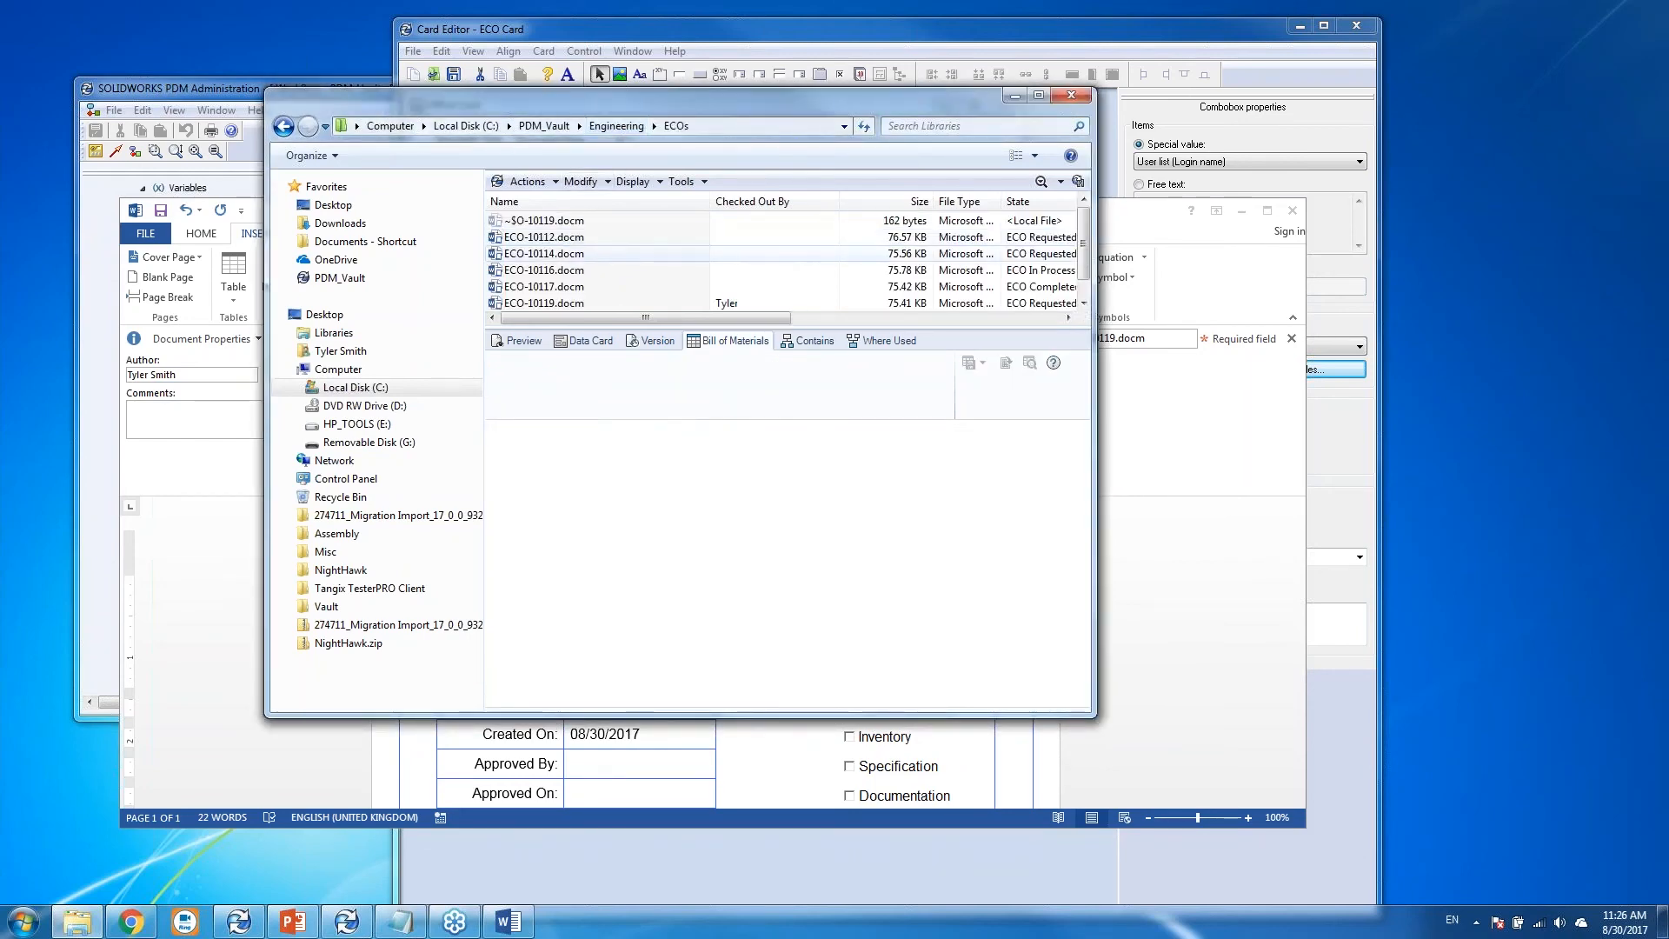
left_click(604, 288)
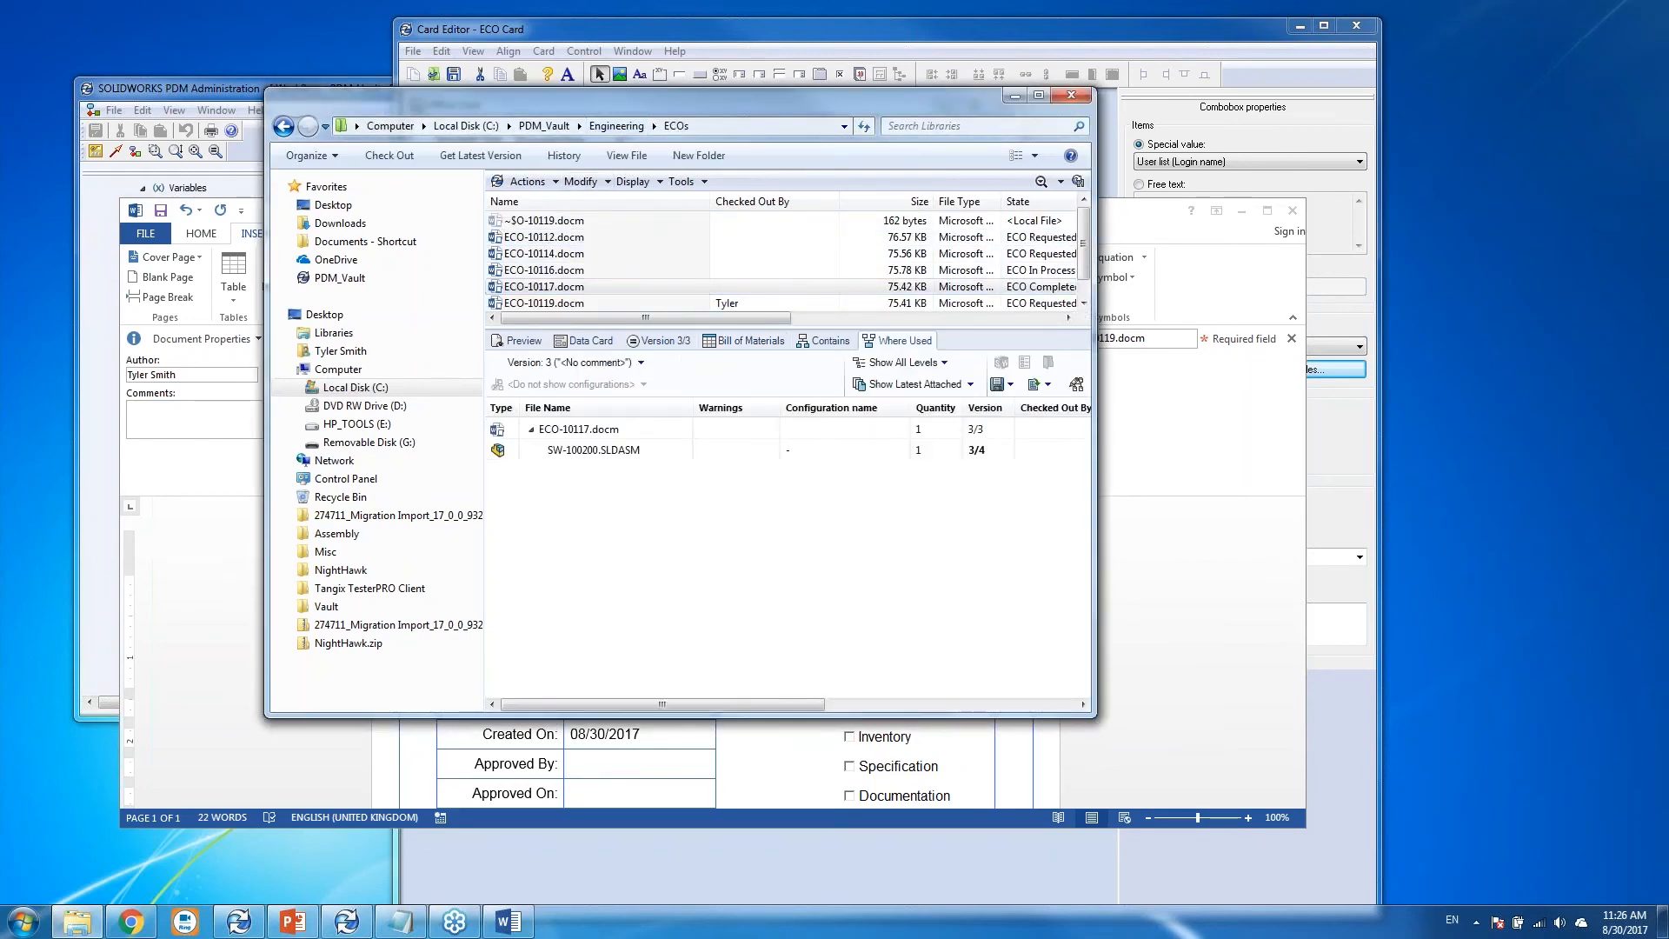
left_click(745, 451)
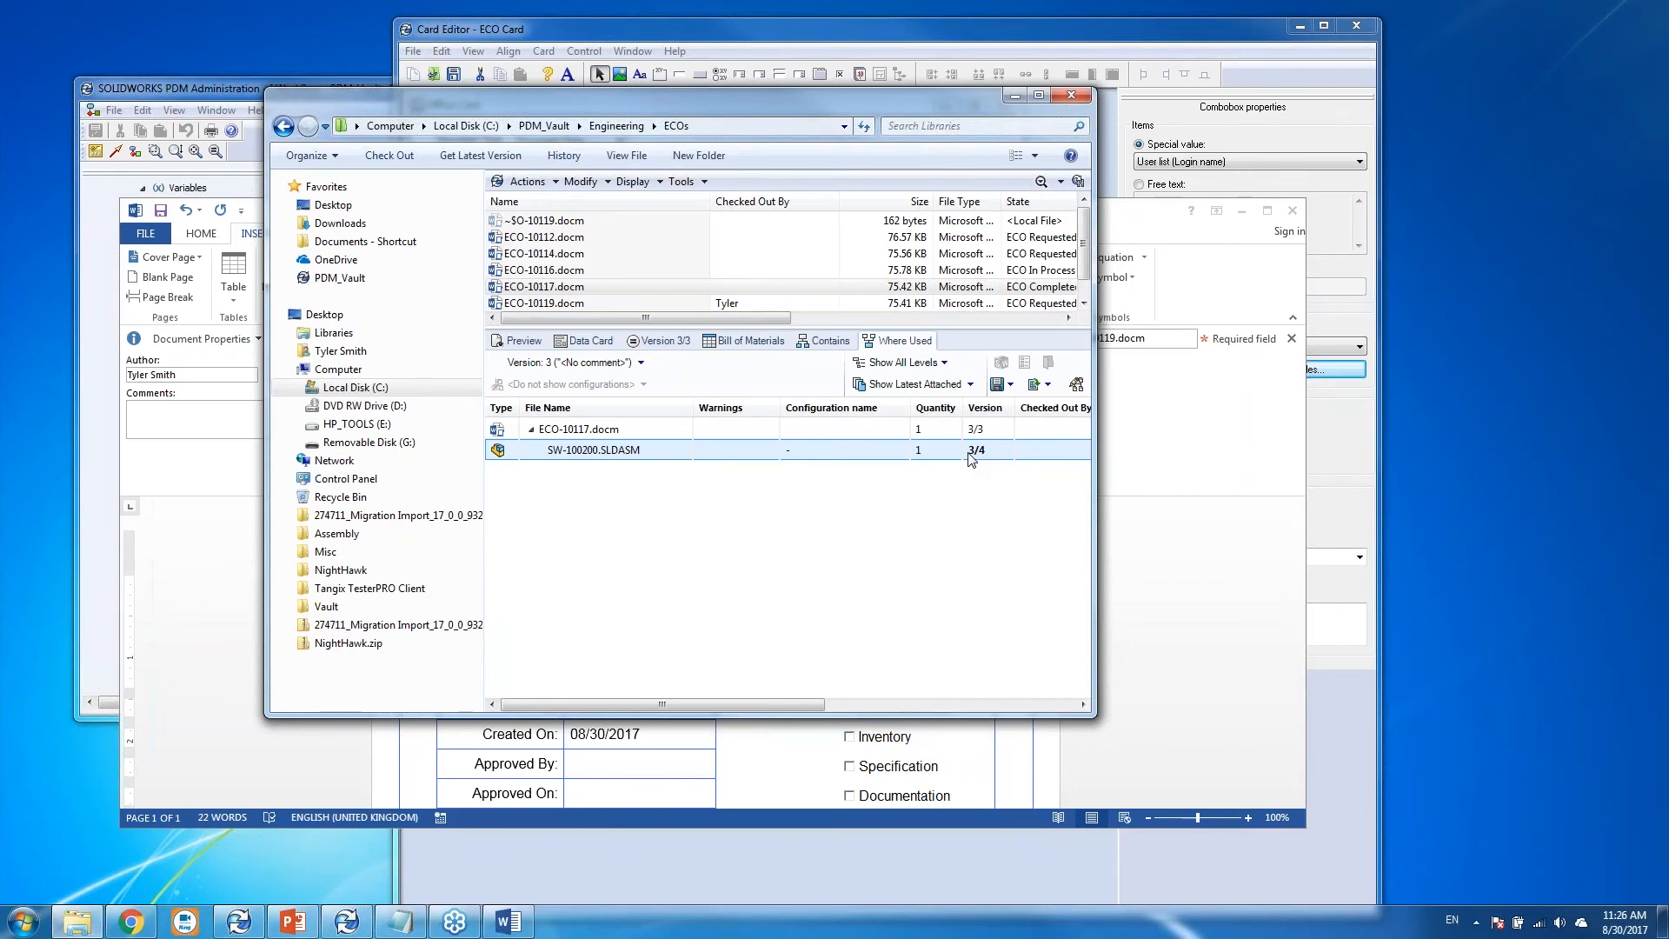
Return to the Design Data folder and check out SW-100200.SLDASM.
left_click(632, 126)
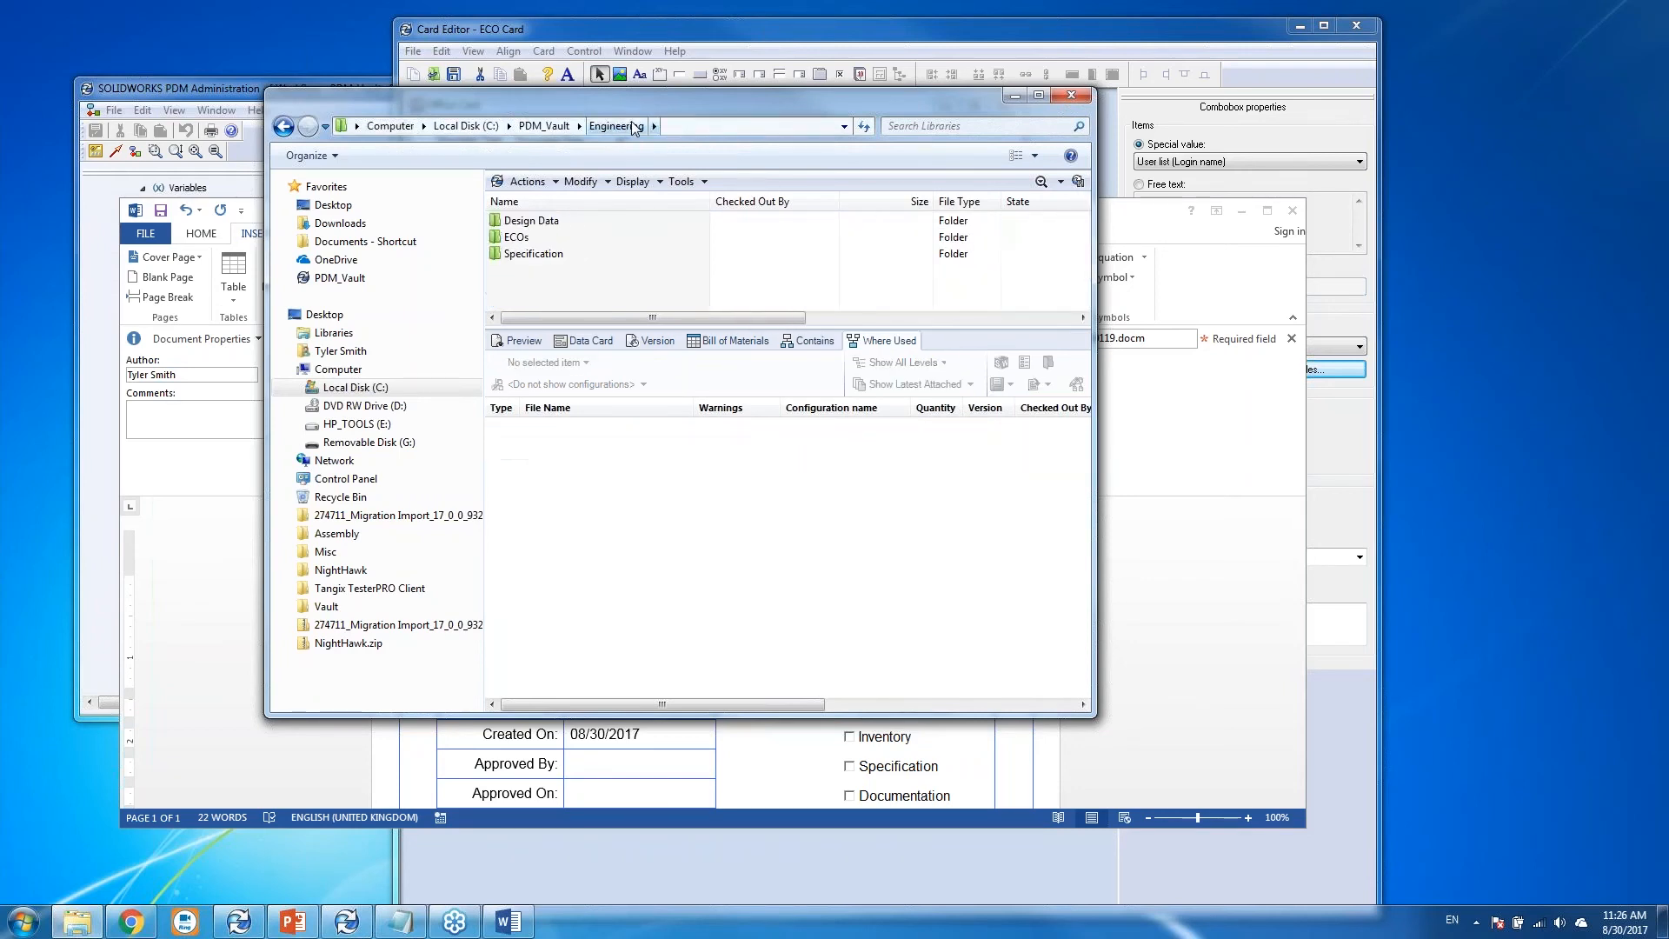
double_click(547, 224)
left_click(547, 222)
left_click(392, 156)
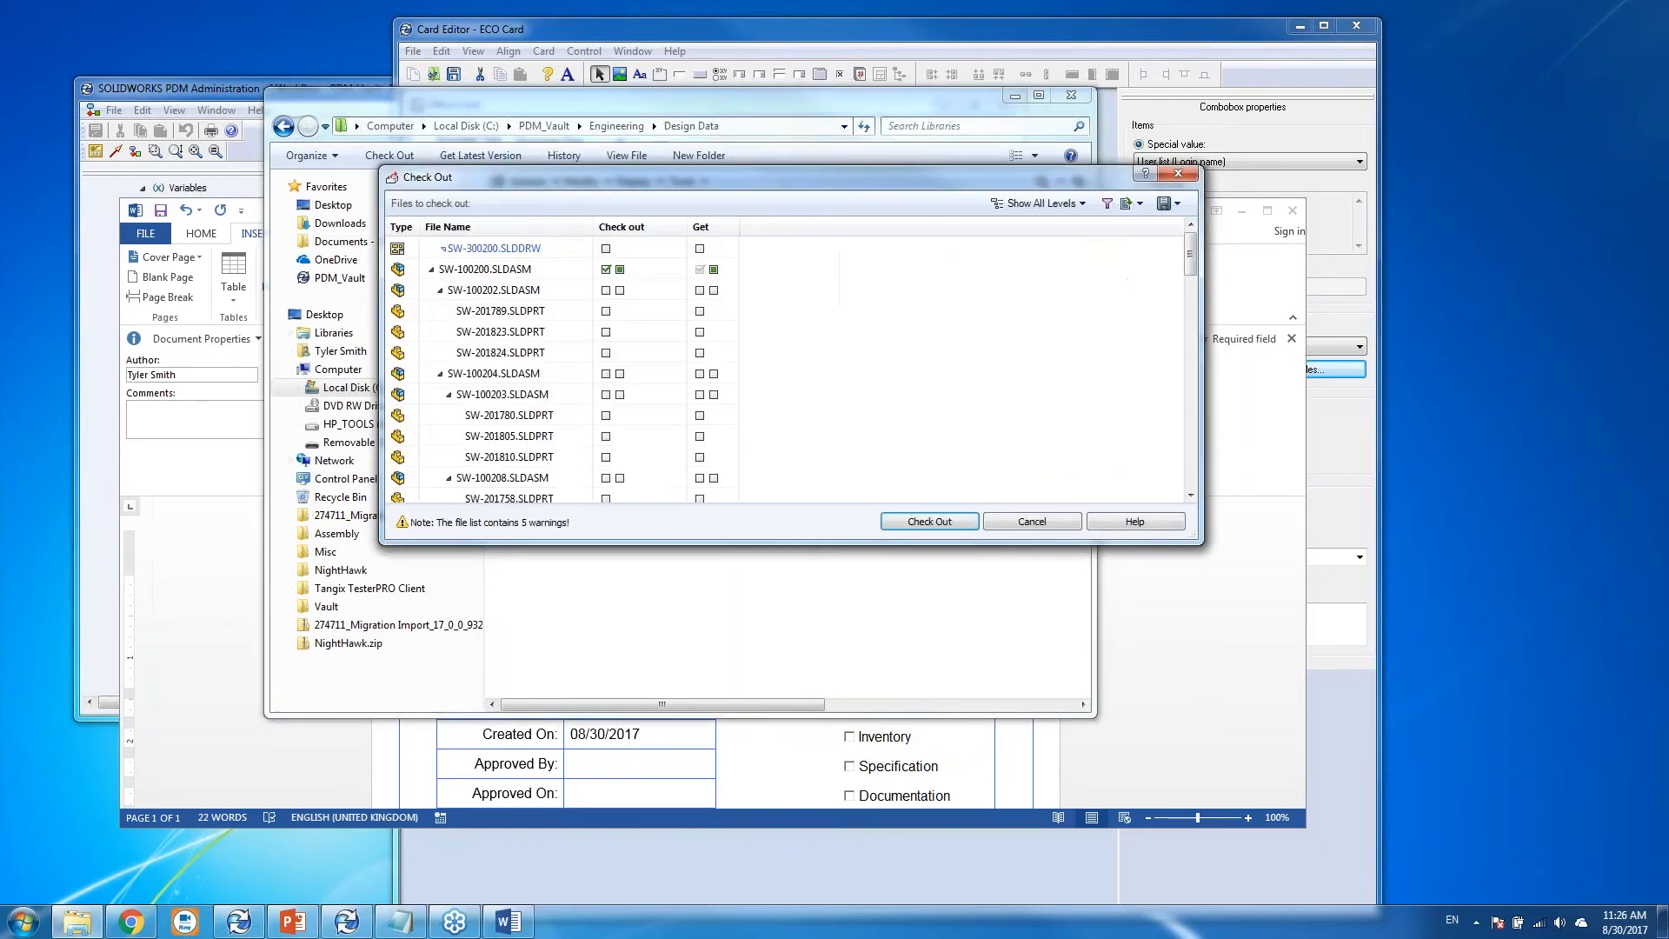
left_click(916, 523)
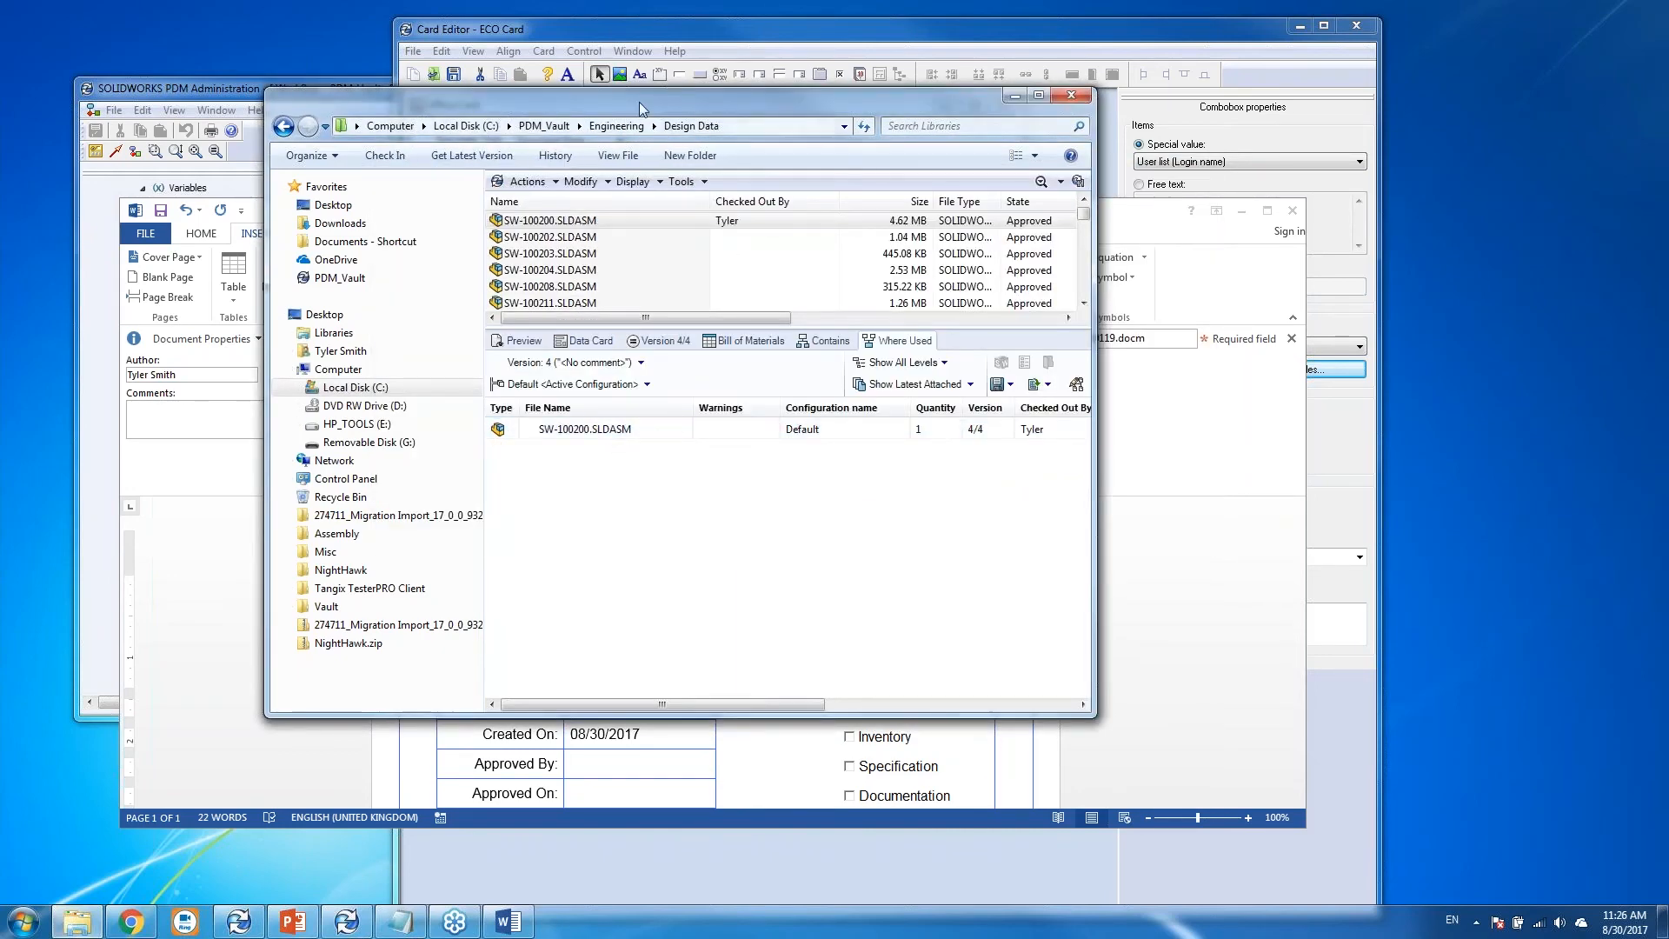
Copy Miter_Saw.png from the vault's Images folder.
left_click(544, 126)
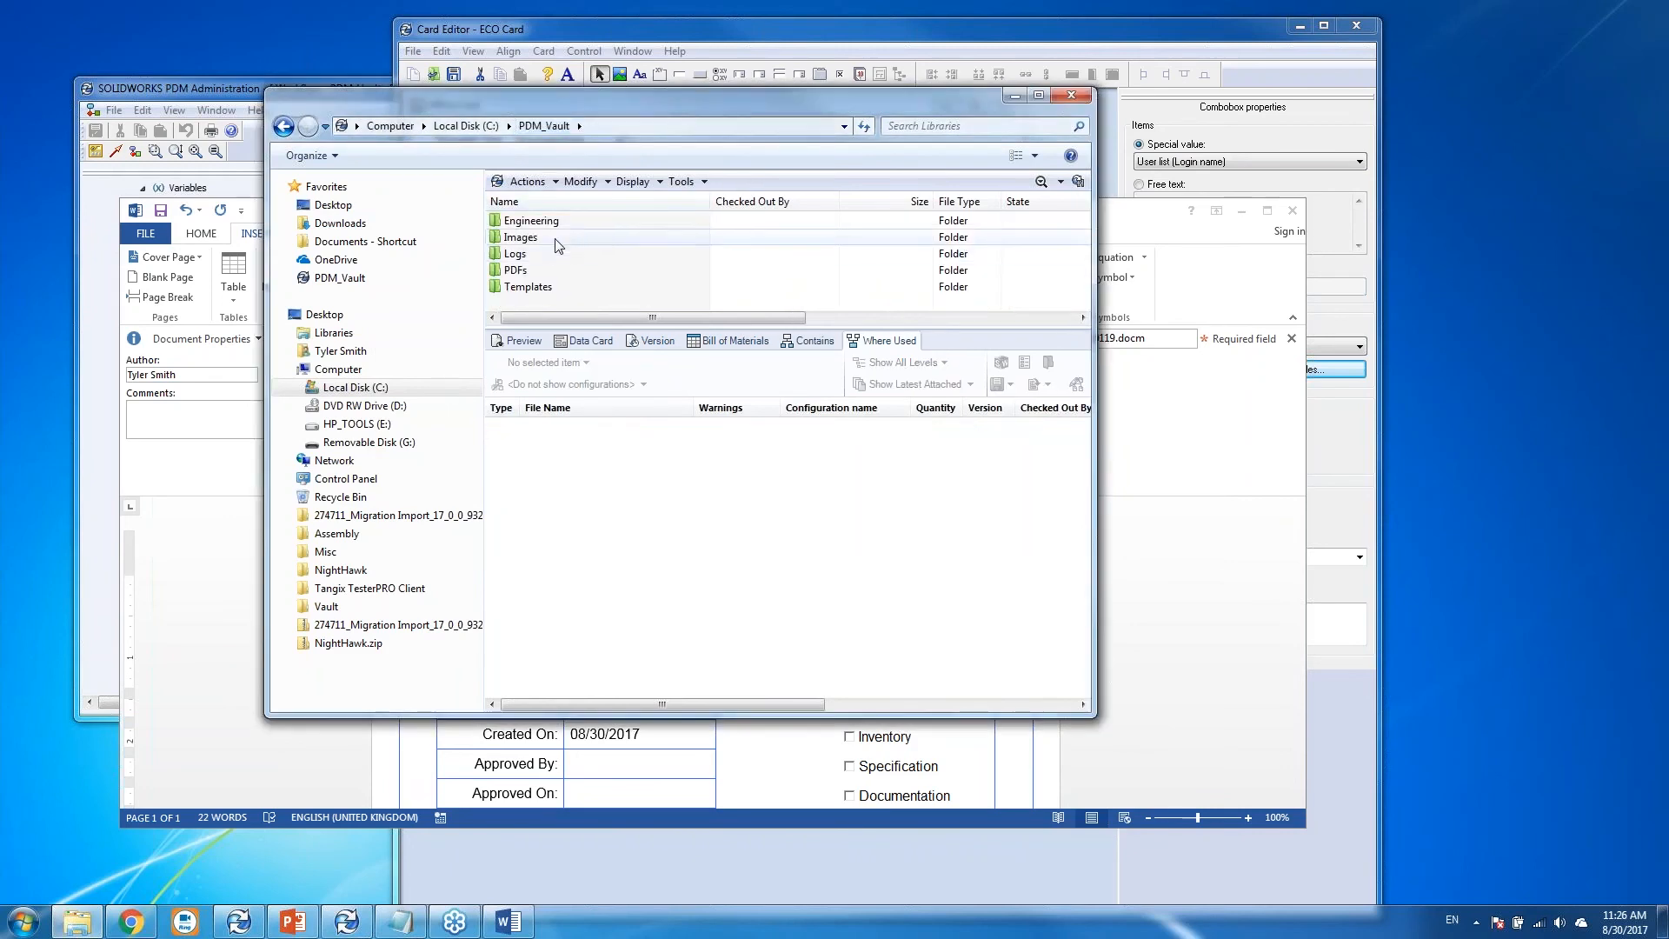
double_click(554, 238)
left_click(559, 225)
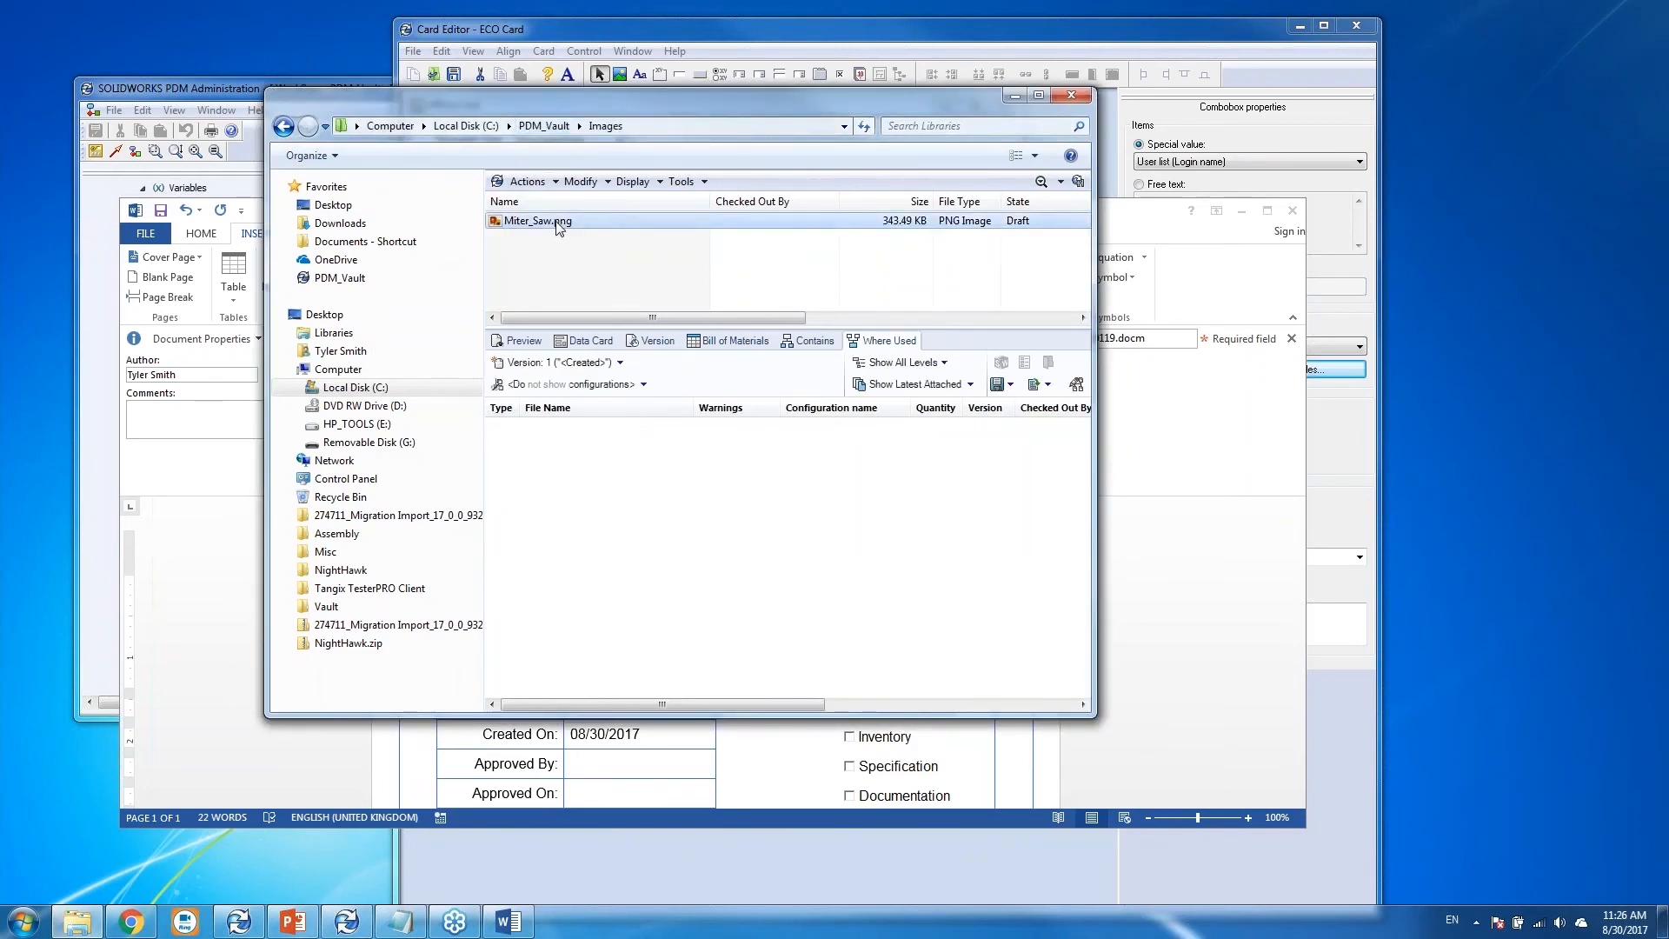
right_click(559, 224)
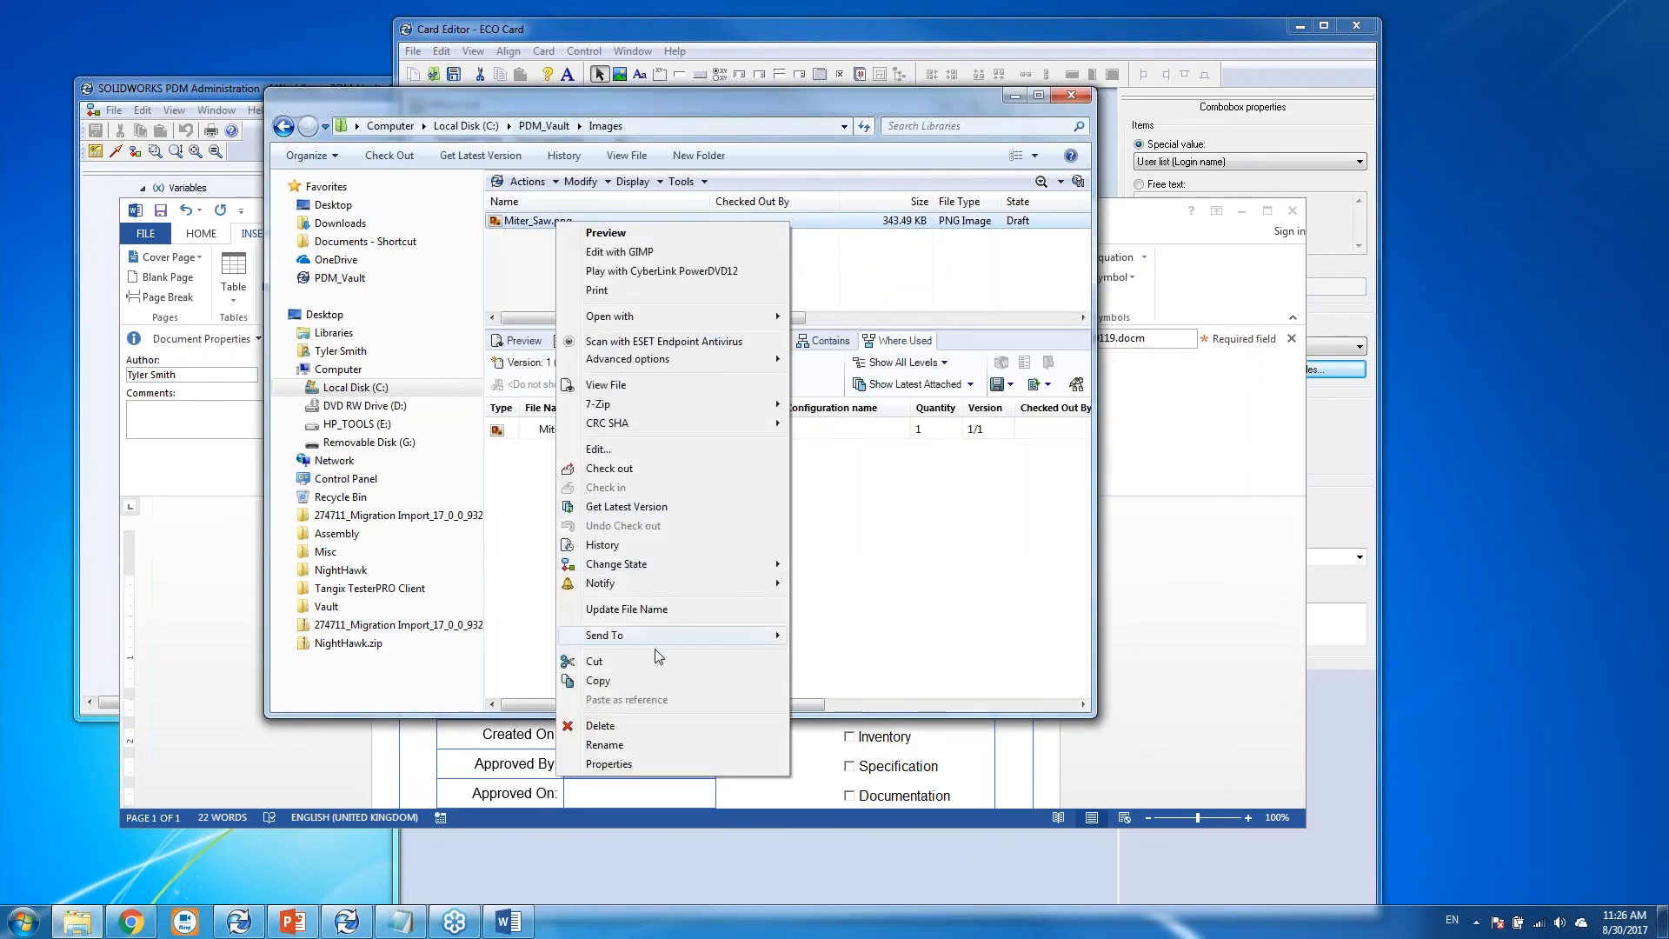
left_click(658, 681)
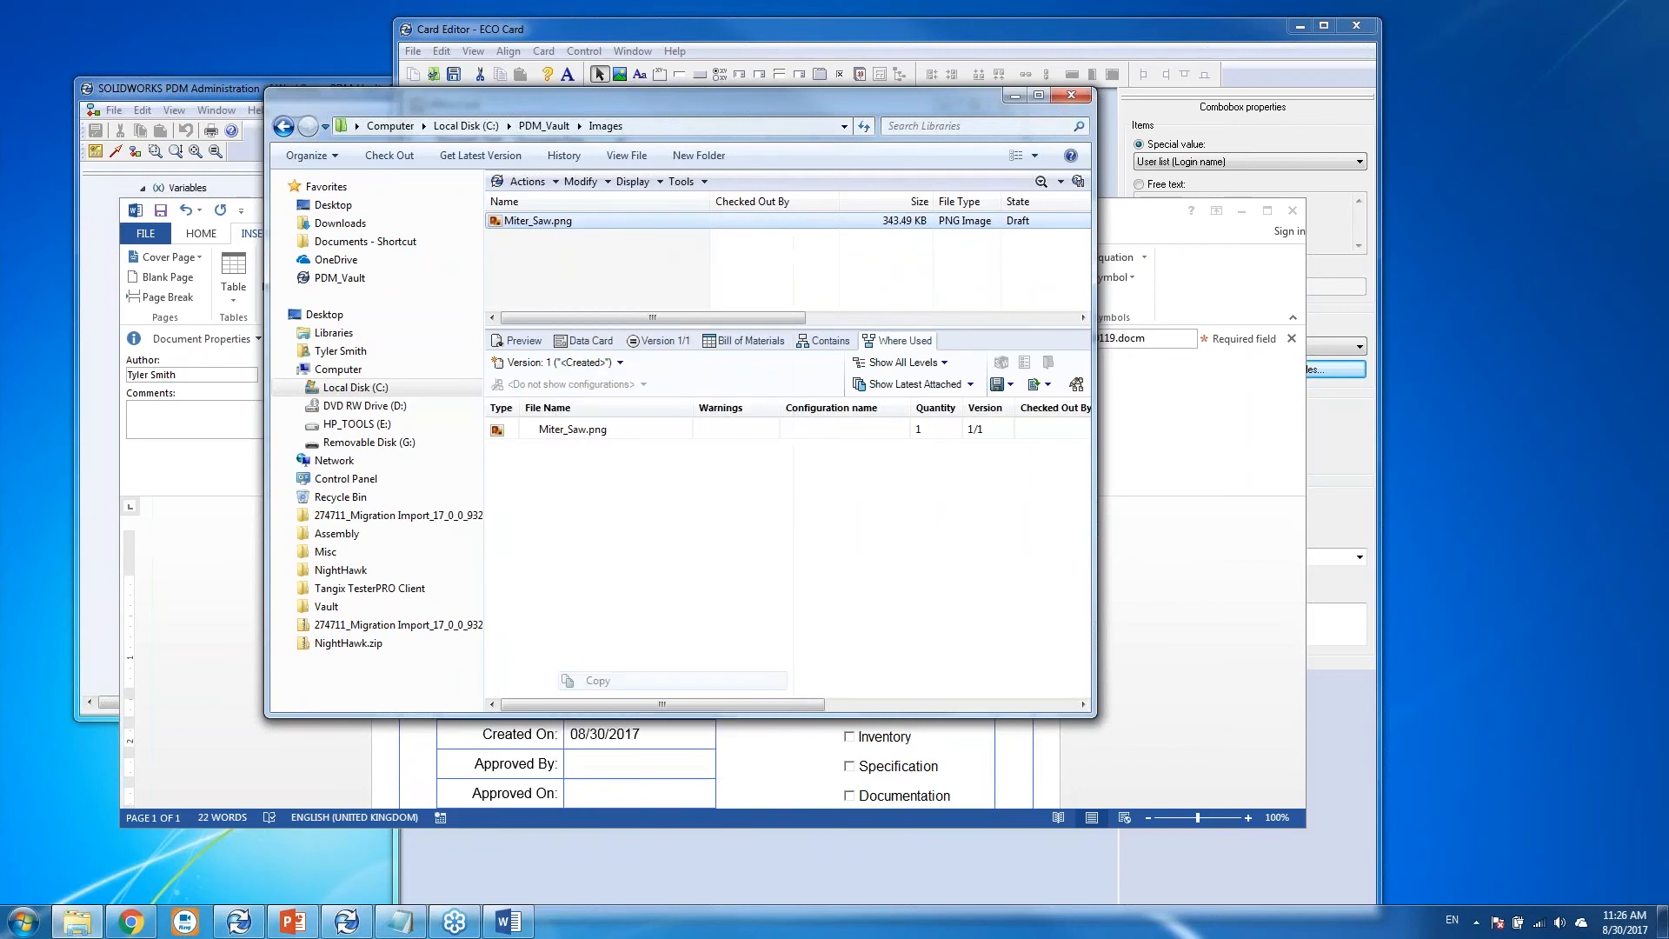
Paste Miter_Saw.png as a reference of SW-100200.SLDASM, shown in the bill of materials with quantity 2, and check the assembly in.
left_click(556, 127)
double_click(532, 221)
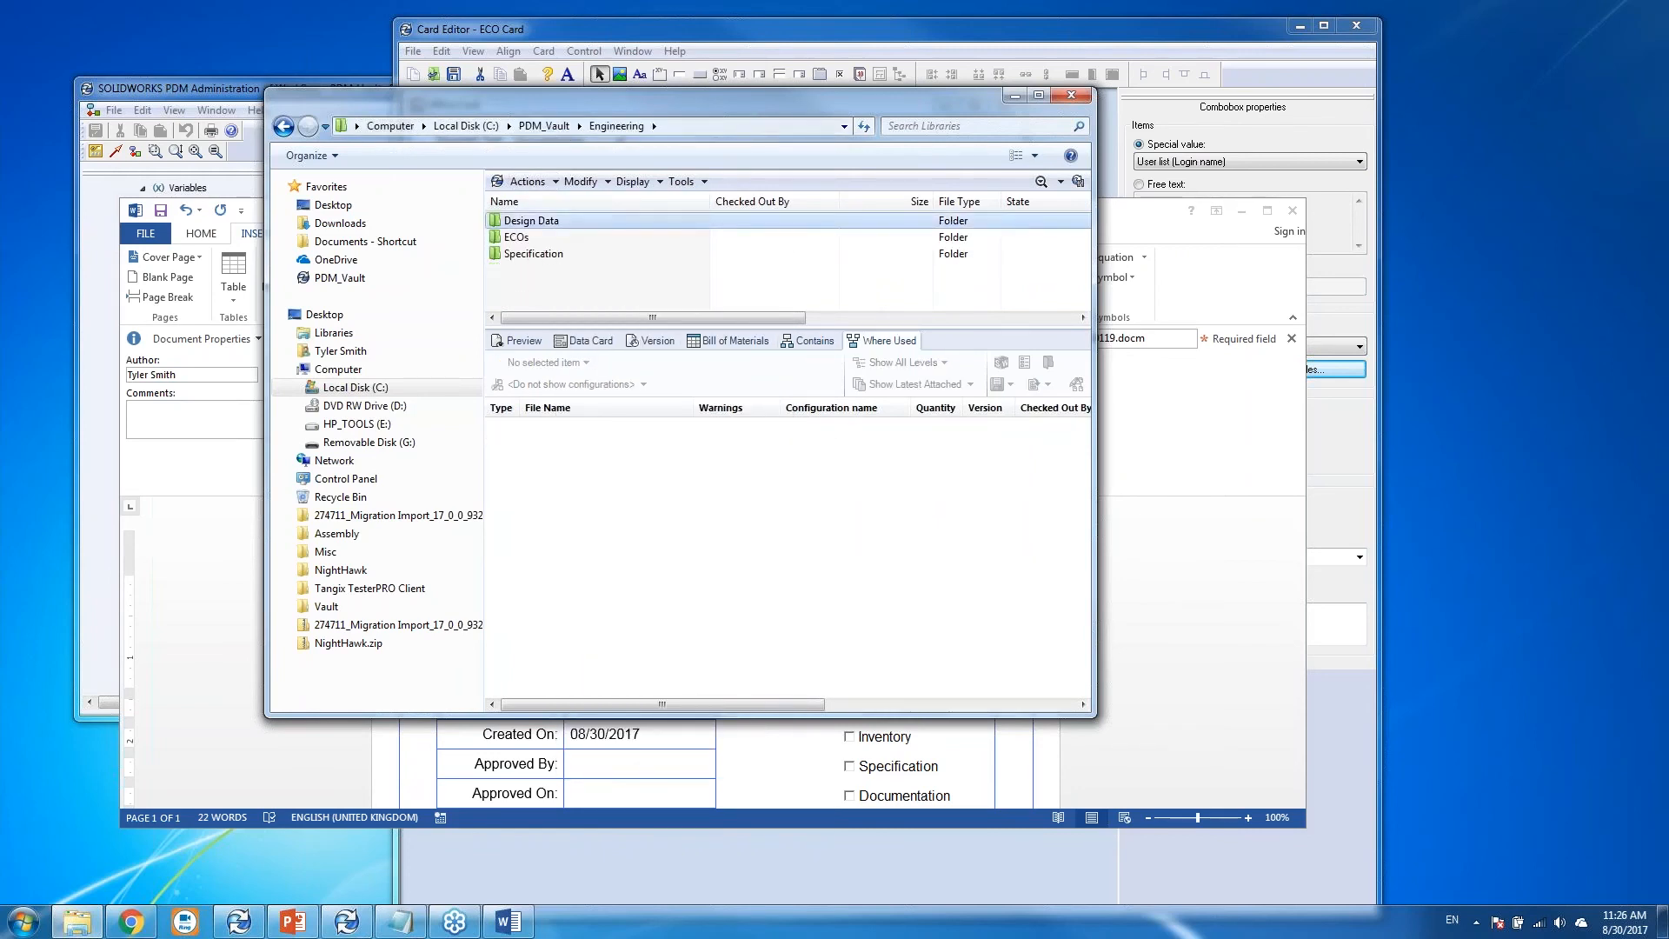
left_click(589, 223)
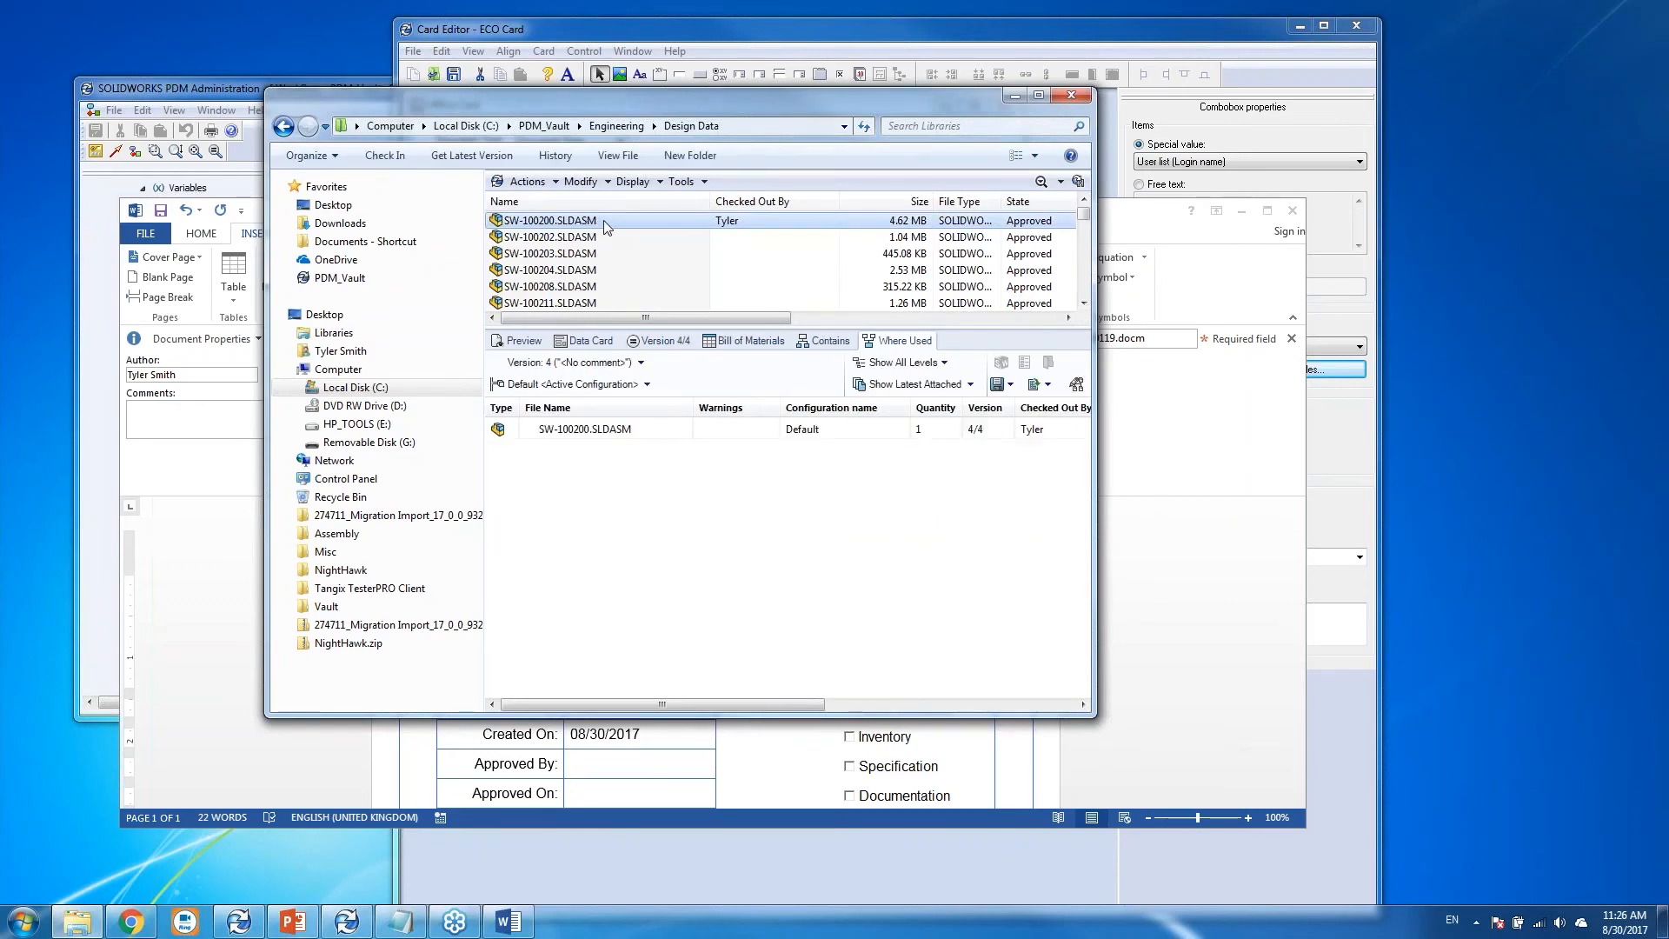
right_click(606, 223)
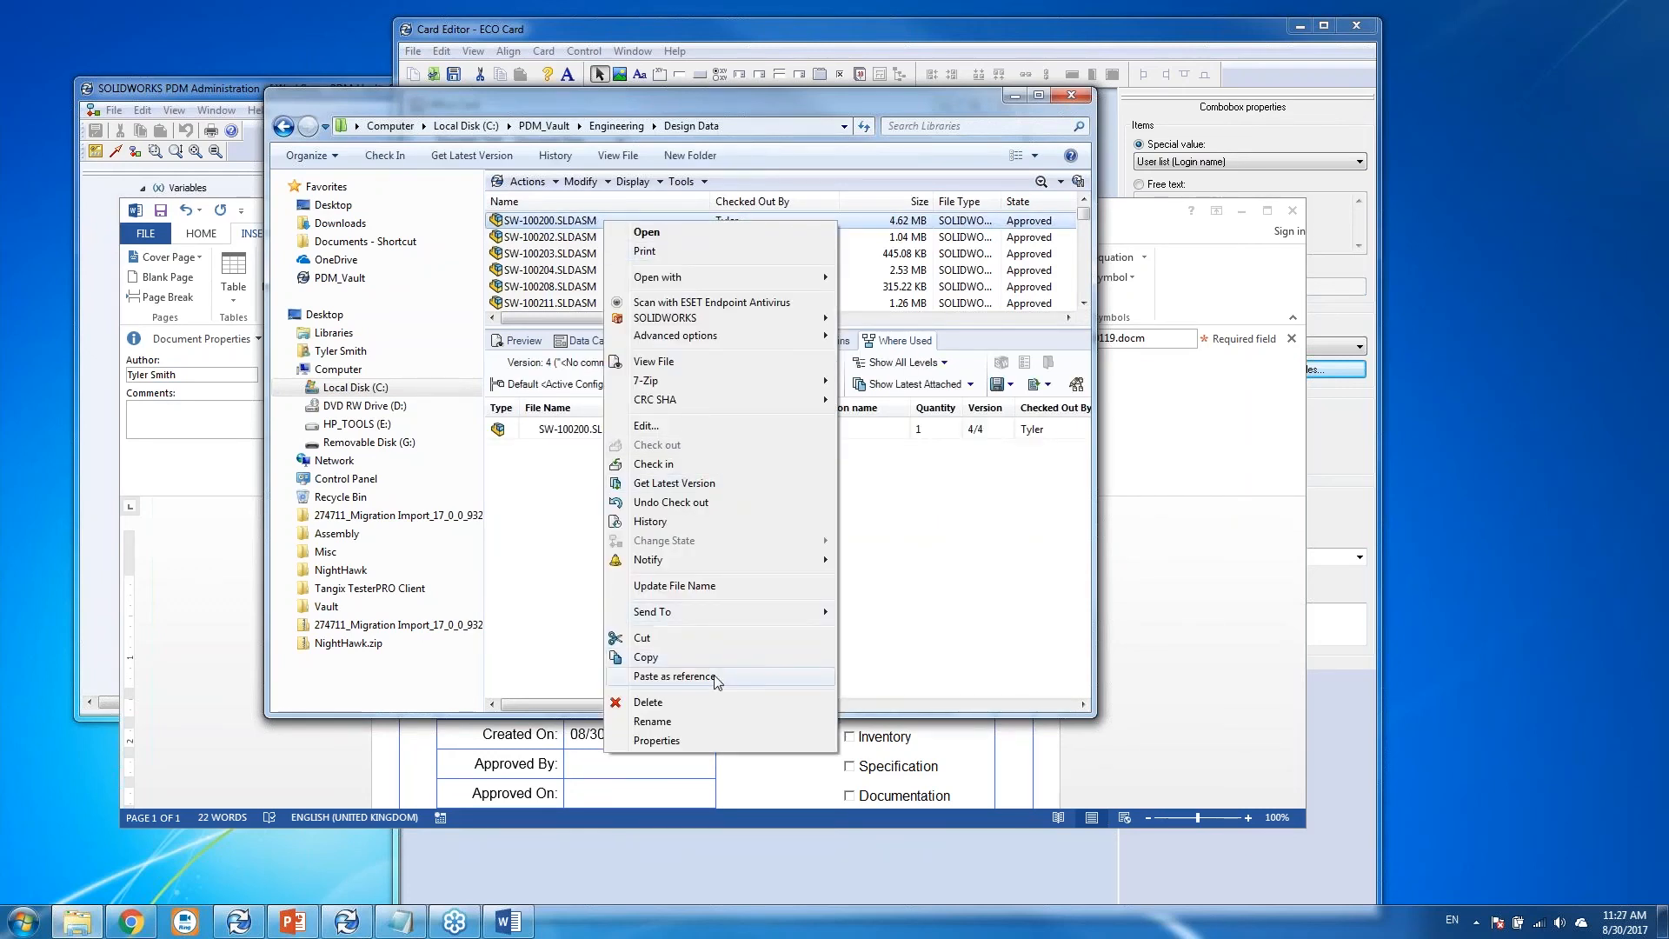
left_click(675, 676)
left_click(821, 329)
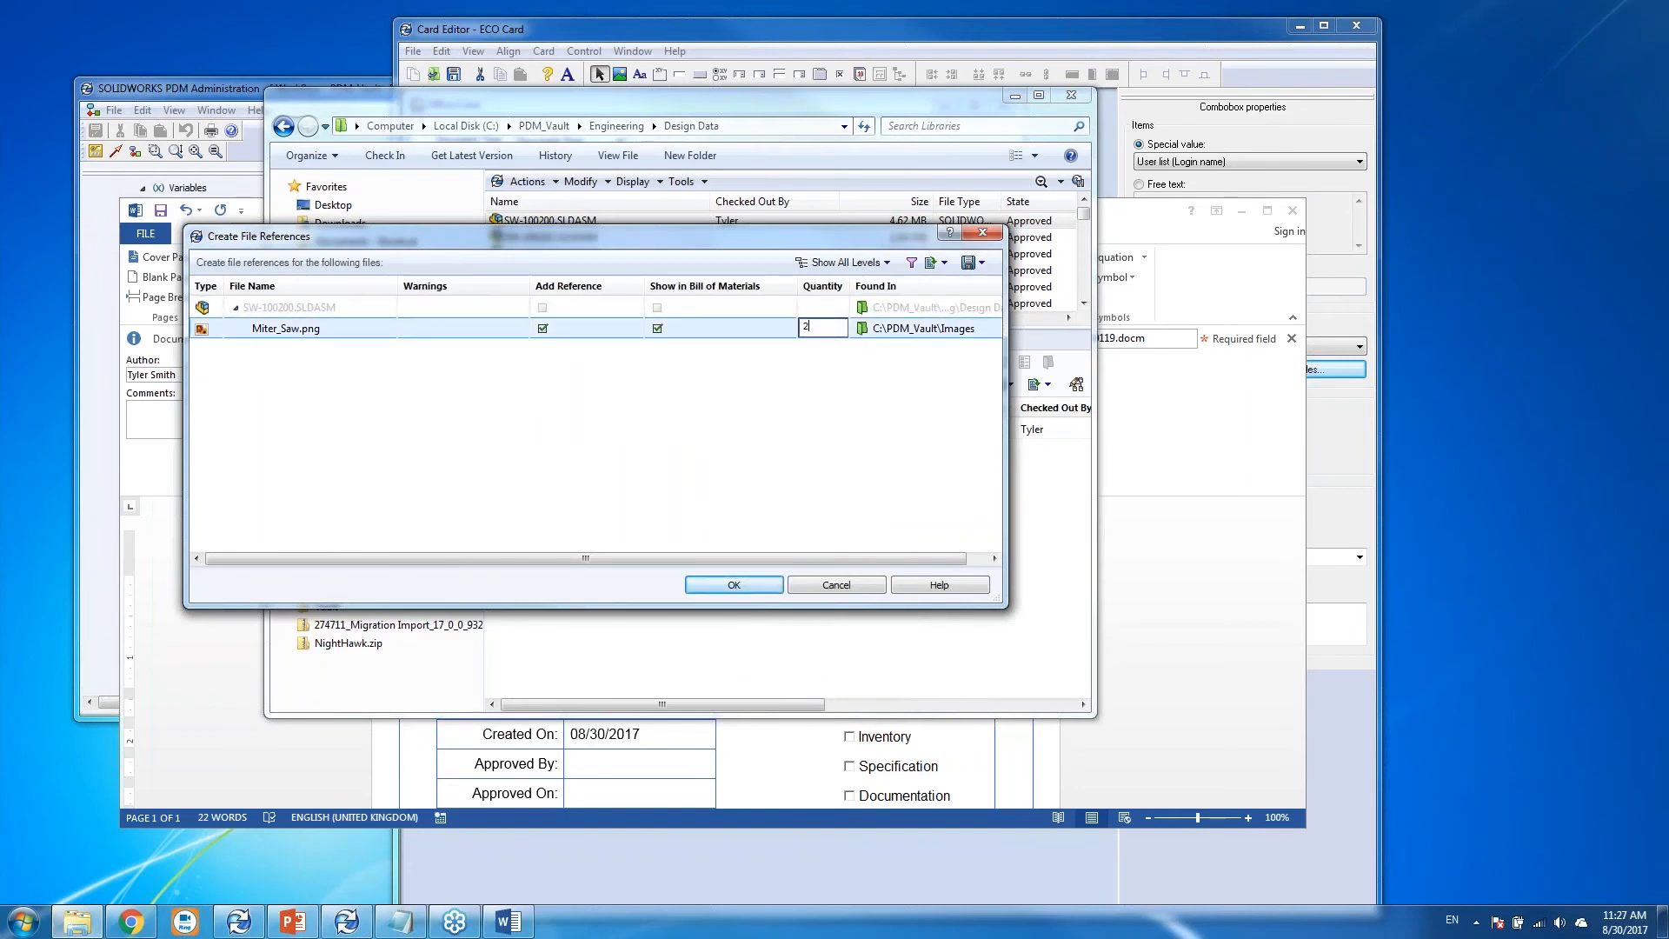
type("2")
left_click(765, 584)
left_click(385, 155)
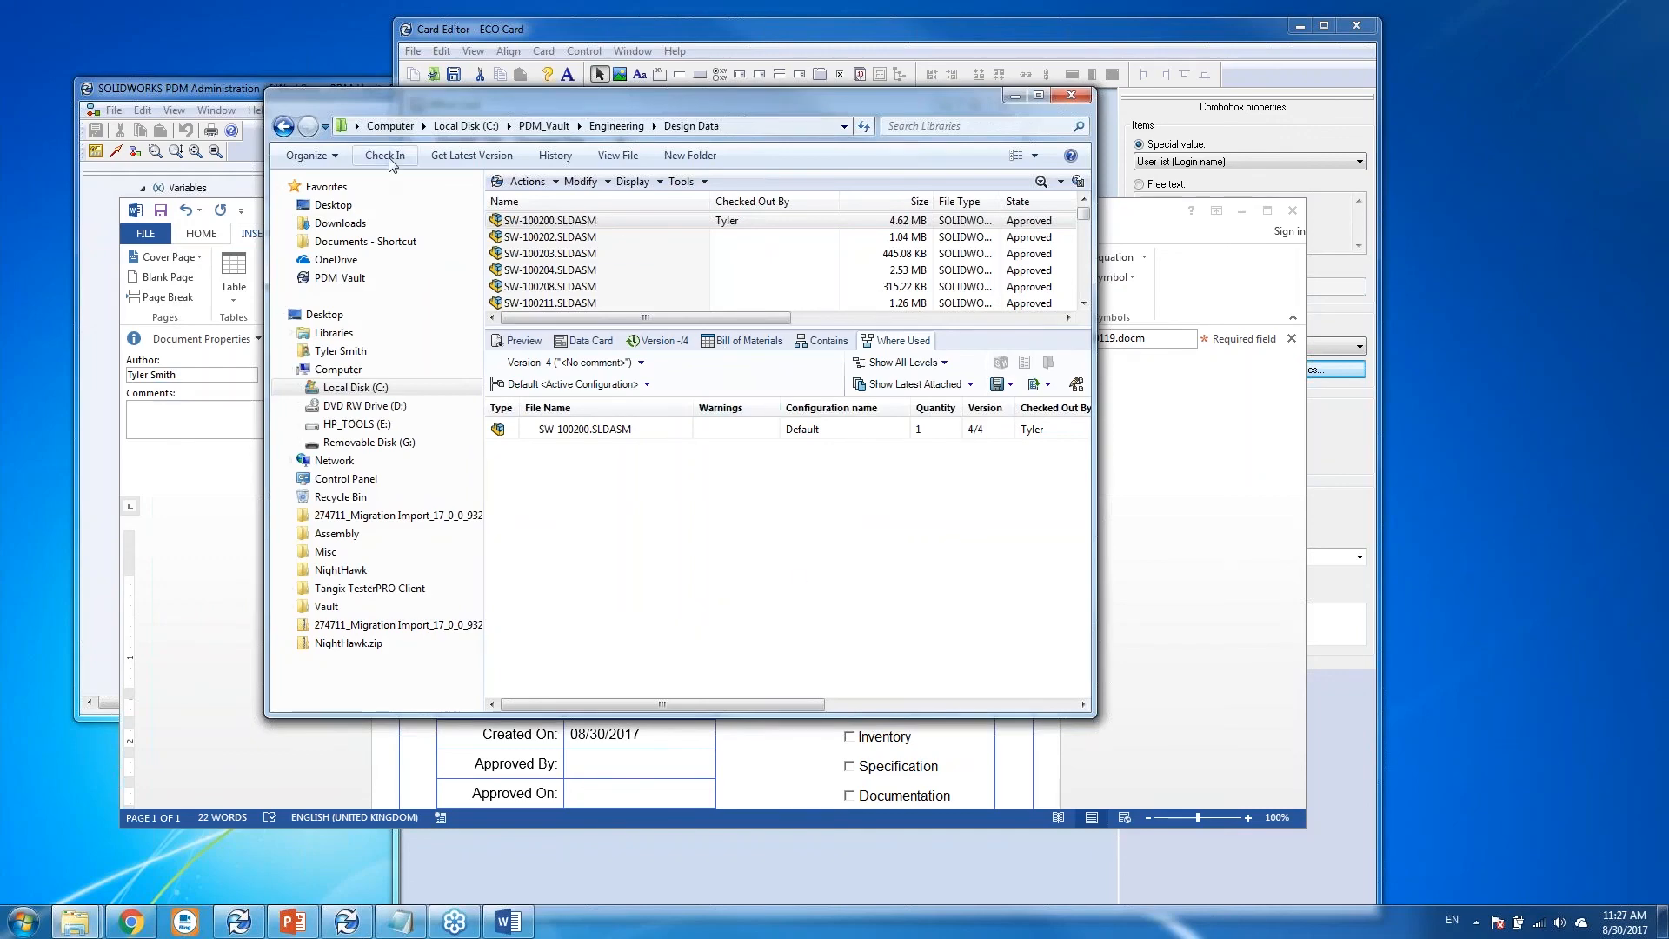
left_click(1010, 776)
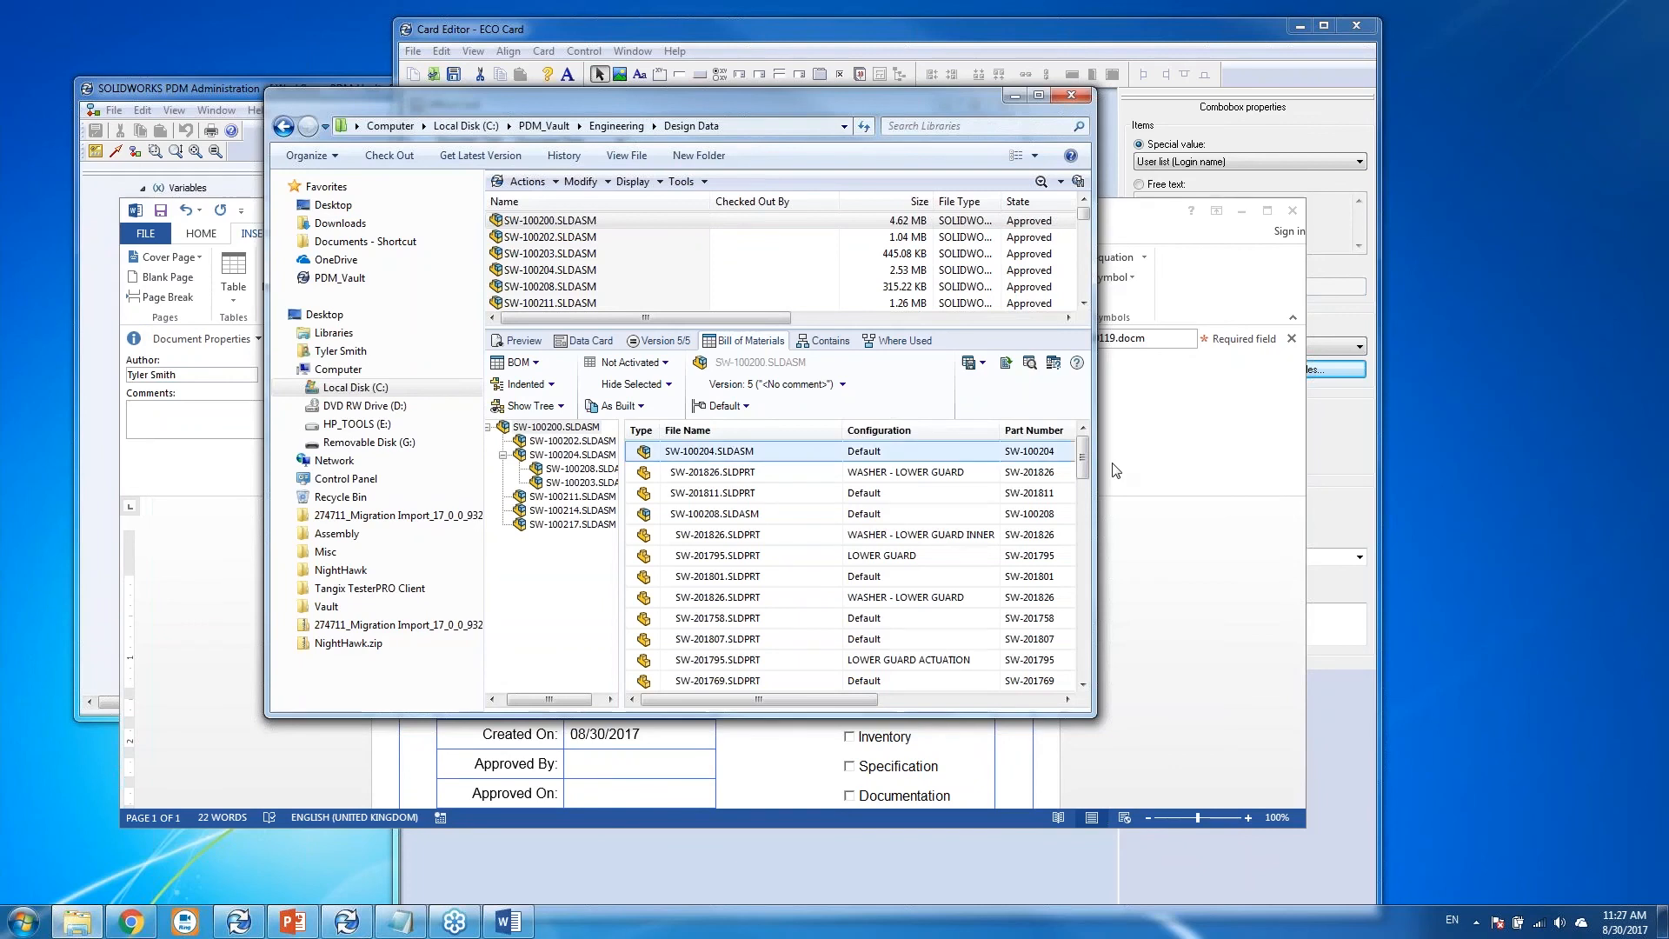
Examine the Miter_Saw.png row and its quantity in the version 5 bill of materials of SW-100200.SLDASM, and switch to PowerPoint.
left_click_drag(1085, 460, 1086, 589)
left_click(805, 556)
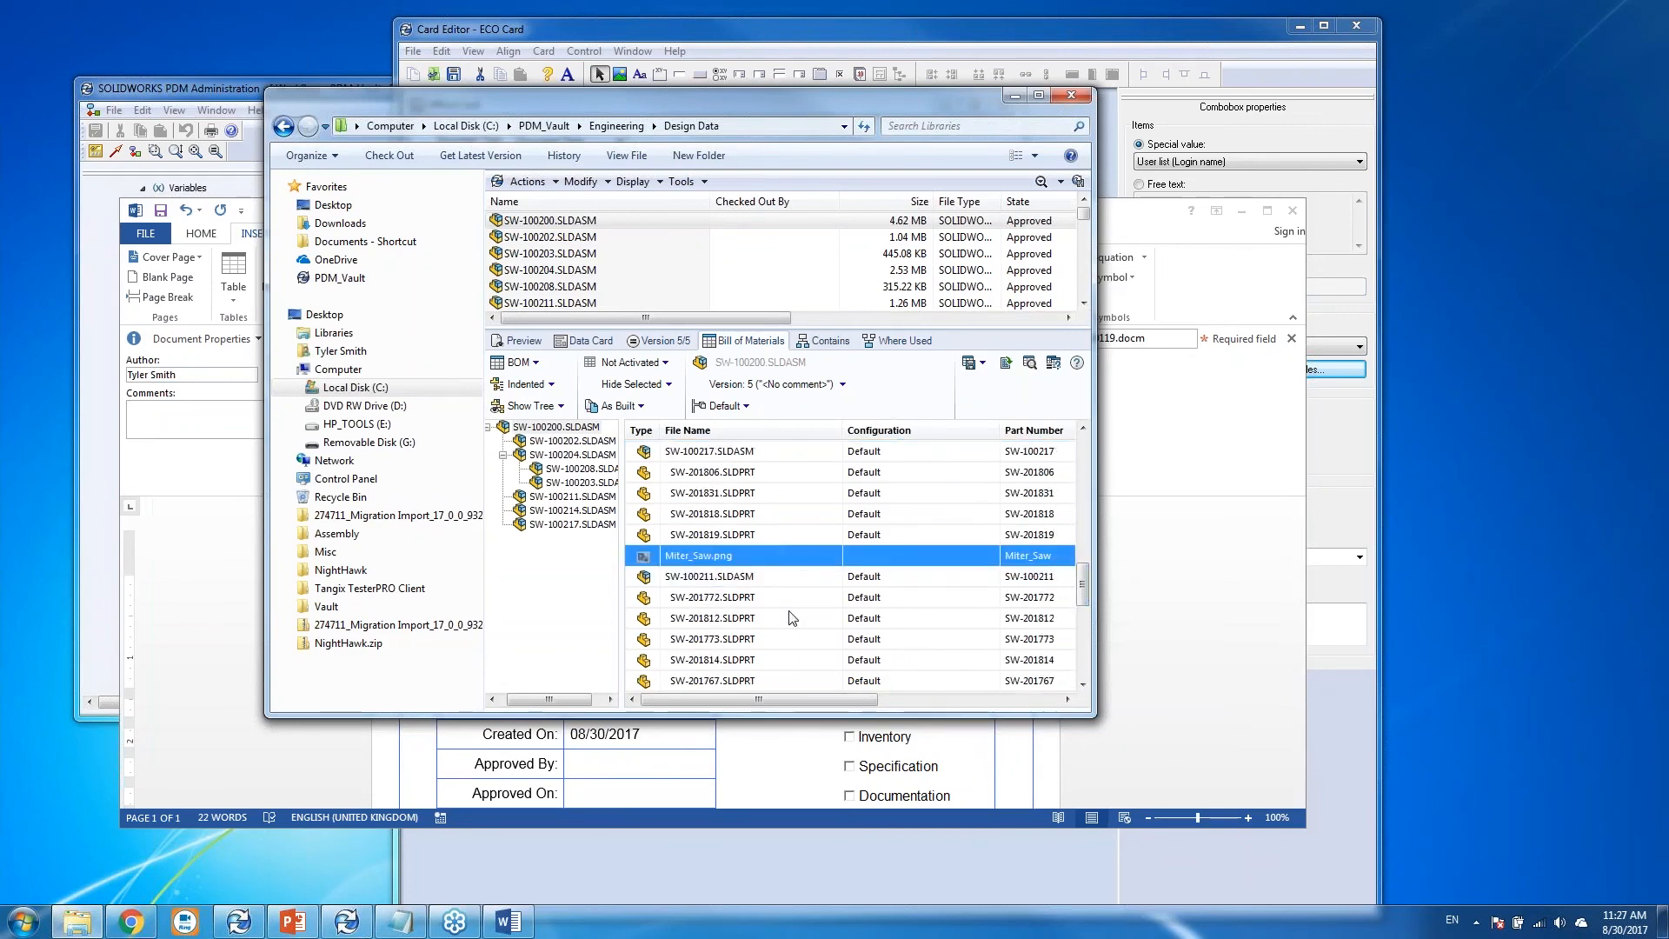
left_click_drag(794, 702, 880, 711)
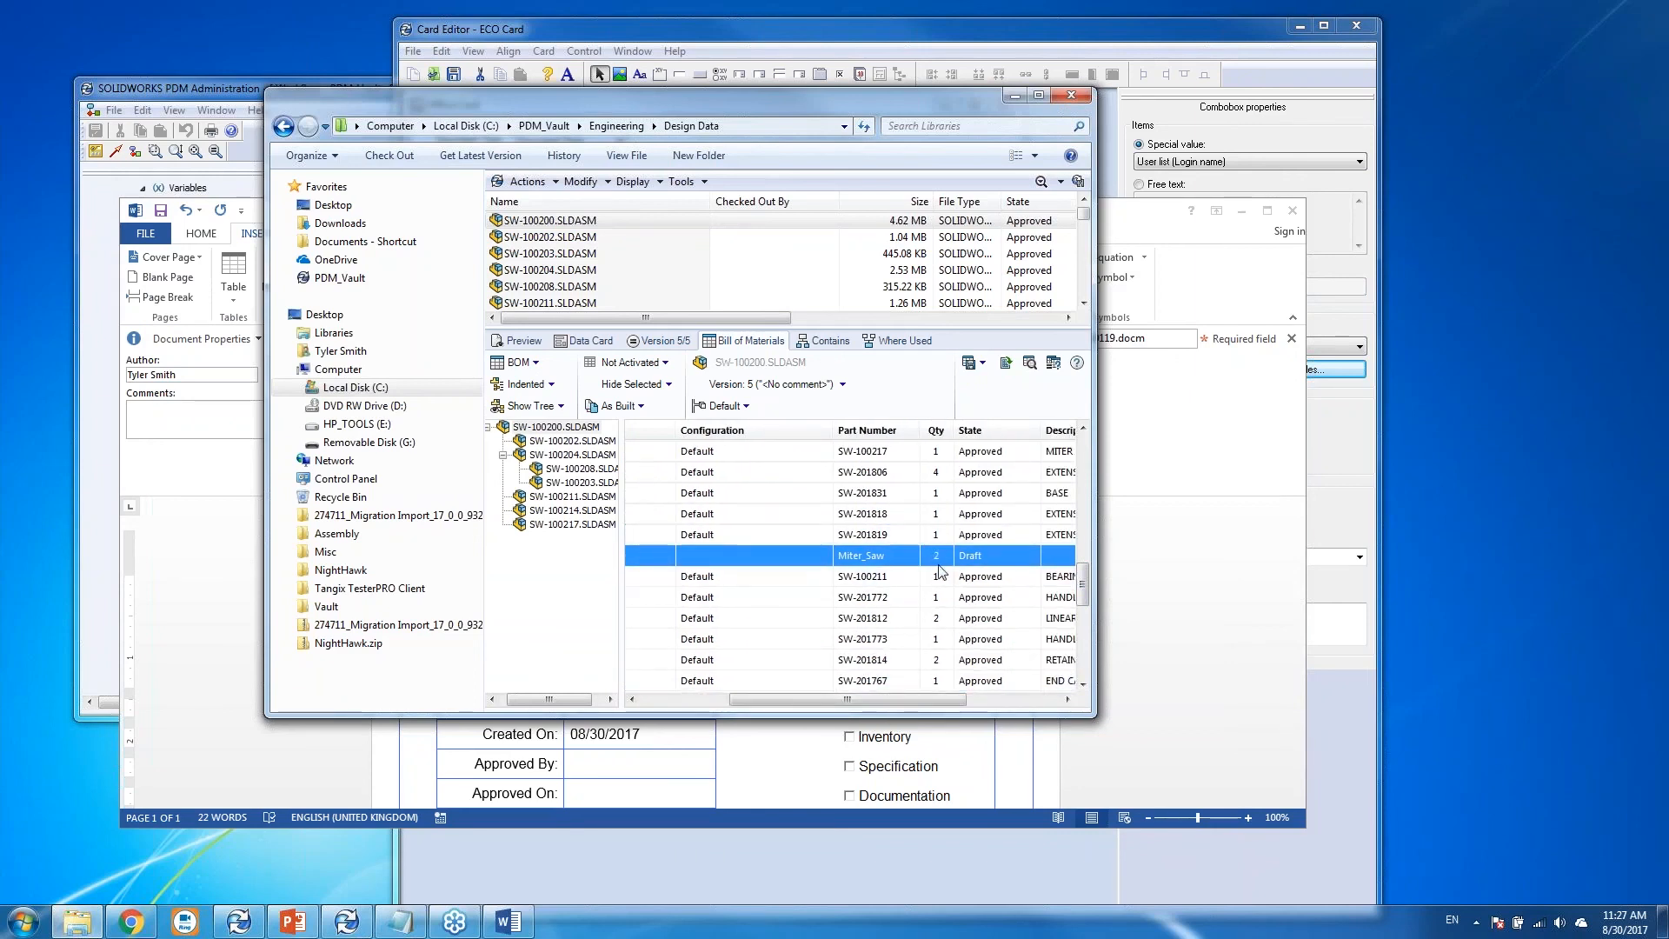
left_click_drag(954, 705, 794, 700)
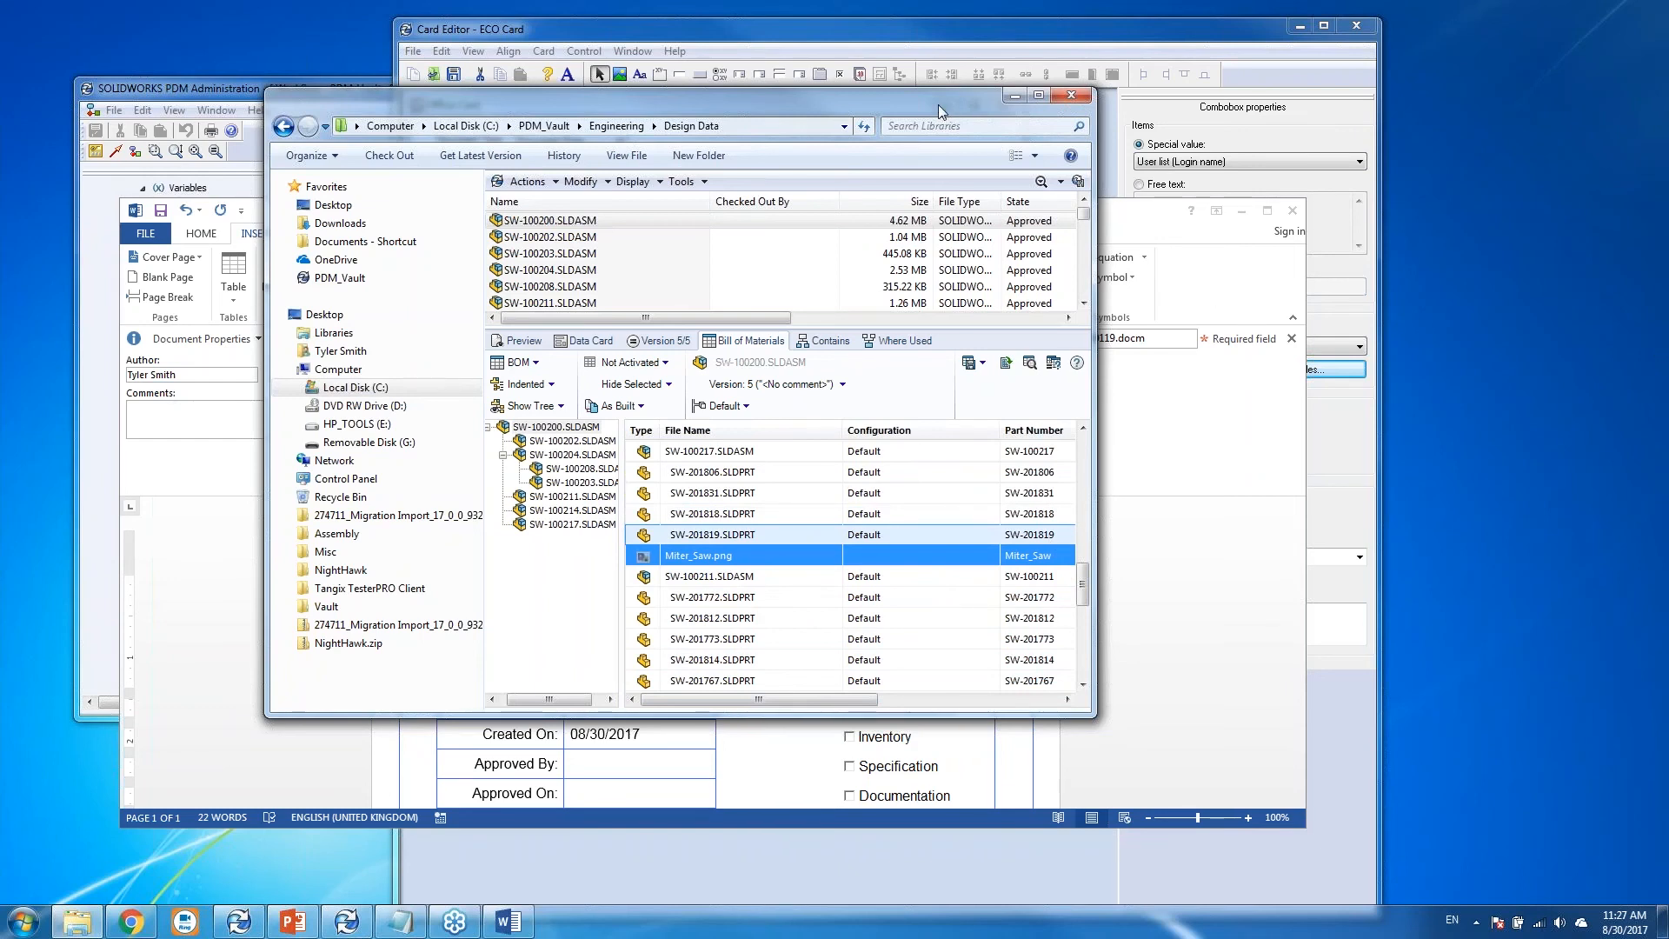
left_click_drag(937, 104, 883, 108)
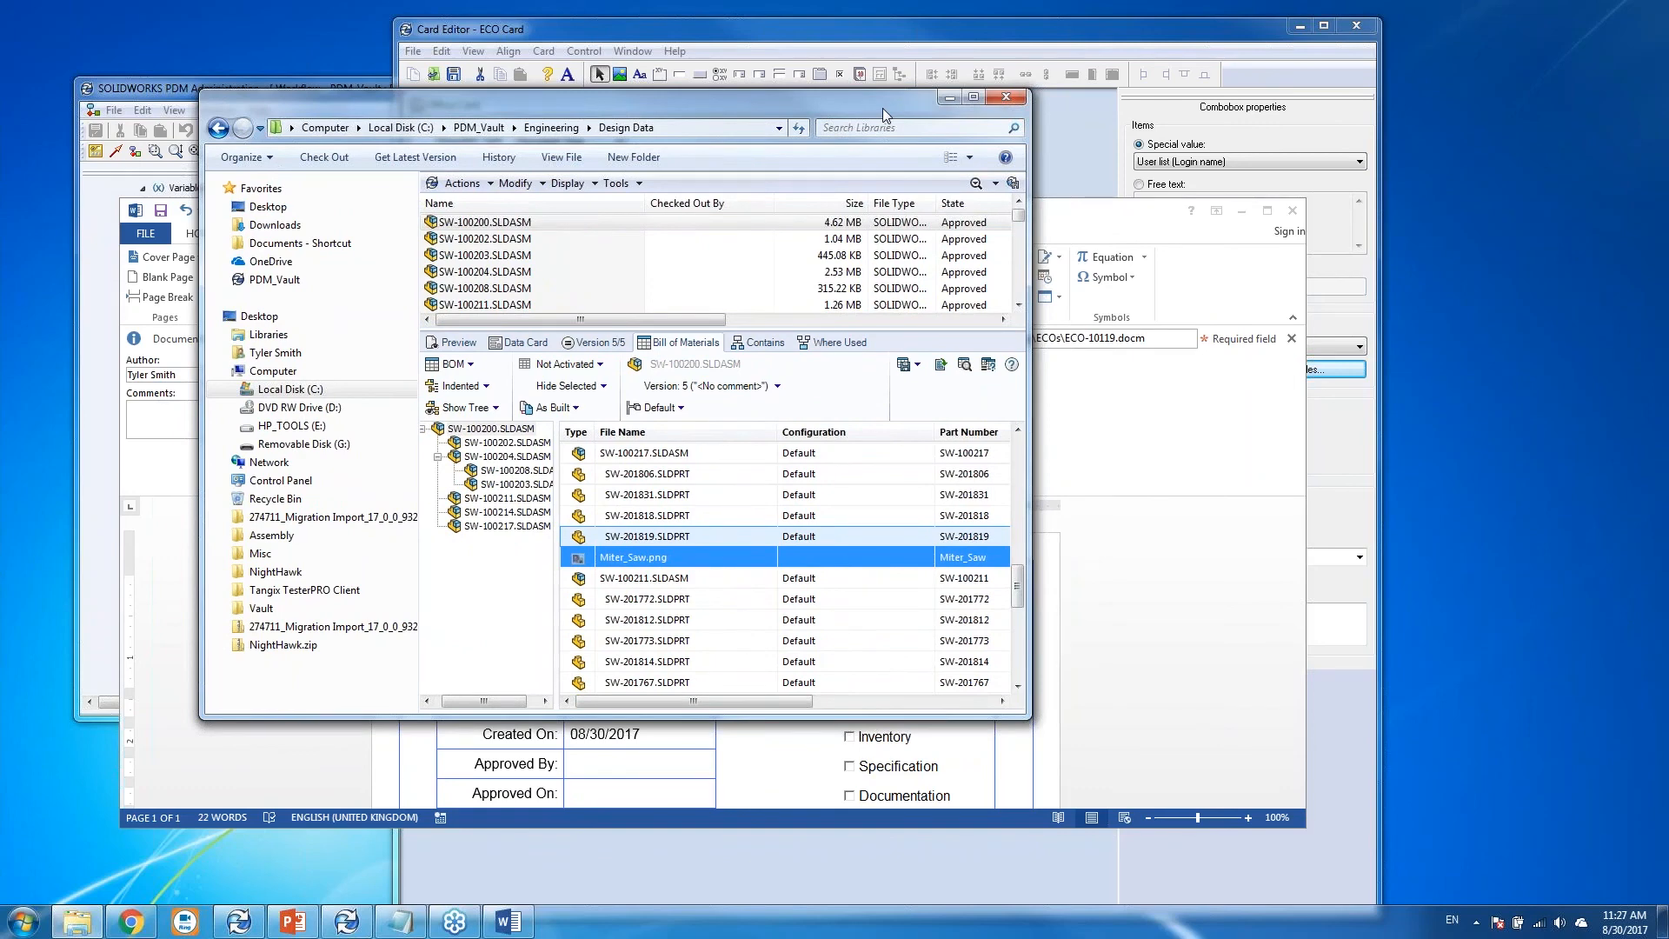
key("alt+Tab")
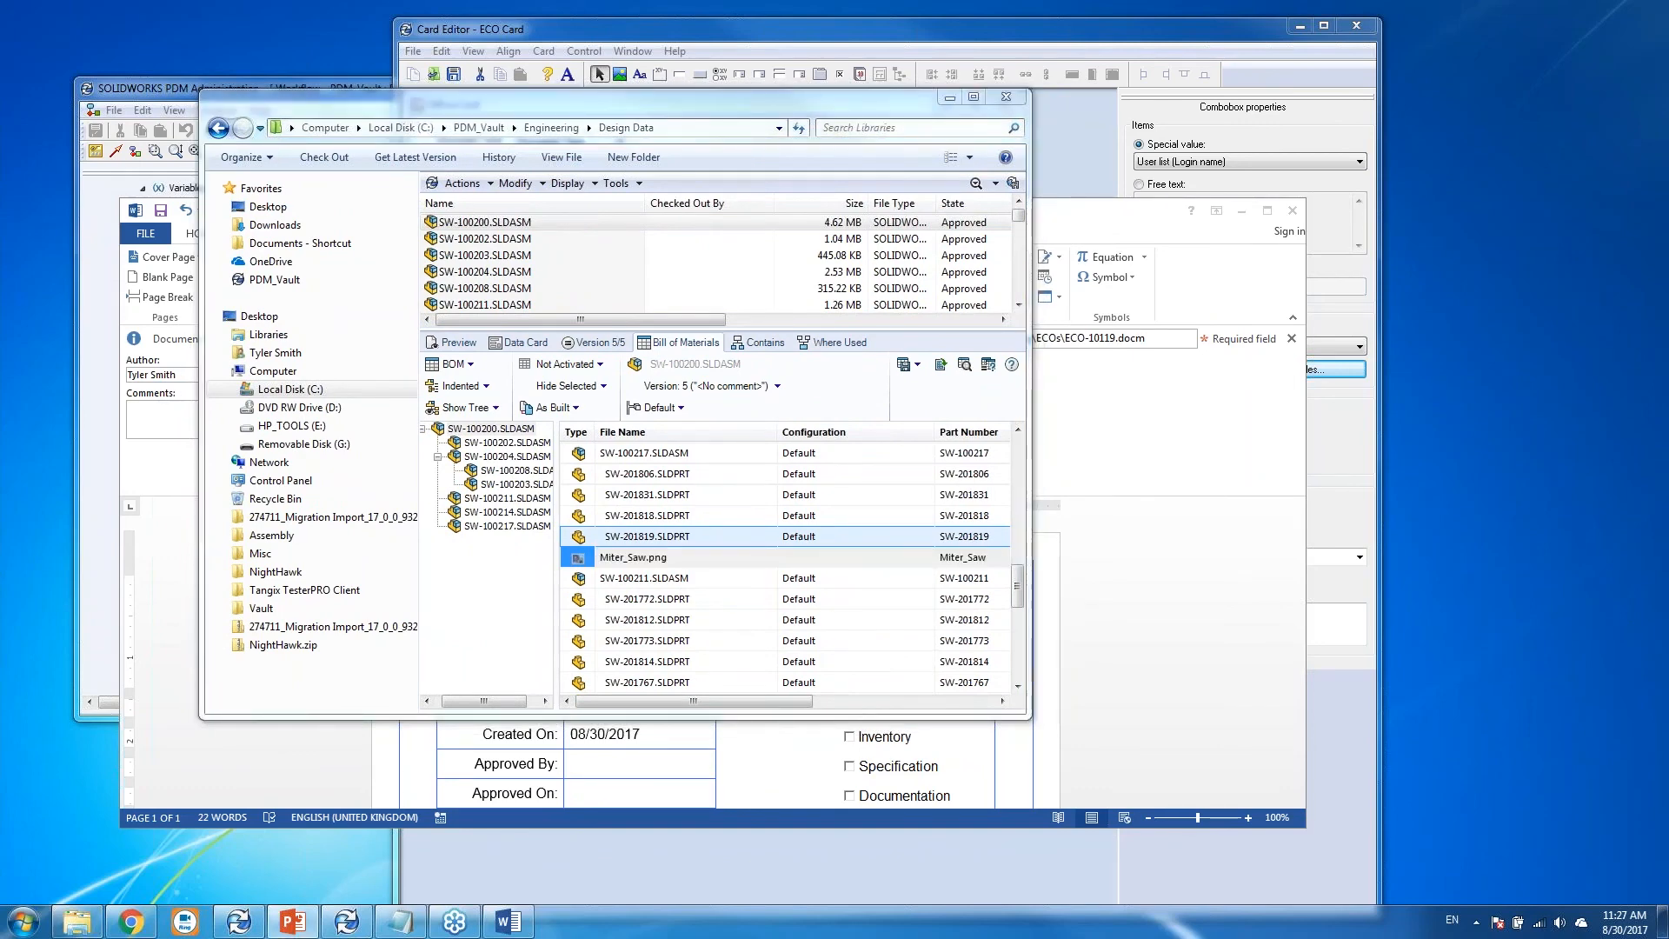